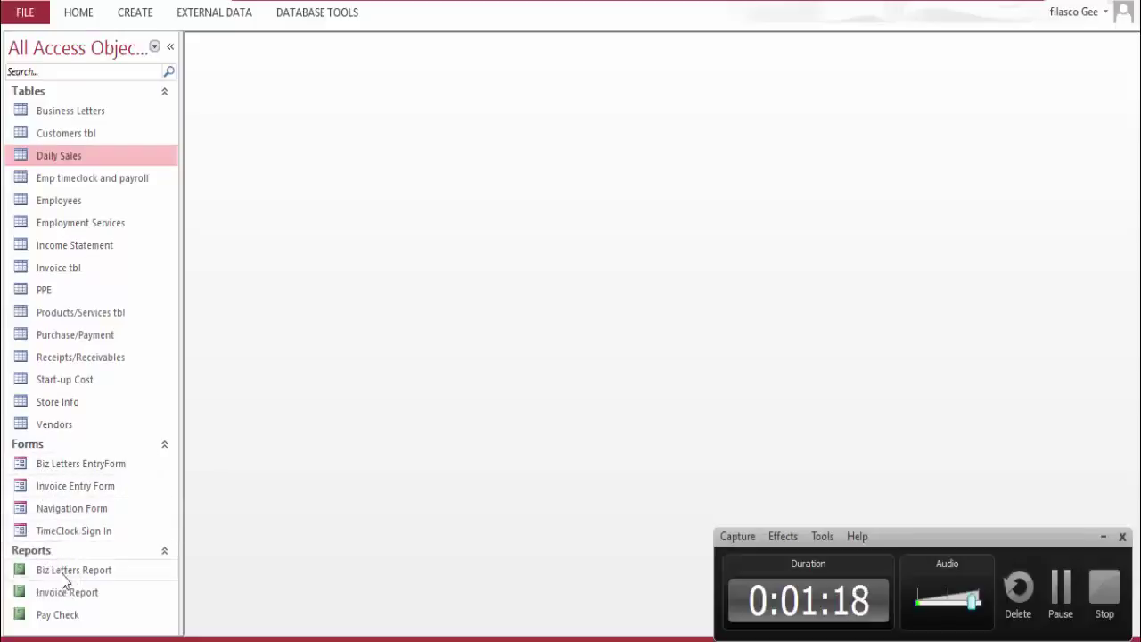
Open the Business Letters table and fit the ID, SUBJECT and SALUTATION: columns to the width of their contents
{"action": "left_click", "coordinate": [84, 115]}
{"action": "double_click", "coordinate": [83, 113]}
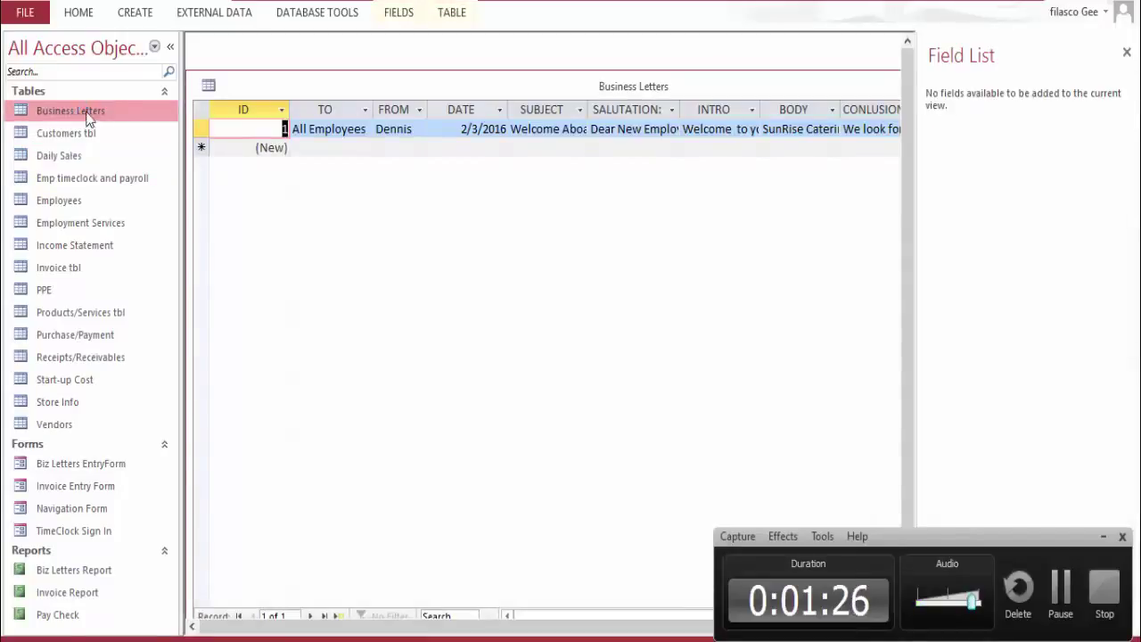
{"action": "double_click", "coordinate": [289, 114]}
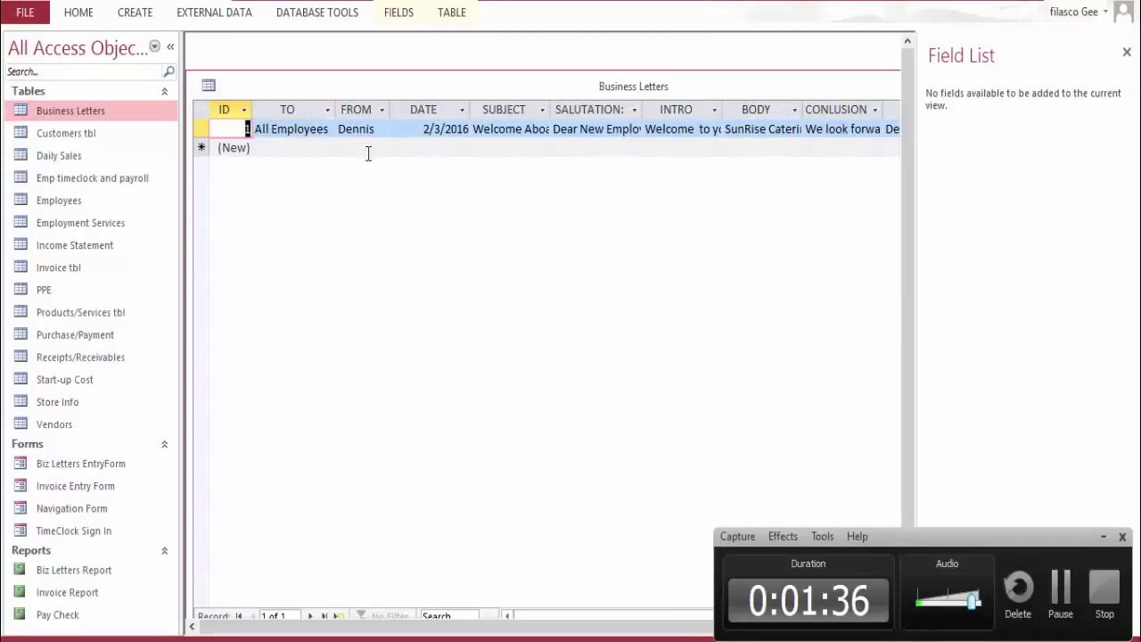
{"action": "double_click", "coordinate": [549, 110]}
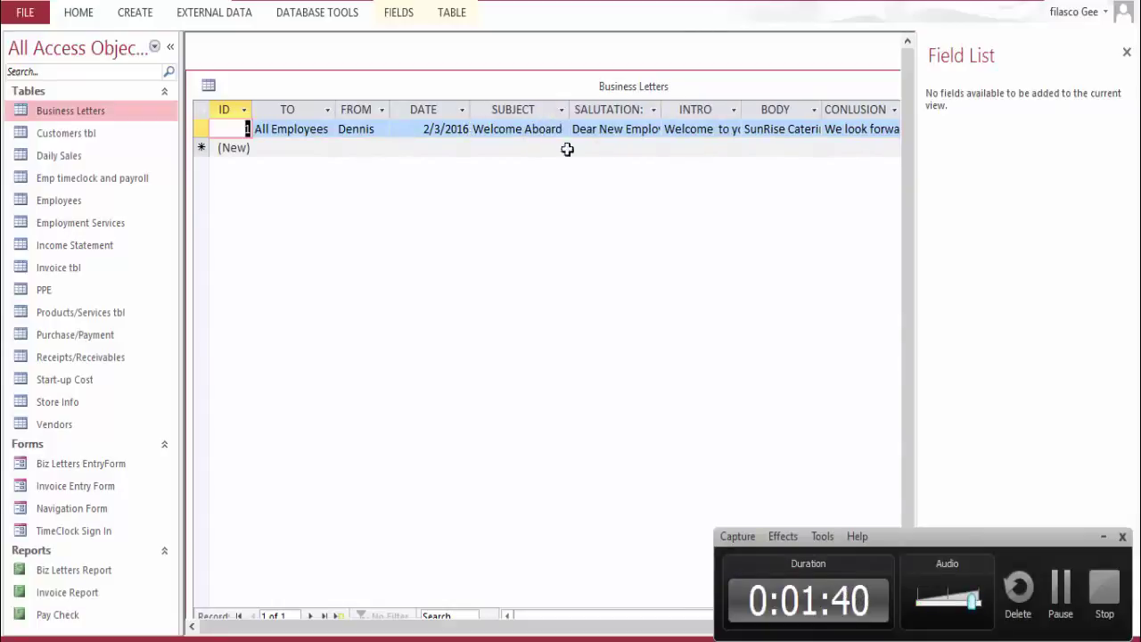
{"action": "double_click", "coordinate": [662, 106]}
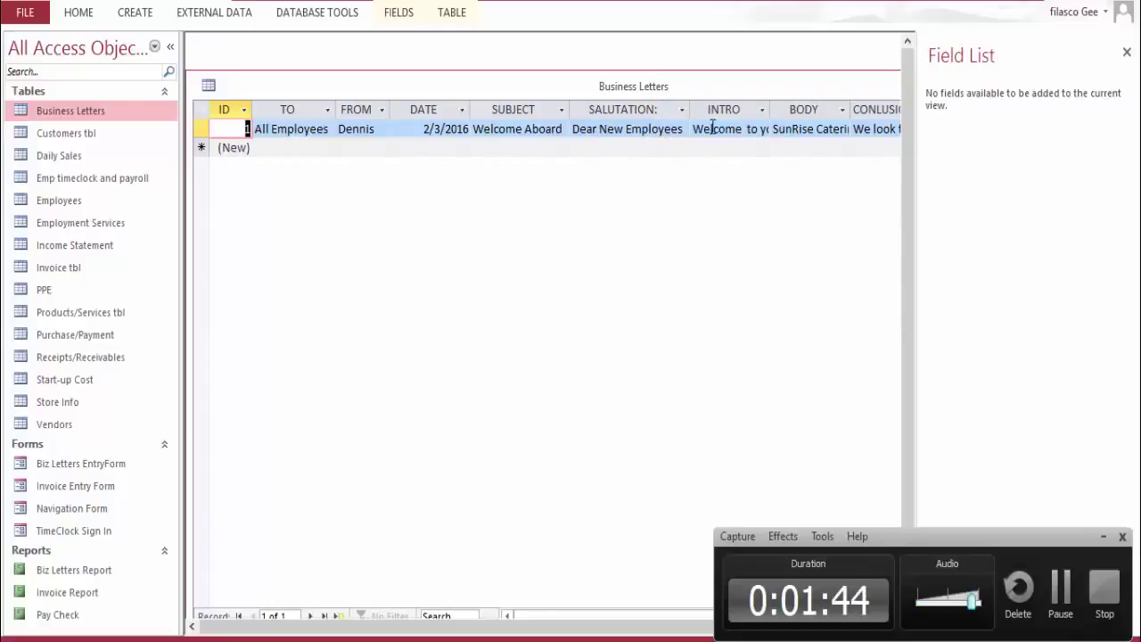
{"action": "left_click", "coordinate": [279, 152]}
{"action": "key", "text": "Tab"}
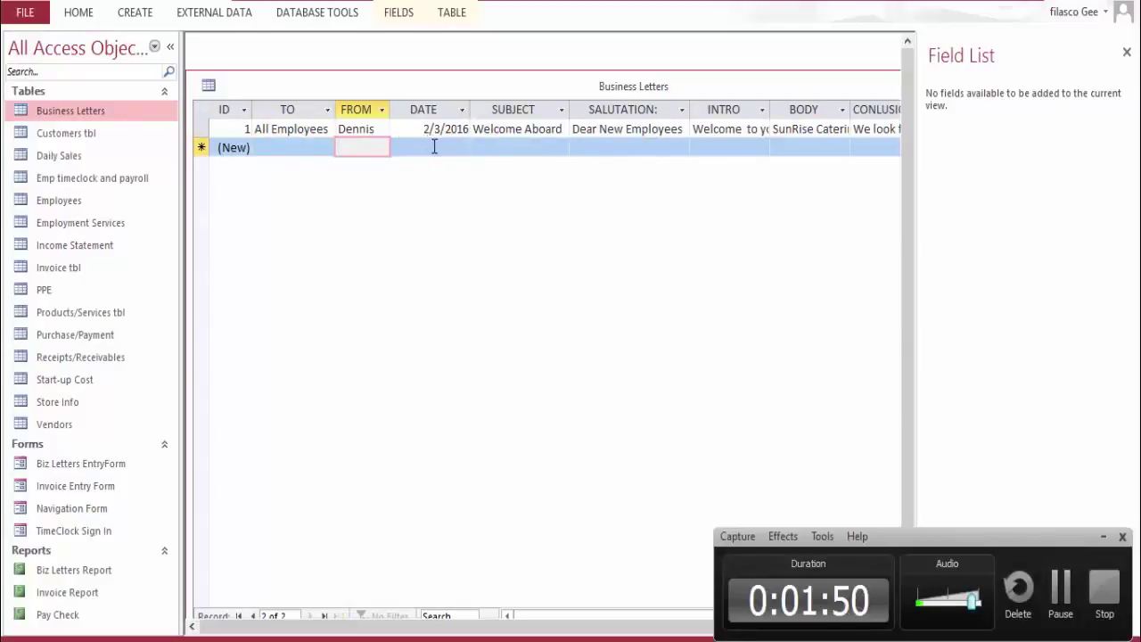
Open the Biz Letters Report, read the letter from the header to the signature, and close the report
{"action": "left_click", "coordinate": [63, 571]}
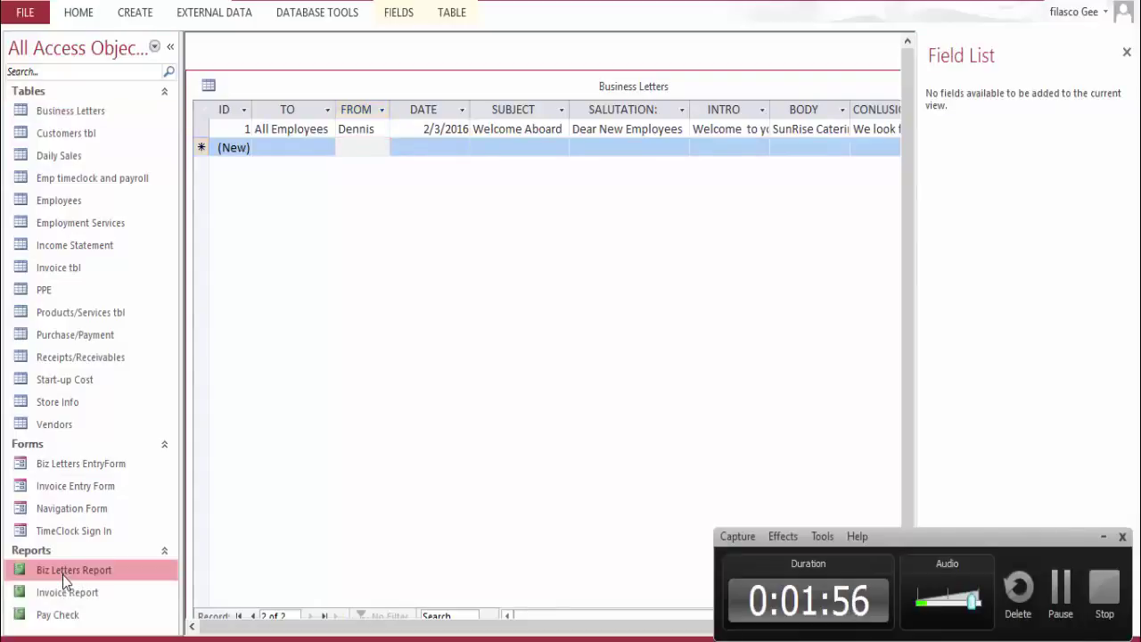
{"action": "double_click", "coordinate": [62, 575]}
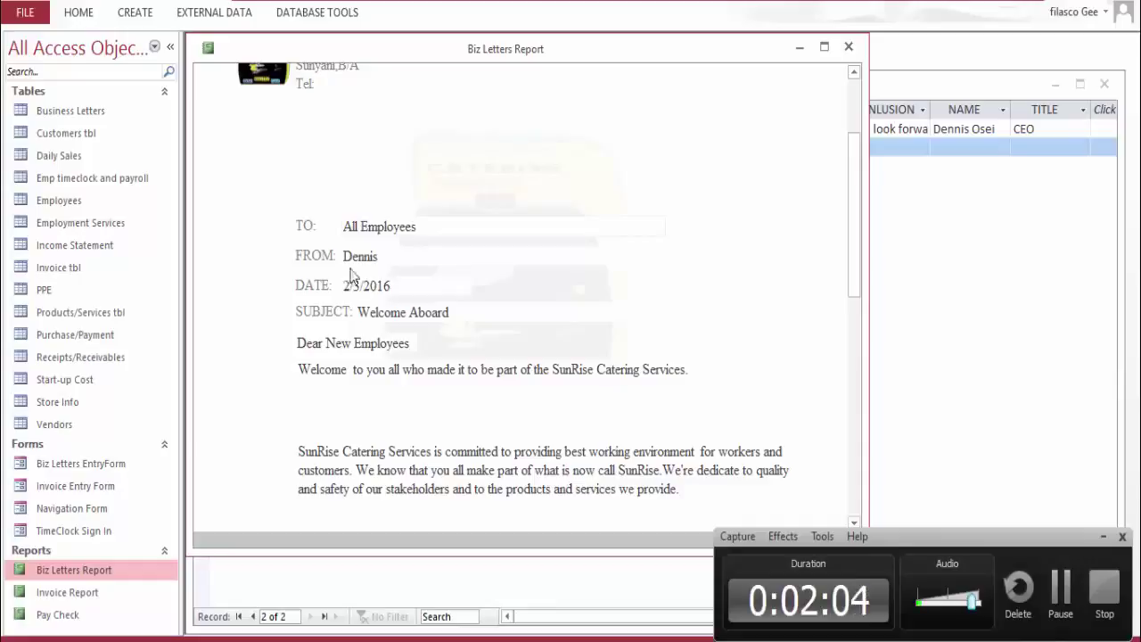
{"action": "scroll", "coordinate": [356, 268], "scroll_direction": "down", "scroll_amount": 2}
{"action": "scroll", "coordinate": [366, 220], "scroll_direction": "down", "scroll_amount": 2}
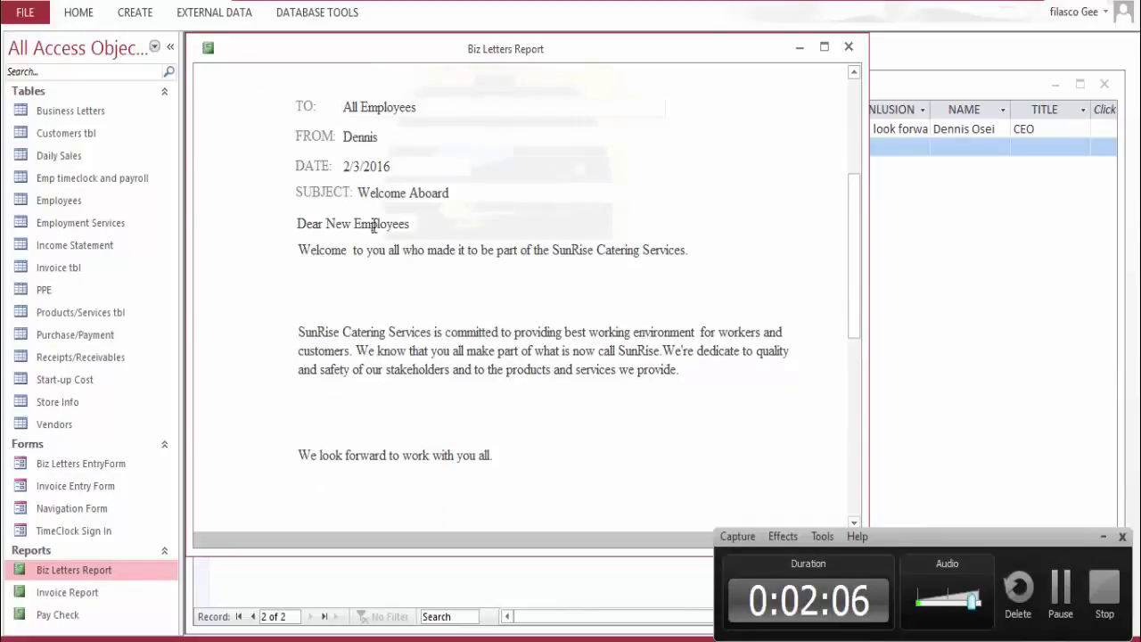
{"action": "scroll", "coordinate": [348, 231], "scroll_direction": "down", "scroll_amount": 4}
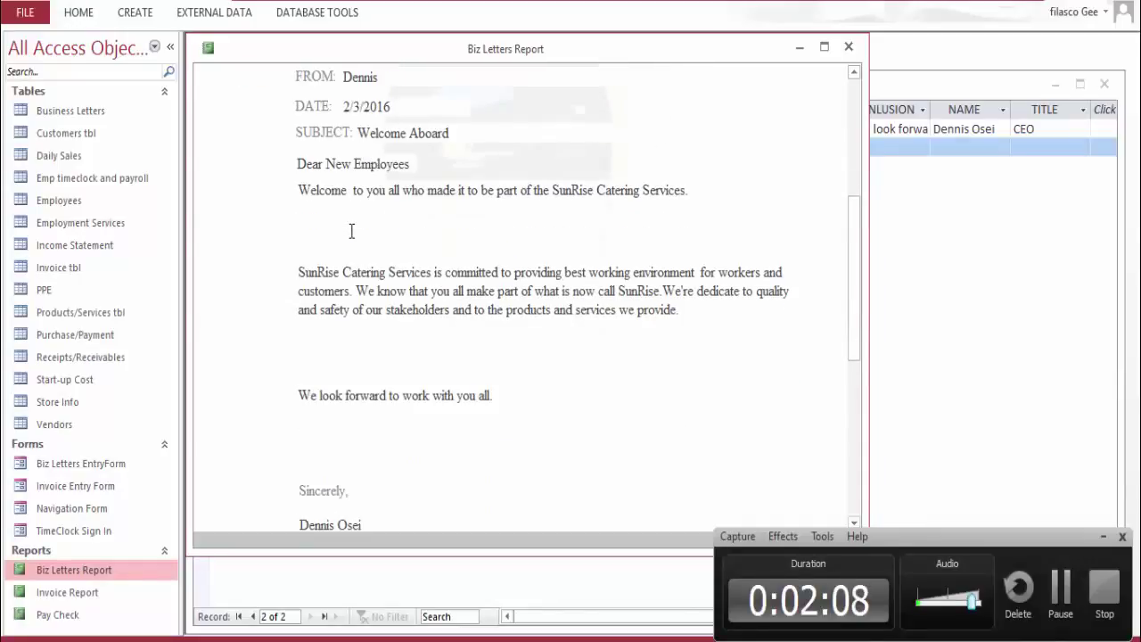
{"action": "scroll", "coordinate": [345, 250], "scroll_direction": "down", "scroll_amount": 2}
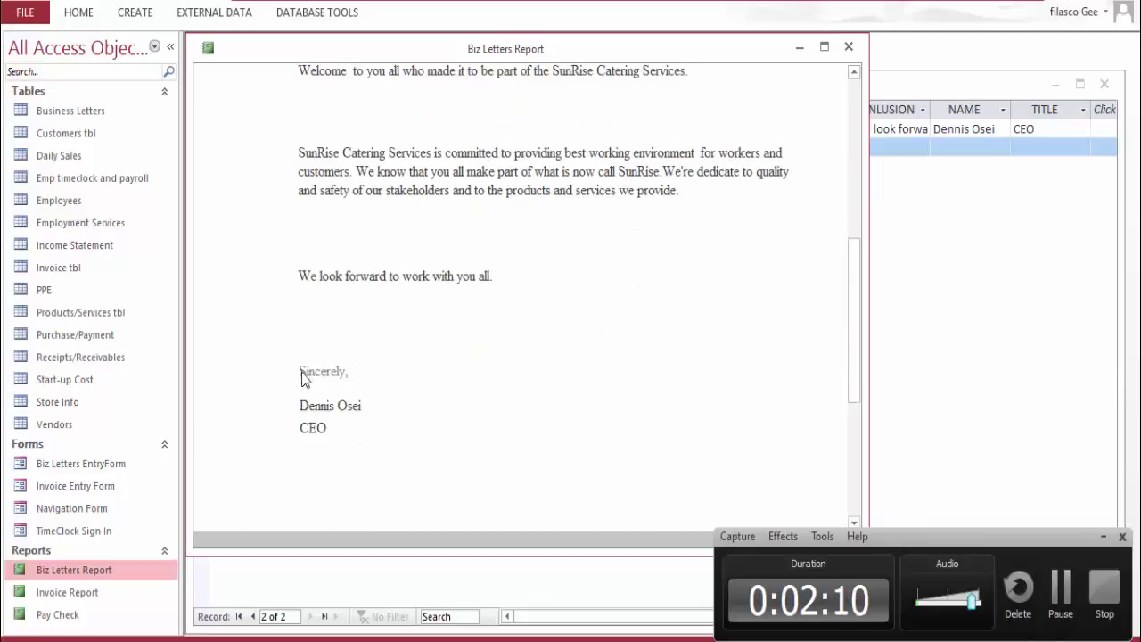
{"action": "scroll", "coordinate": [308, 380], "scroll_direction": "down", "scroll_amount": 2}
{"action": "scroll", "coordinate": [311, 384], "scroll_direction": "down", "scroll_amount": 1}
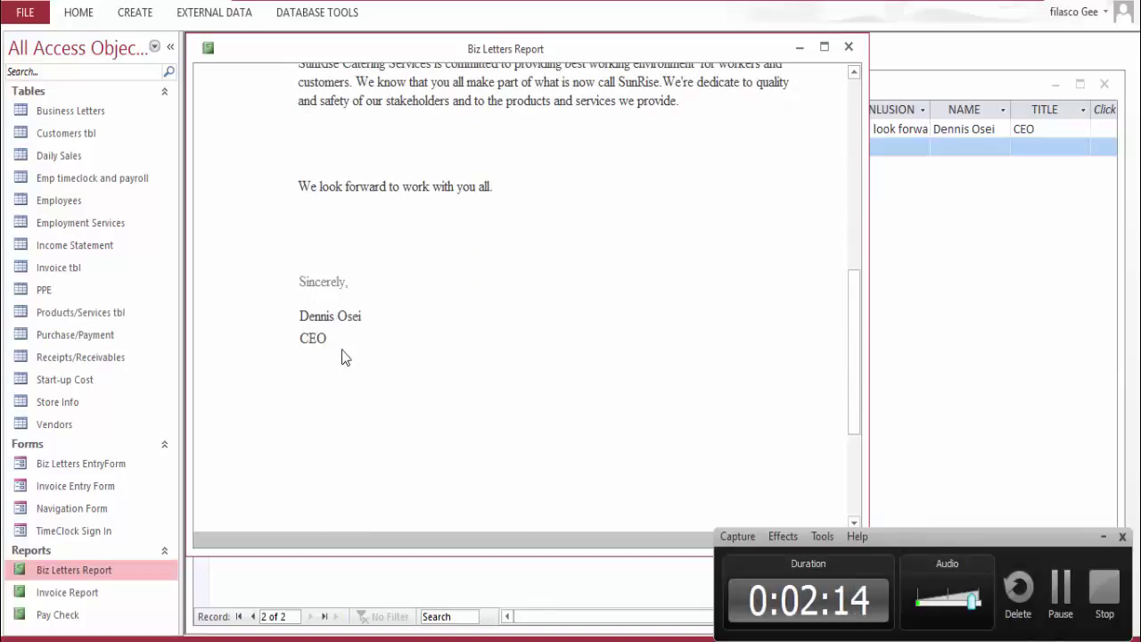
{"action": "scroll", "coordinate": [344, 305], "scroll_direction": "up", "scroll_amount": 3}
{"action": "scroll", "coordinate": [344, 305], "scroll_direction": "up", "scroll_amount": 2}
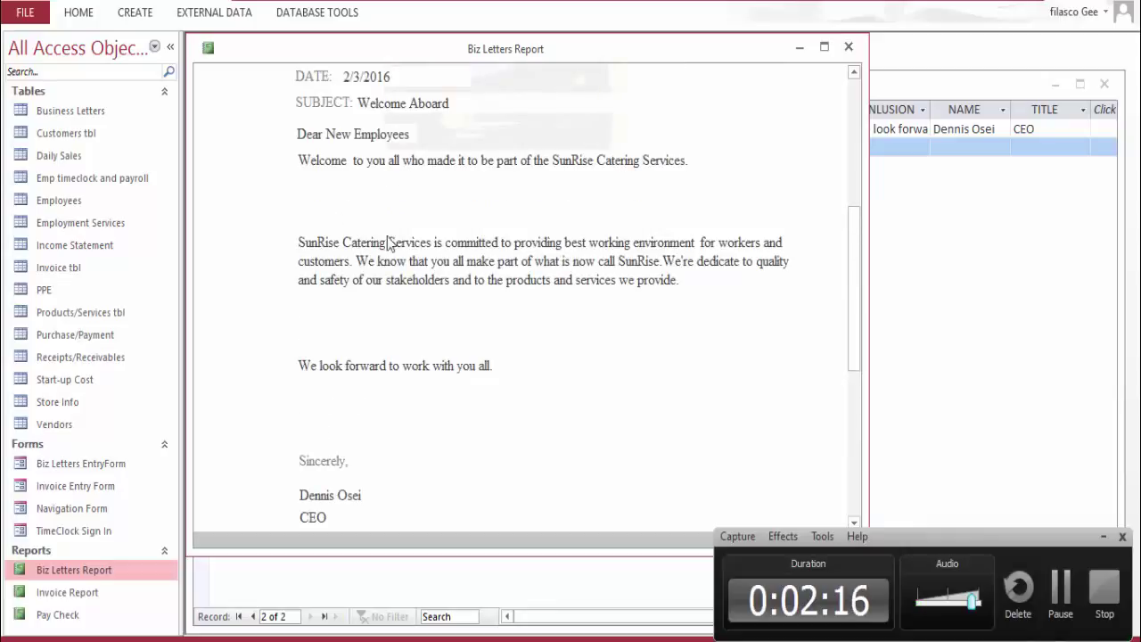
{"action": "scroll", "coordinate": [428, 272], "scroll_direction": "up", "scroll_amount": 8}
{"action": "scroll", "coordinate": [435, 279], "scroll_direction": "up", "scroll_amount": 4}
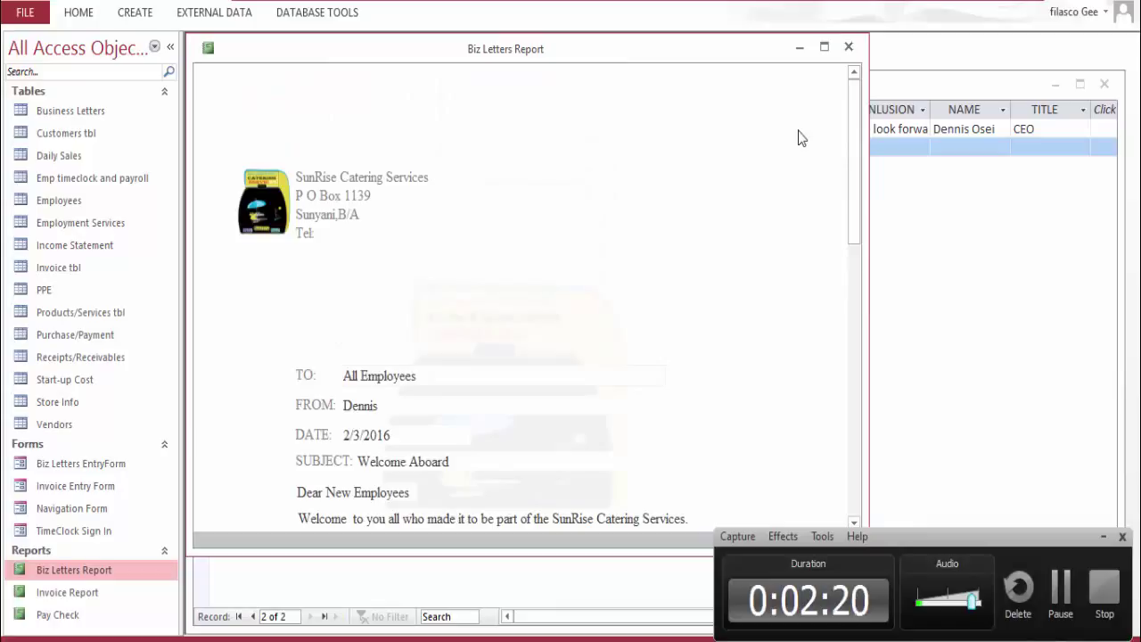
{"action": "left_click", "coordinate": [847, 48]}
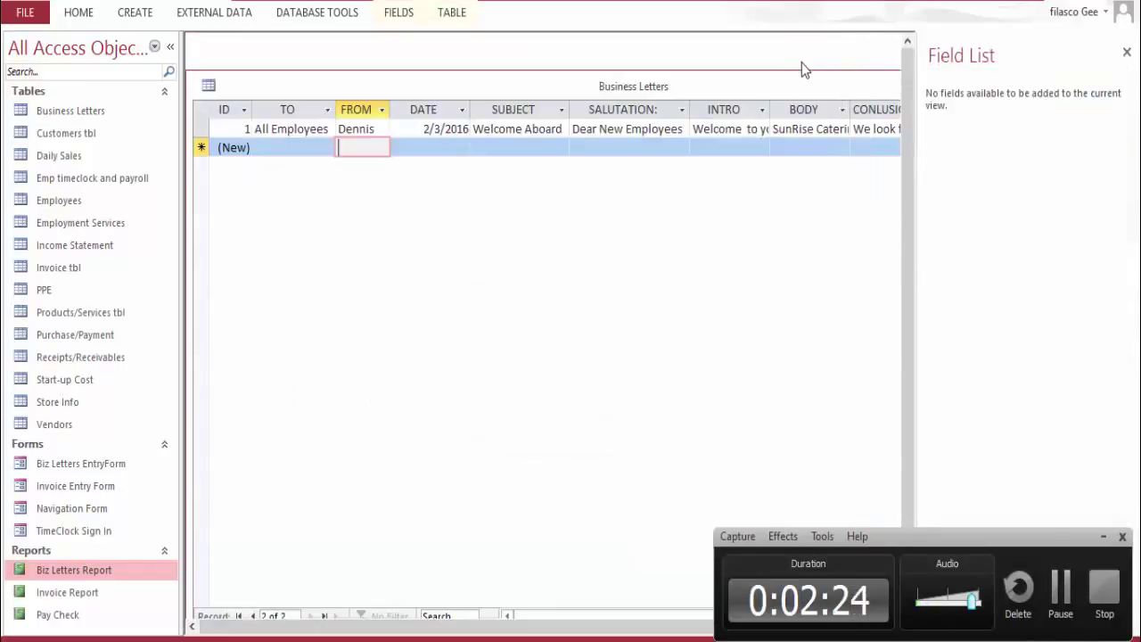
Close the Field List, display the Business Letters table in Design view, and examine its primary key, field names and data types
{"action": "left_click", "coordinate": [1125, 53]}
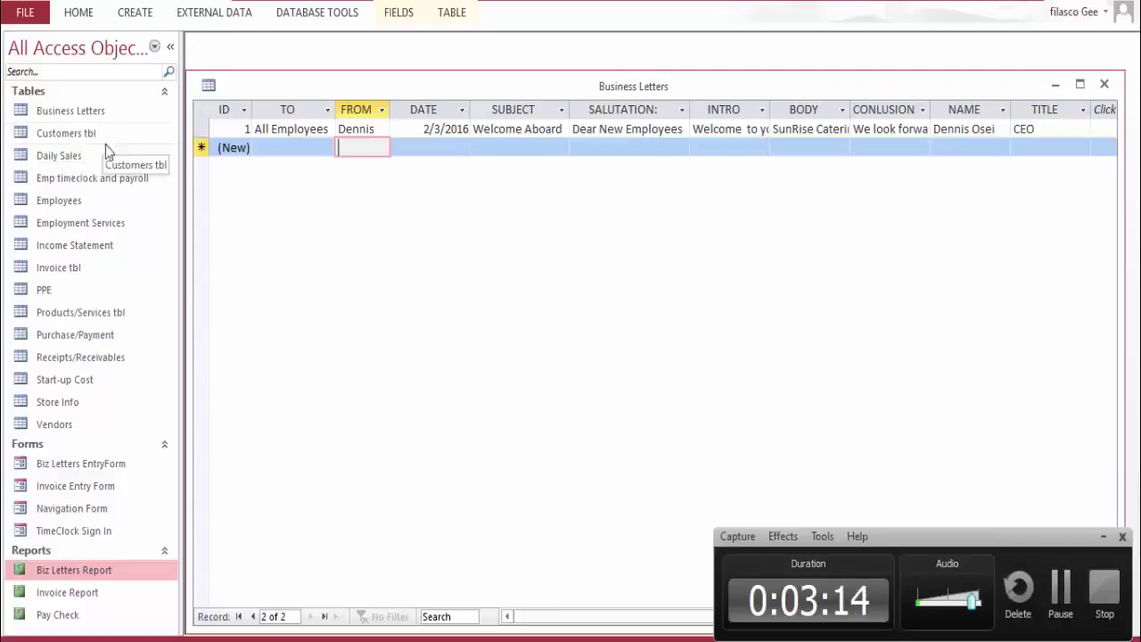
{"action": "left_click", "coordinate": [99, 116]}
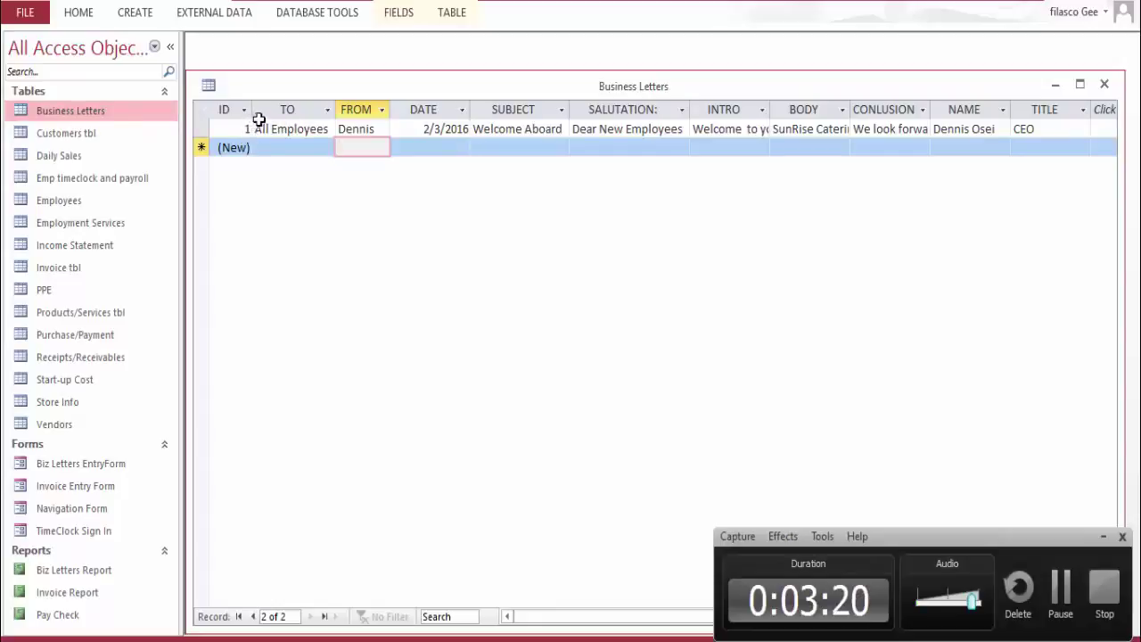
{"action": "left_click", "coordinate": [1103, 536]}
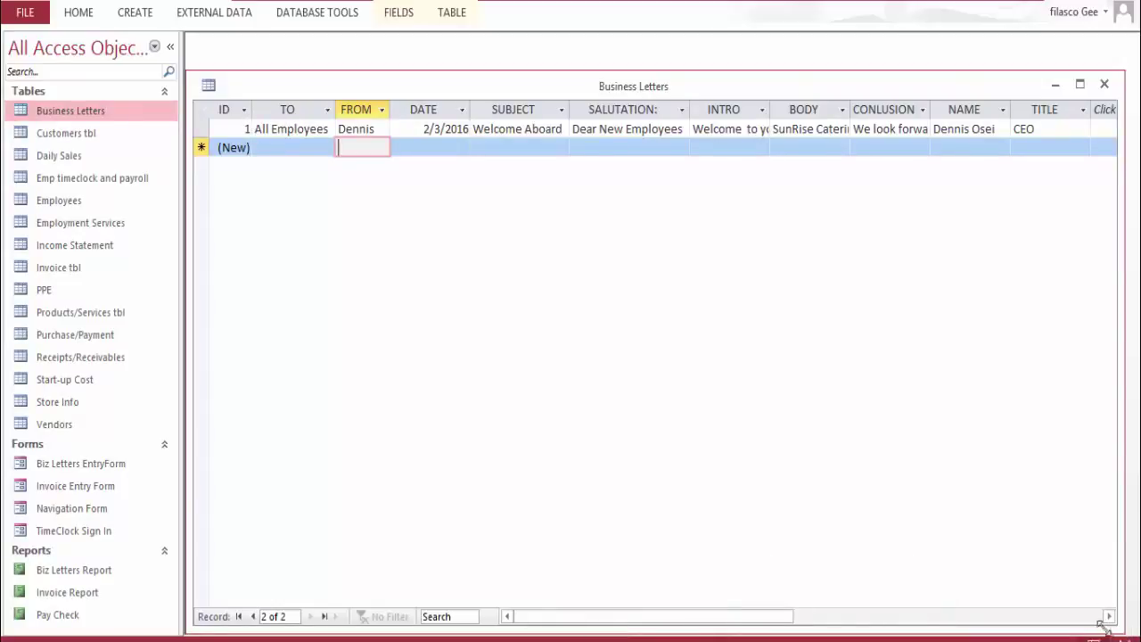
{"action": "left_click", "coordinate": [1116, 638]}
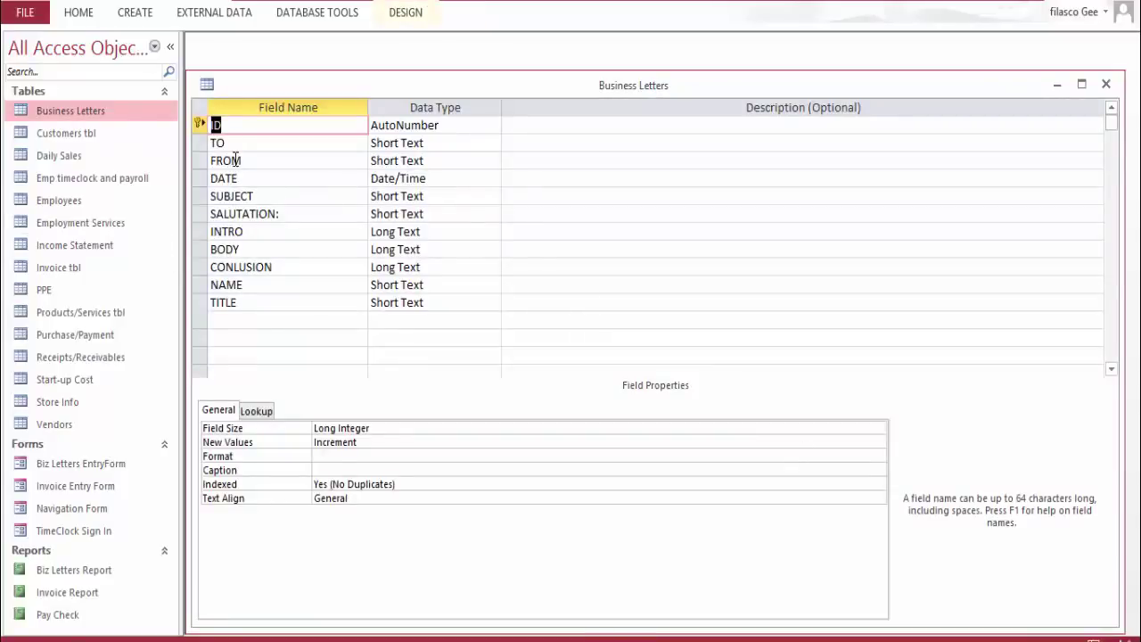
{"action": "left_click", "coordinate": [198, 126]}
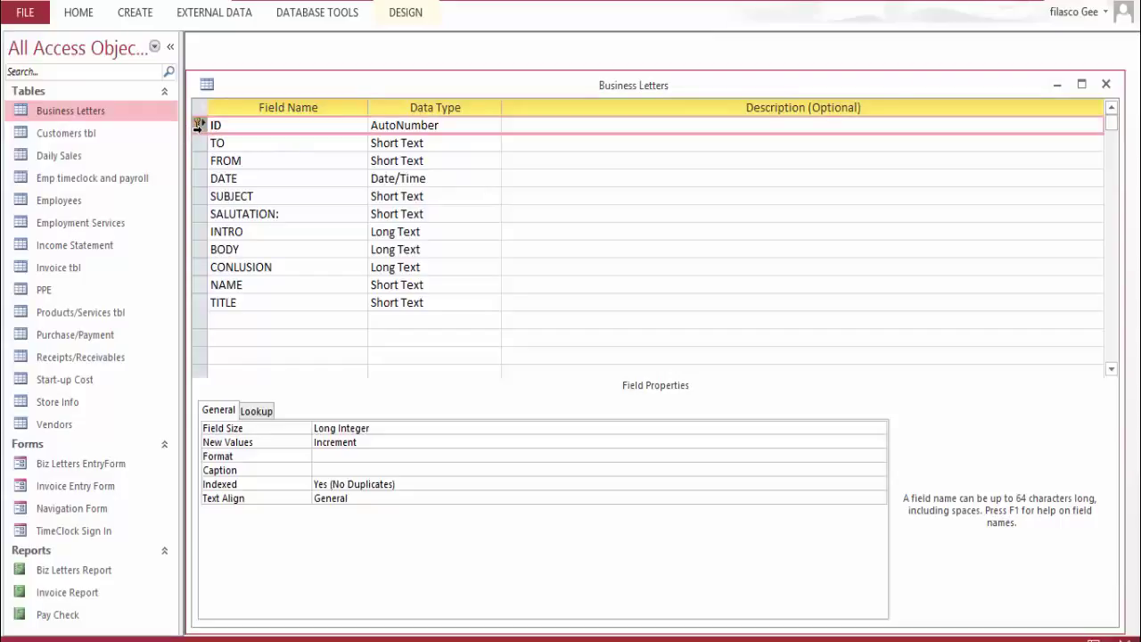
{"action": "left_click", "coordinate": [523, 125]}
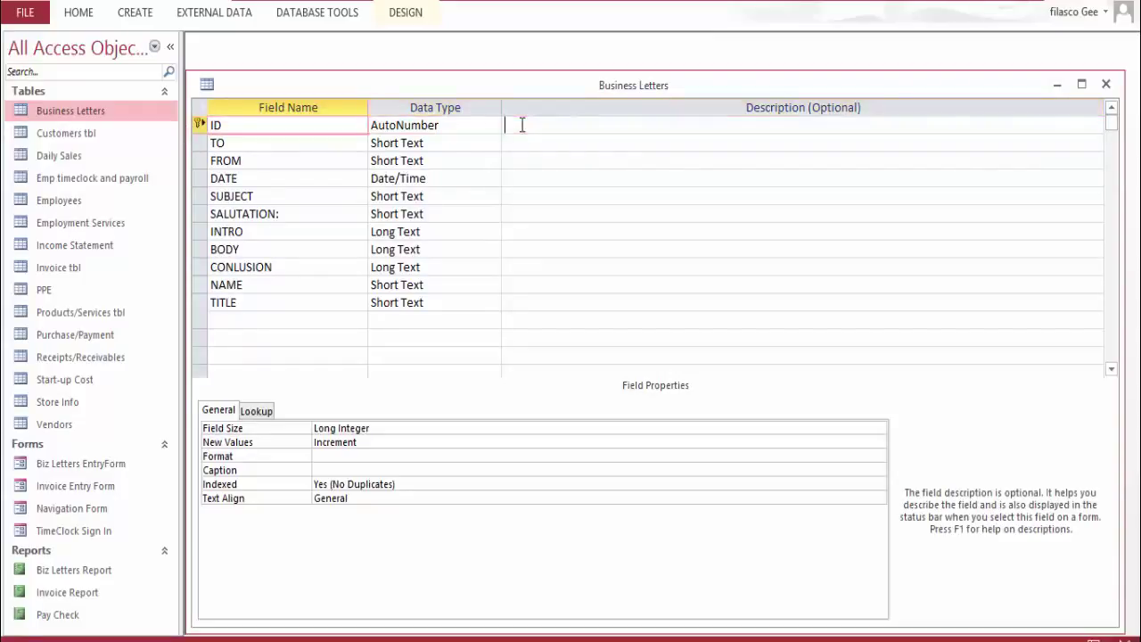
{"action": "left_click", "coordinate": [228, 145]}
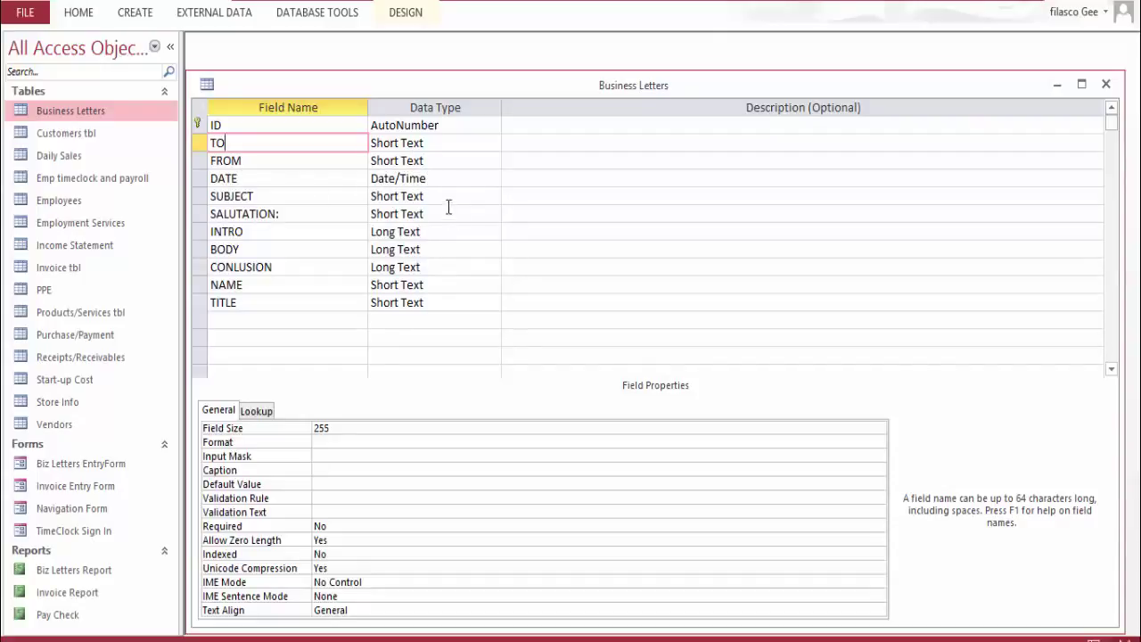
{"action": "scroll", "coordinate": [451, 273], "scroll_direction": "down", "scroll_amount": 1}
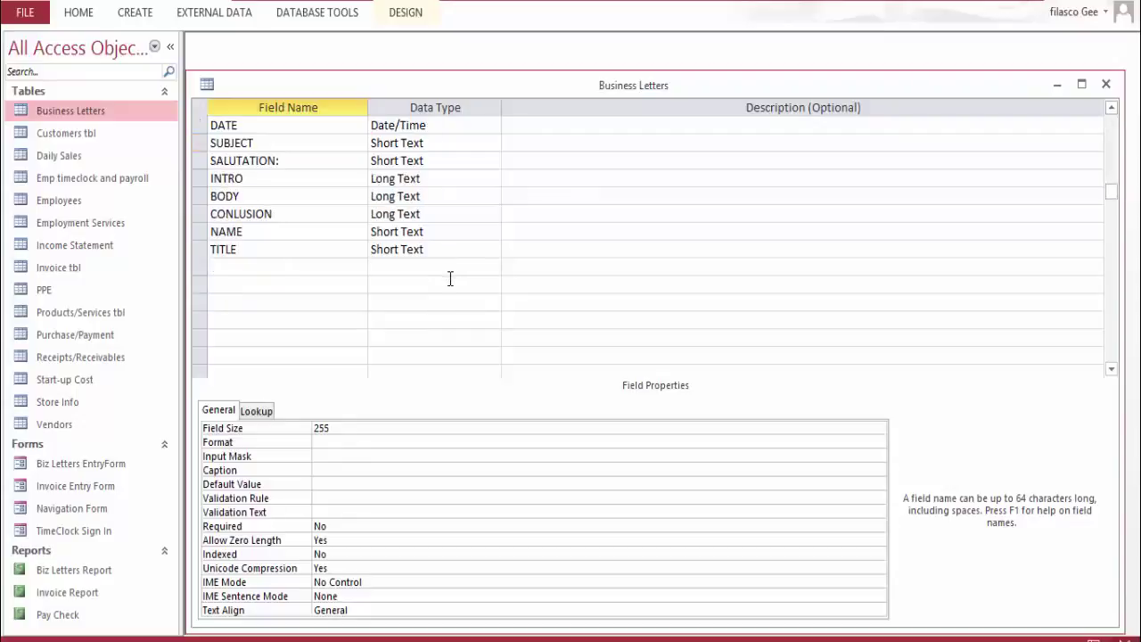
{"action": "scroll", "coordinate": [451, 276], "scroll_direction": "up", "scroll_amount": 1}
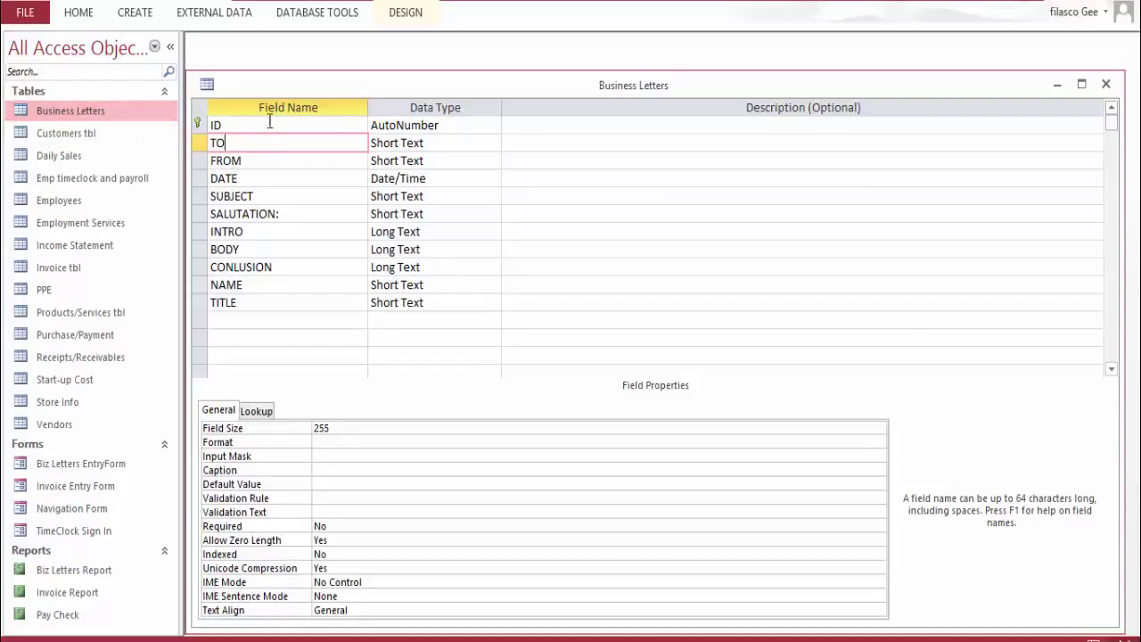
Close the Business Letters table with its layout changes saved, and open Customers tbl in Design view
{"action": "left_click", "coordinate": [1105, 84]}
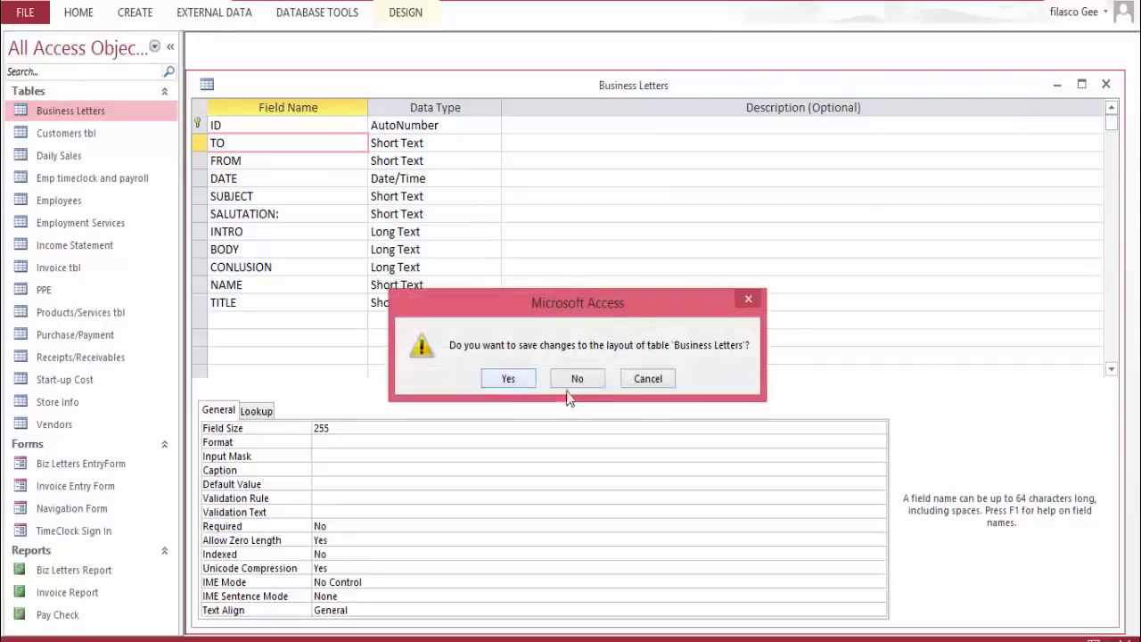
{"action": "left_click", "coordinate": [508, 379]}
{"action": "double_click", "coordinate": [78, 131]}
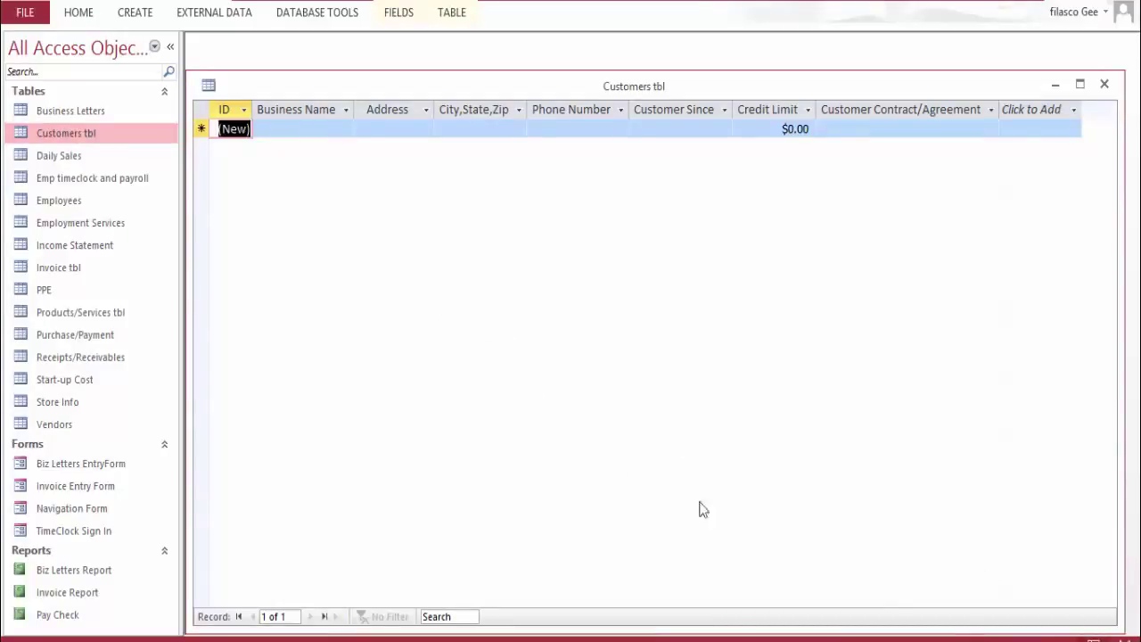
{"action": "left_click", "coordinate": [1120, 638]}
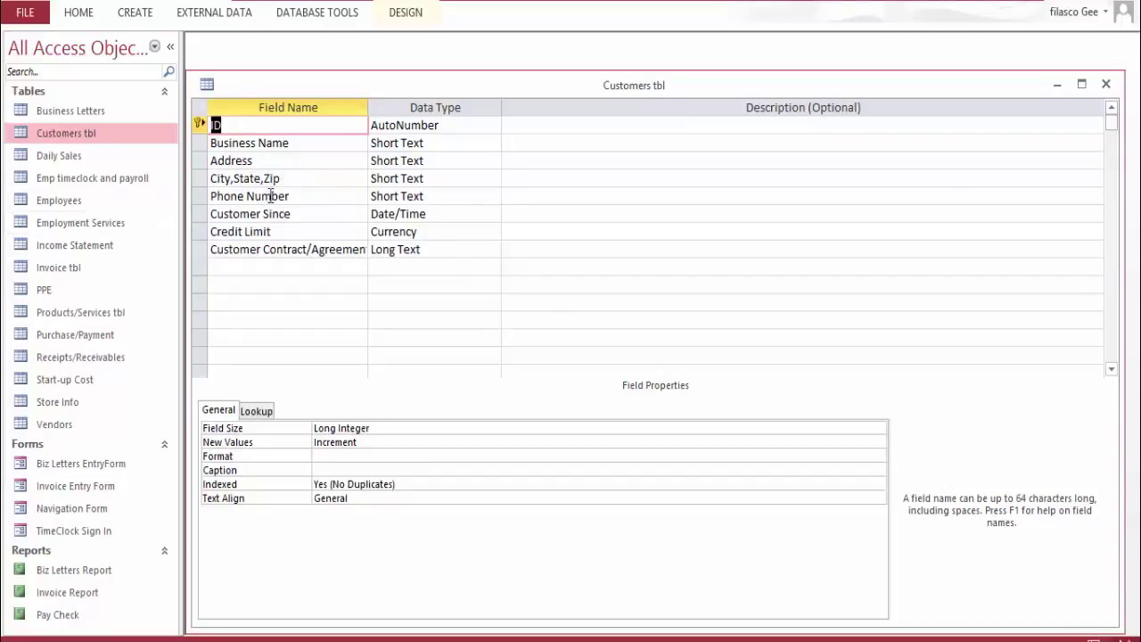
Examine the data types and properties of the Customer Since, Credit Limit and Customer Contract/Agreement fields
{"action": "left_click", "coordinate": [446, 218]}
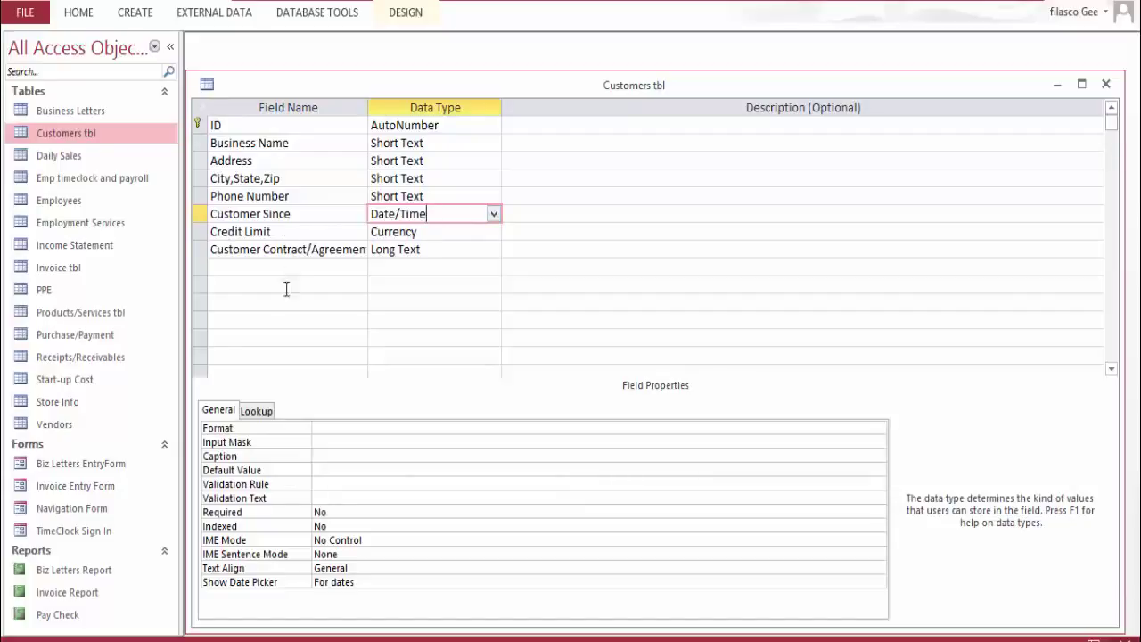
{"action": "left_click", "coordinate": [454, 253]}
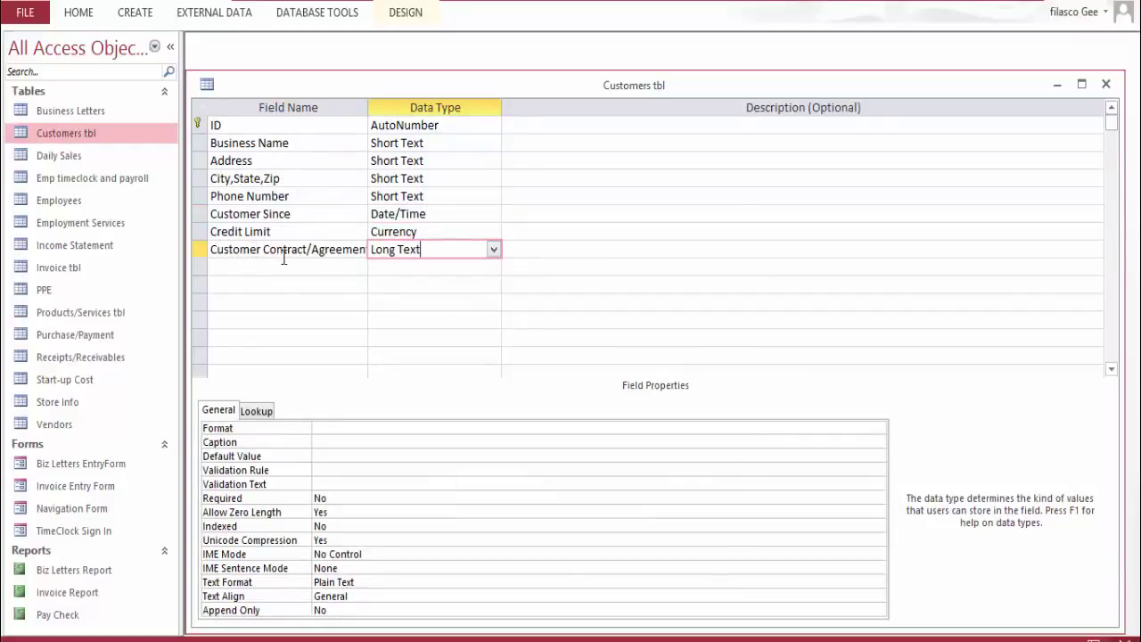
{"action": "left_click", "coordinate": [360, 261]}
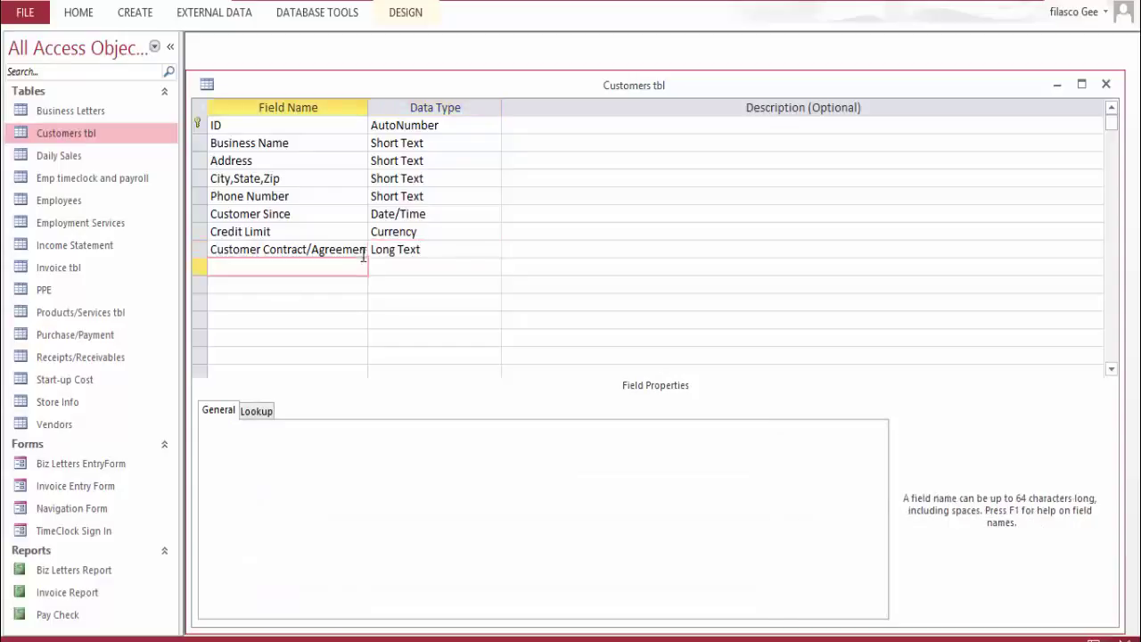
{"action": "left_click", "coordinate": [448, 252]}
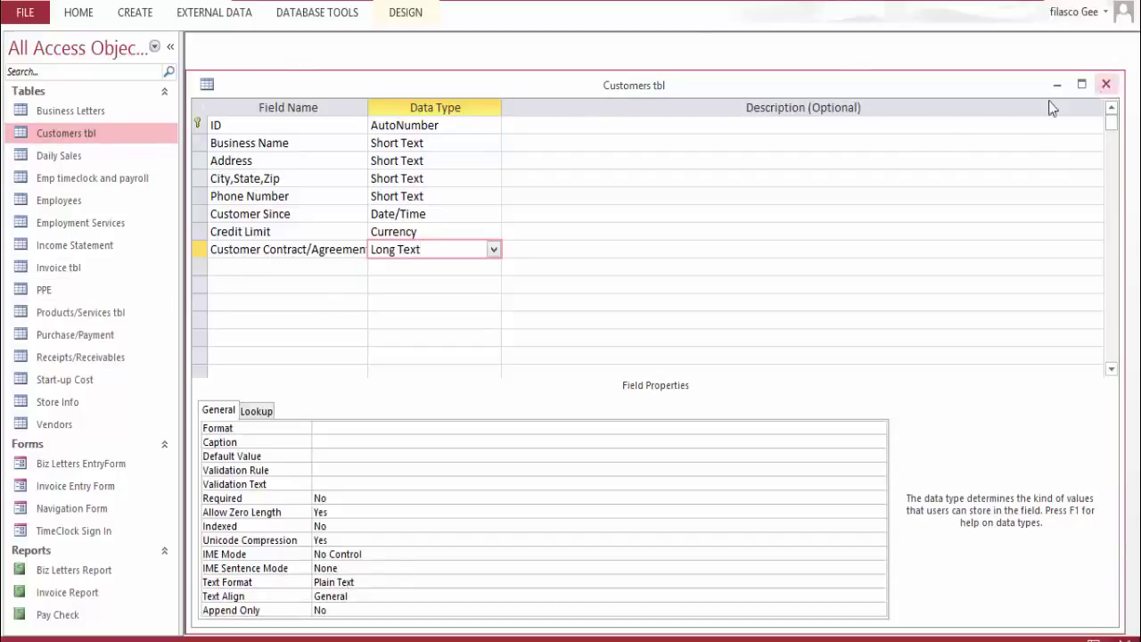
{"action": "left_click", "coordinate": [446, 214]}
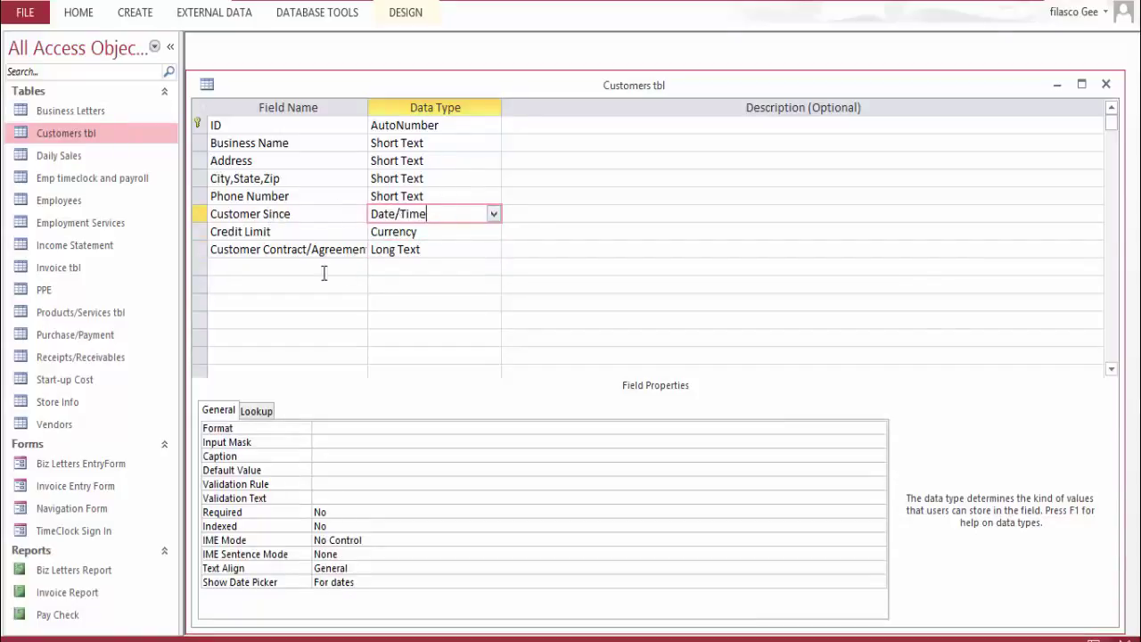
{"action": "left_click", "coordinate": [410, 232]}
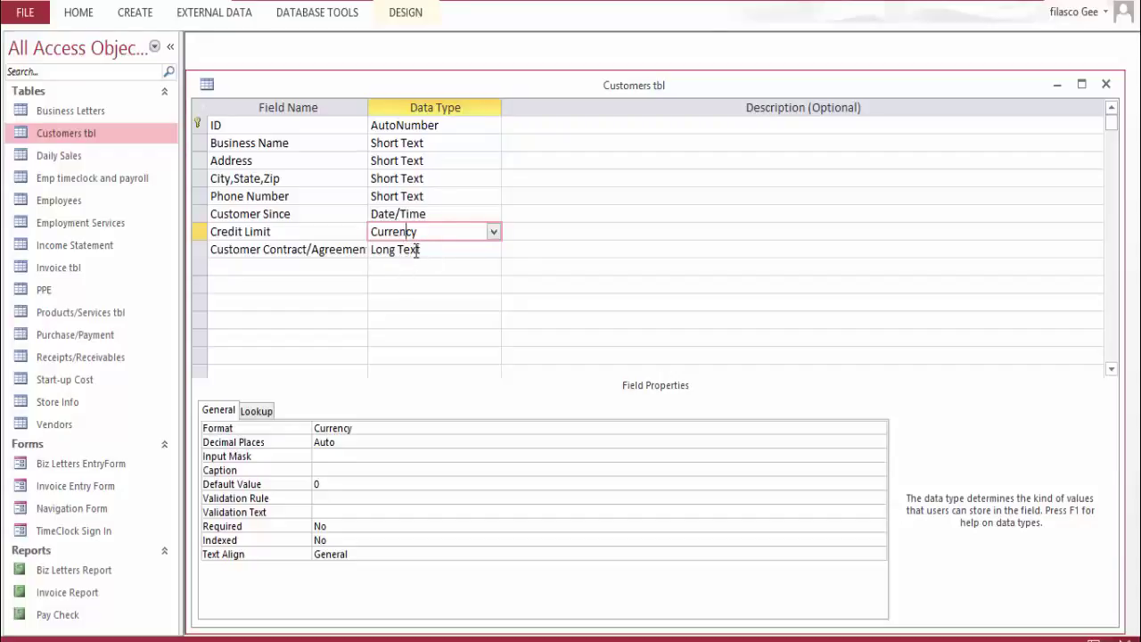
Review the available data types for the Phone Number and City,State,Zip fields, and inspect the Input Mask property of City,State,Zip
{"action": "left_click", "coordinate": [493, 195]}
{"action": "left_click", "coordinate": [493, 196]}
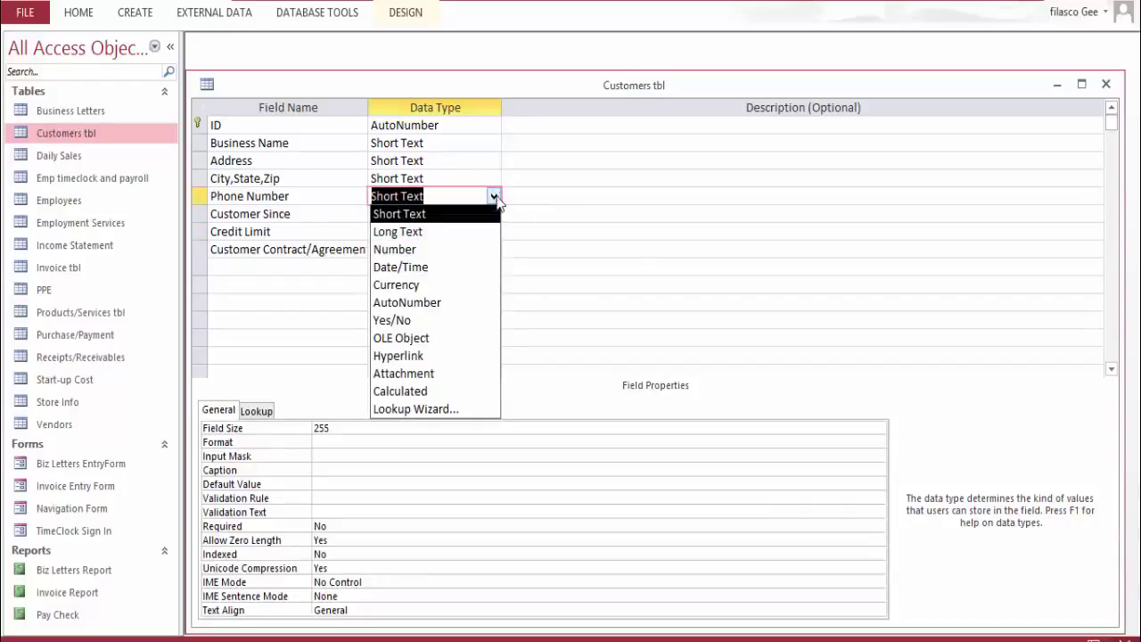
{"action": "key", "text": "Escape"}
{"action": "left_click", "coordinate": [496, 178]}
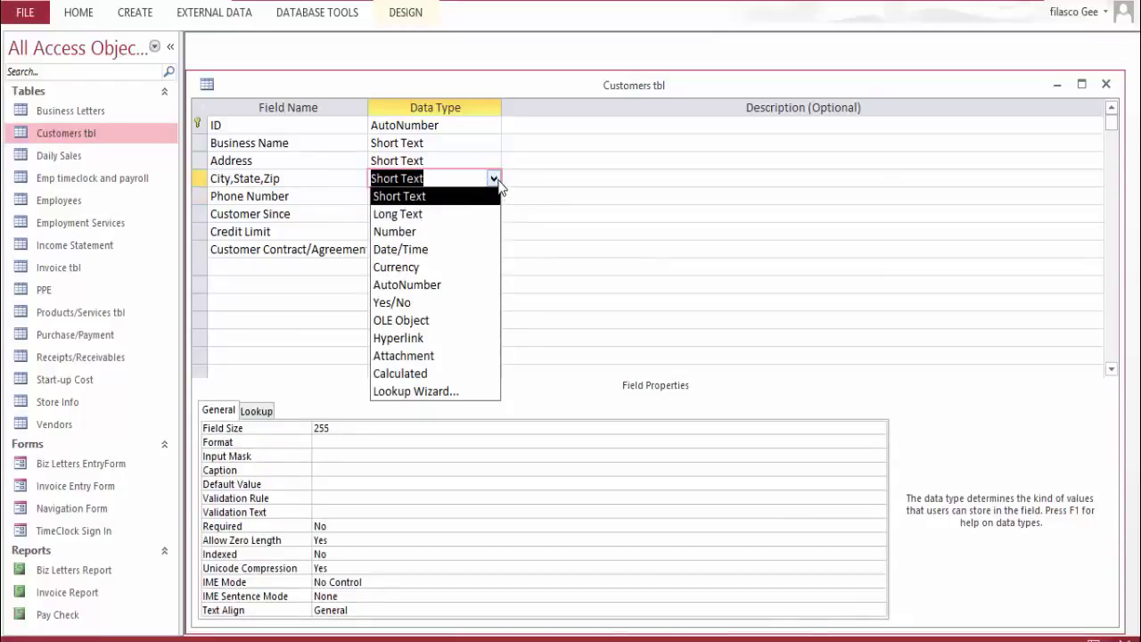
{"action": "left_click", "coordinate": [326, 458]}
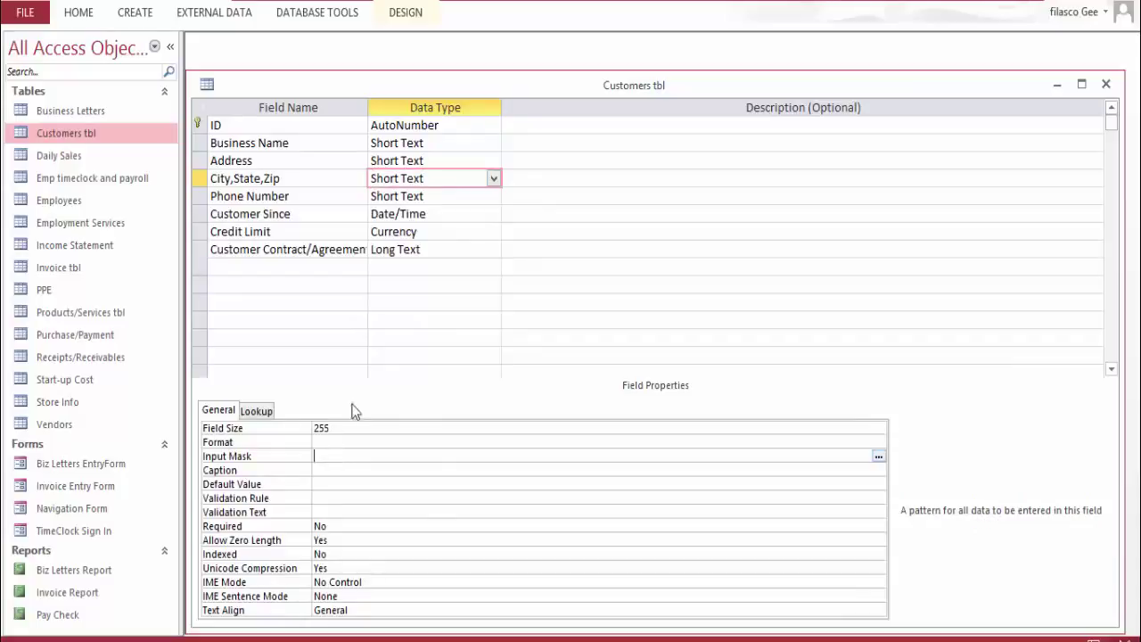
Apply the predefined Phone Number input mask to the Phone Number field of Customers tbl and save the table design
{"action": "left_click", "coordinate": [435, 197]}
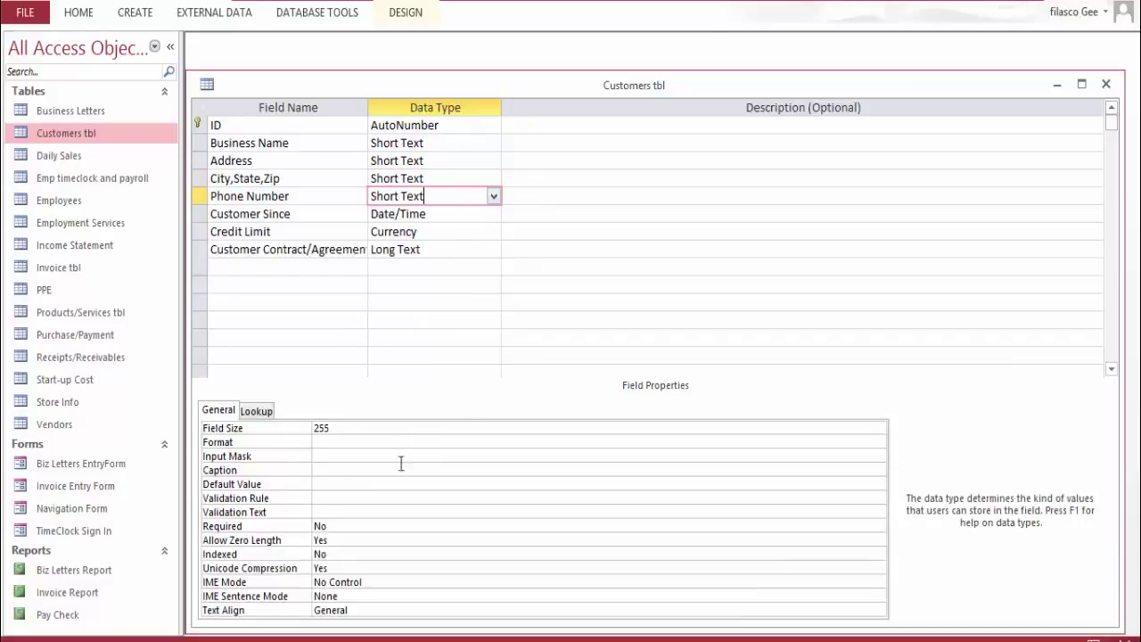
{"action": "left_click", "coordinate": [335, 457]}
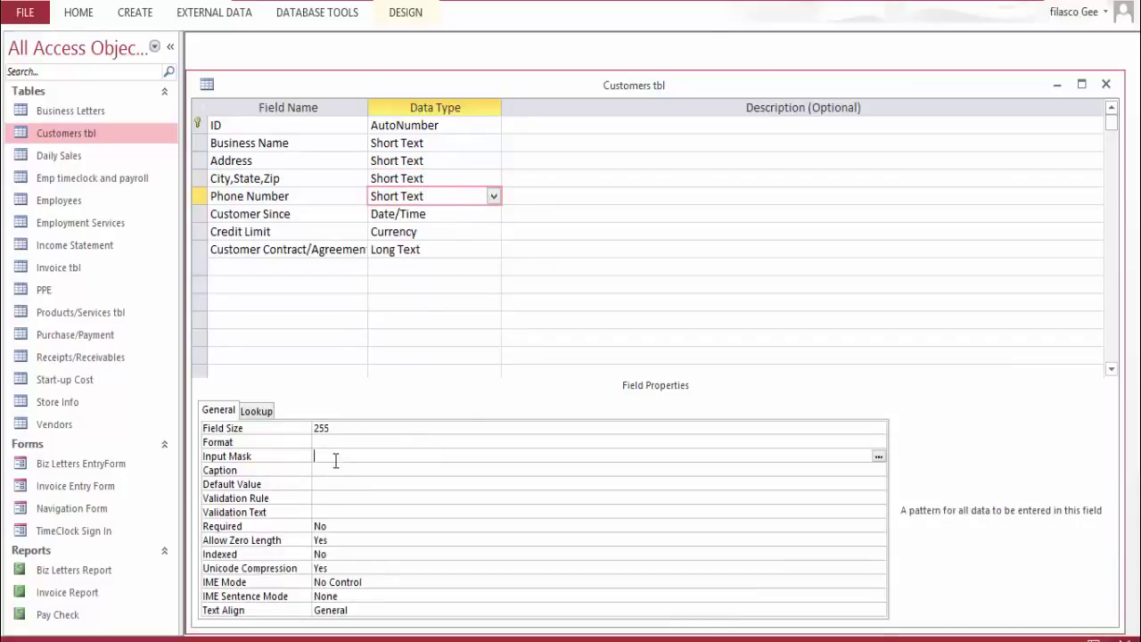
{"action": "left_click", "coordinate": [879, 457]}
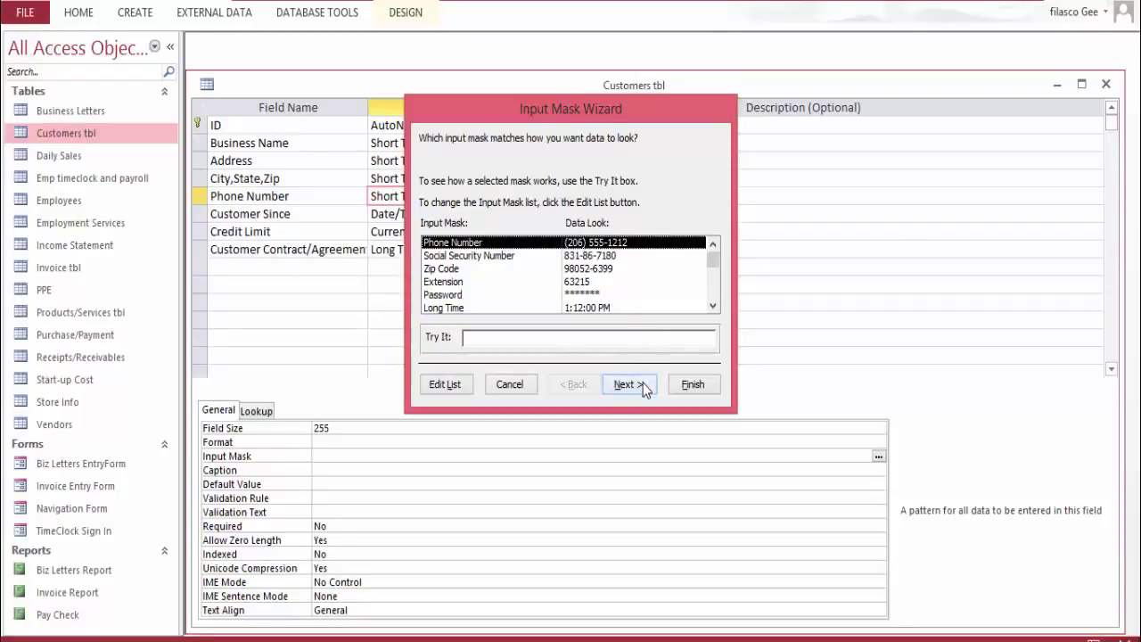
{"action": "left_click", "coordinate": [691, 384]}
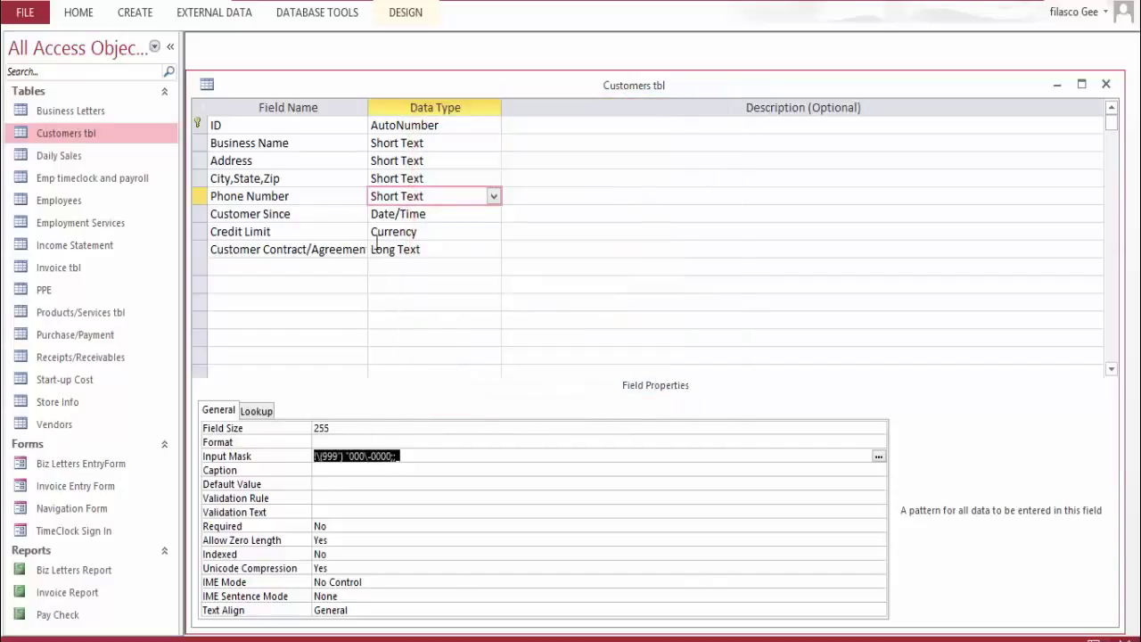
{"action": "left_click", "coordinate": [41, 1]}
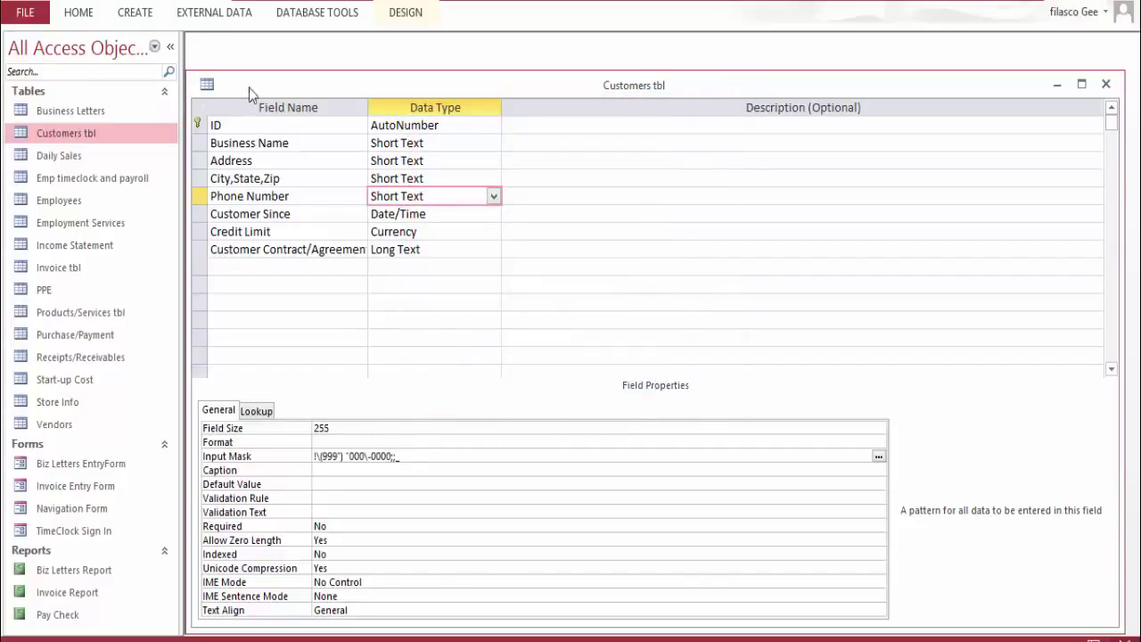
Check the Phone Number mask's area code, prefix and line number parts in Customers tbl's Datasheet view, and close the table
{"action": "left_click", "coordinate": [1091, 638]}
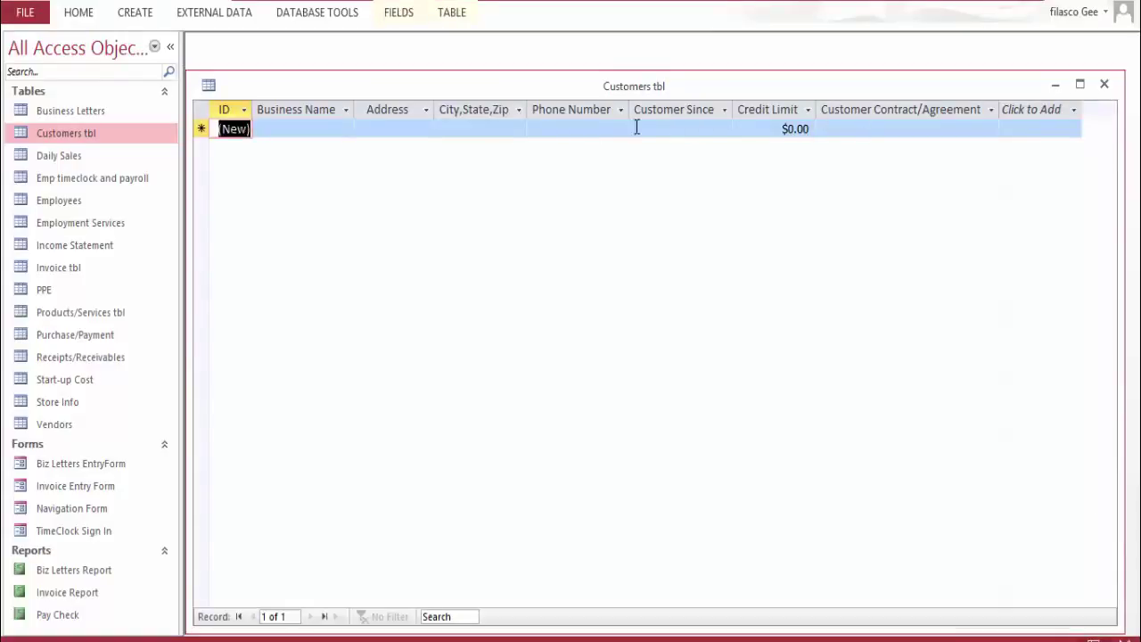
{"action": "left_click", "coordinate": [594, 130]}
{"action": "left_click", "coordinate": [540, 127]}
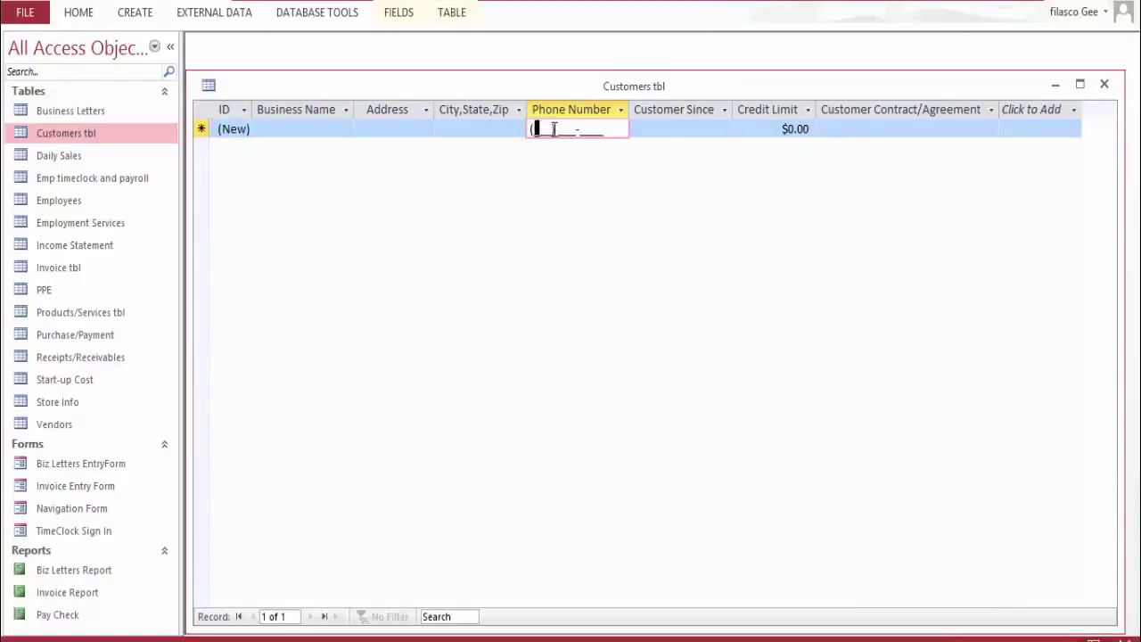
{"action": "left_click", "coordinate": [562, 130]}
{"action": "left_click", "coordinate": [587, 131]}
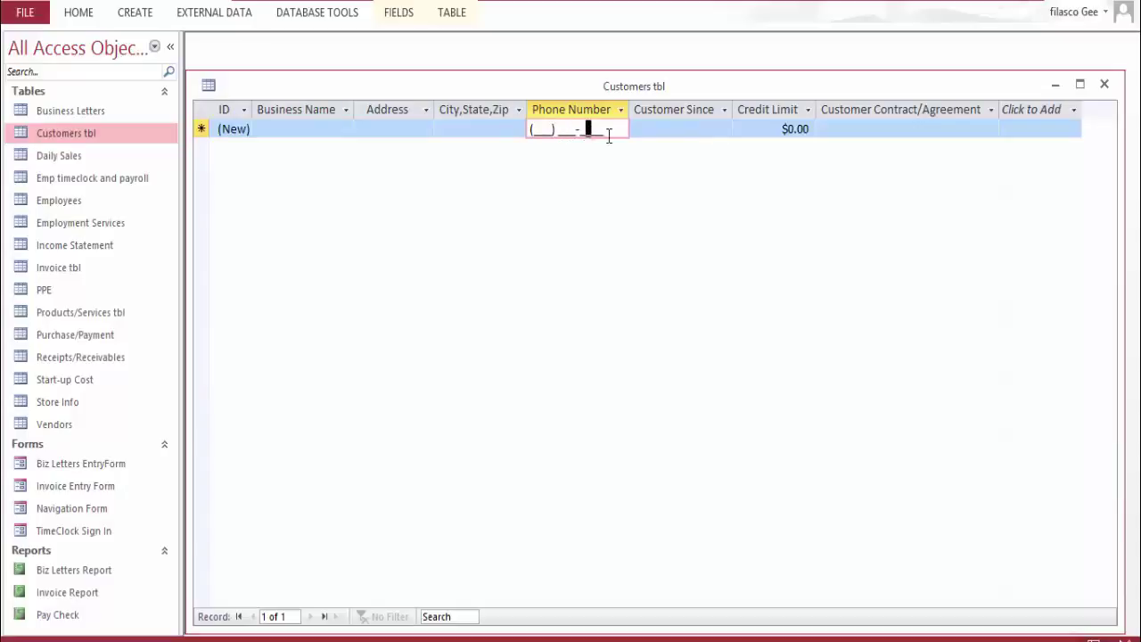
{"action": "left_click", "coordinate": [543, 133]}
{"action": "left_click", "coordinate": [560, 132]}
{"action": "left_click", "coordinate": [586, 132]}
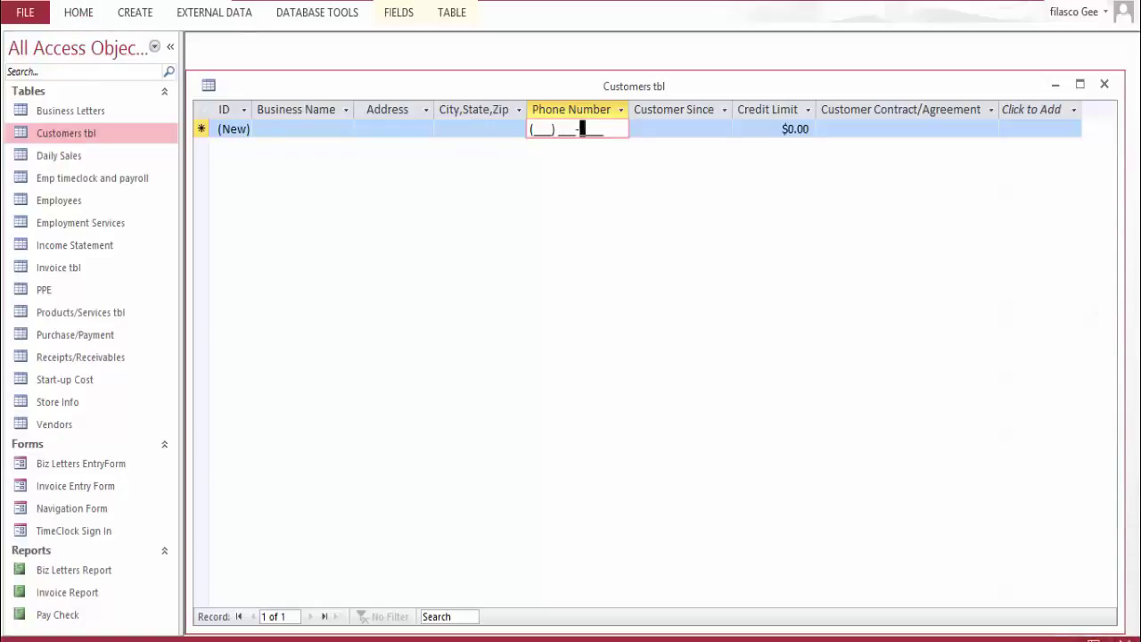
{"action": "left_click", "coordinate": [1125, 640]}
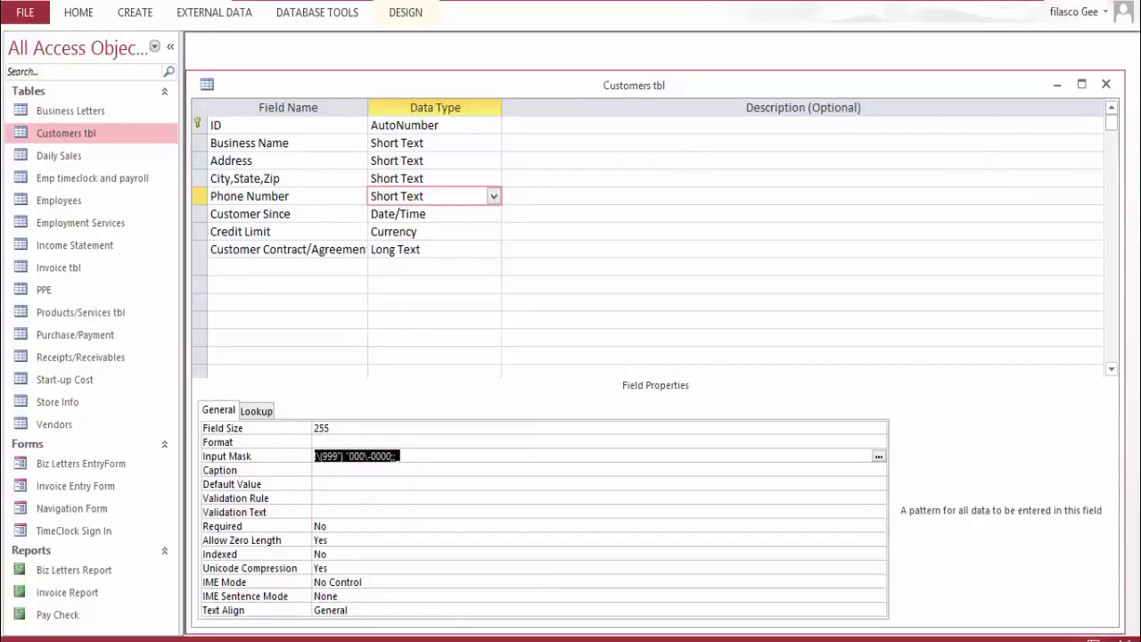
{"action": "left_click", "coordinate": [1105, 84]}
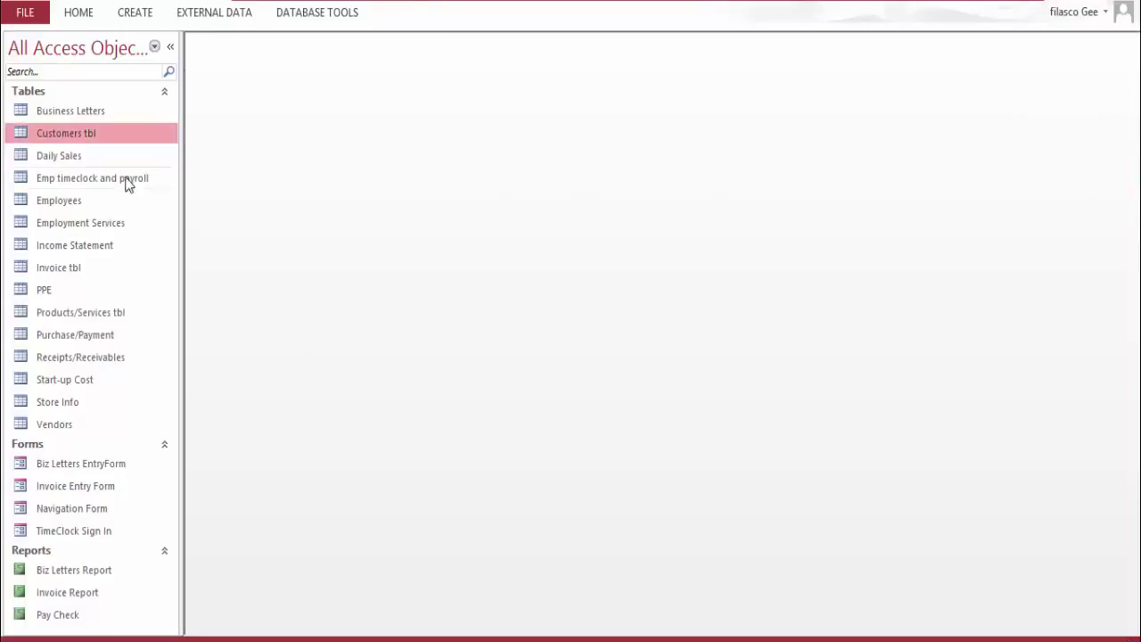
Open the Daily Sales table, examine its Date and Confirmed By fields and the date picker calendar, and close it
{"action": "double_click", "coordinate": [75, 153]}
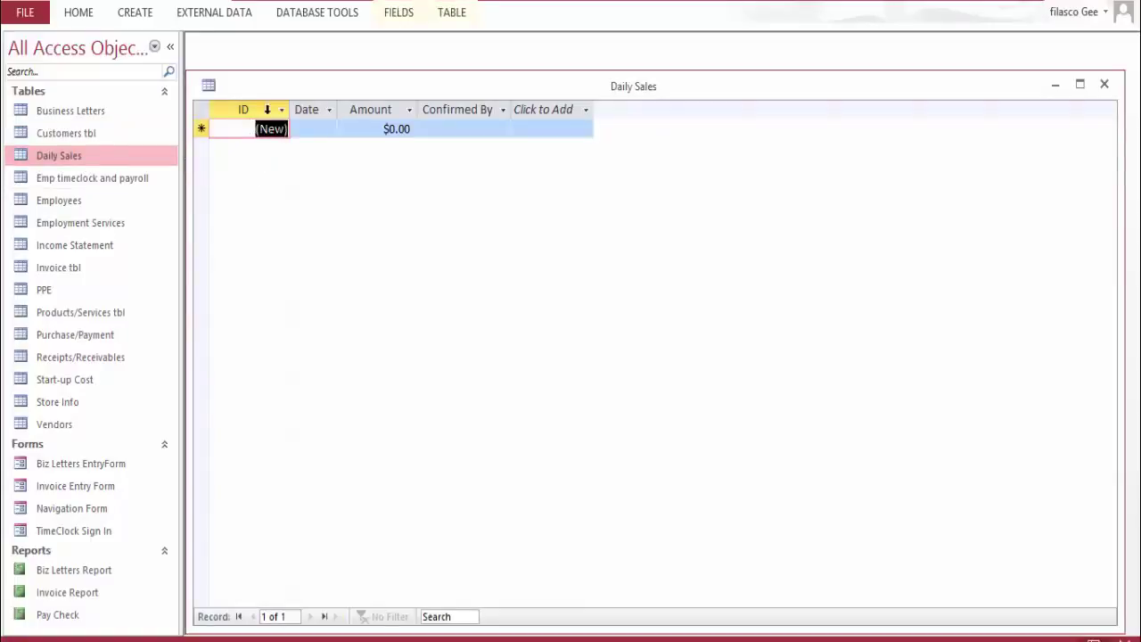
{"action": "left_click", "coordinate": [313, 130]}
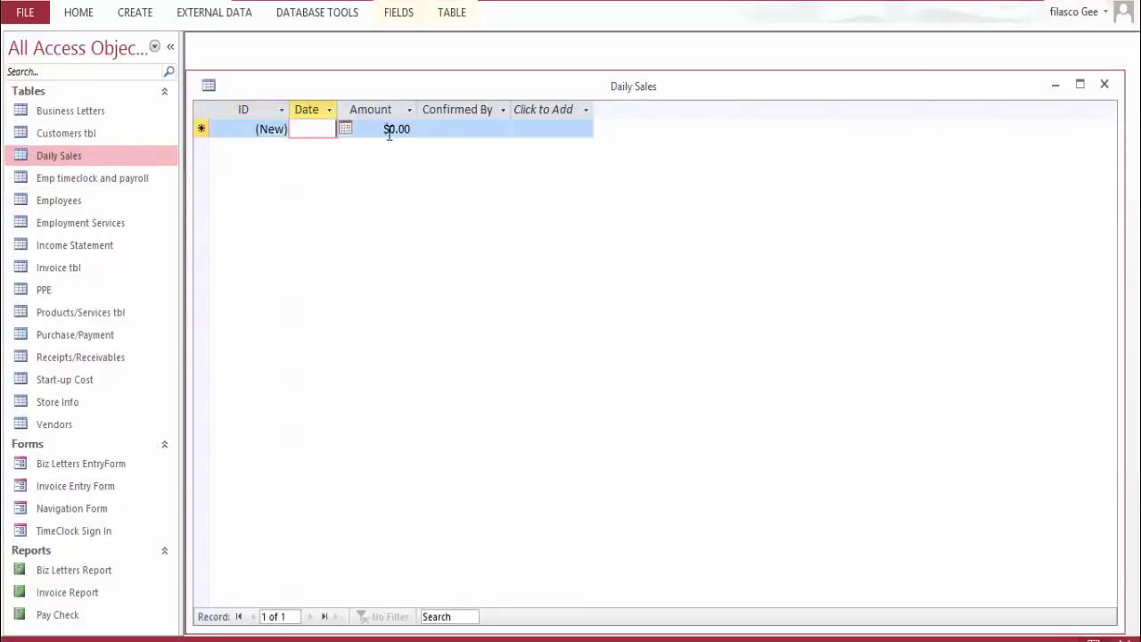
{"action": "left_click", "coordinate": [464, 131]}
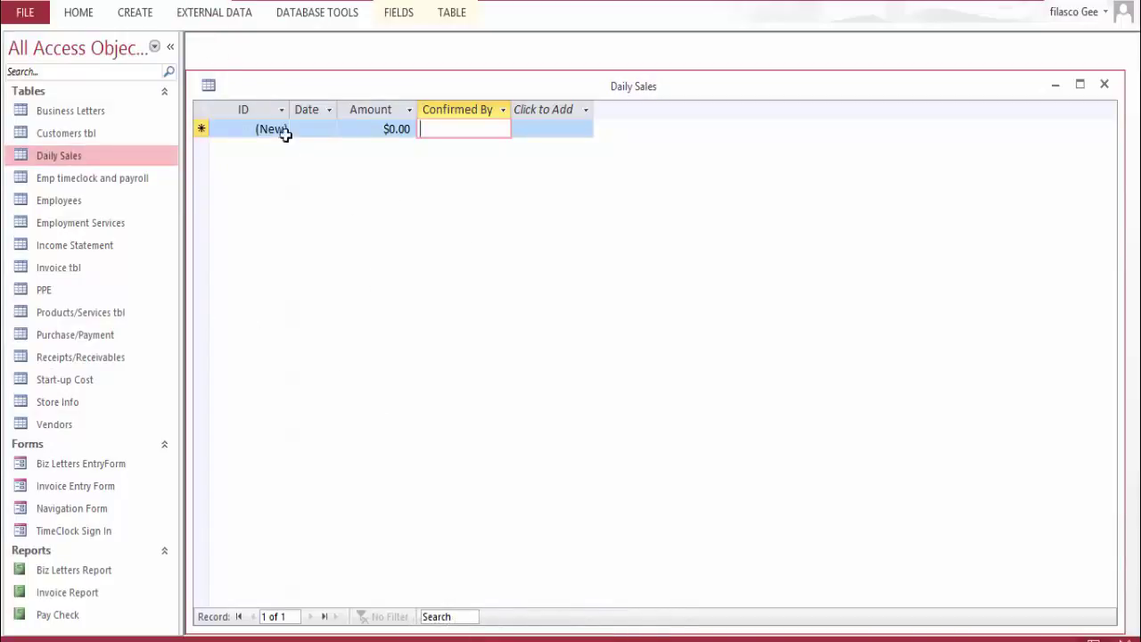
{"action": "left_click", "coordinate": [331, 128]}
{"action": "left_click", "coordinate": [346, 130]}
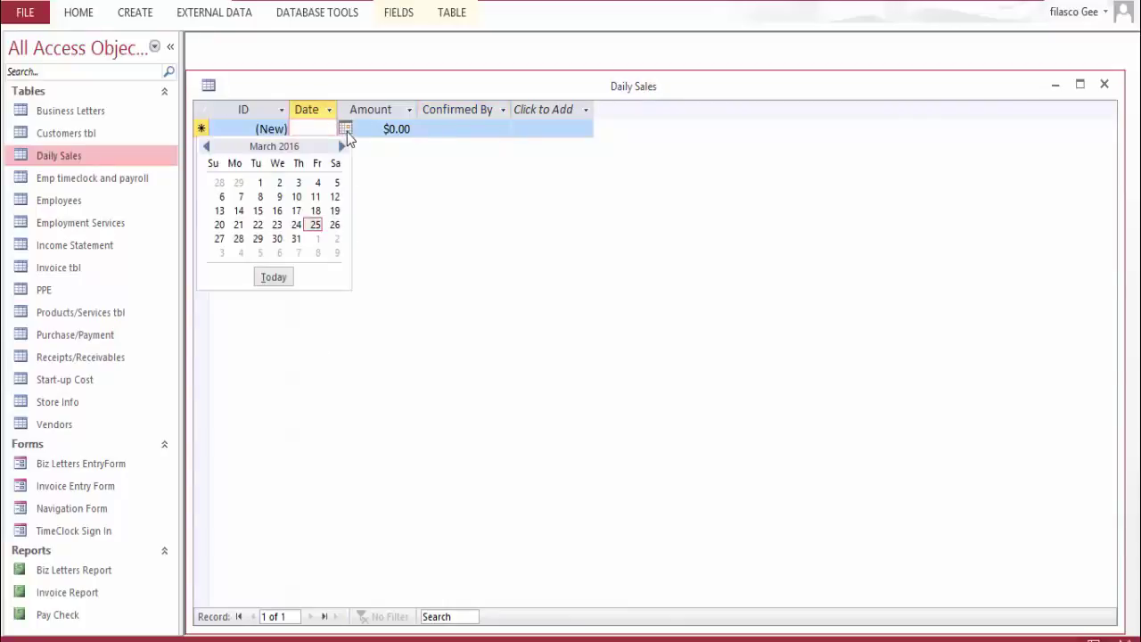
{"action": "left_click", "coordinate": [347, 132]}
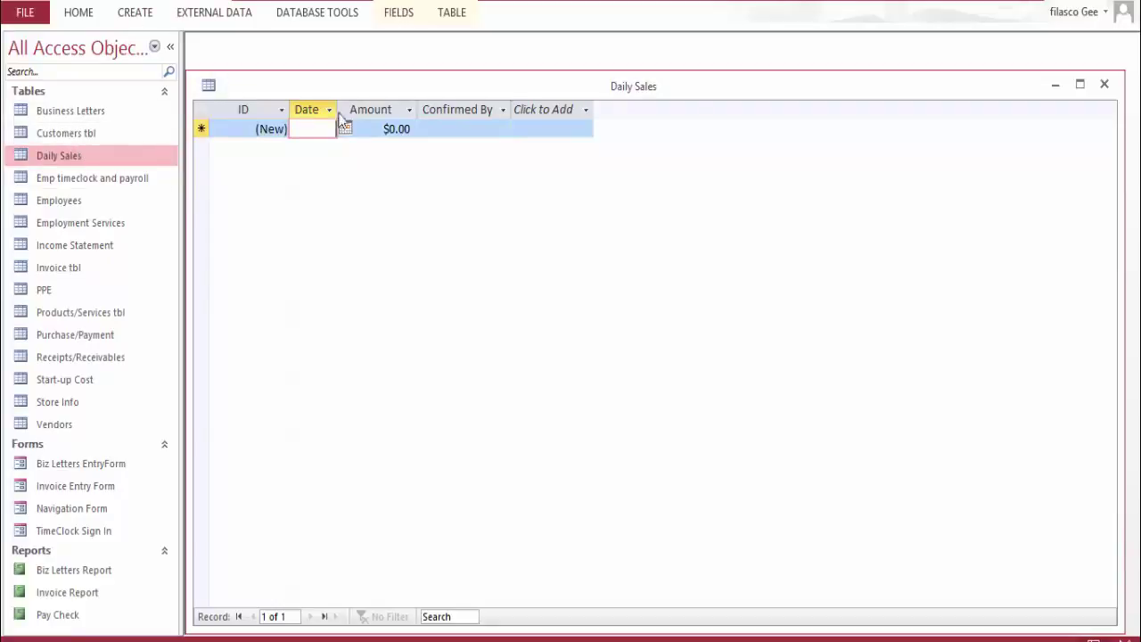
{"action": "left_click", "coordinate": [1104, 84]}
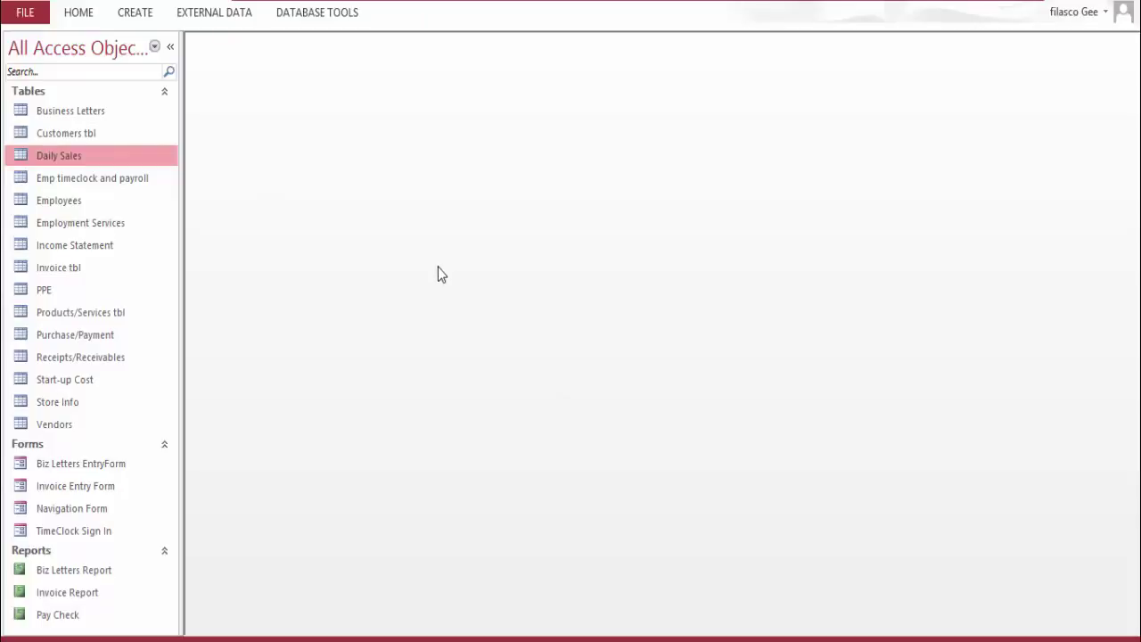
Open the Emp timeclock and payroll table and review its columns from the daily hours through Net Pay and Tax Amount
{"action": "double_click", "coordinate": [135, 178]}
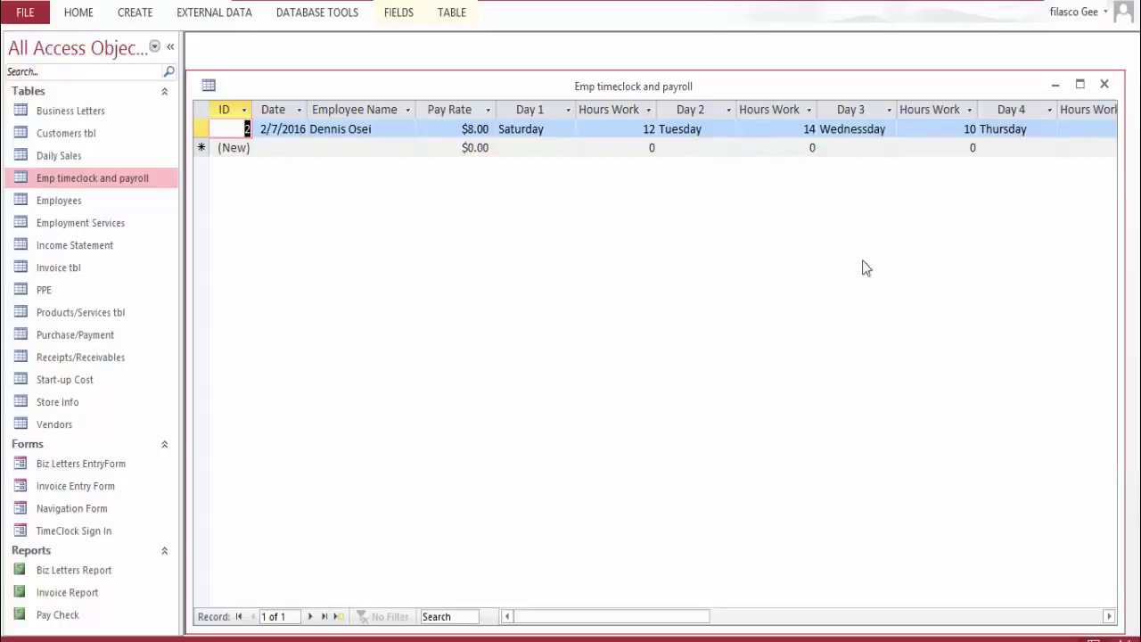
{"action": "left_click_drag", "start_coordinate": [579, 611], "coordinate": [753, 617]}
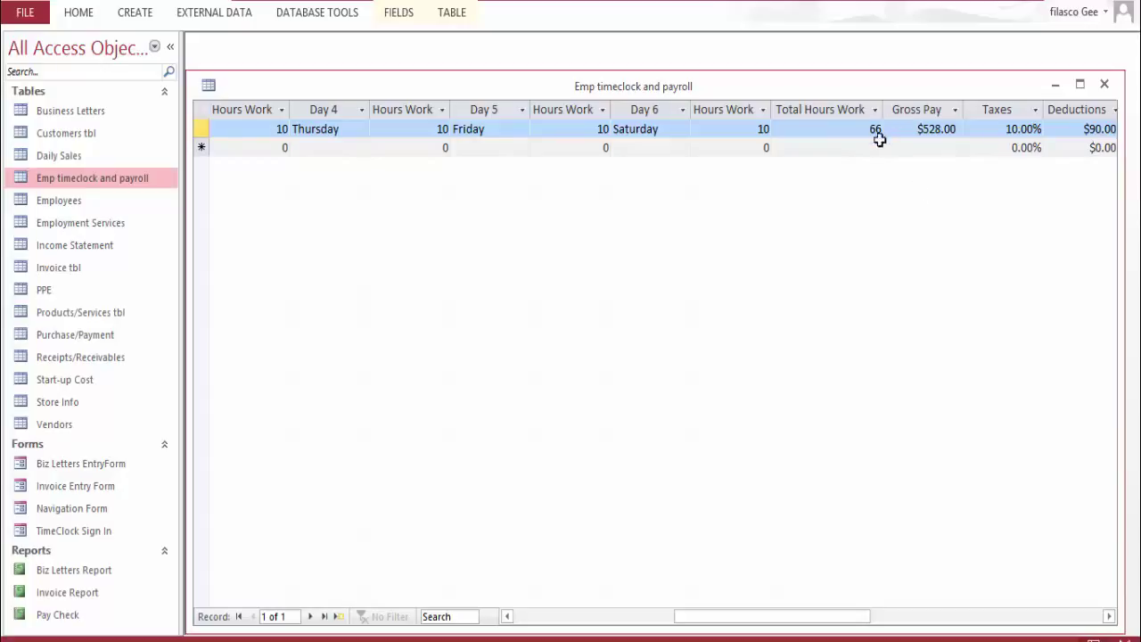
{"action": "left_click", "coordinate": [884, 616]}
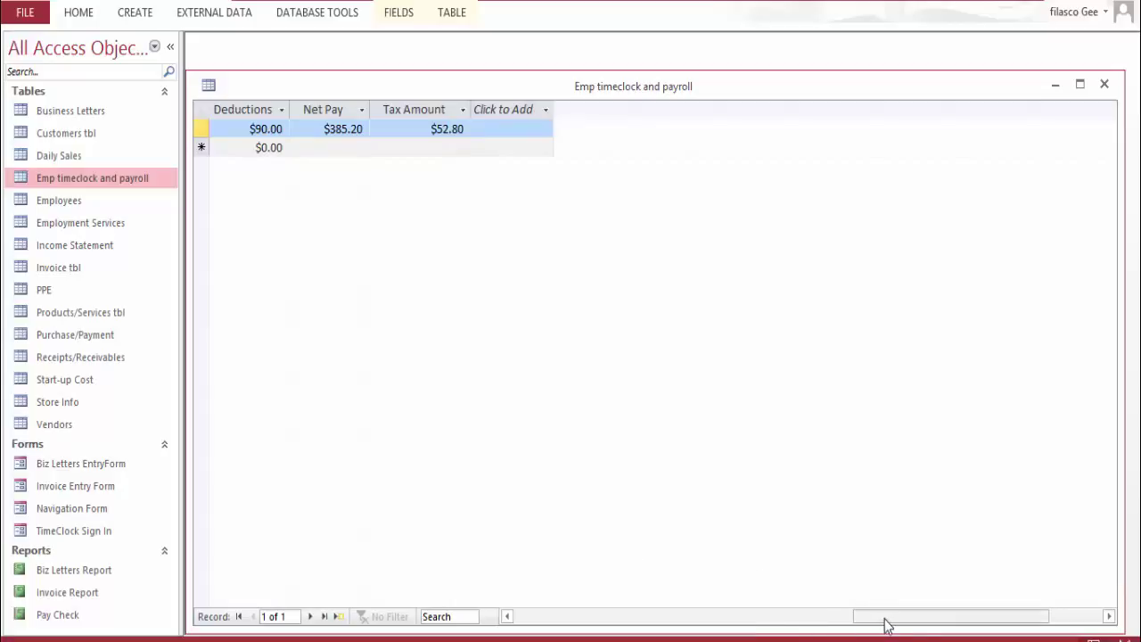
{"action": "left_click_drag", "start_coordinate": [884, 624], "coordinate": [538, 553]}
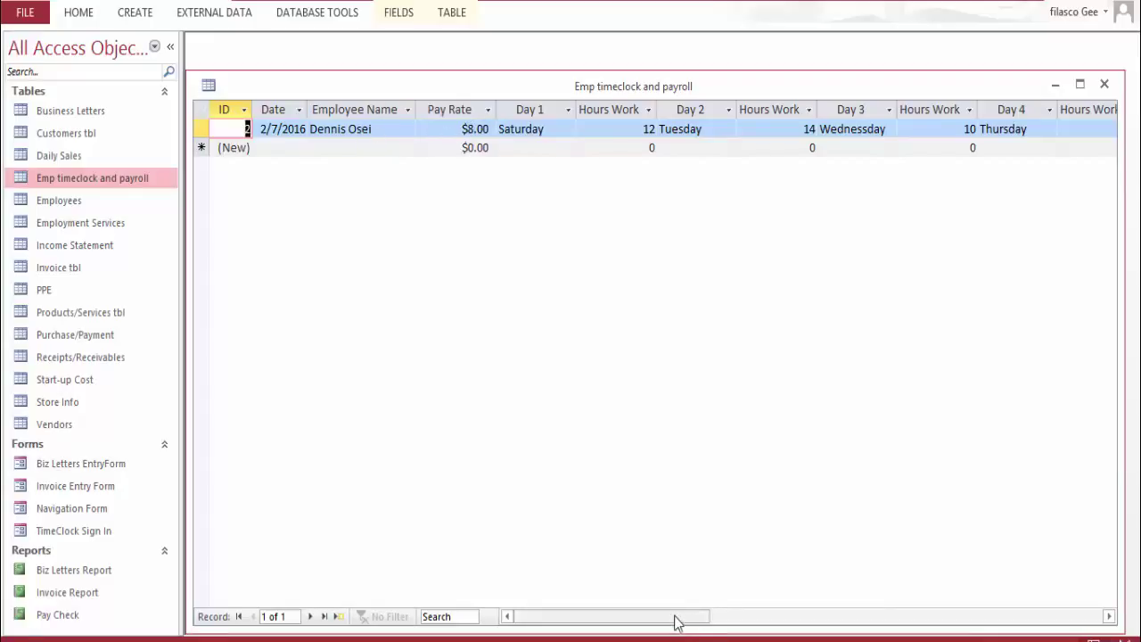
{"action": "left_click_drag", "start_coordinate": [674, 619], "coordinate": [922, 594]}
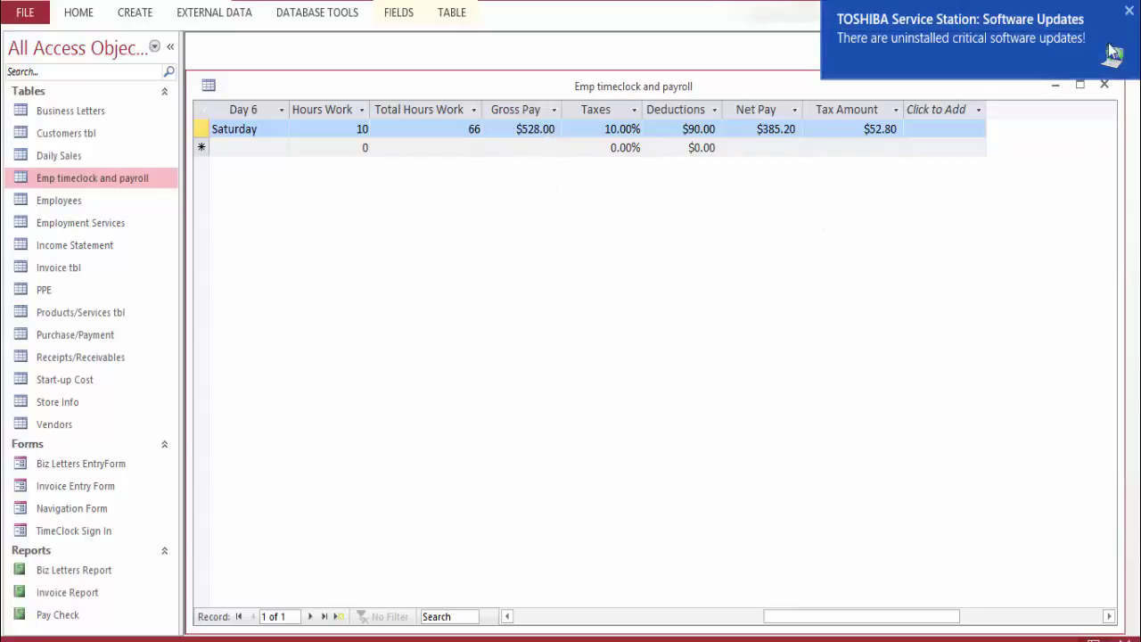
{"action": "left_click", "coordinate": [1127, 12]}
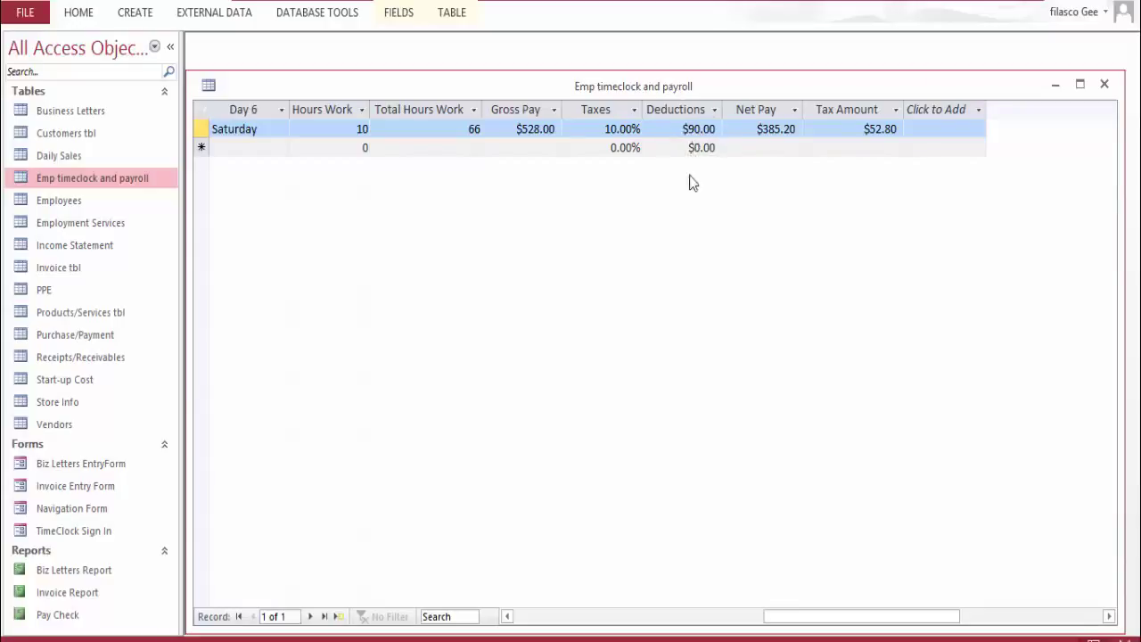
Examine the Deductions and Tax Amount values in the existing payroll record
{"action": "left_click", "coordinate": [675, 107]}
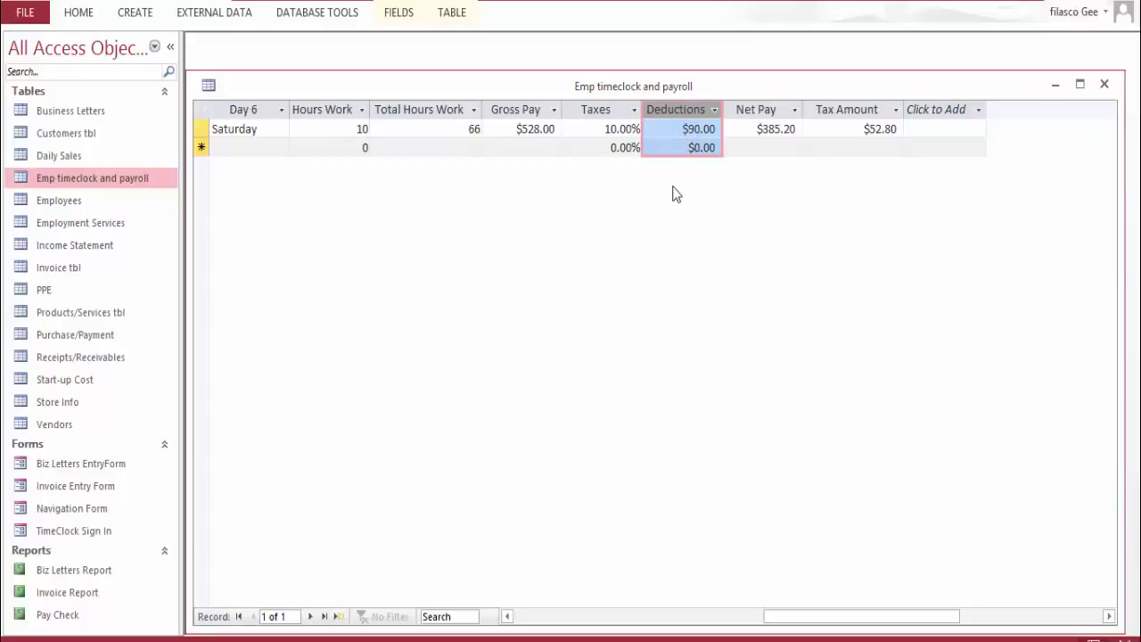
{"action": "left_click", "coordinate": [701, 131]}
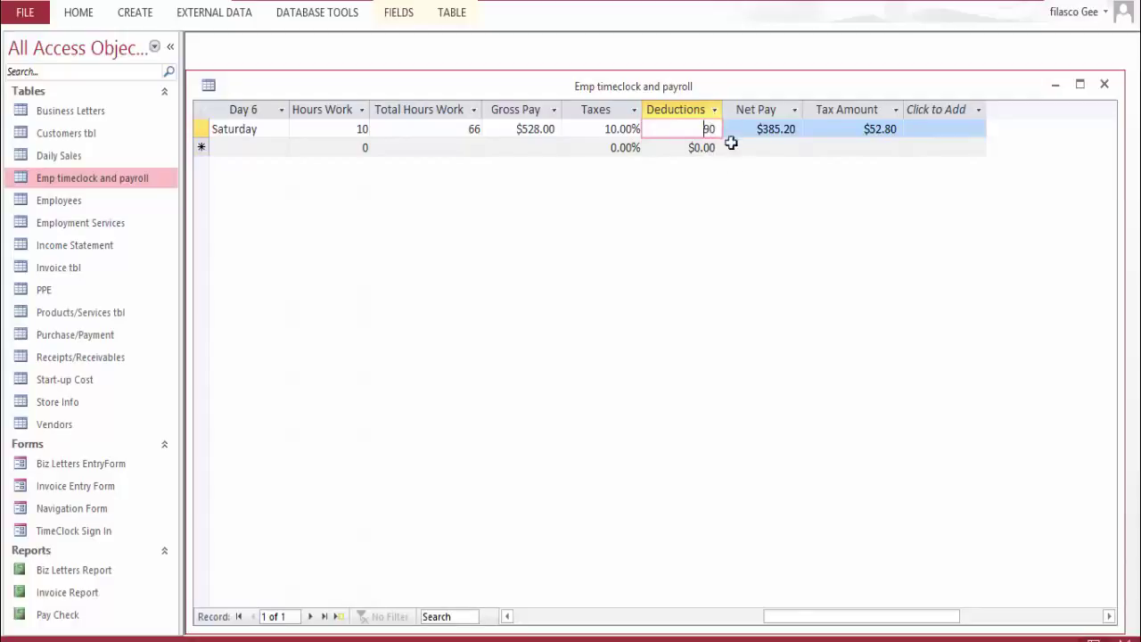
{"action": "left_click", "coordinate": [869, 129]}
{"action": "left_click_drag", "start_coordinate": [867, 129], "coordinate": [896, 128]}
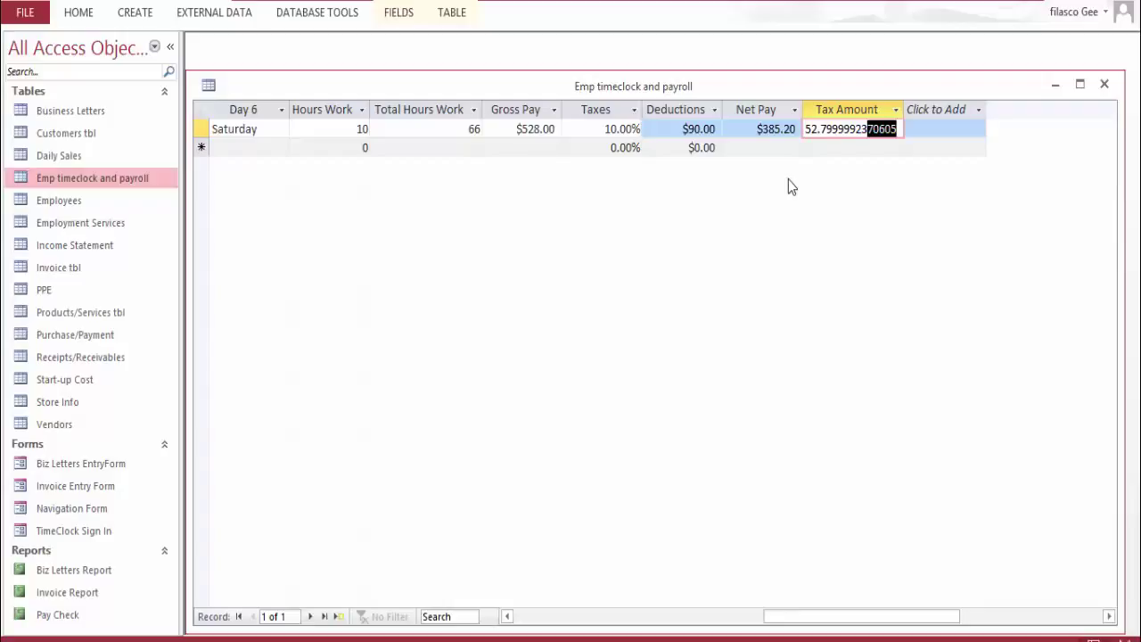
{"action": "left_click", "coordinate": [963, 147]}
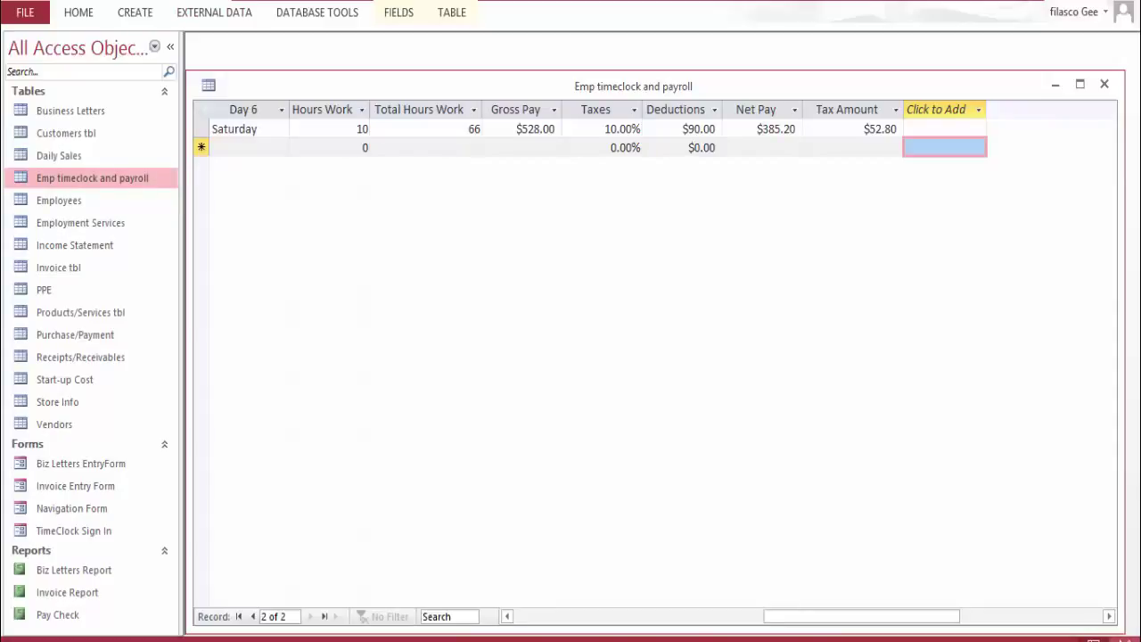
Display the Emp timeclock and payroll table in Design view and look over its field names and data types
{"action": "left_click", "coordinate": [1120, 639]}
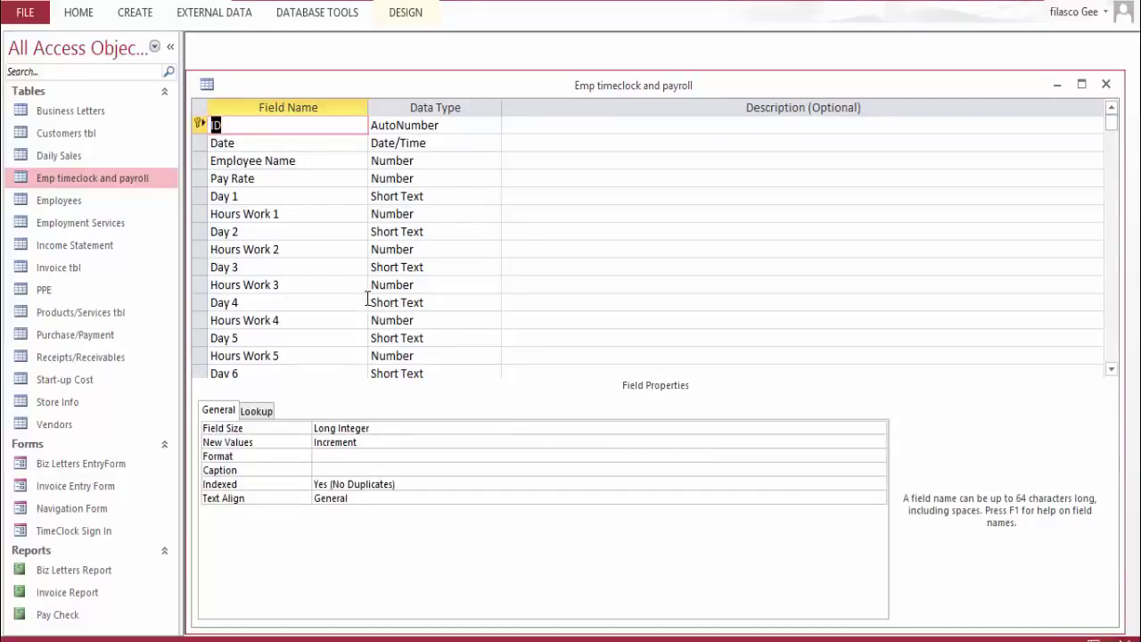
{"action": "scroll", "coordinate": [403, 287], "scroll_direction": "down", "scroll_amount": 3}
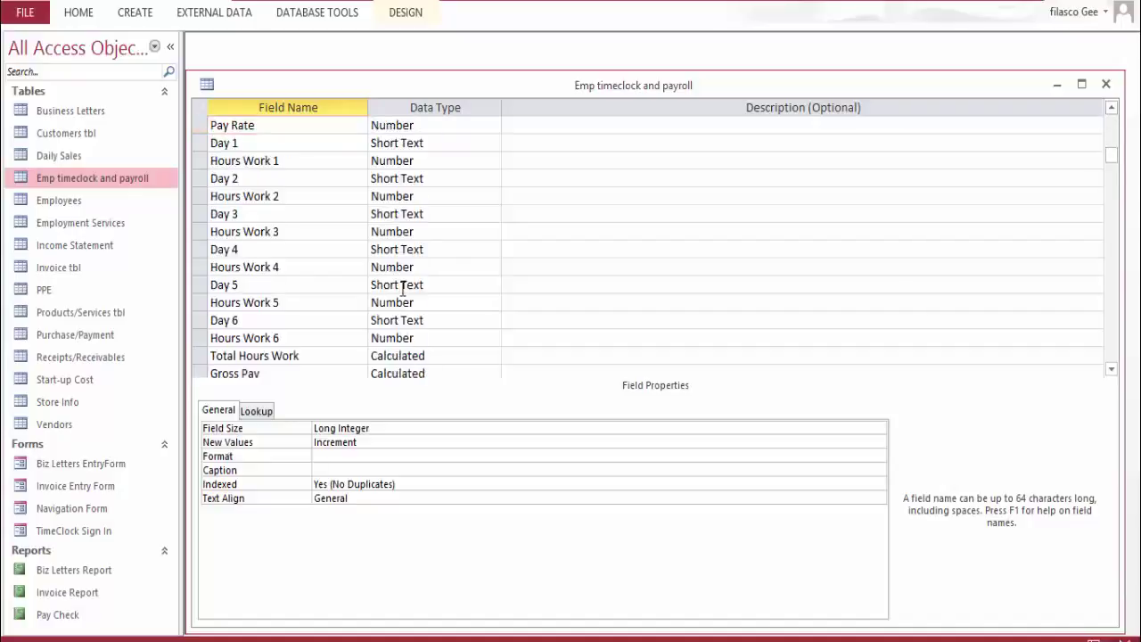
{"action": "scroll", "coordinate": [403, 290], "scroll_direction": "up", "scroll_amount": 3}
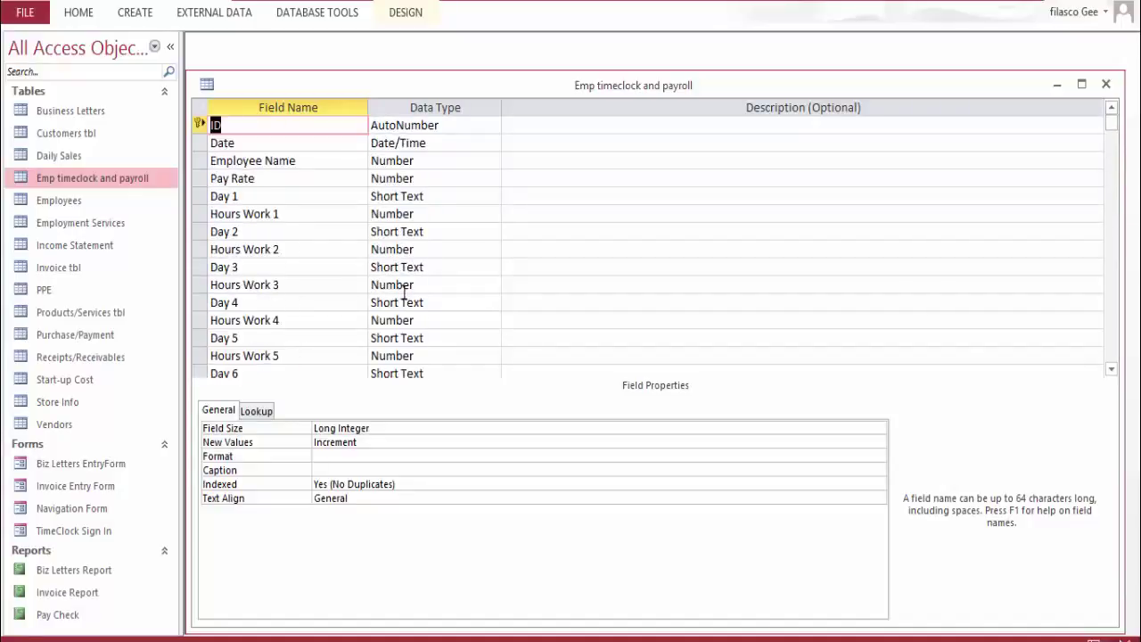
Review the available data types for the Employee Name field, and inspect the Pay Rate field's data type and properties
{"action": "left_click", "coordinate": [434, 163]}
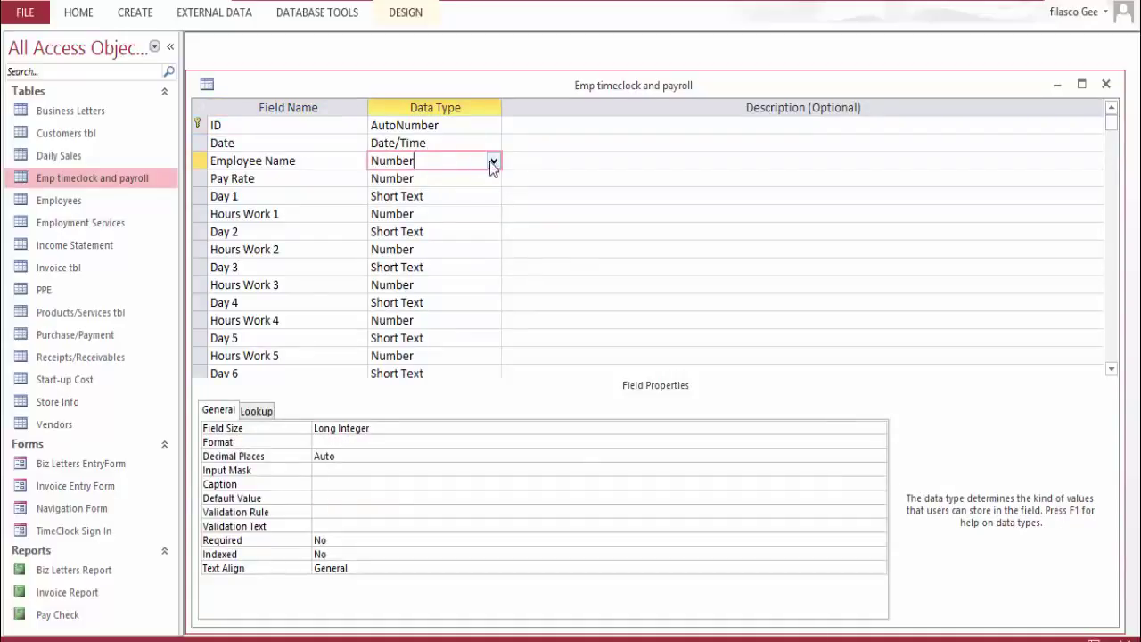
{"action": "left_click", "coordinate": [207, 85]}
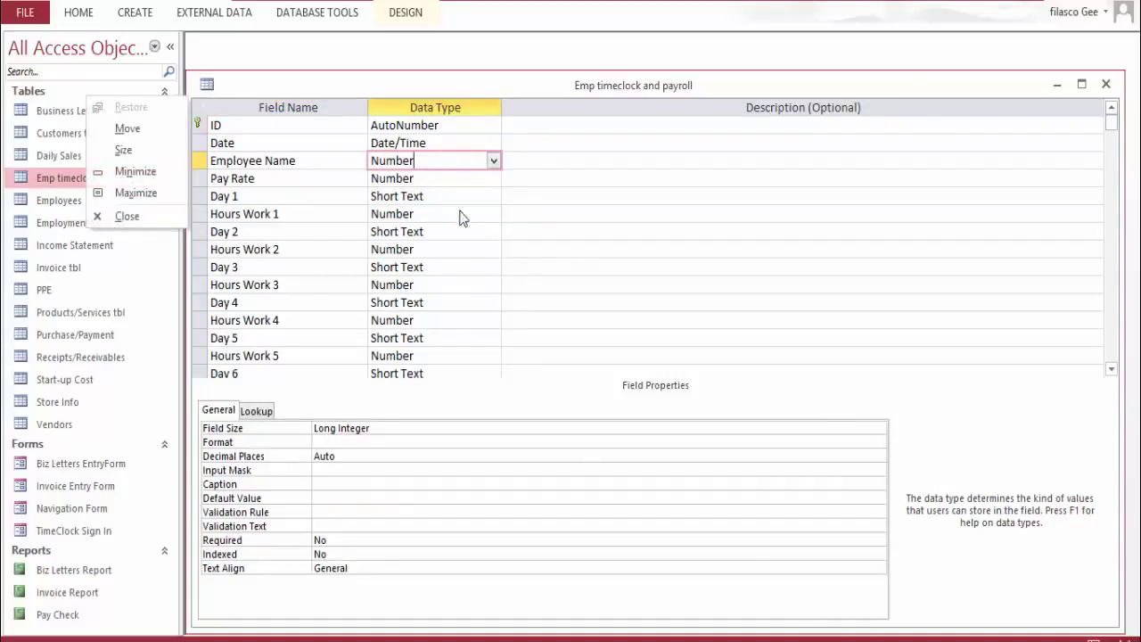
{"action": "left_click", "coordinate": [493, 161]}
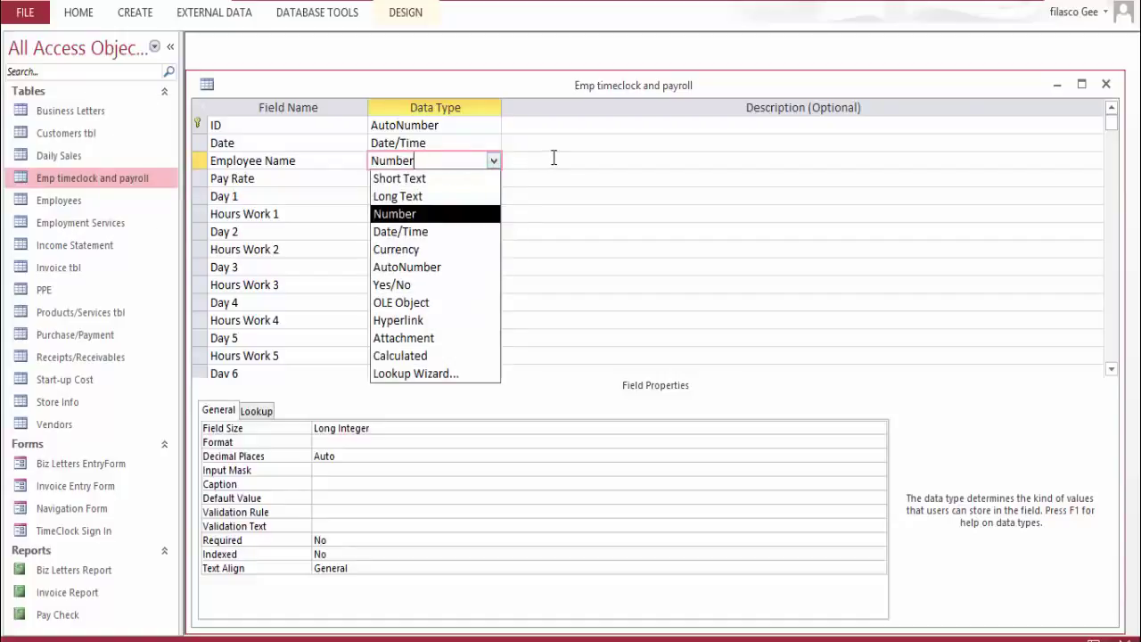
{"action": "left_click", "coordinate": [504, 161]}
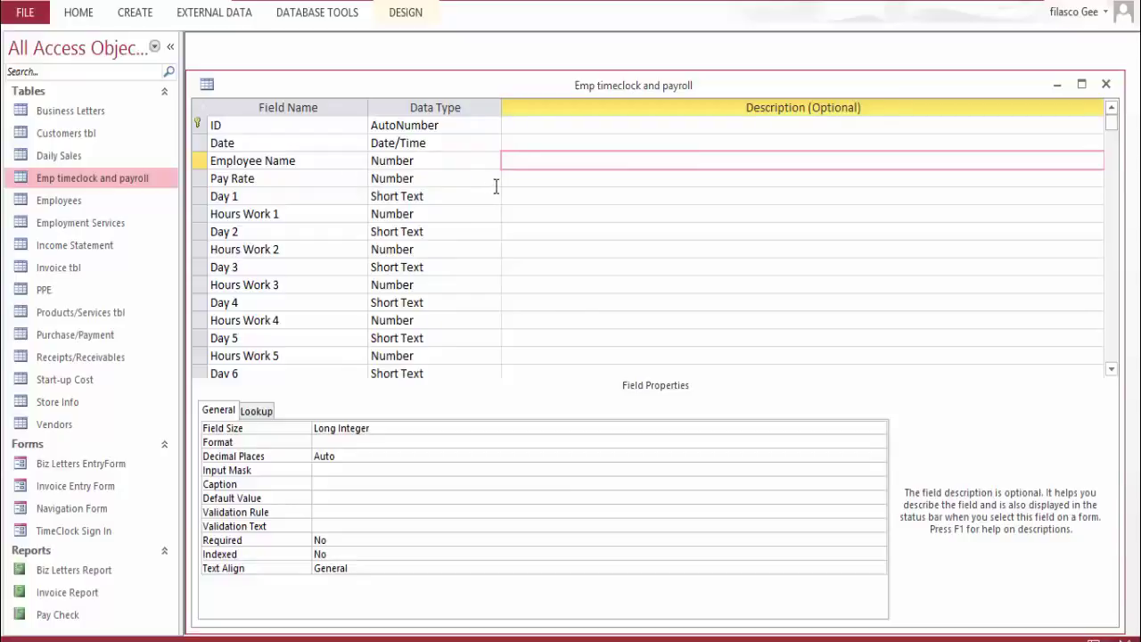
{"action": "left_click", "coordinate": [494, 180]}
{"action": "left_click", "coordinate": [493, 180]}
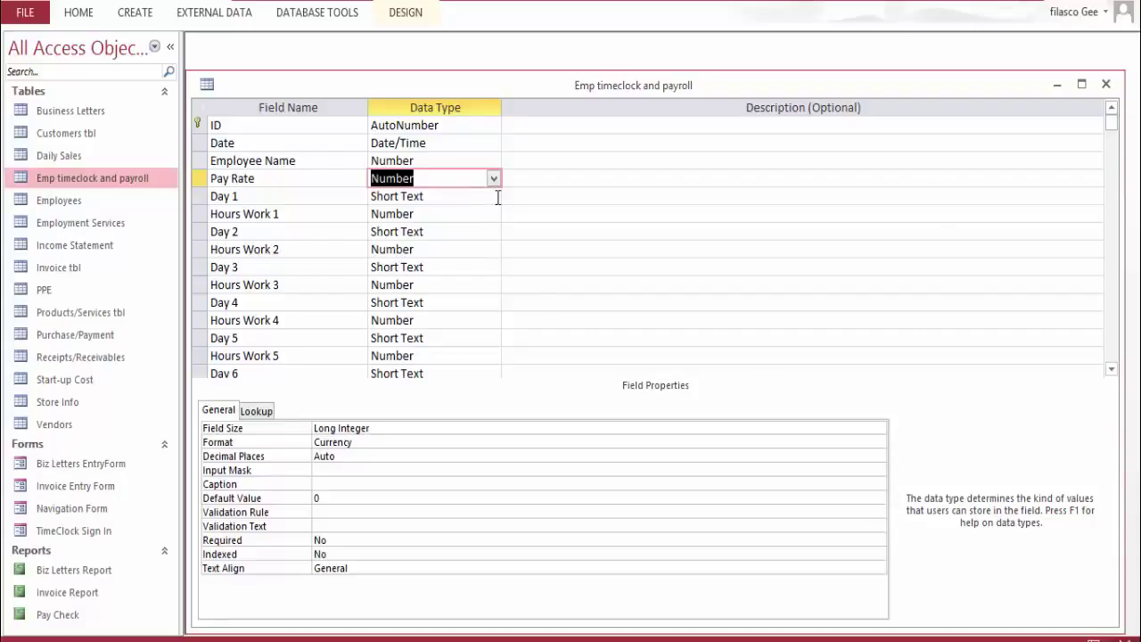
Review the available data types for the Day 1 and Total Hours Work fields
{"action": "left_click", "coordinate": [494, 196]}
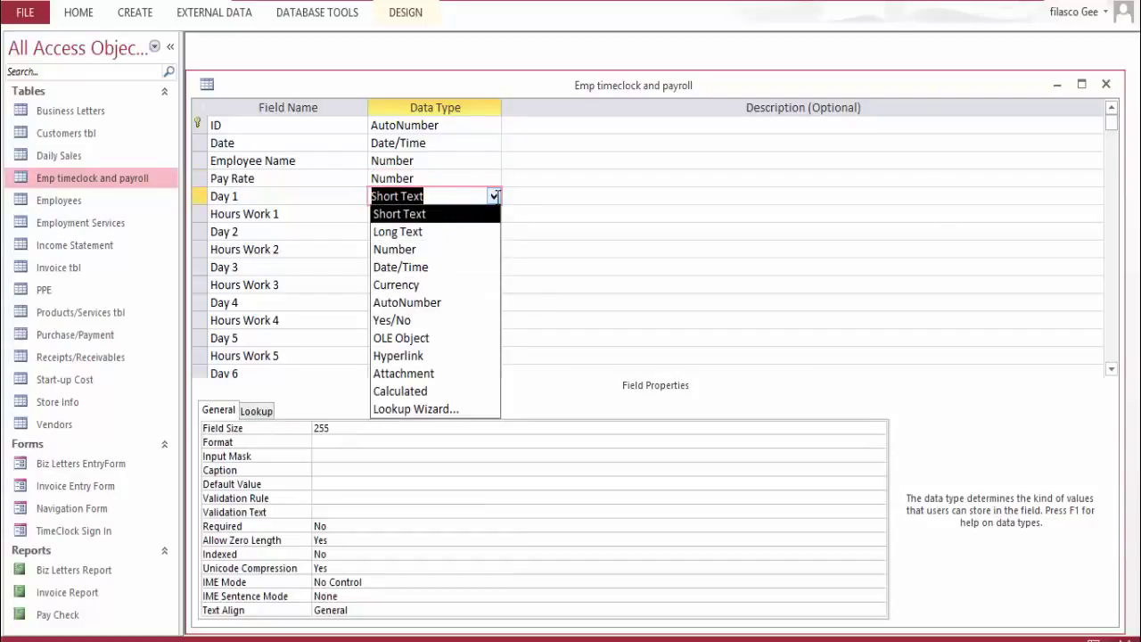
{"action": "left_click", "coordinate": [496, 196]}
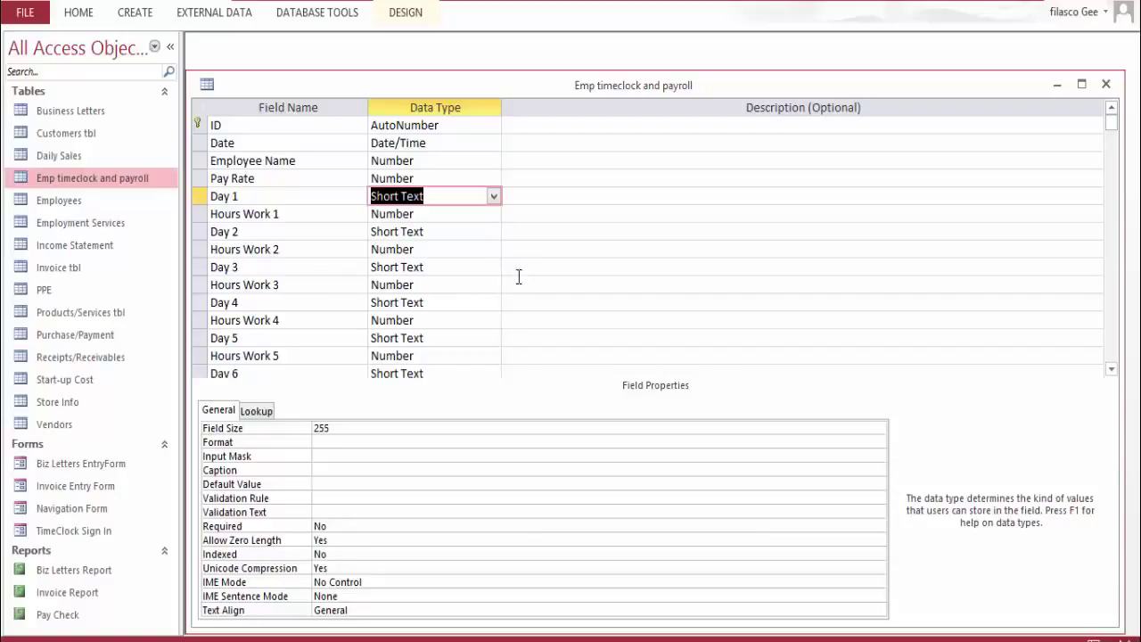
{"action": "scroll", "coordinate": [461, 267], "scroll_direction": "down", "scroll_amount": 3}
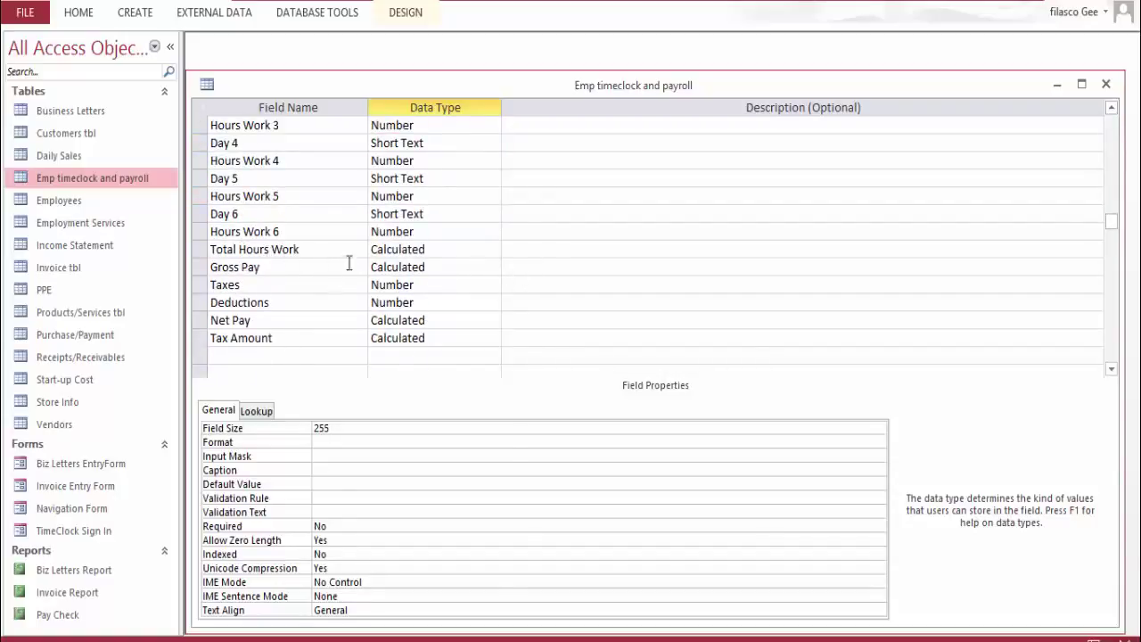
{"action": "left_click", "coordinate": [495, 249]}
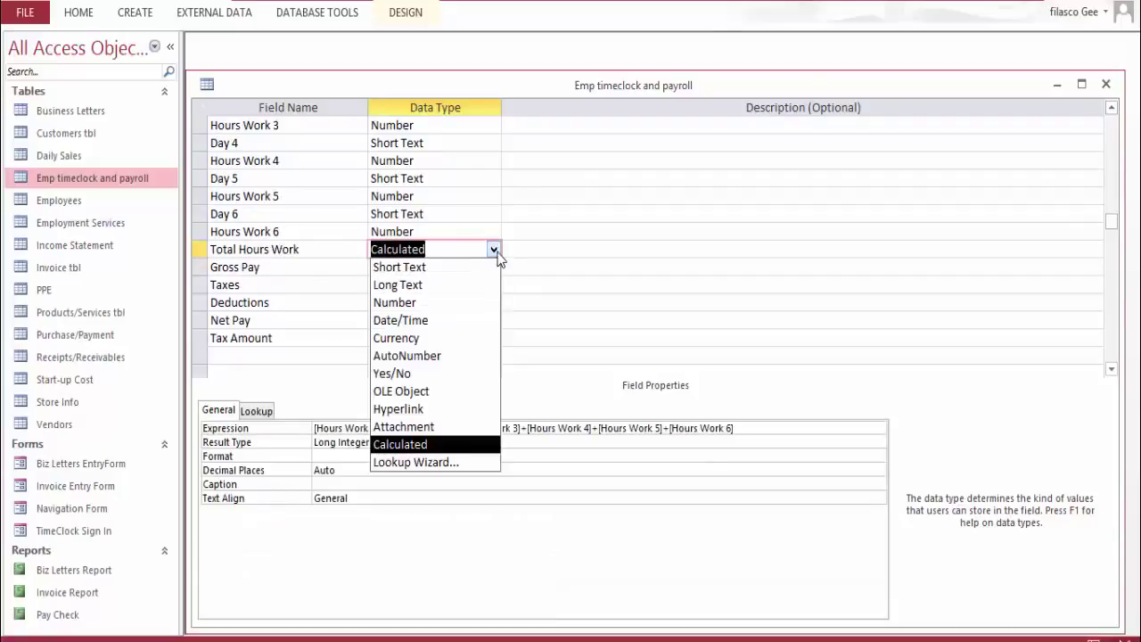
{"action": "left_click", "coordinate": [496, 249]}
Examine the Total Hours Work field's calculation in the Expression Builder
{"action": "left_click", "coordinate": [752, 440]}
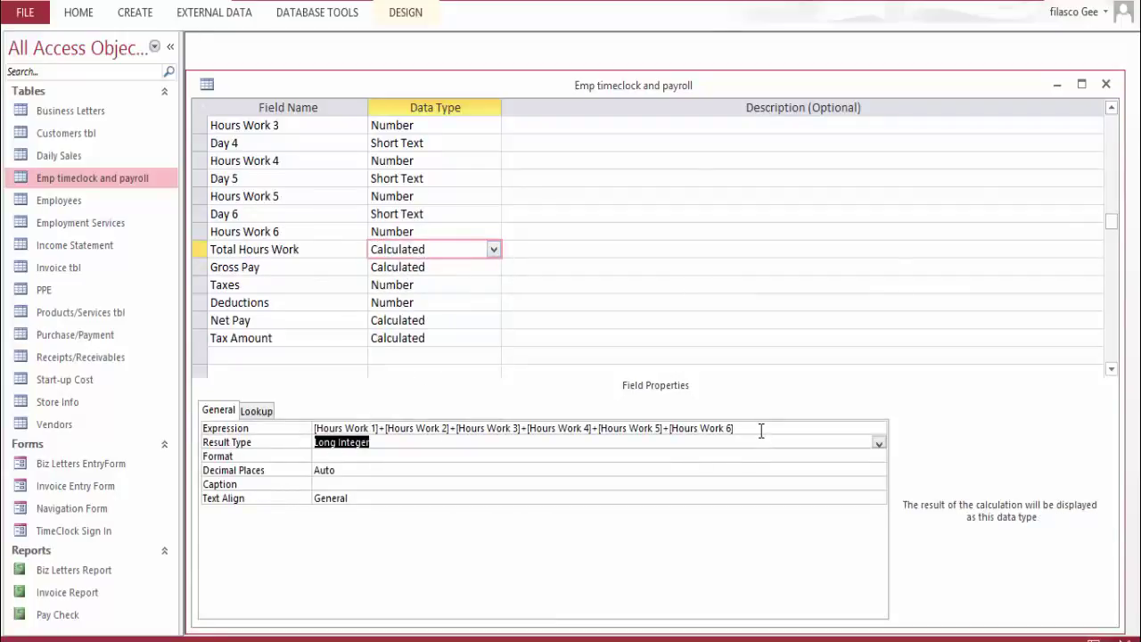
{"action": "left_click", "coordinate": [759, 431]}
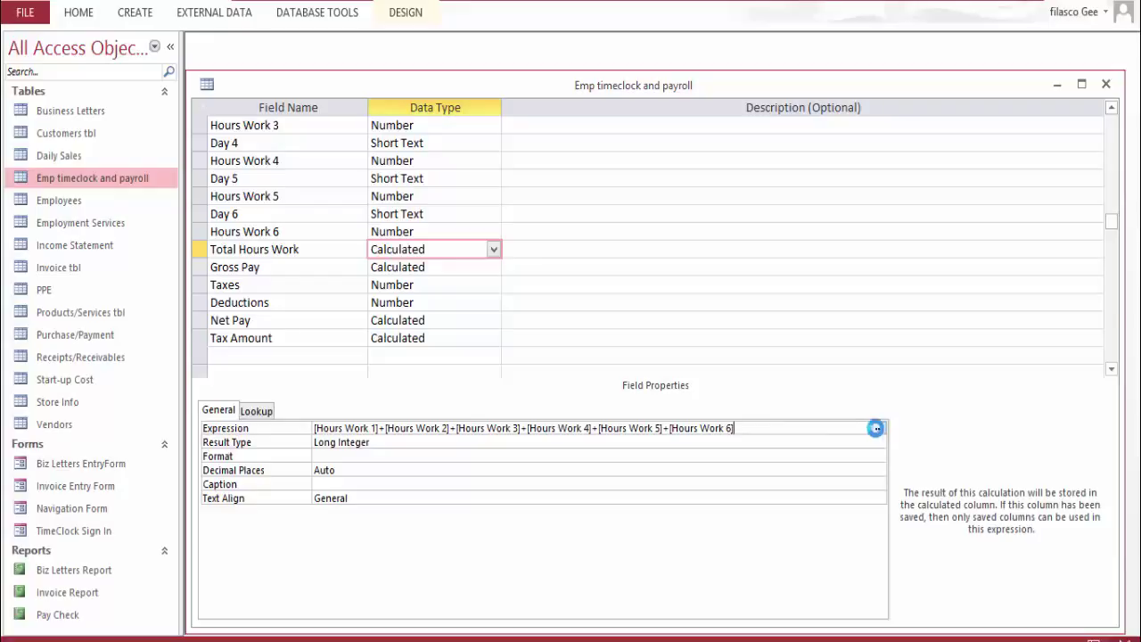
{"action": "left_click", "coordinate": [878, 429]}
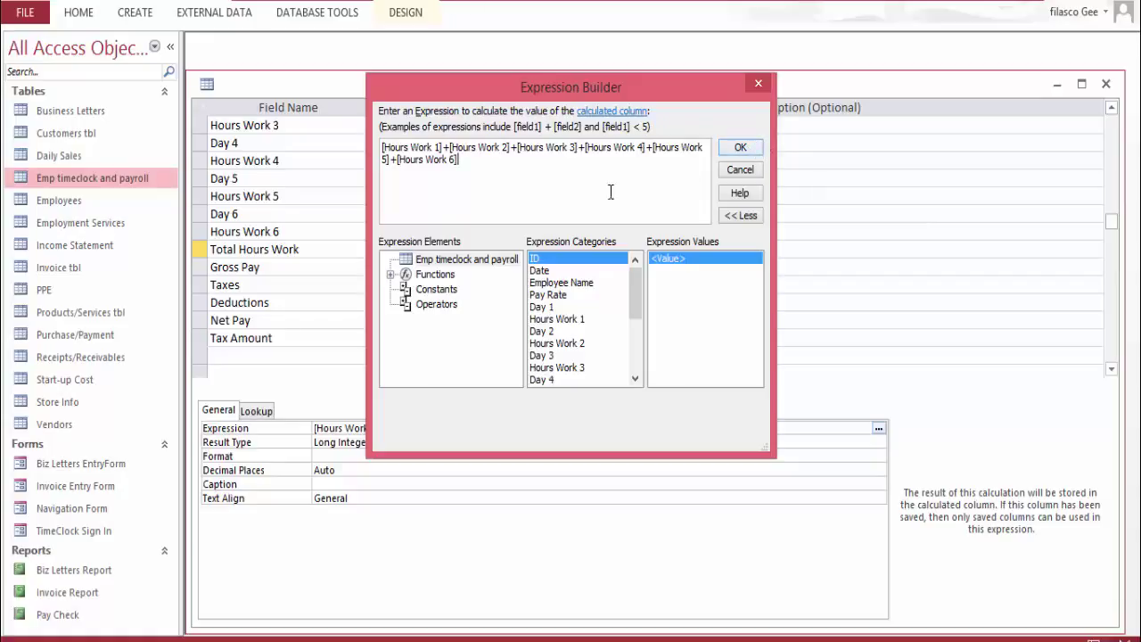
{"action": "left_click", "coordinate": [740, 147]}
Inspect the Gross Pay field's expression in the Expression Builder and leave without changing it
{"action": "left_click", "coordinate": [474, 267]}
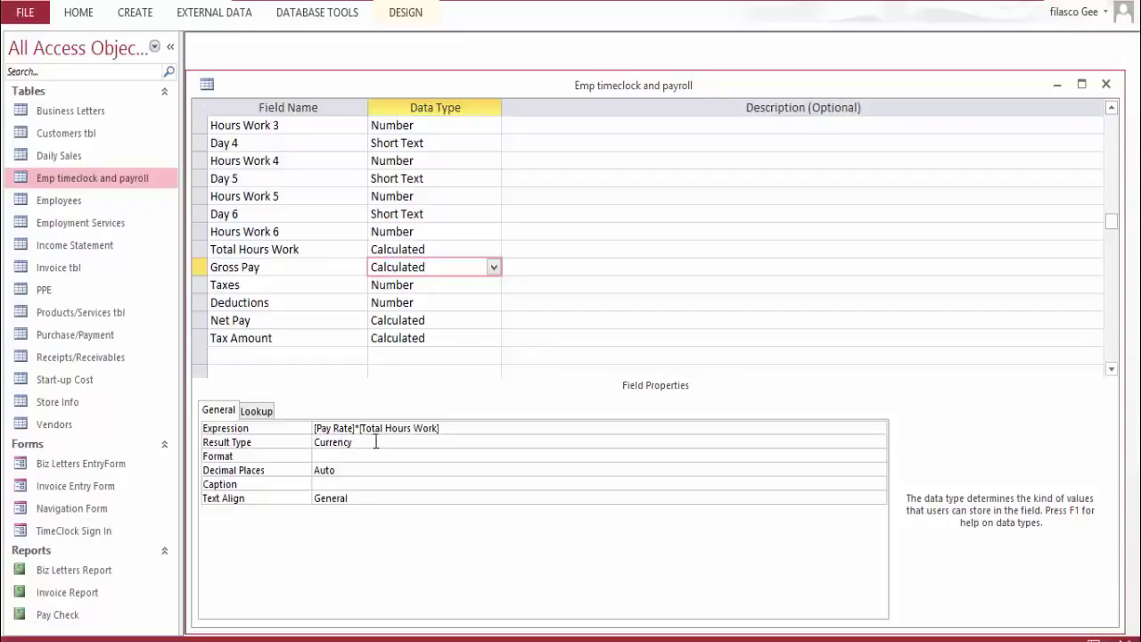
{"action": "left_click", "coordinate": [448, 428]}
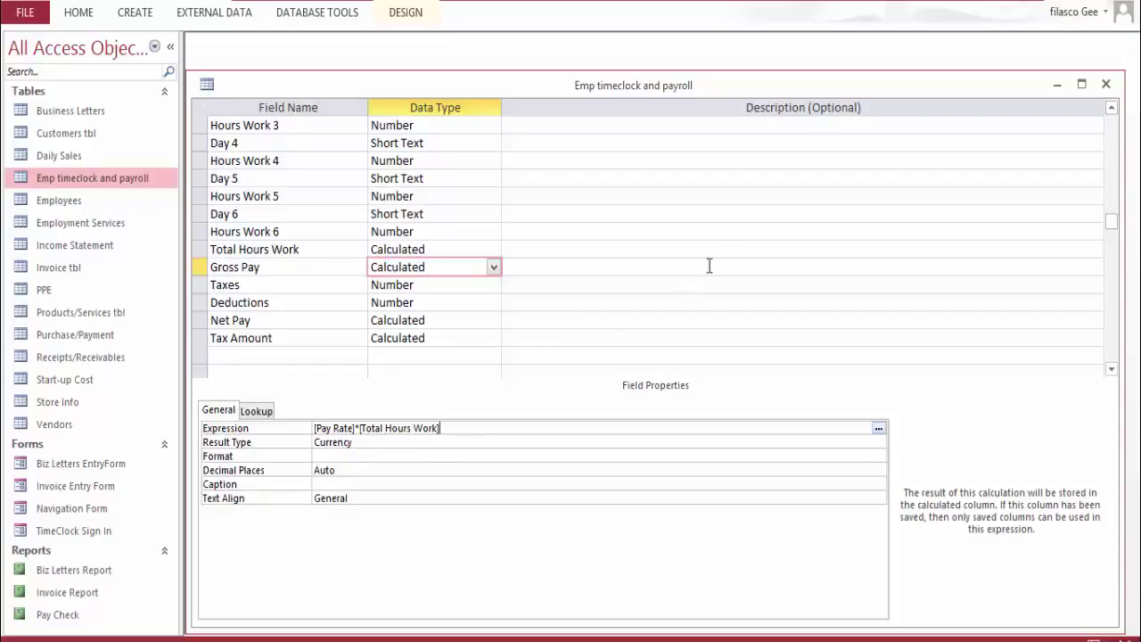
{"action": "left_click", "coordinate": [878, 429]}
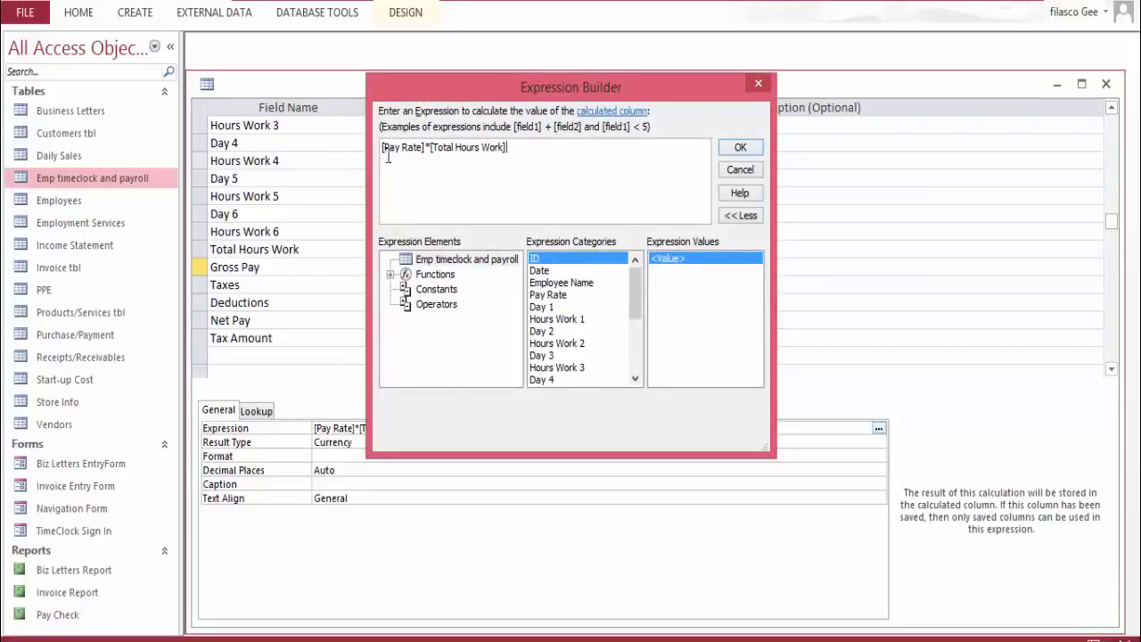
{"action": "left_click", "coordinate": [751, 171]}
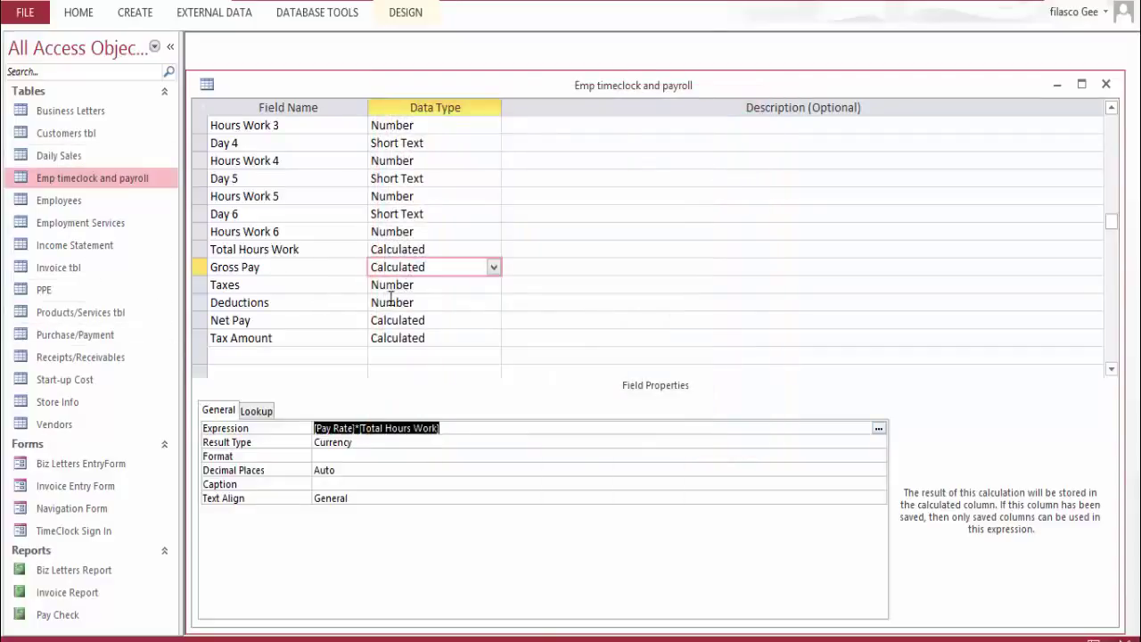
Inspect how the Net Pay field is calculated using the Expression Builder
{"action": "left_click", "coordinate": [434, 321]}
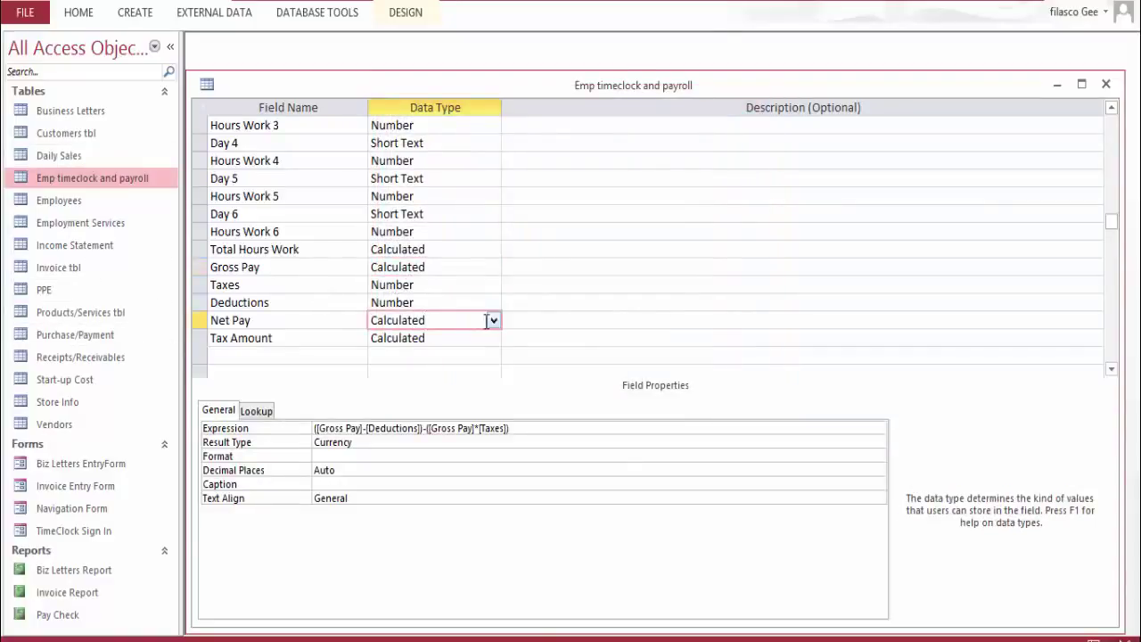
{"action": "left_click", "coordinate": [521, 432]}
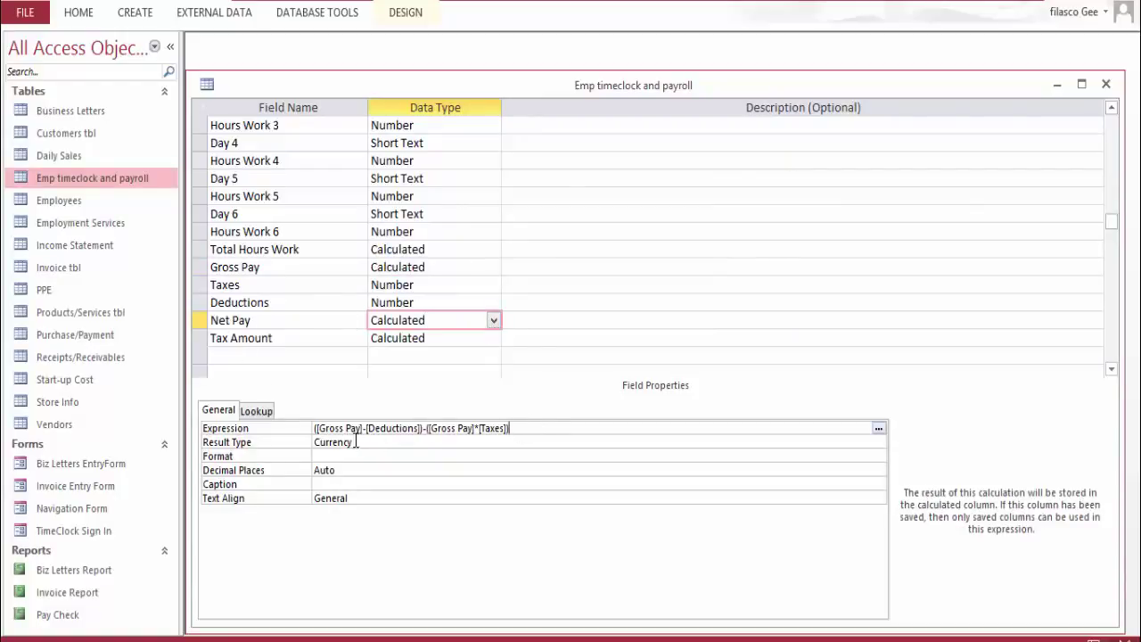
{"action": "left_click", "coordinate": [877, 429]}
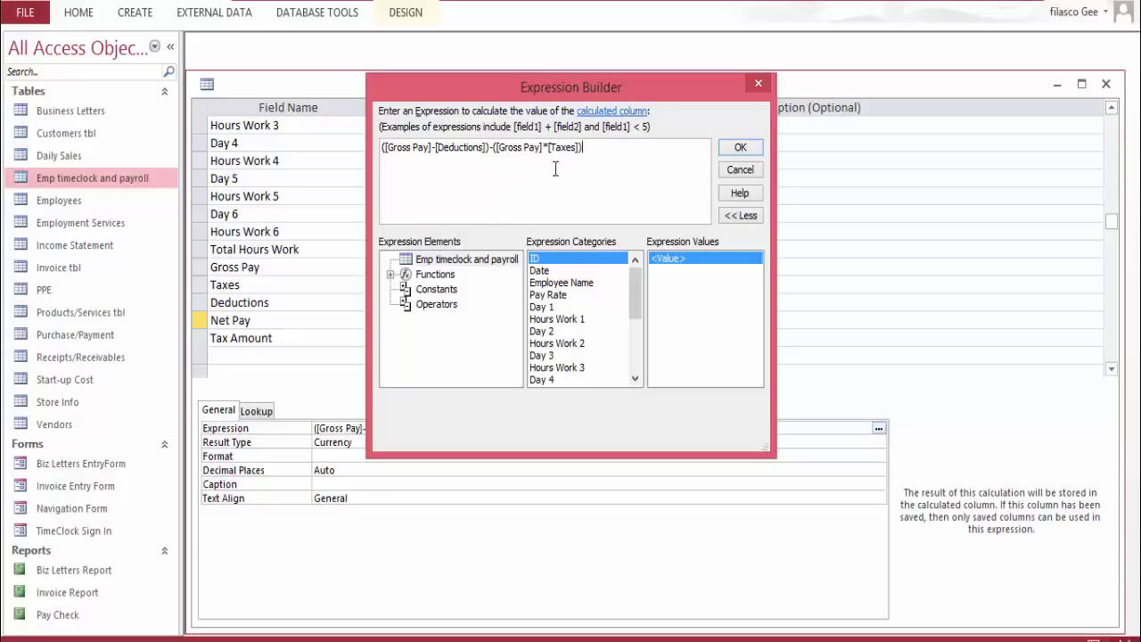
{"action": "left_click", "coordinate": [754, 150]}
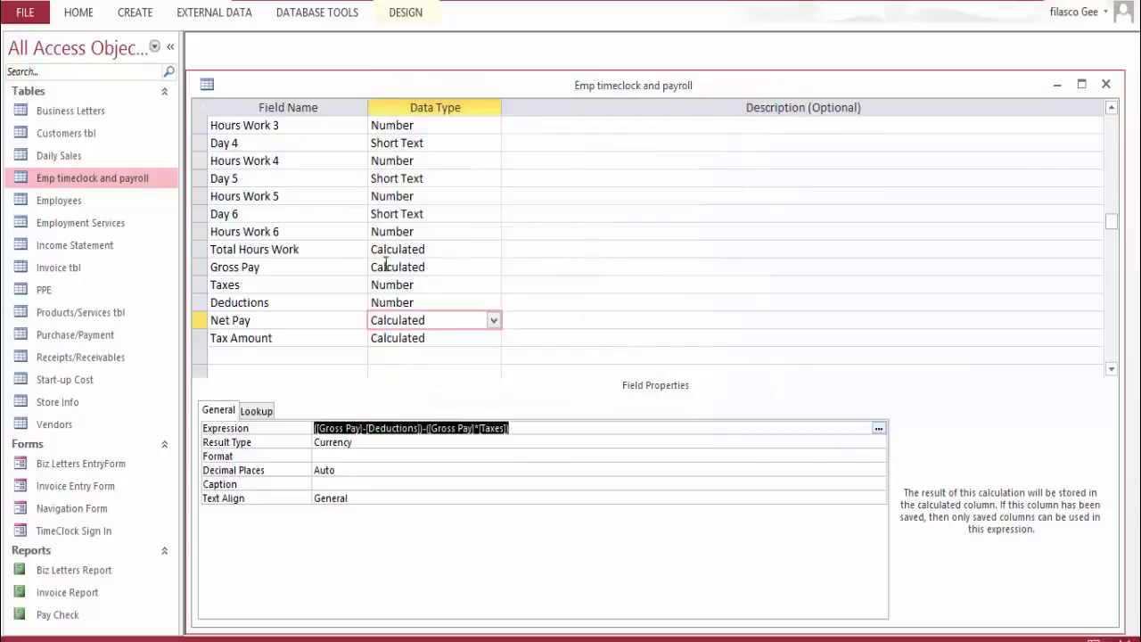
Examine the Tax Amount field's properties and its formula in the Expression Builder
{"action": "left_click", "coordinate": [457, 339]}
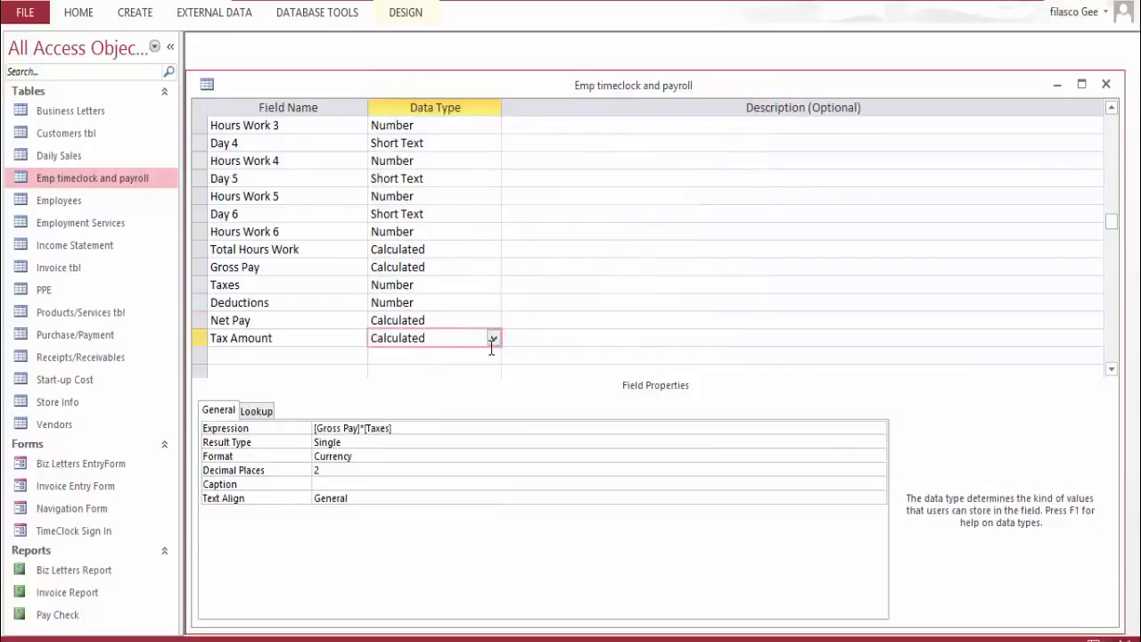
{"action": "left_click", "coordinate": [427, 438]}
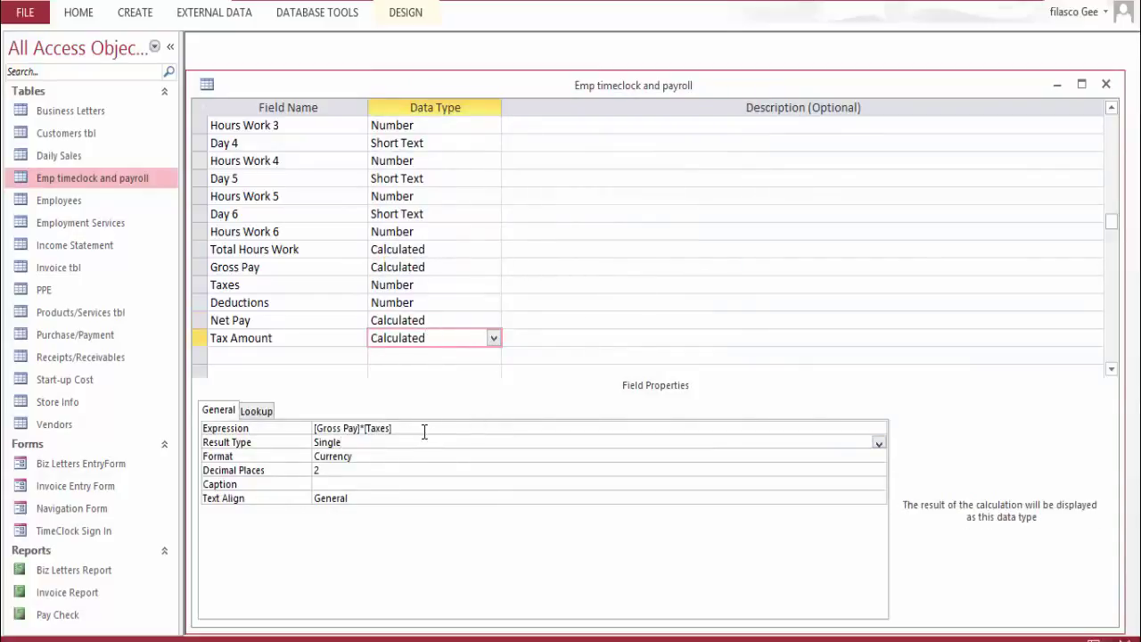
{"action": "left_click", "coordinate": [425, 428]}
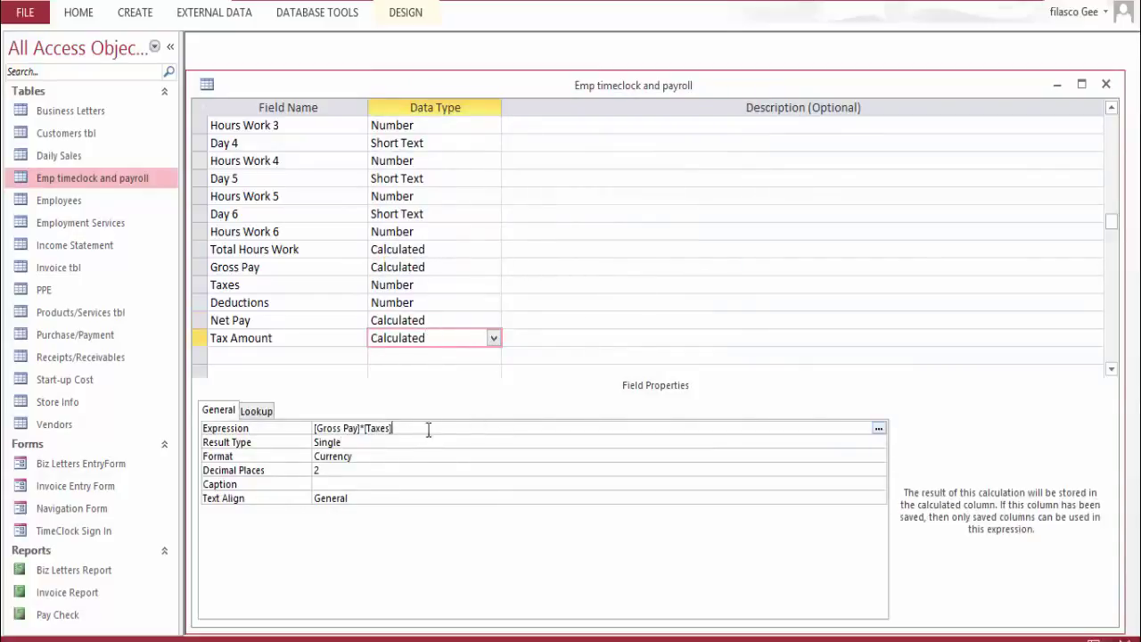
{"action": "left_click", "coordinate": [877, 430]}
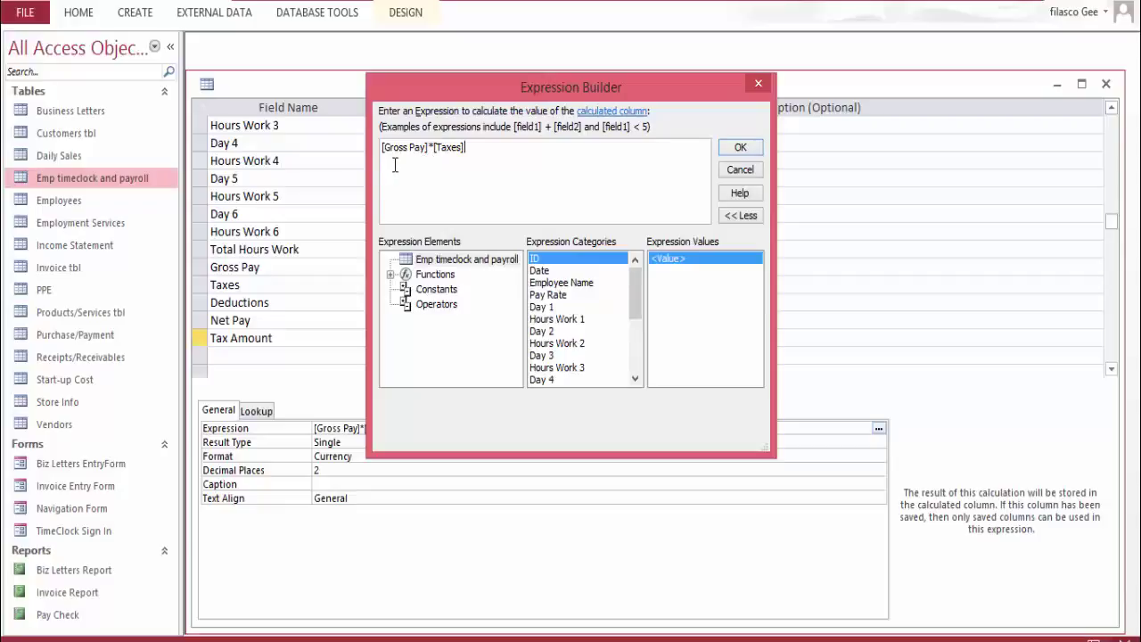
{"action": "left_click", "coordinate": [744, 150]}
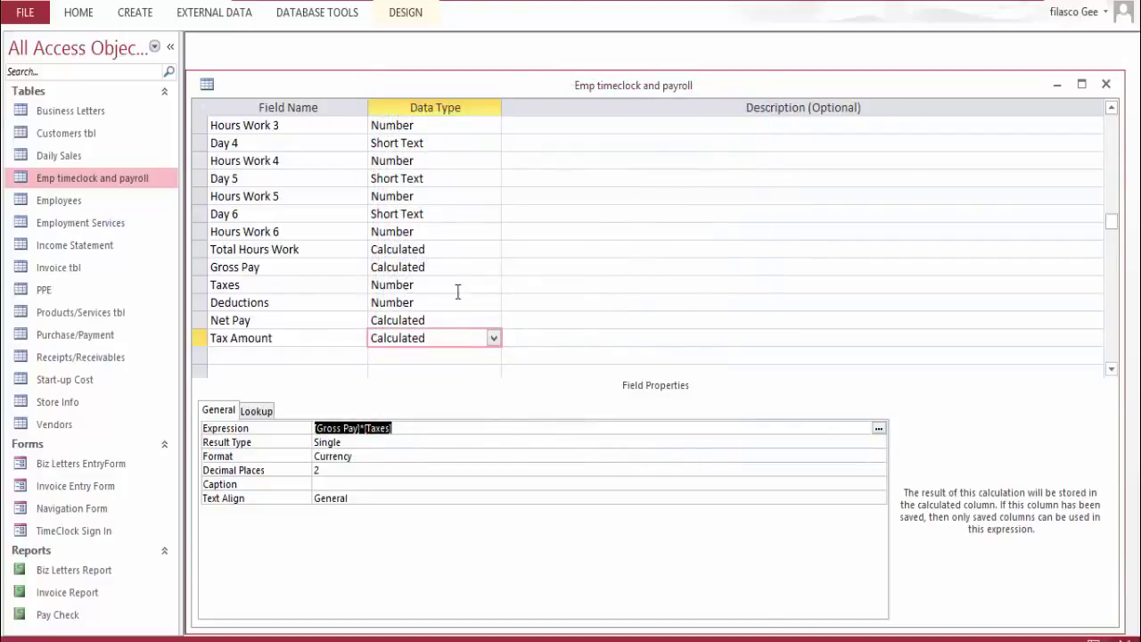
Close the Emp timeclock and payroll design, saving its changes, and open the Employees table
{"action": "left_click", "coordinate": [1105, 83]}
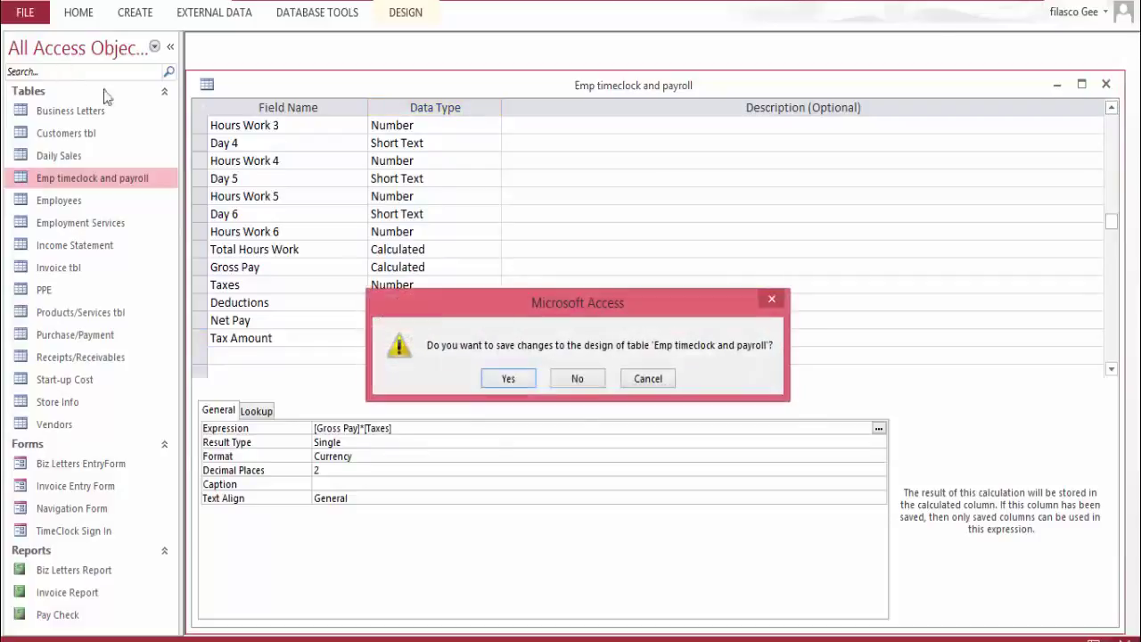
{"action": "left_click", "coordinate": [526, 380]}
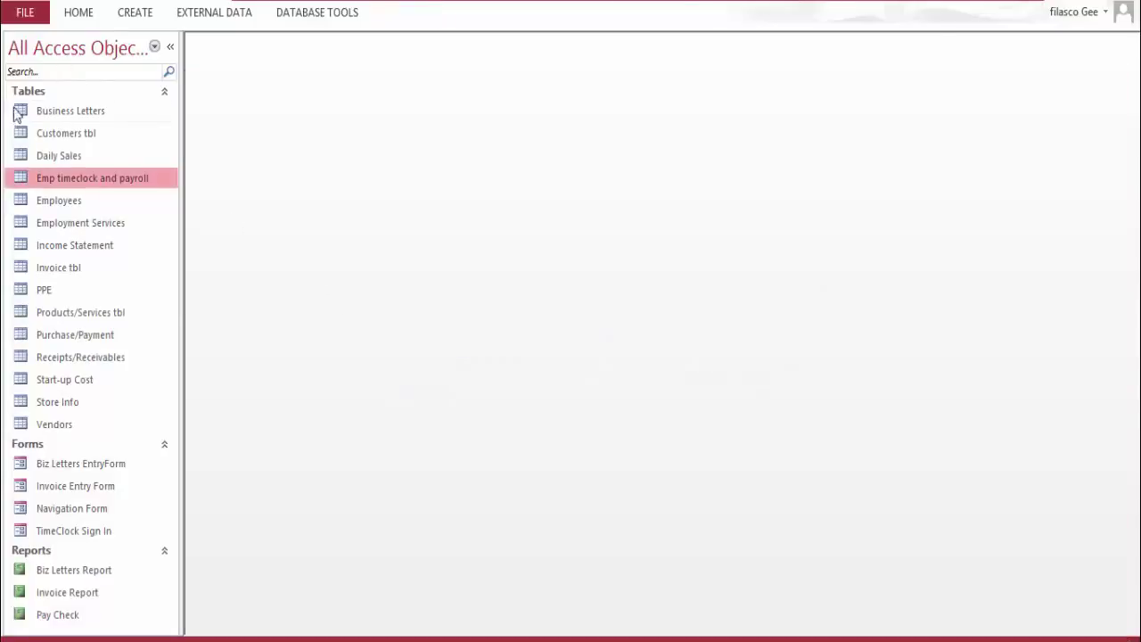
{"action": "double_click", "coordinate": [78, 200]}
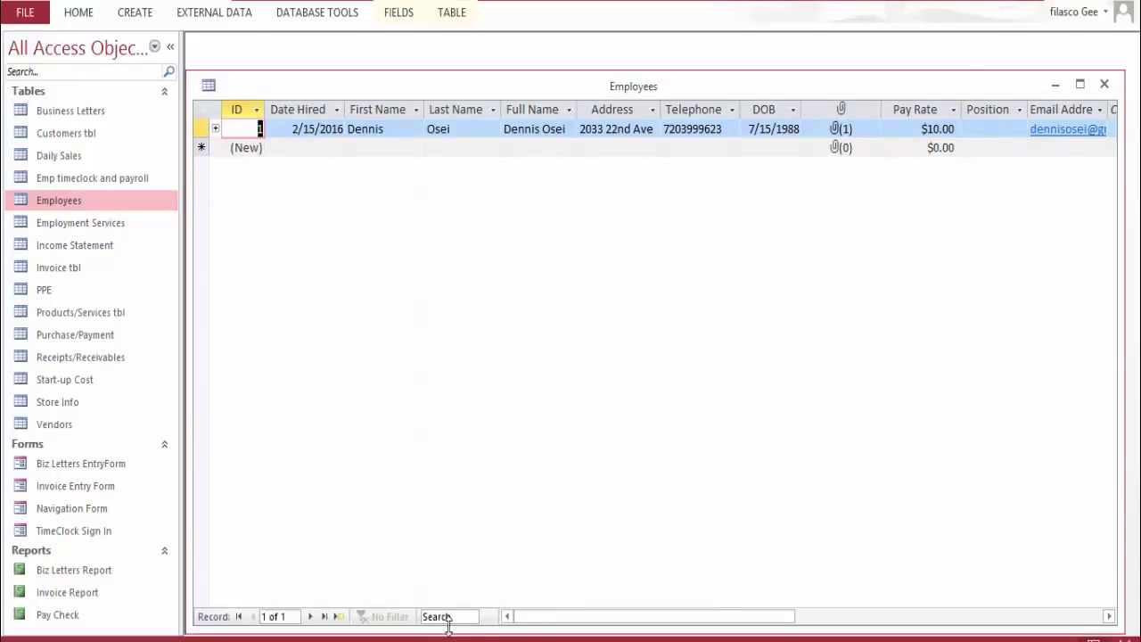
{"action": "left_click_drag", "start_coordinate": [519, 622], "coordinate": [552, 621]}
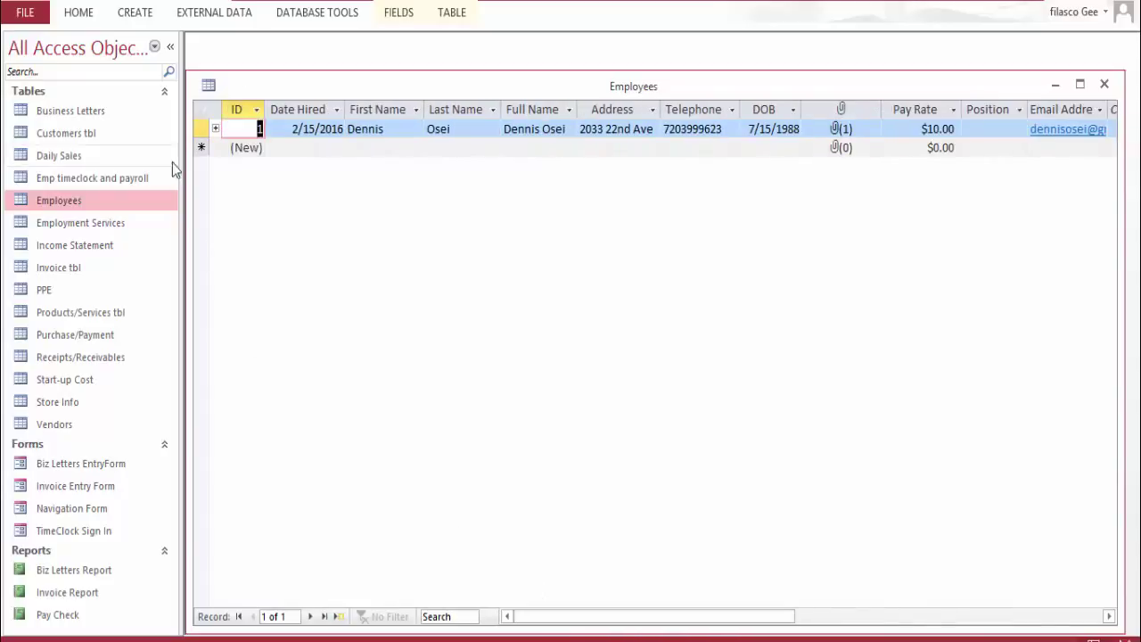
Expand the existing employee's linked payroll records and look across the daily hours, Total Hours Work, Gross Pay and Taxes columns
{"action": "left_click", "coordinate": [215, 130]}
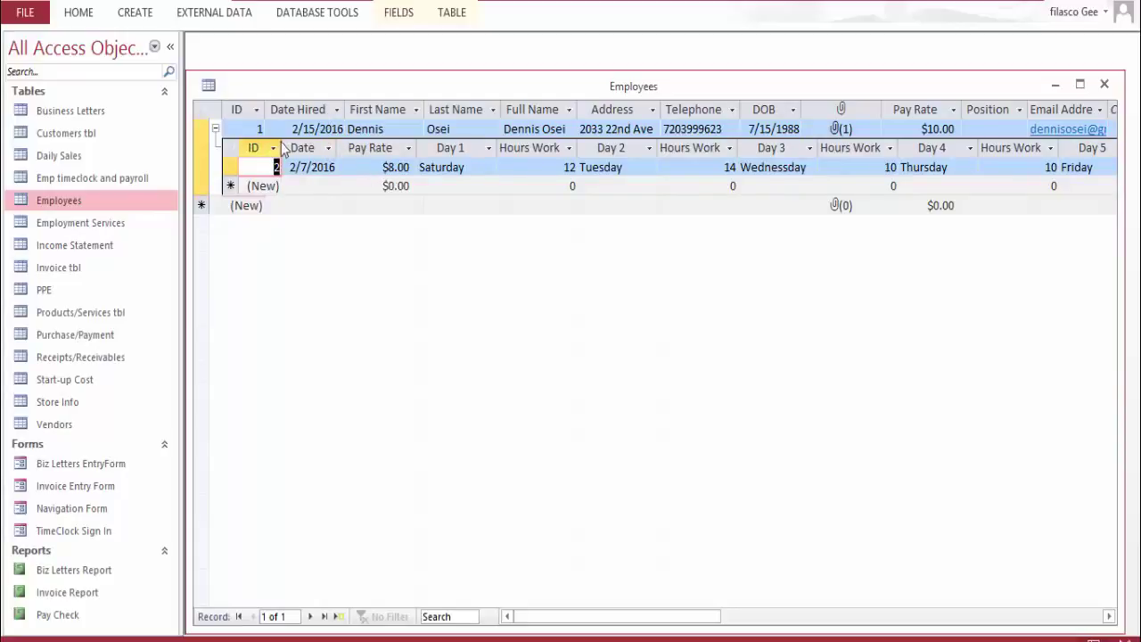
{"action": "left_click", "coordinate": [215, 128]}
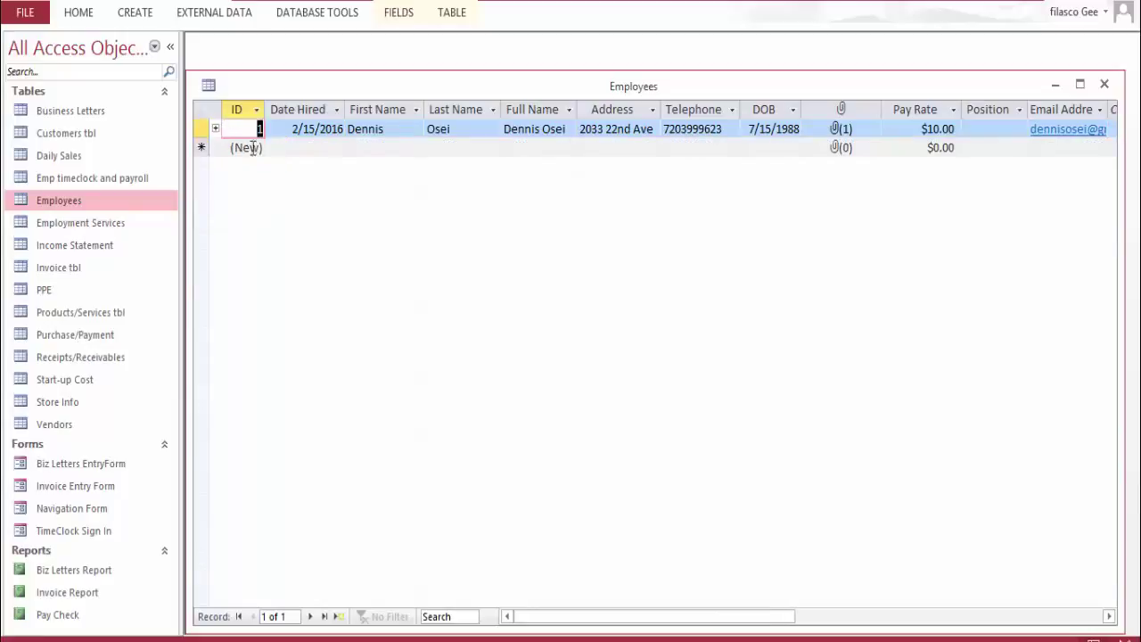
{"action": "left_click", "coordinate": [215, 129]}
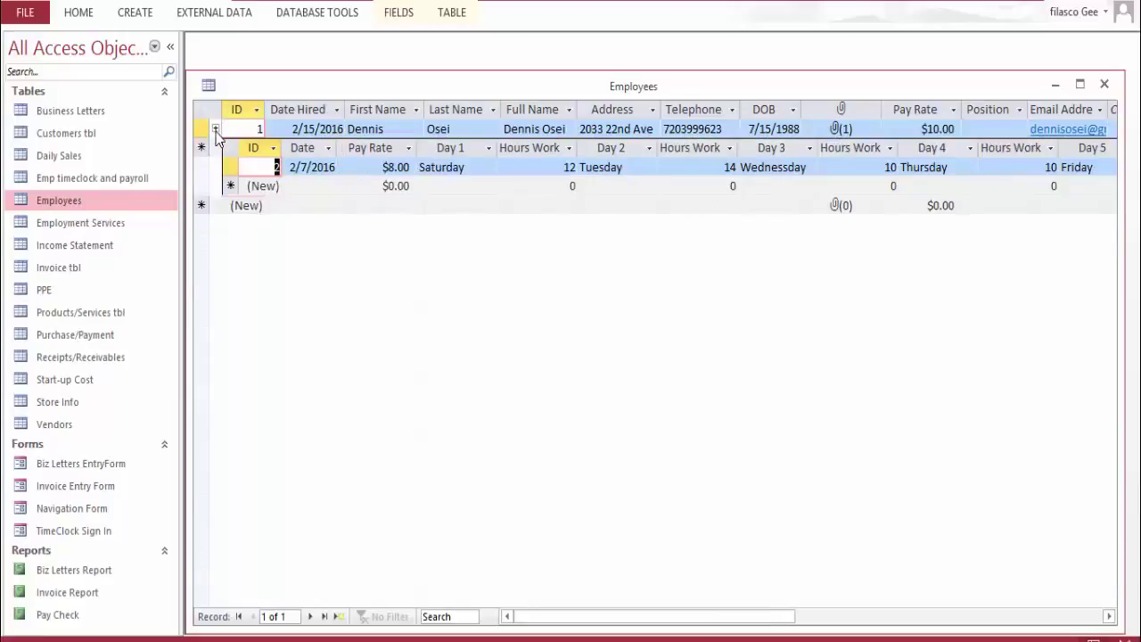
{"action": "left_click", "coordinate": [295, 186]}
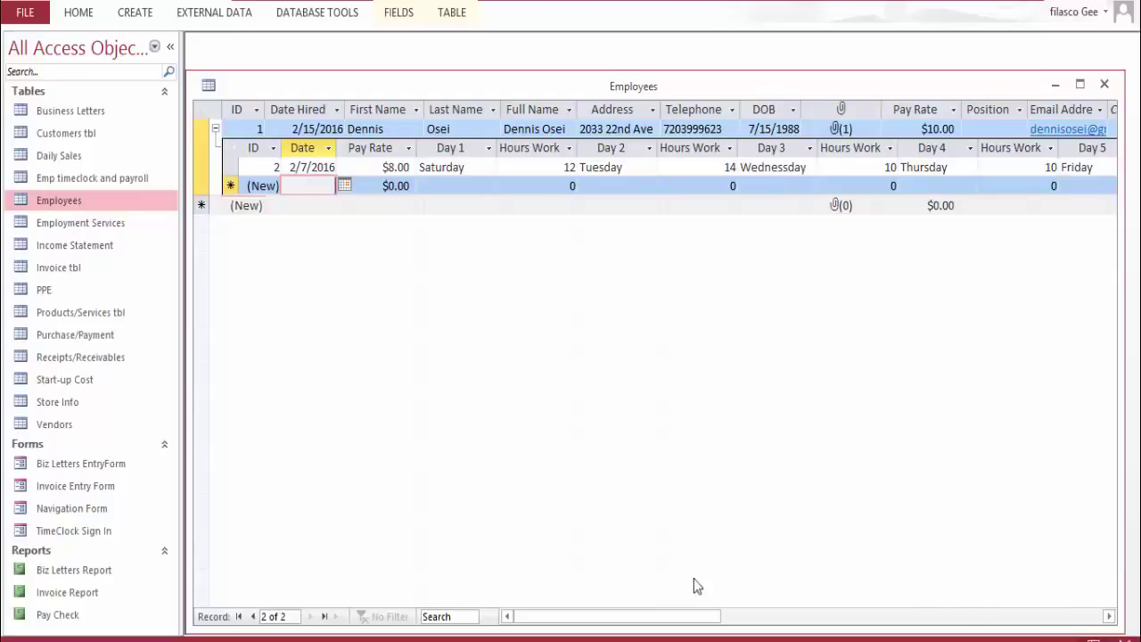
{"action": "left_click_drag", "start_coordinate": [683, 619], "coordinate": [833, 613]}
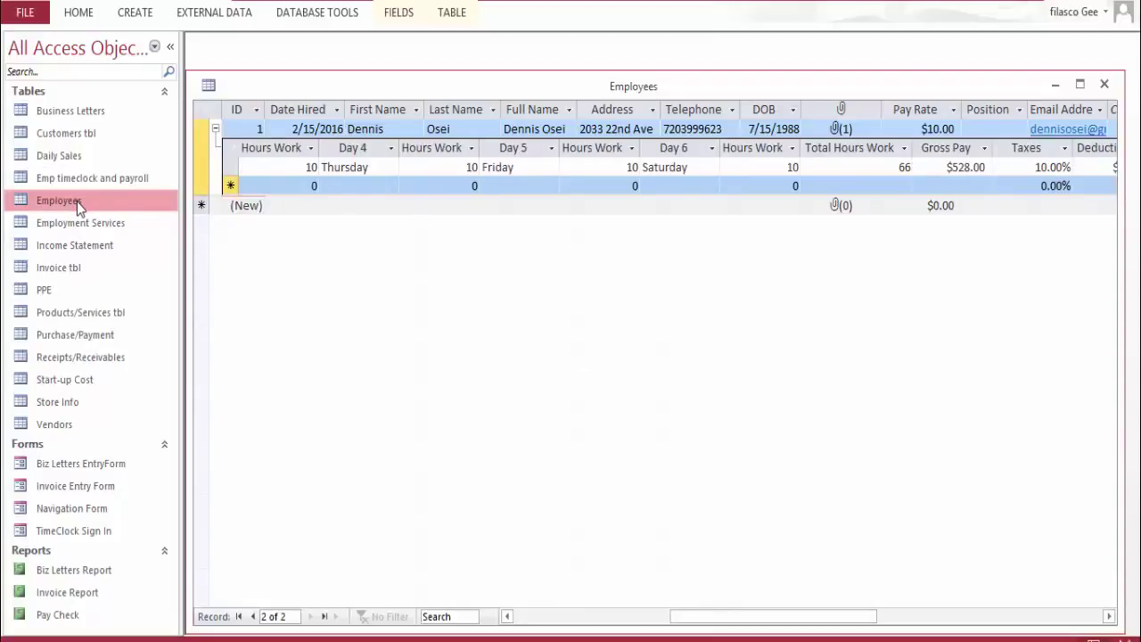
Set the hours worked for Day 4 (Thursday) to 12 in the employee's linked payroll record
{"action": "left_click", "coordinate": [476, 170]}
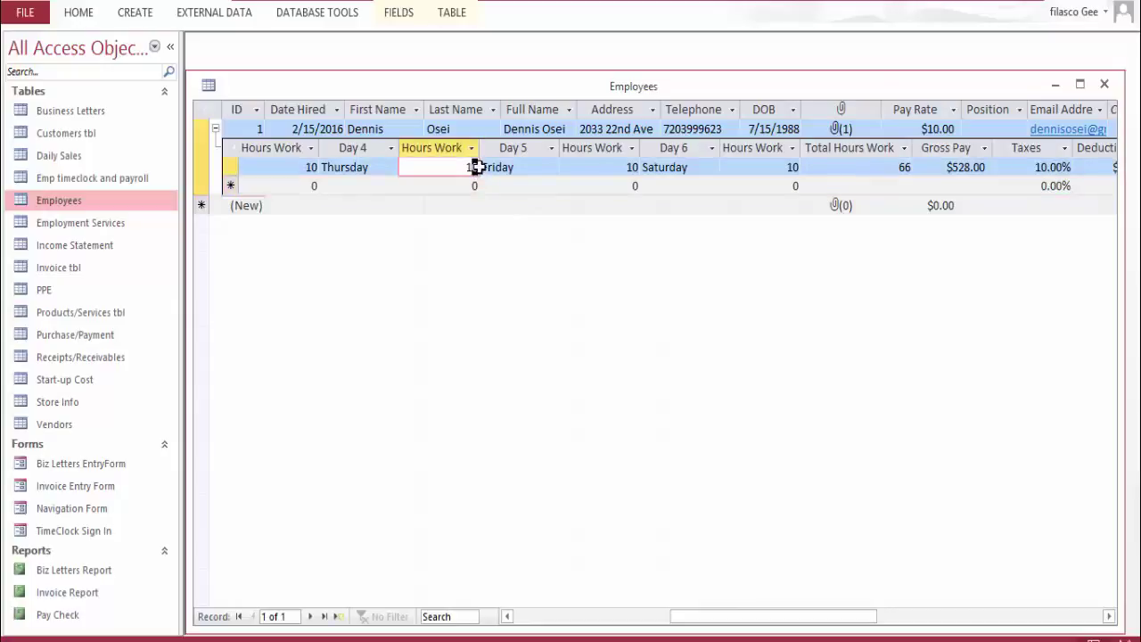
{"action": "left_click_drag", "start_coordinate": [475, 168], "coordinate": [495, 169]}
{"action": "type", "text": "2"}
{"action": "left_click", "coordinate": [771, 167]}
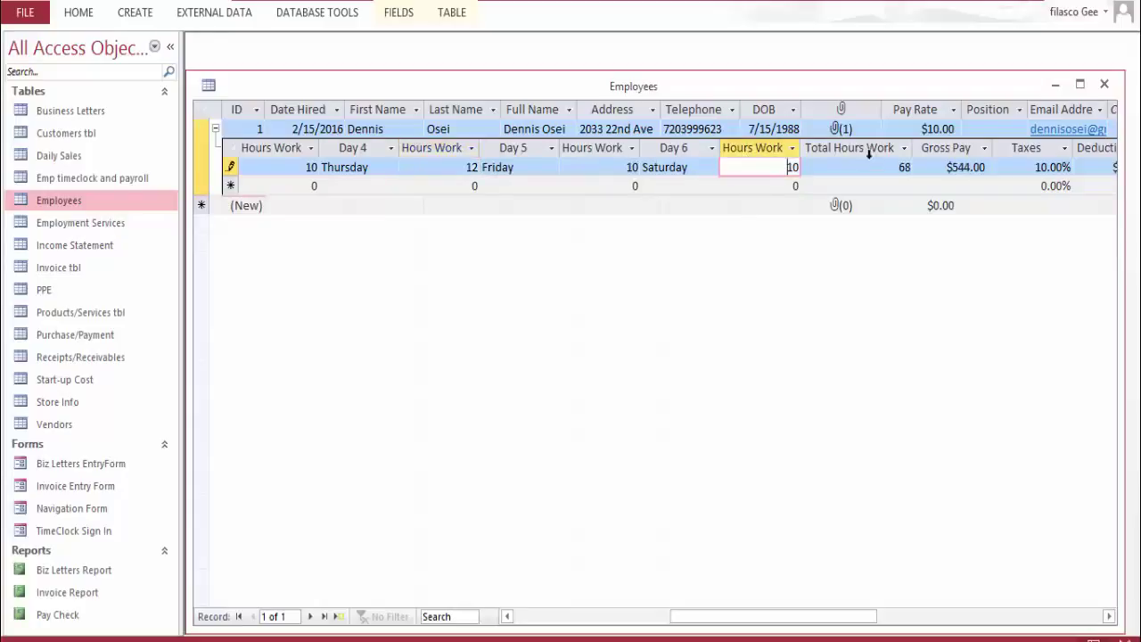
Set the hours worked for Day 6 (Saturday) to 12 and check the record's Gross Pay and Net Pay
{"action": "left_click", "coordinate": [967, 167]}
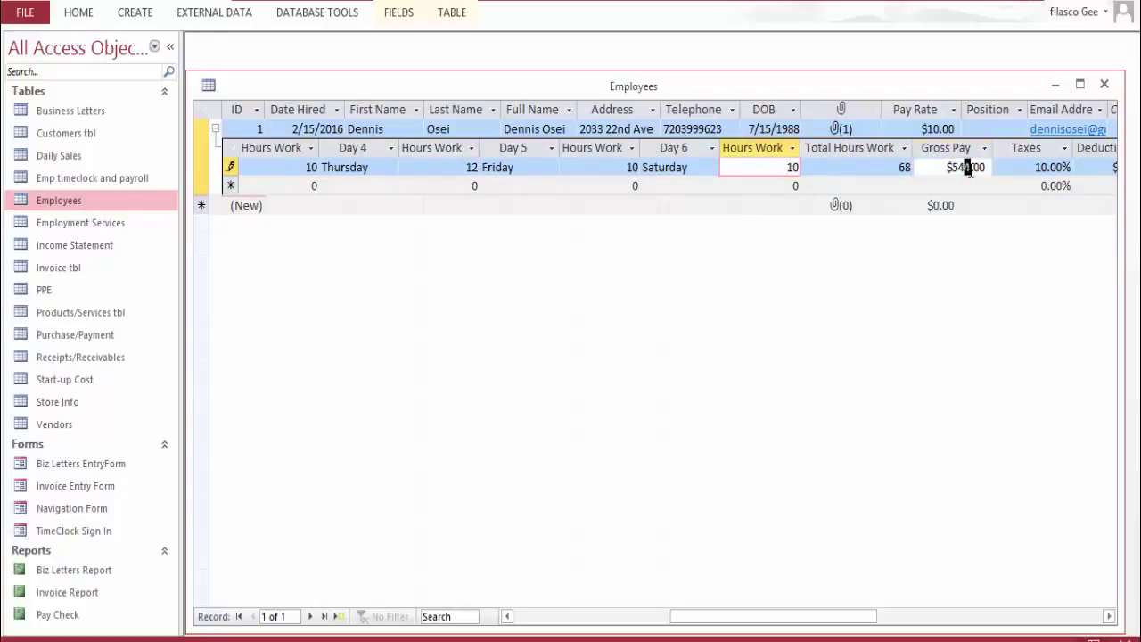
{"action": "left_click", "coordinate": [794, 167]}
{"action": "left_click", "coordinate": [972, 168]}
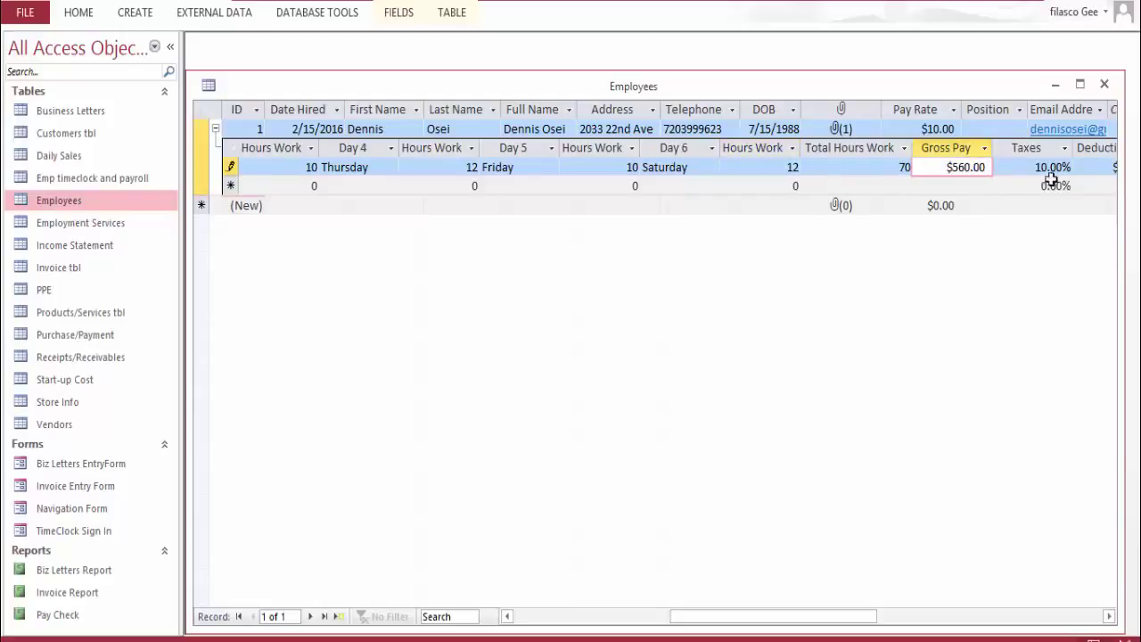
{"action": "left_click_drag", "start_coordinate": [795, 621], "coordinate": [892, 617]}
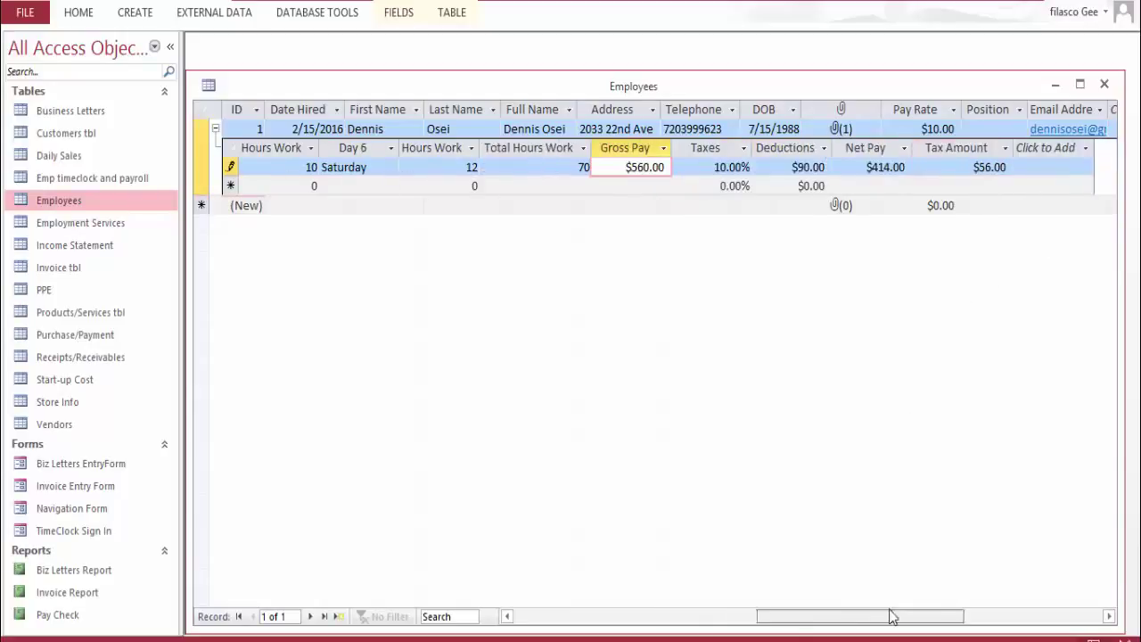
{"action": "left_click", "coordinate": [877, 167]}
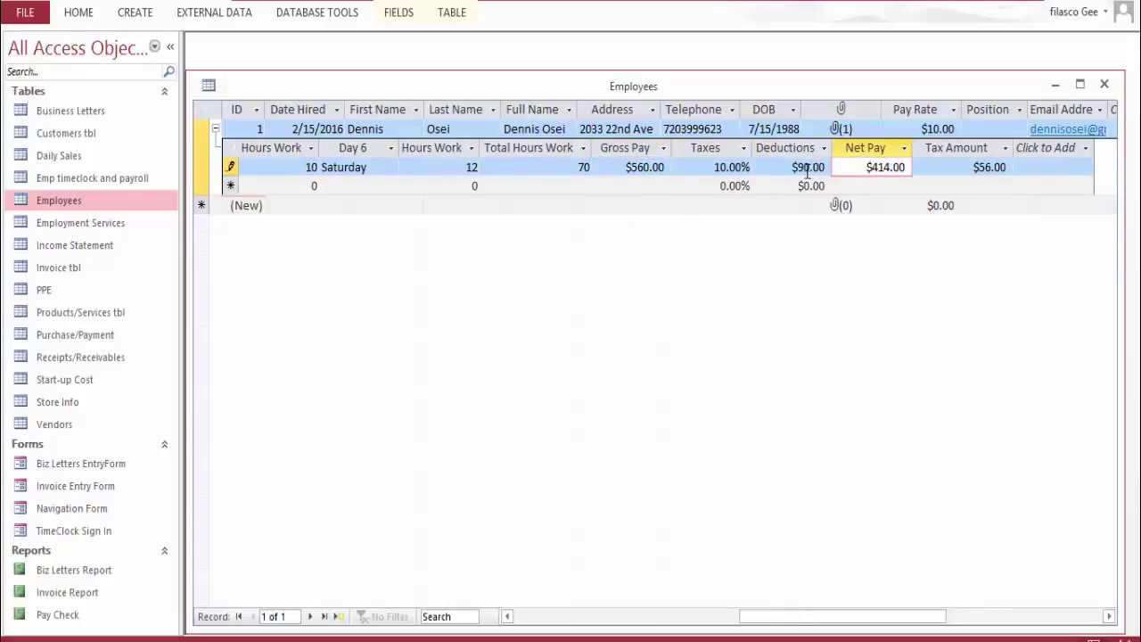
Set the Deductions in the employee's linked payroll record to $100 and check its Net Pay, Tax Amount and Gross Pay
{"action": "double_click", "coordinate": [818, 168]}
{"action": "type", "text": "100"}
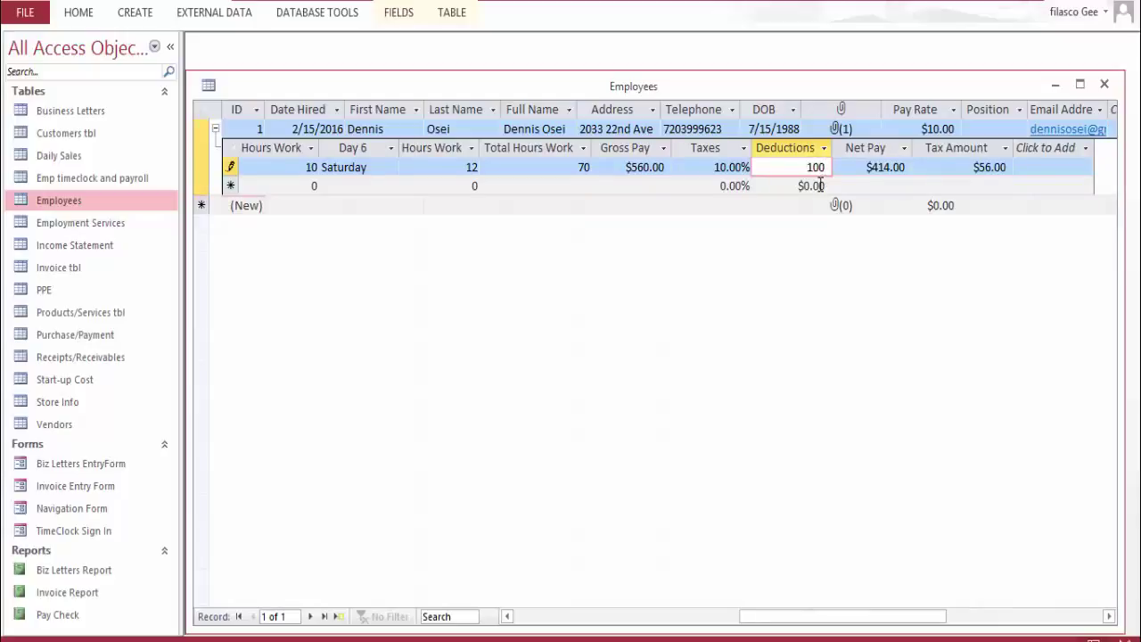
{"action": "key", "text": "Tab"}
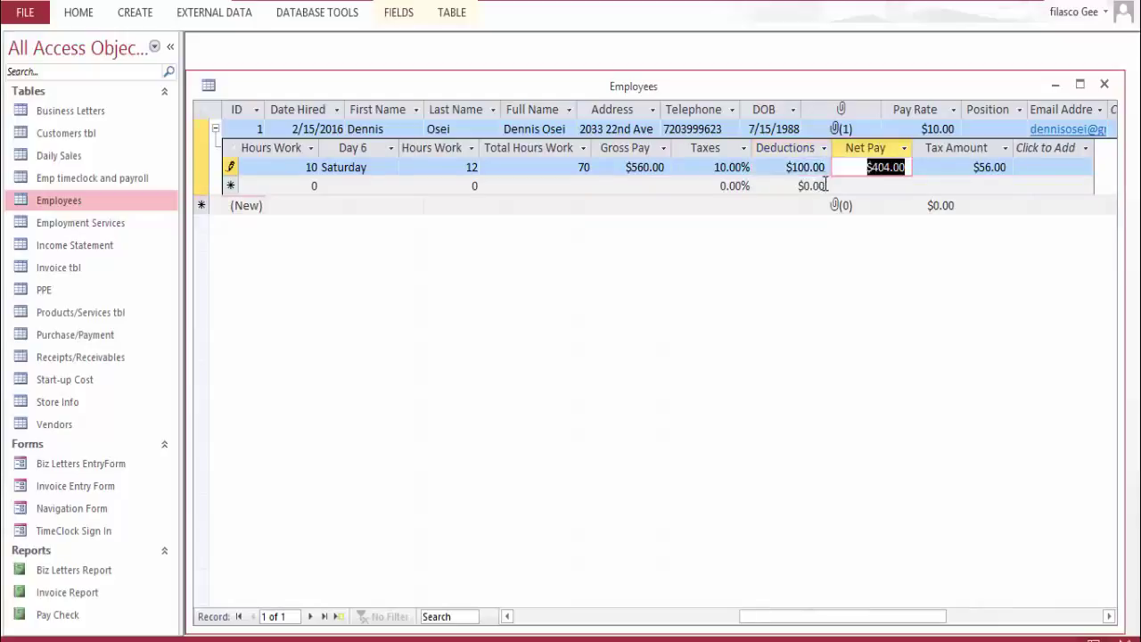
{"action": "left_click", "coordinate": [950, 184]}
{"action": "left_click", "coordinate": [977, 166]}
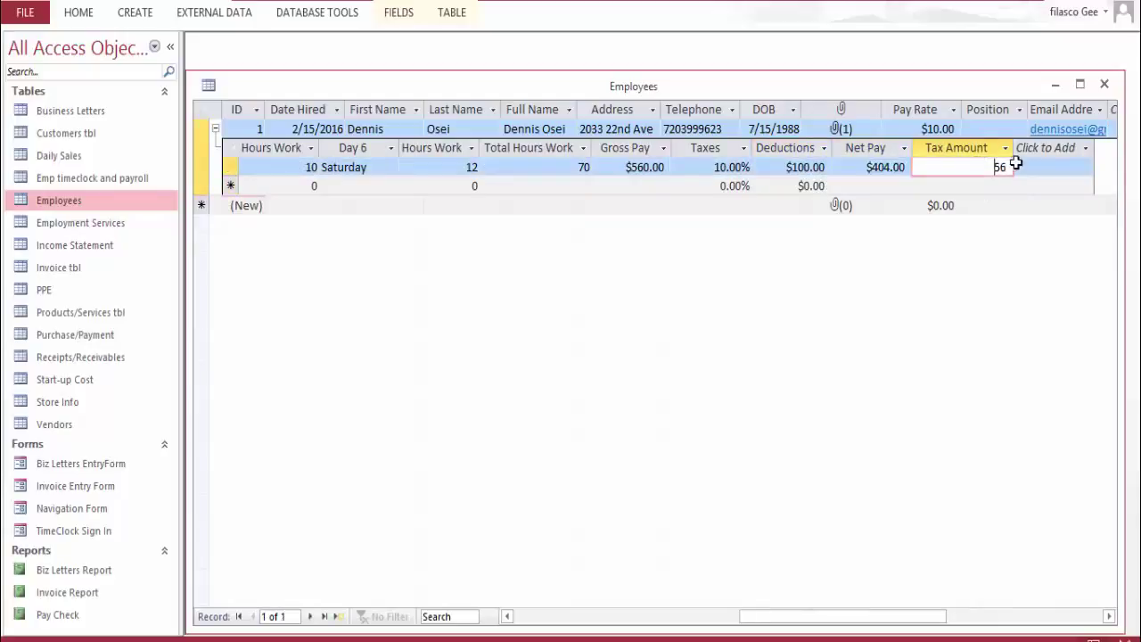
{"action": "left_click", "coordinate": [1028, 167]}
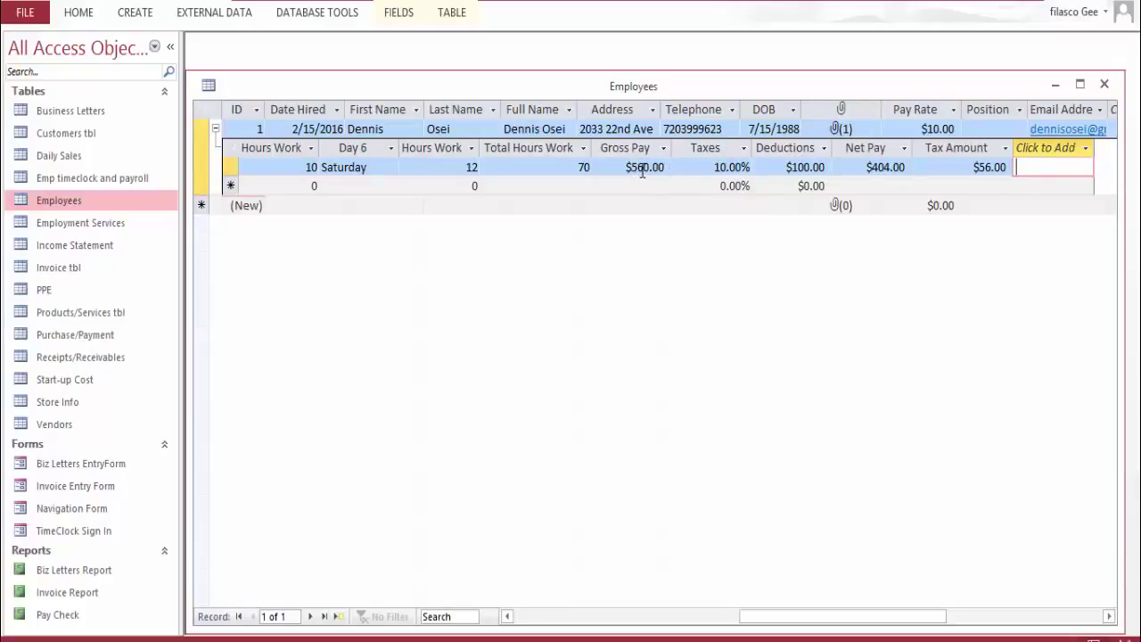
{"action": "left_click_drag", "start_coordinate": [642, 168], "coordinate": [665, 167]}
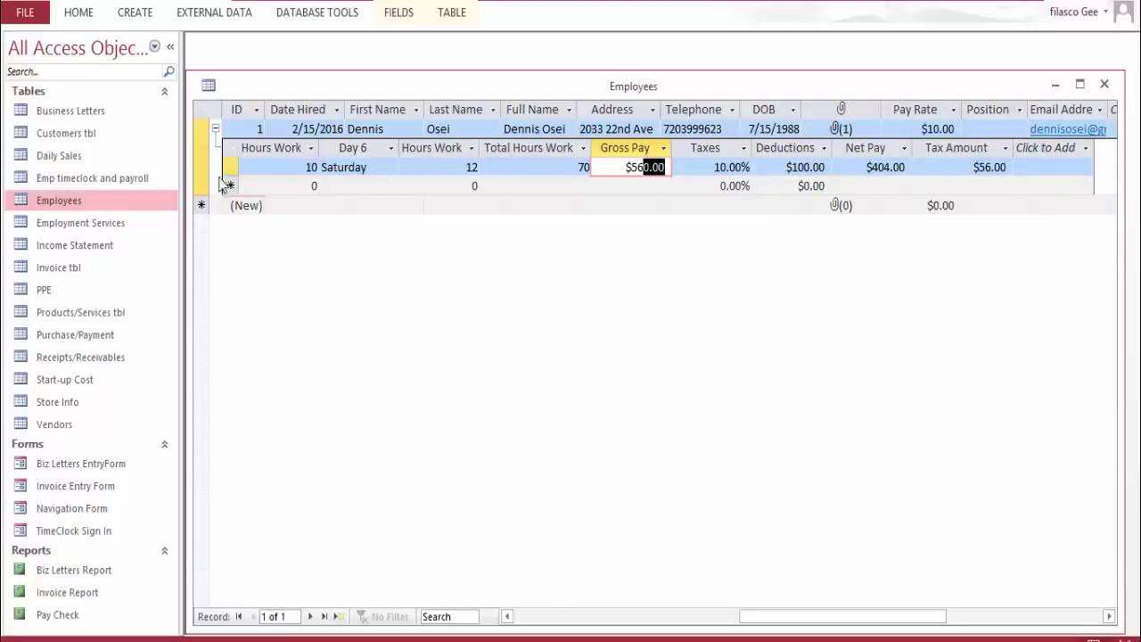
Collapse the employee's linked payroll records and look over the Date Hired, Full Name and Address fields of the Employees table
{"action": "left_click", "coordinate": [215, 129]}
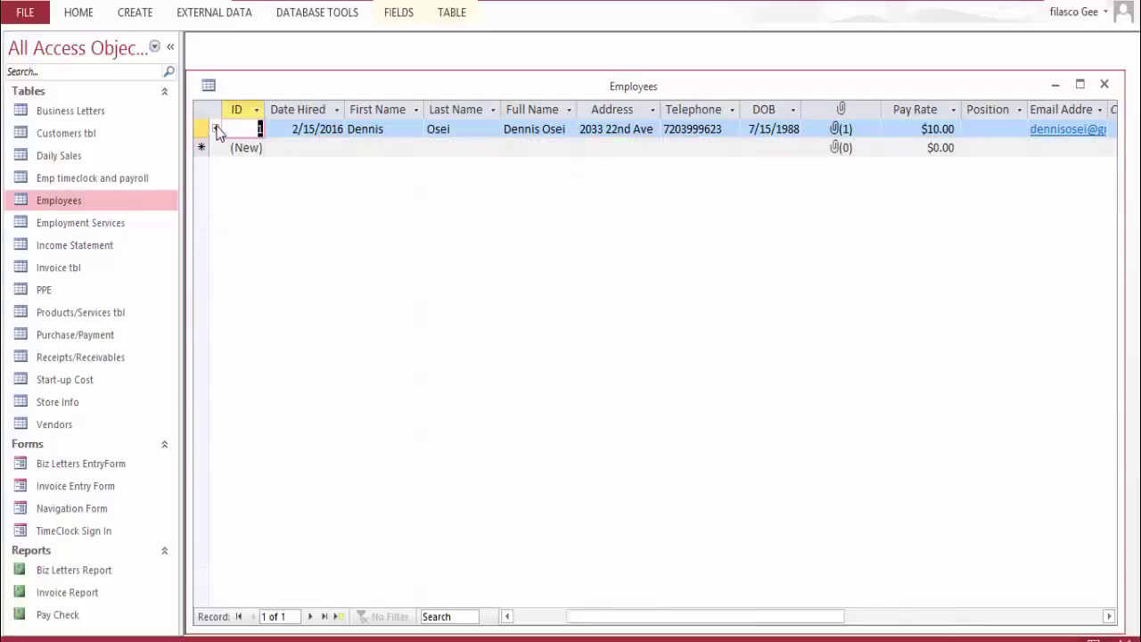
{"action": "left_click", "coordinate": [280, 149]}
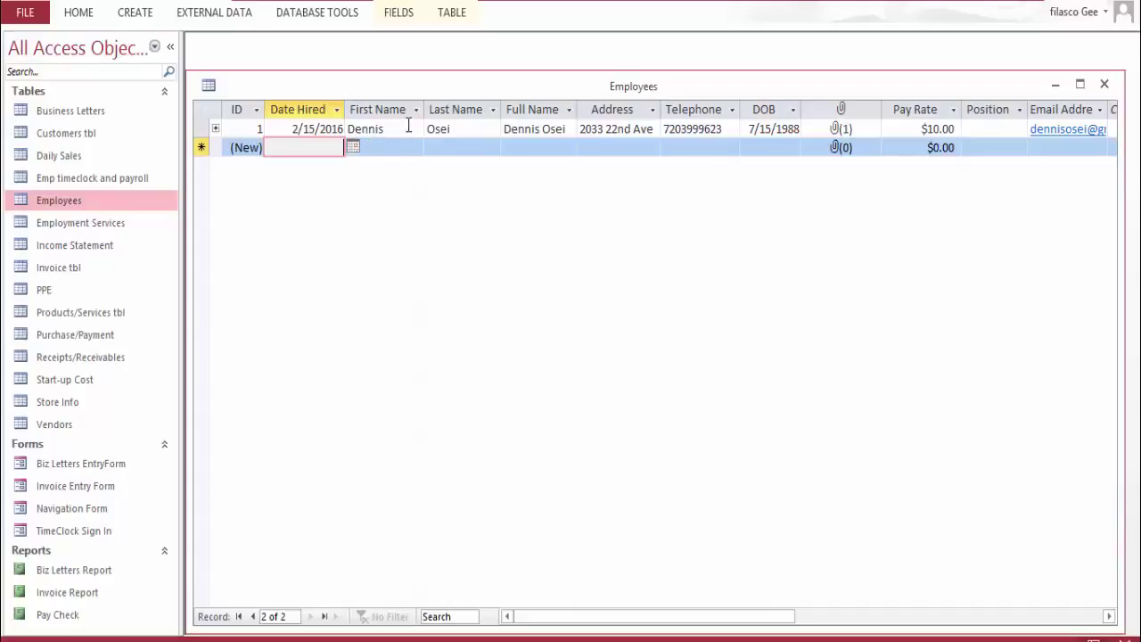
{"action": "left_click", "coordinate": [550, 129]}
{"action": "left_click_drag", "start_coordinate": [609, 132], "coordinate": [661, 132]}
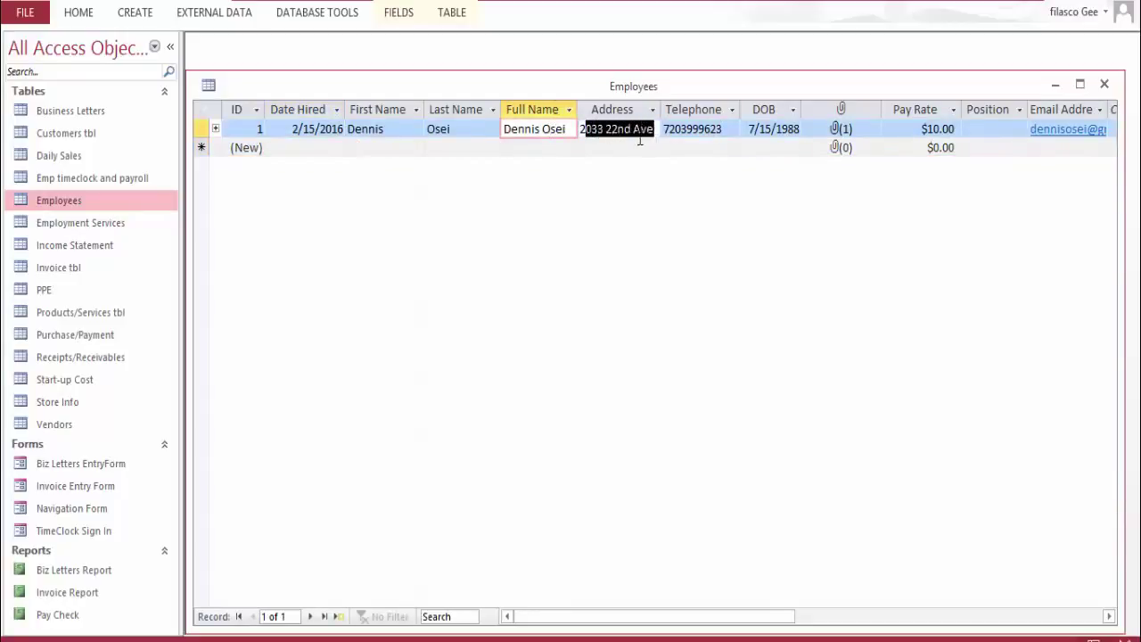
{"action": "left_click", "coordinate": [289, 128]}
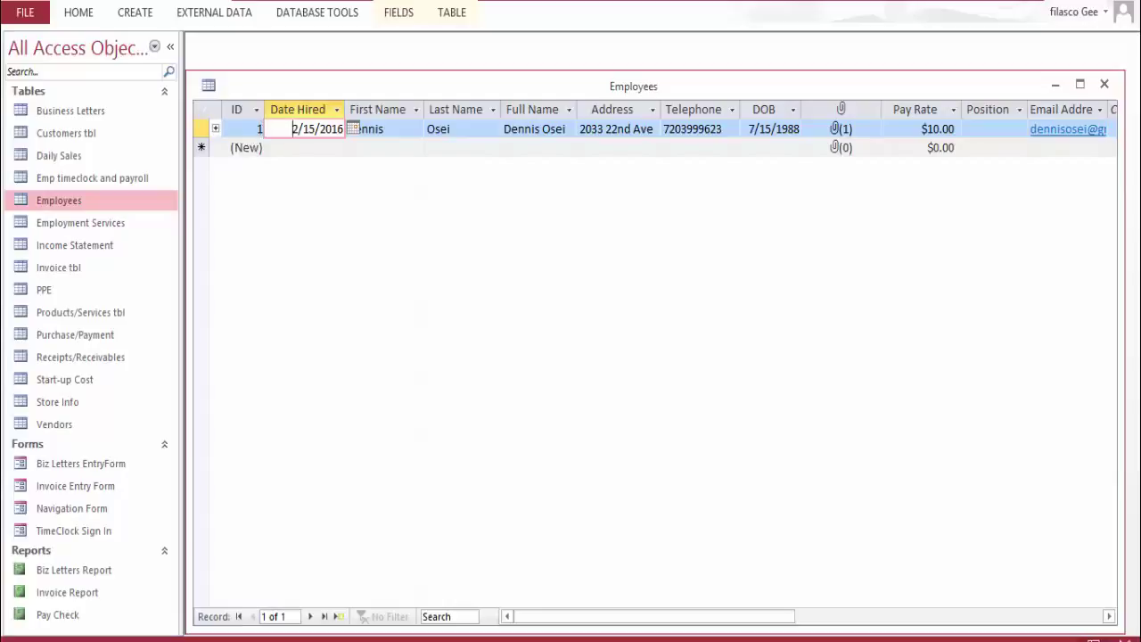
Switch the Employees table to Design view and open the calculated Full Name field's expression in the Expression Builder
{"action": "left_click", "coordinate": [1124, 639]}
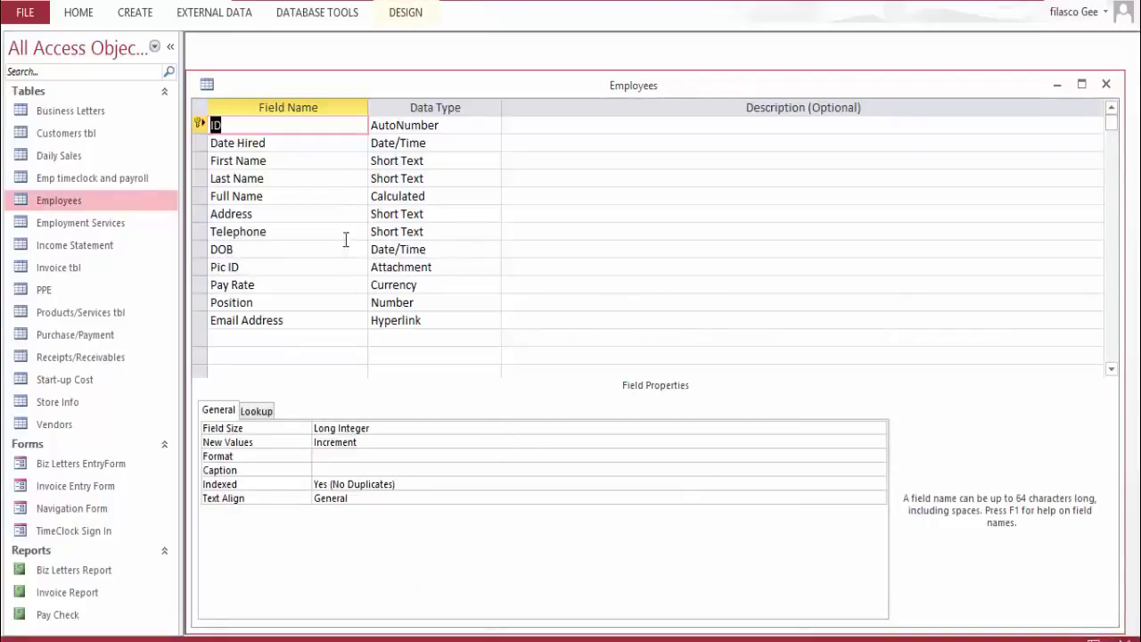
{"action": "left_click", "coordinate": [440, 197]}
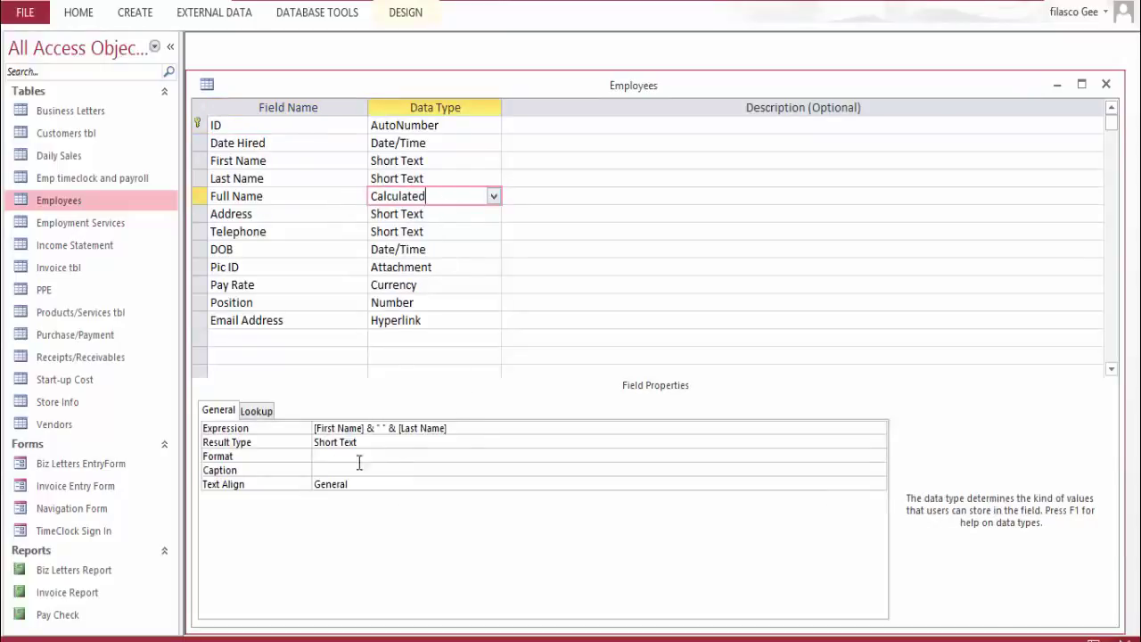
{"action": "left_click", "coordinate": [462, 427]}
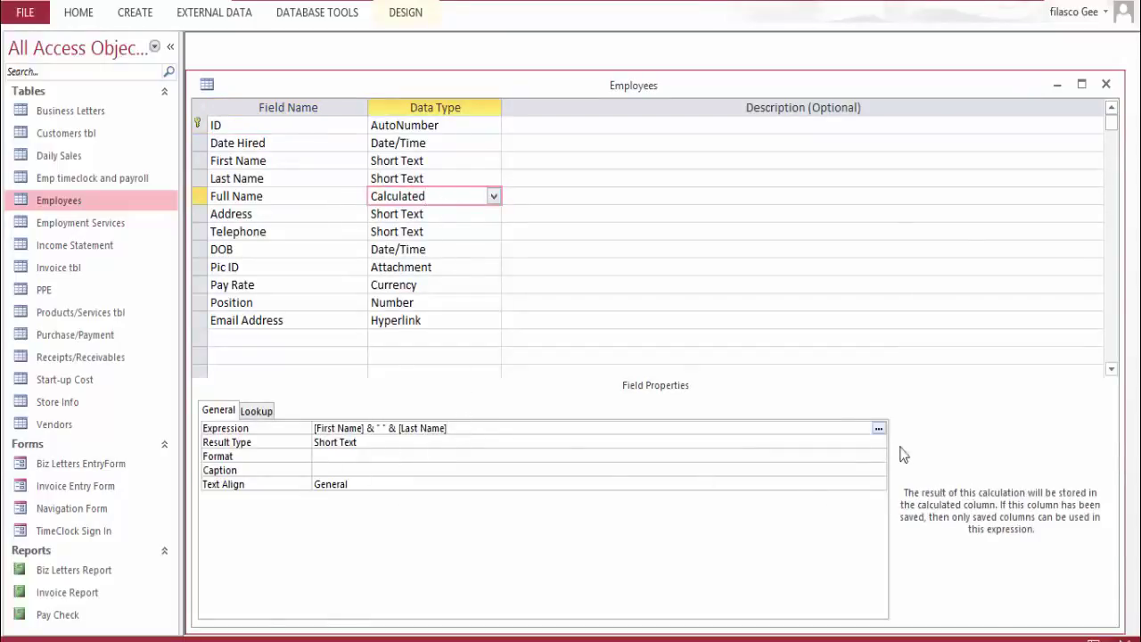
{"action": "left_click", "coordinate": [878, 429]}
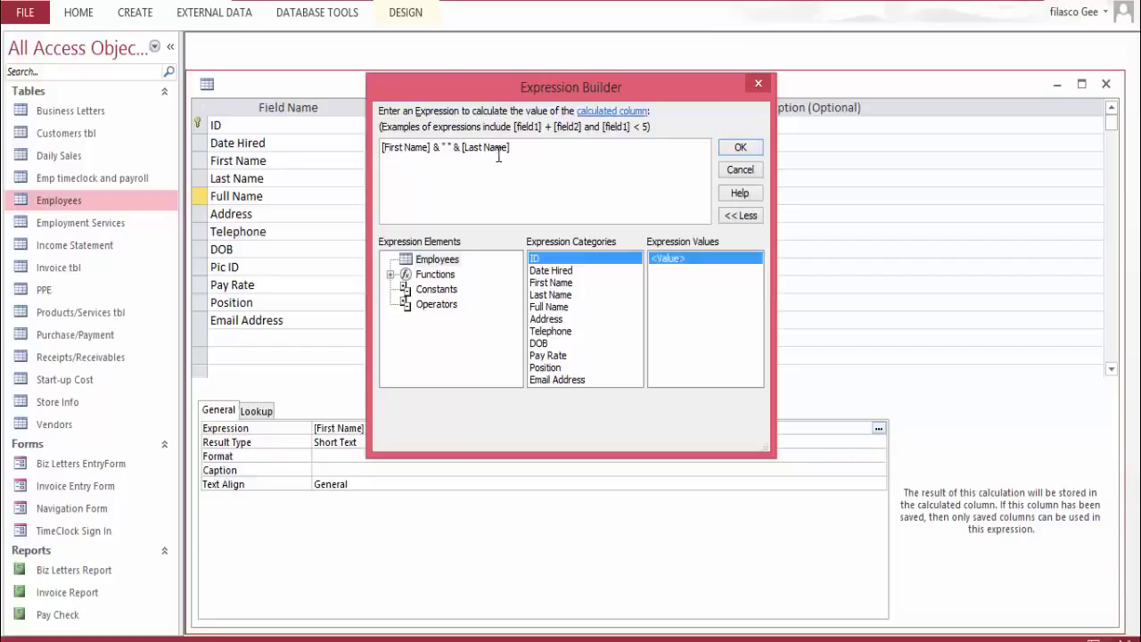
Examine how the Full Name expression joins First Name and Last Name with a space, and close the Expression Builder
{"action": "left_click_drag", "start_coordinate": [523, 148], "coordinate": [374, 152]}
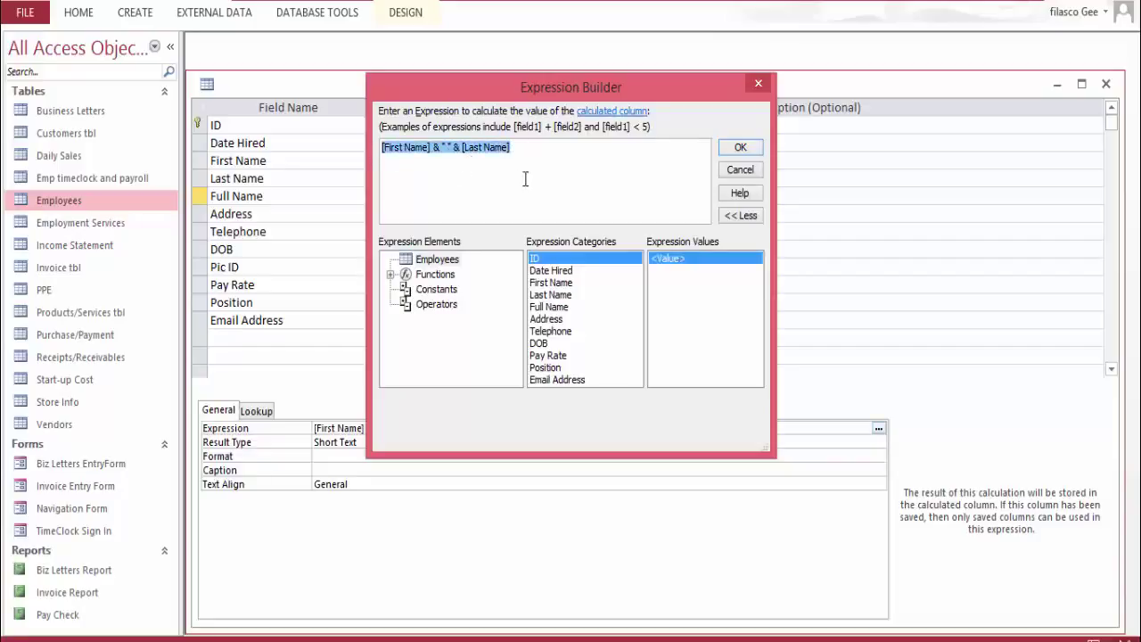
{"action": "left_click", "coordinate": [525, 179]}
{"action": "left_click_drag", "start_coordinate": [522, 164], "coordinate": [377, 174]}
{"action": "left_click", "coordinate": [430, 185]}
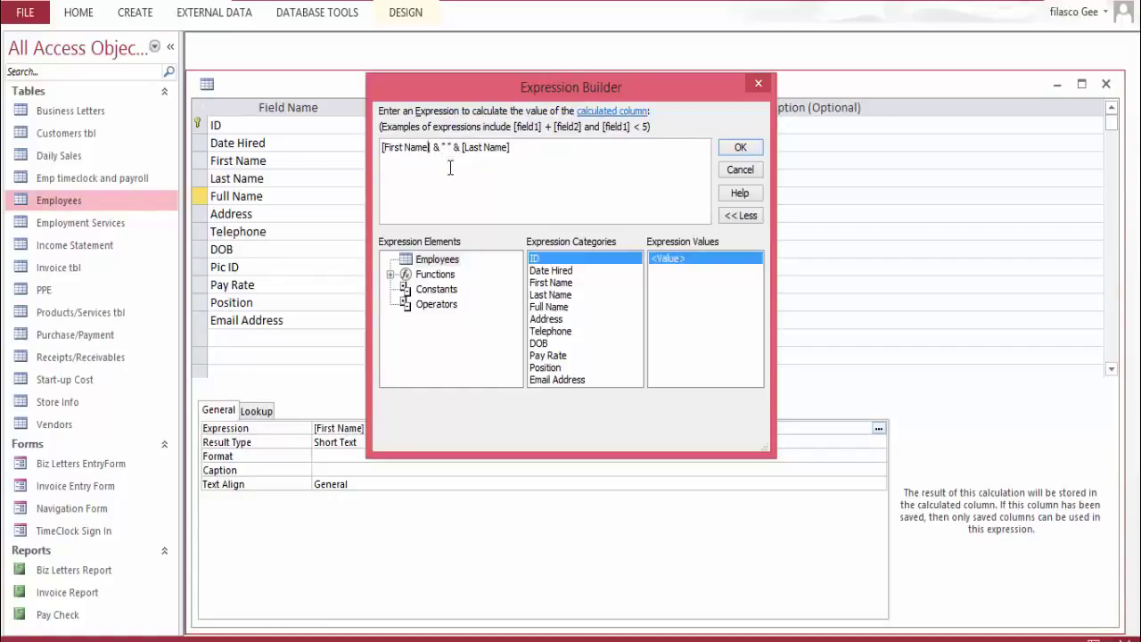
{"action": "left_click", "coordinate": [524, 159]}
{"action": "left_click", "coordinate": [755, 85]}
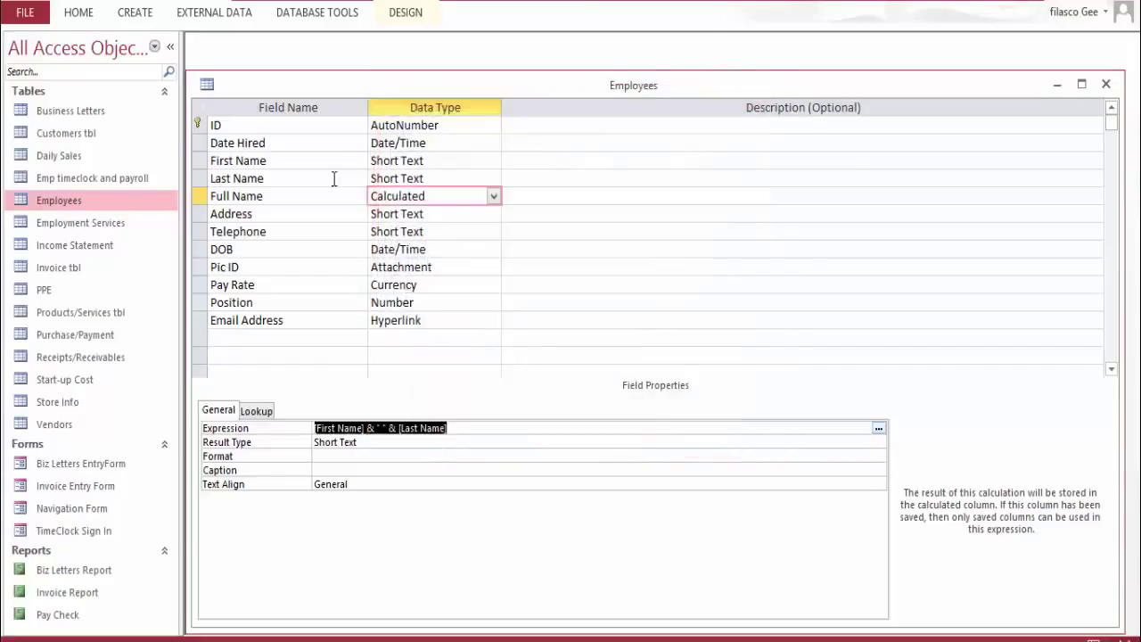
Return to the Employees datasheet, saving the table, and start a new employee record with Date Hired 3/12/2016
{"action": "left_click", "coordinate": [40, 4]}
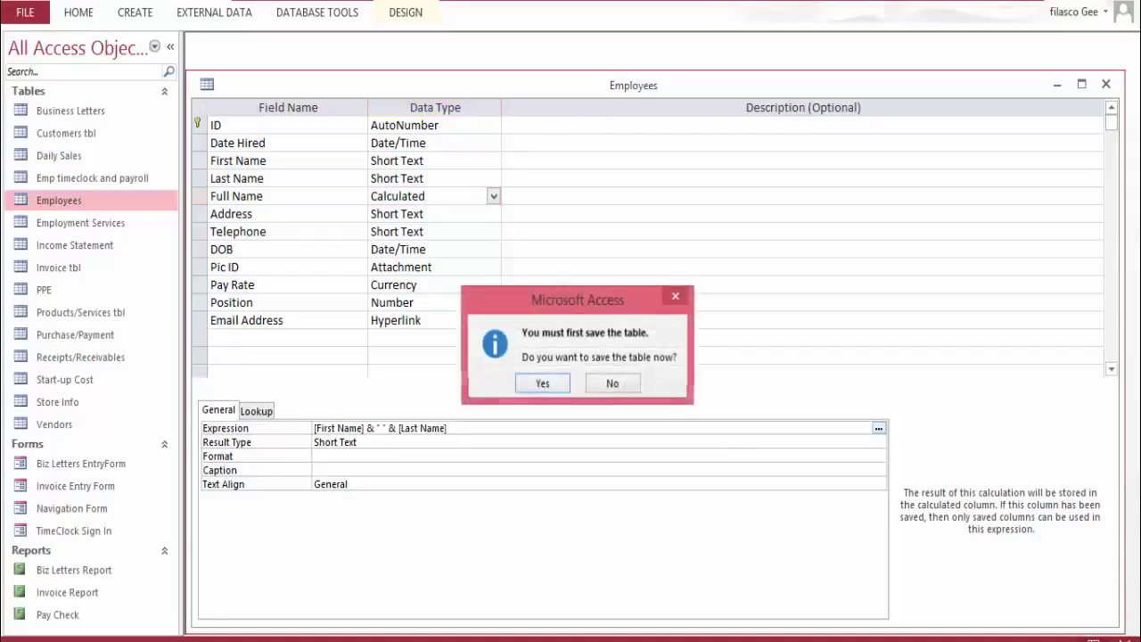
{"action": "left_click", "coordinate": [543, 382]}
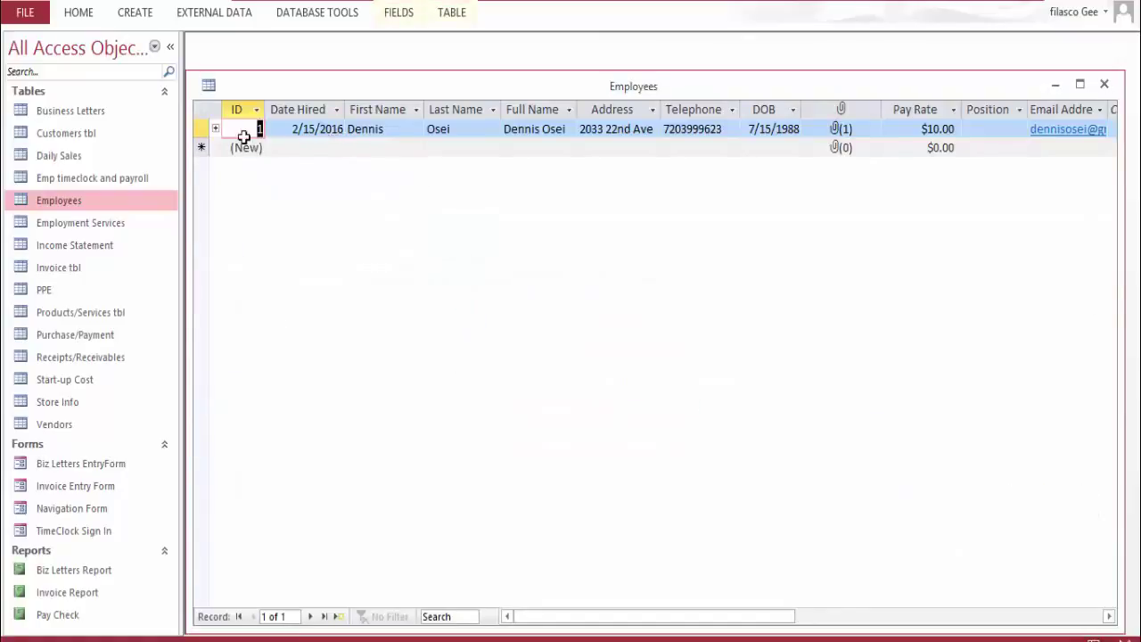
{"action": "left_click", "coordinate": [284, 149]}
{"action": "left_click", "coordinate": [353, 147]}
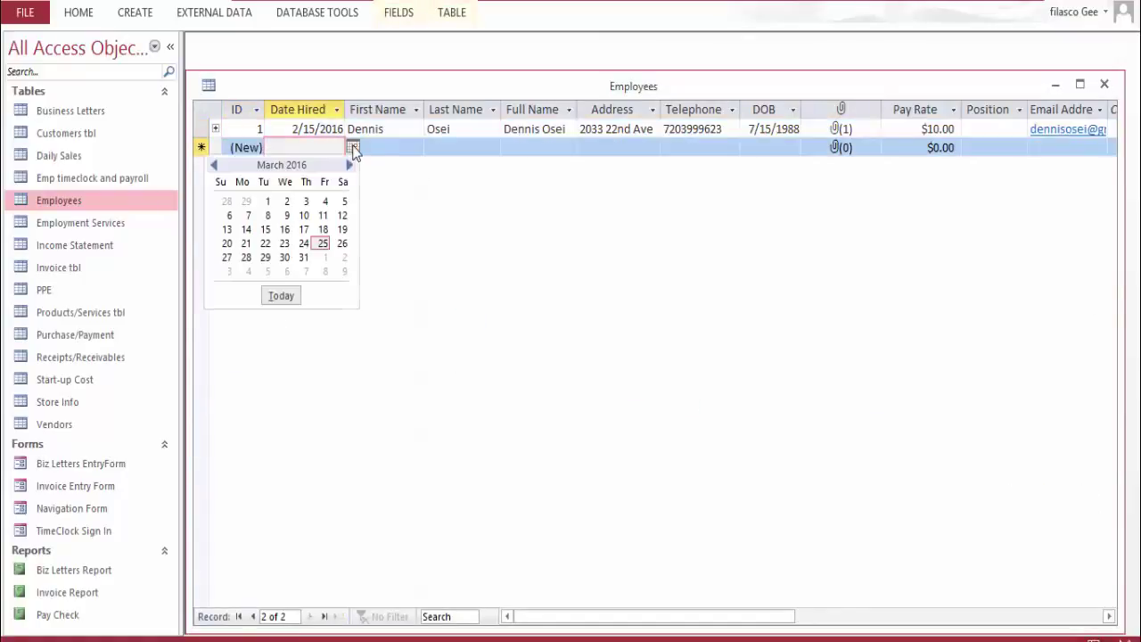
{"action": "left_click", "coordinate": [342, 215]}
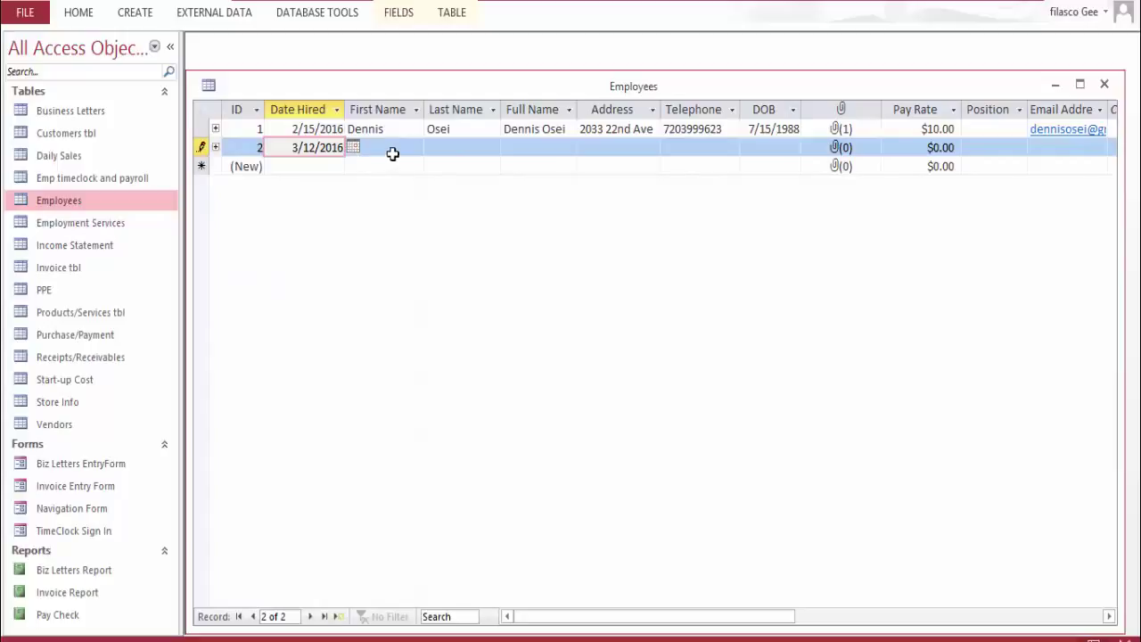
Enter the new employee's first name and last name, and check the calculated Full Name
{"action": "left_click", "coordinate": [403, 148]}
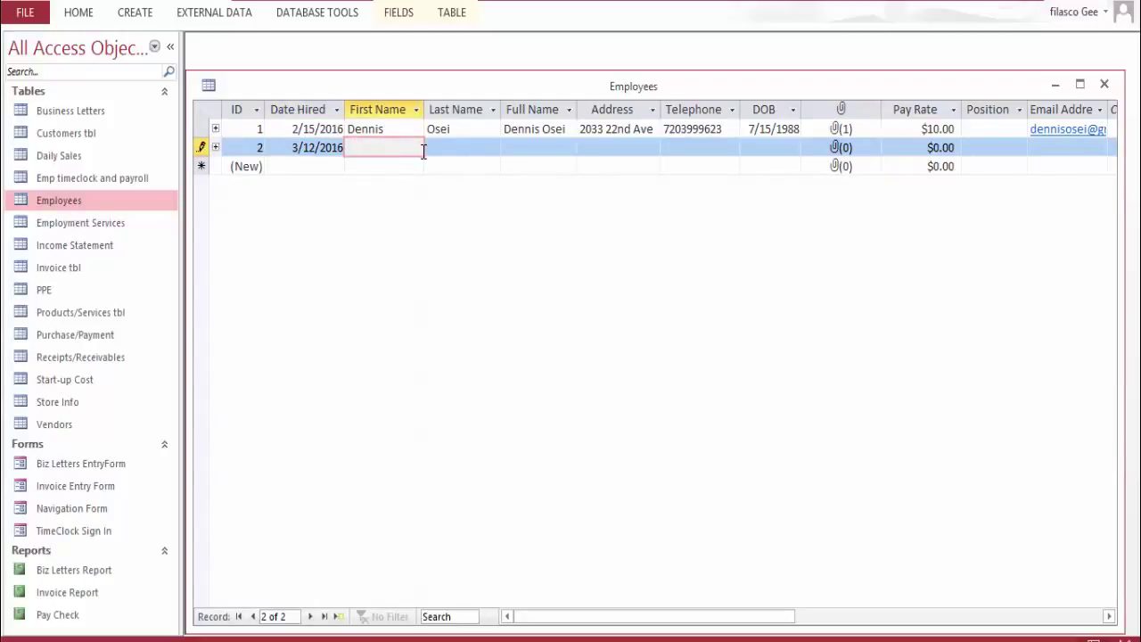
{"action": "type", "text": "James B"}
{"action": "key", "text": "Tab"}
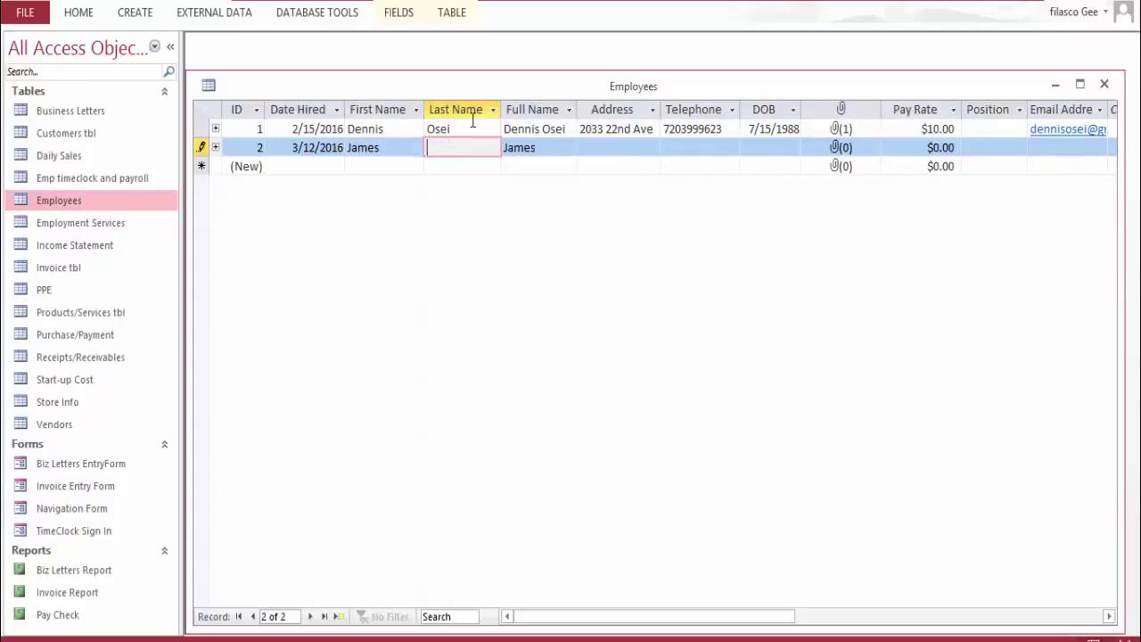
{"action": "type", "text": "Brown"}
{"action": "key", "text": "Tab"}
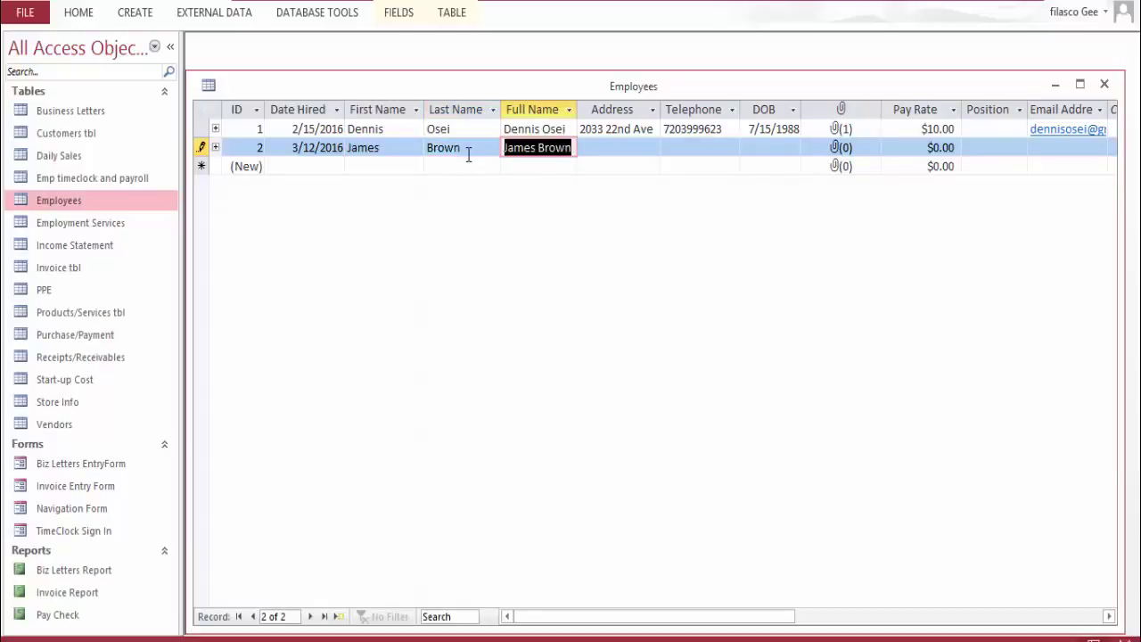
{"action": "key", "text": "Tab"}
{"action": "left_click", "coordinate": [525, 147]}
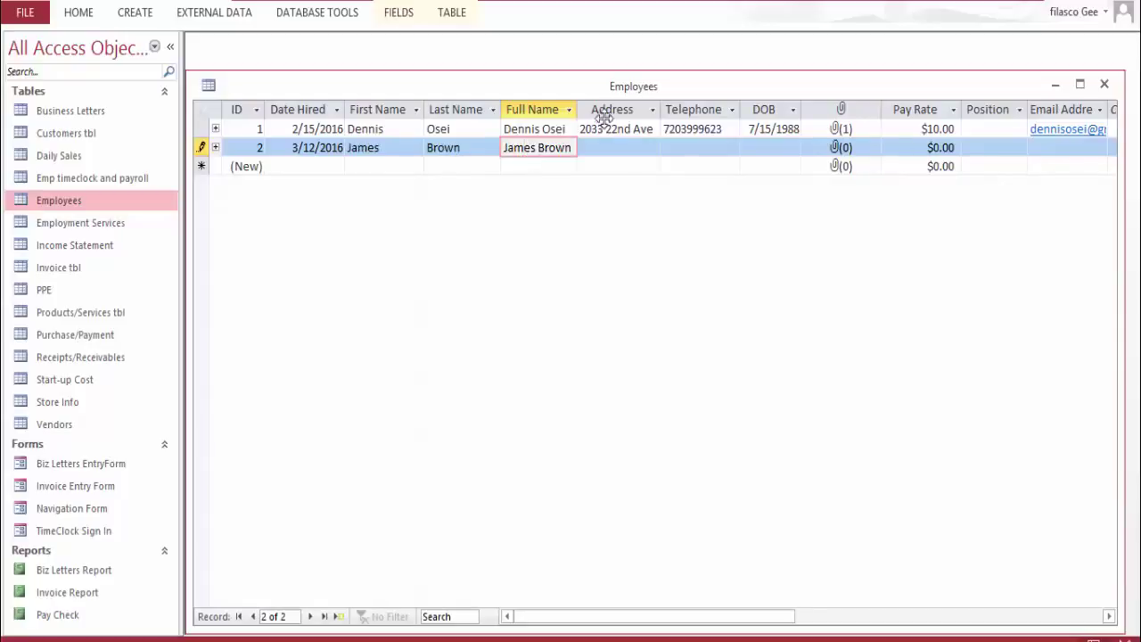
{"action": "left_click", "coordinate": [855, 167]}
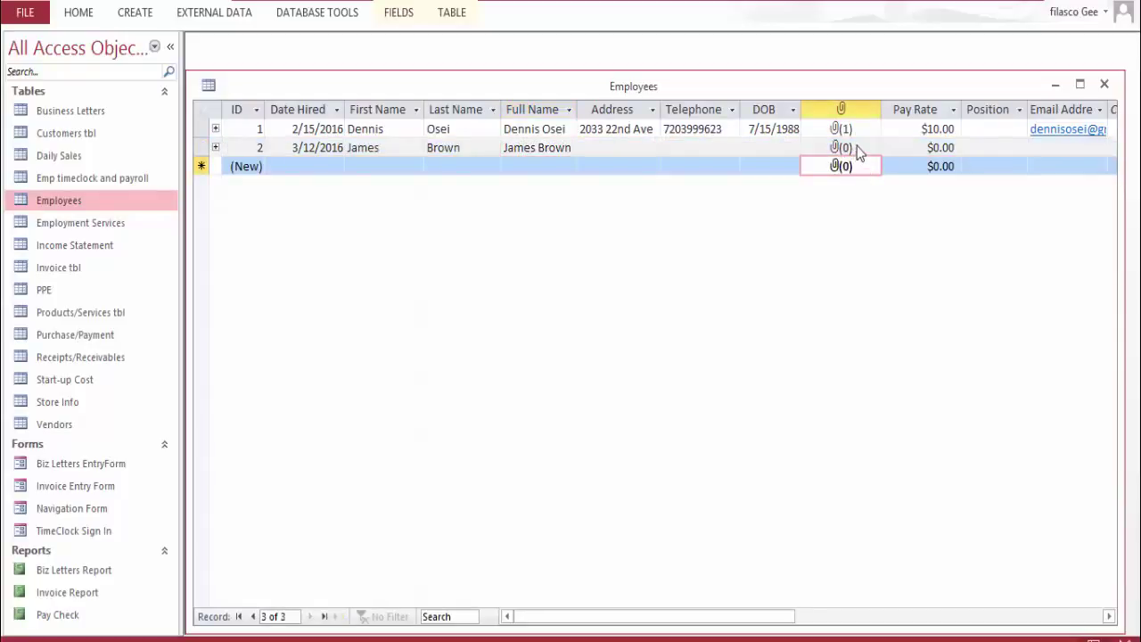
{"action": "left_click", "coordinate": [853, 150]}
{"action": "right_click", "coordinate": [853, 154]}
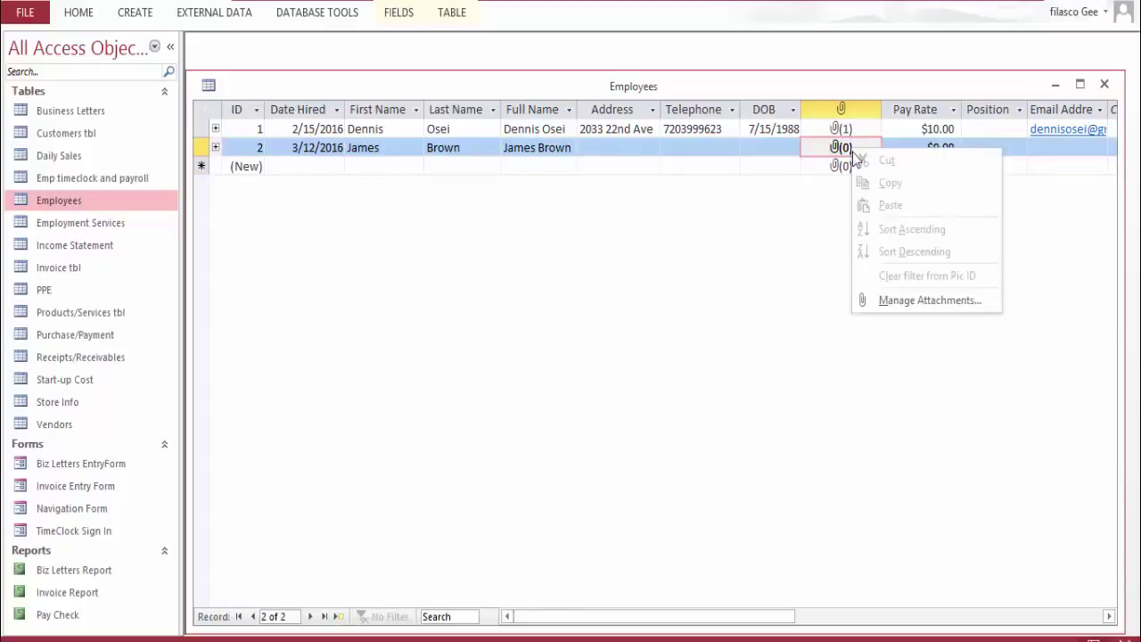
{"action": "left_click", "coordinate": [902, 301]}
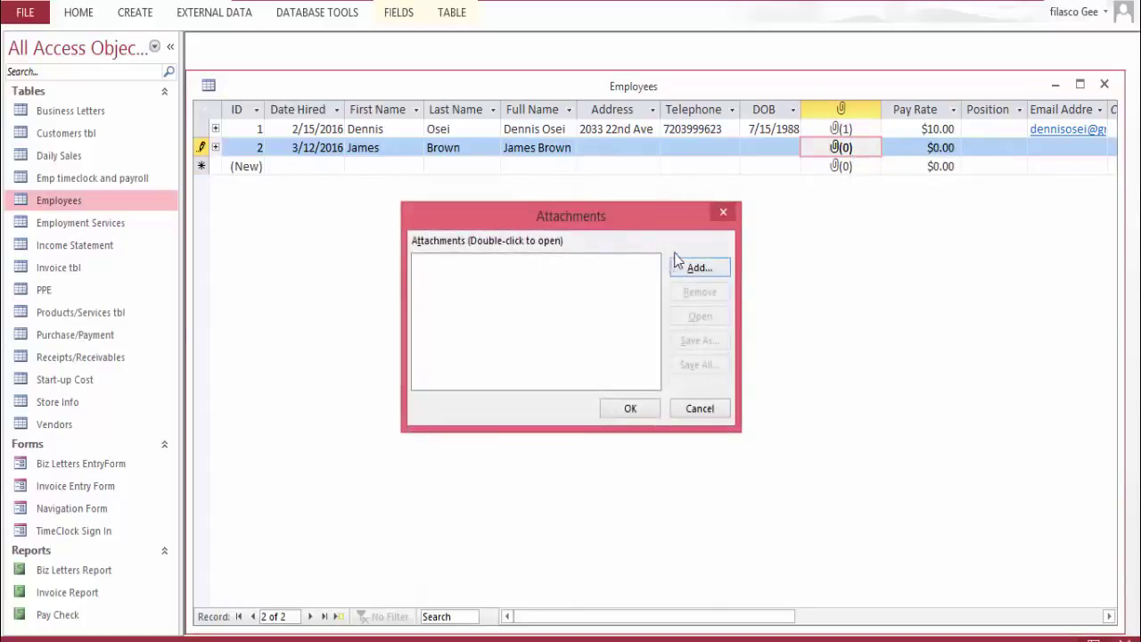
{"action": "left_click", "coordinate": [697, 267]}
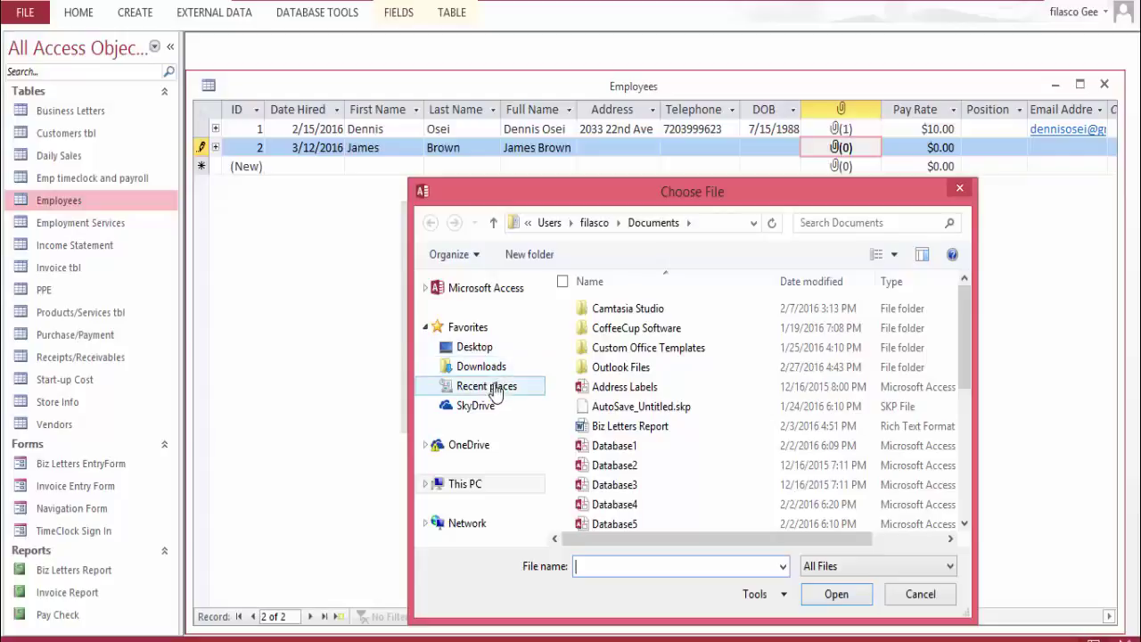
{"action": "left_click", "coordinate": [484, 354]}
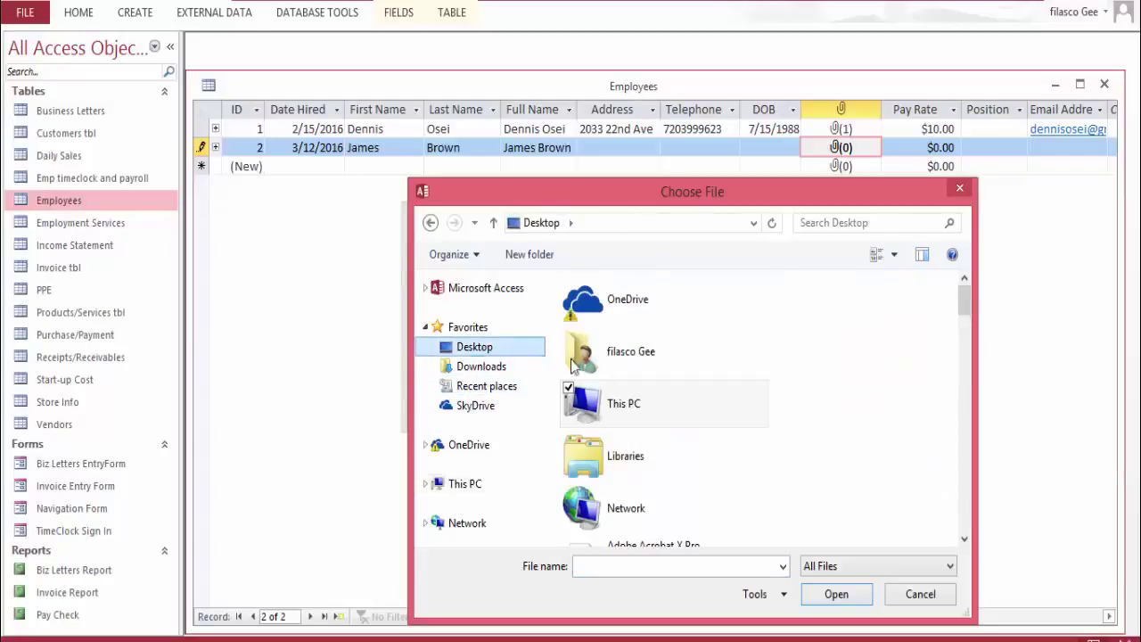
{"action": "left_click", "coordinate": [648, 403]}
{"action": "double_click", "coordinate": [648, 408]}
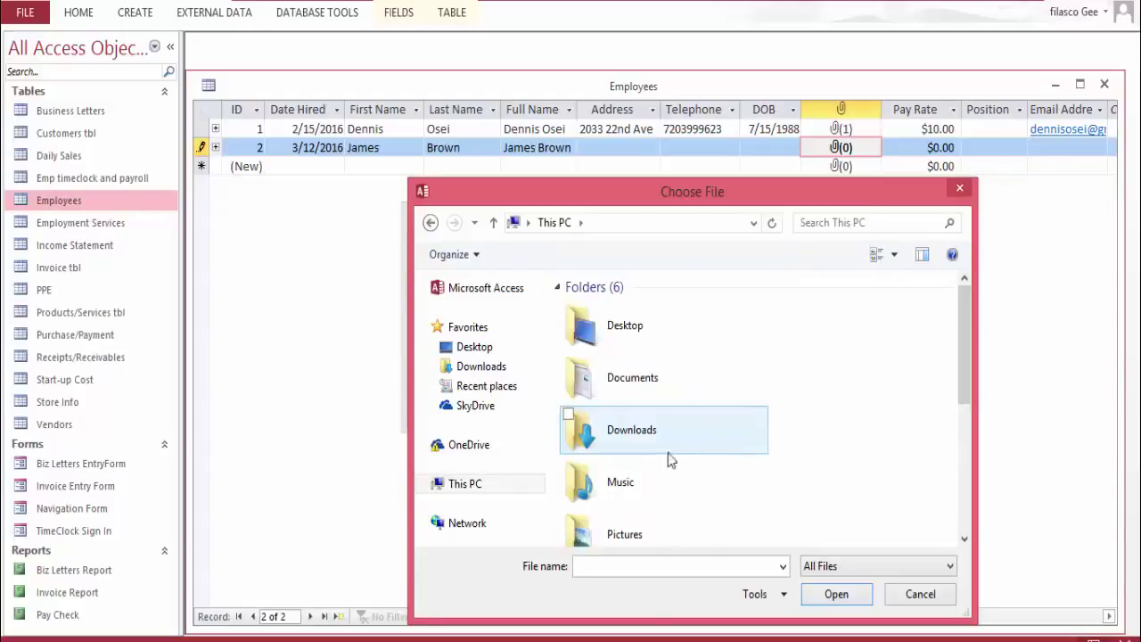
{"action": "double_click", "coordinate": [636, 528]}
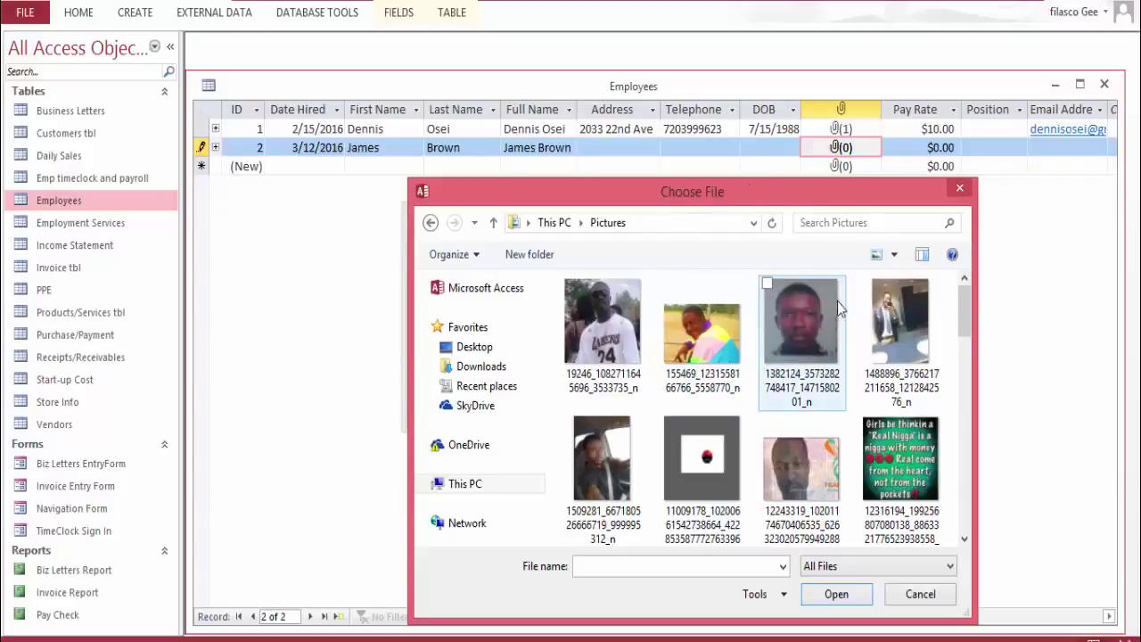
{"action": "double_click", "coordinate": [807, 338]}
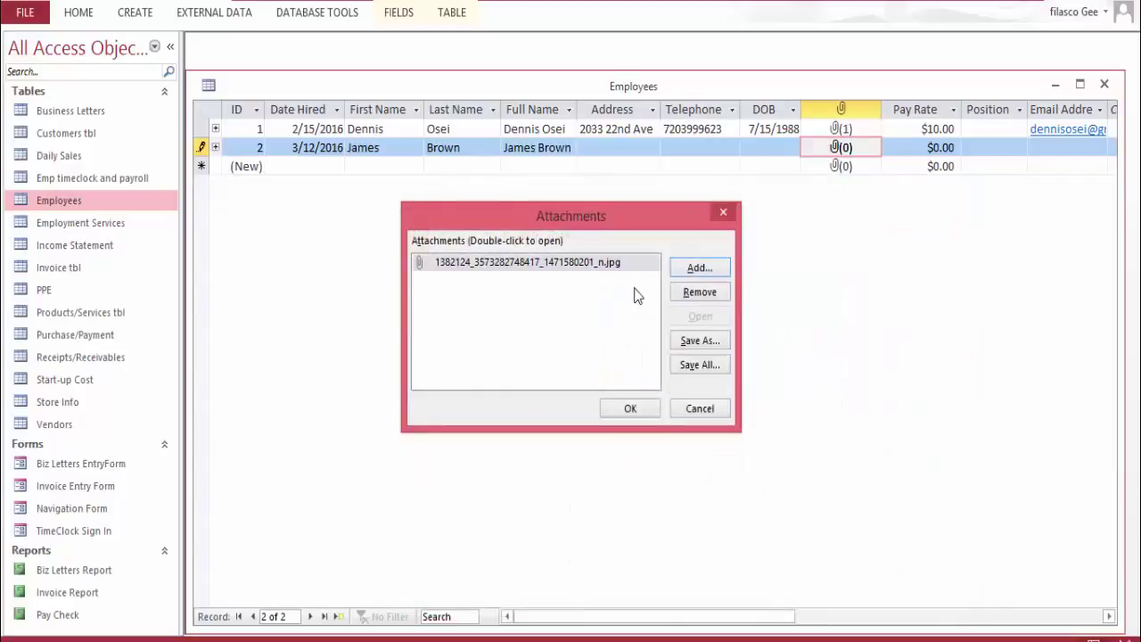
{"action": "left_click", "coordinate": [617, 407]}
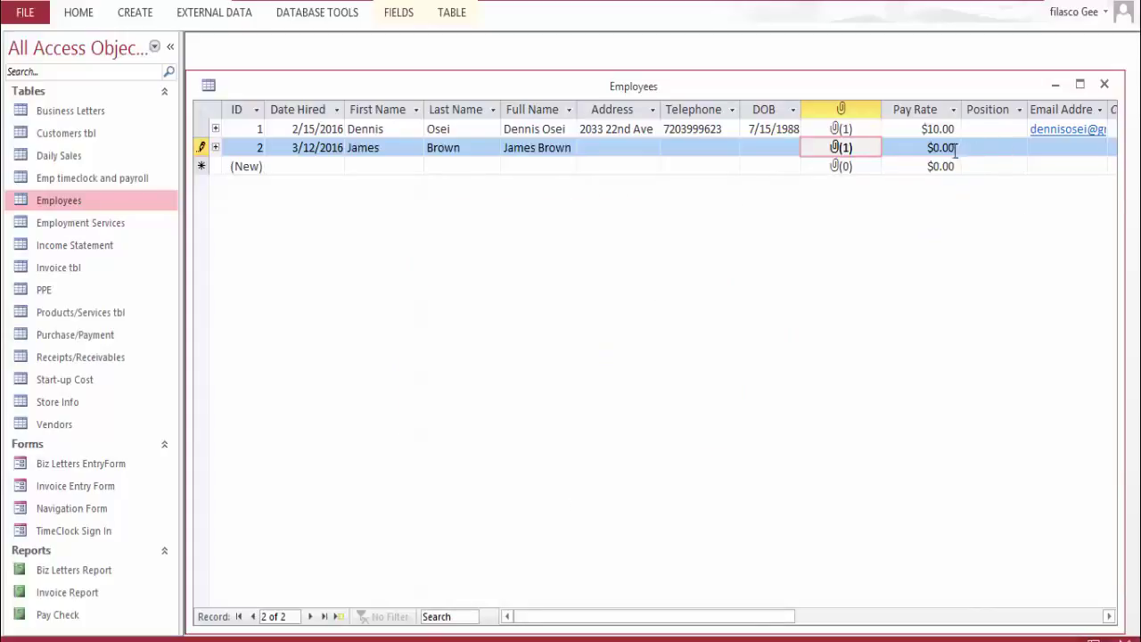
Set the new employee's Pay Rate to $12
{"action": "left_click_drag", "start_coordinate": [957, 147], "coordinate": [942, 147]}
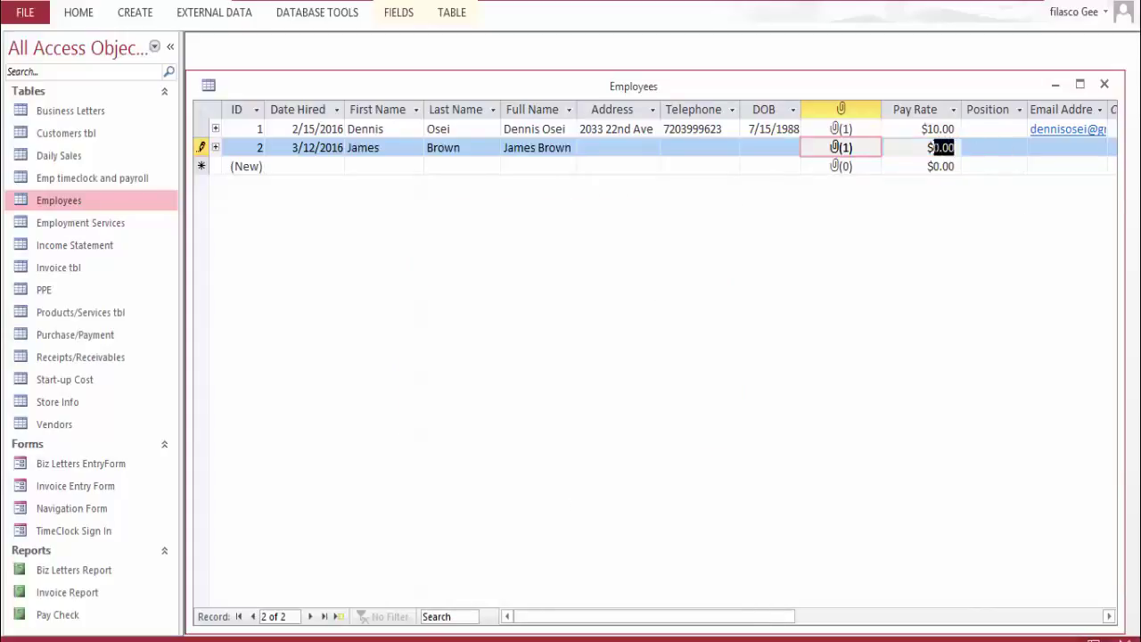
{"action": "type", "text": "12"}
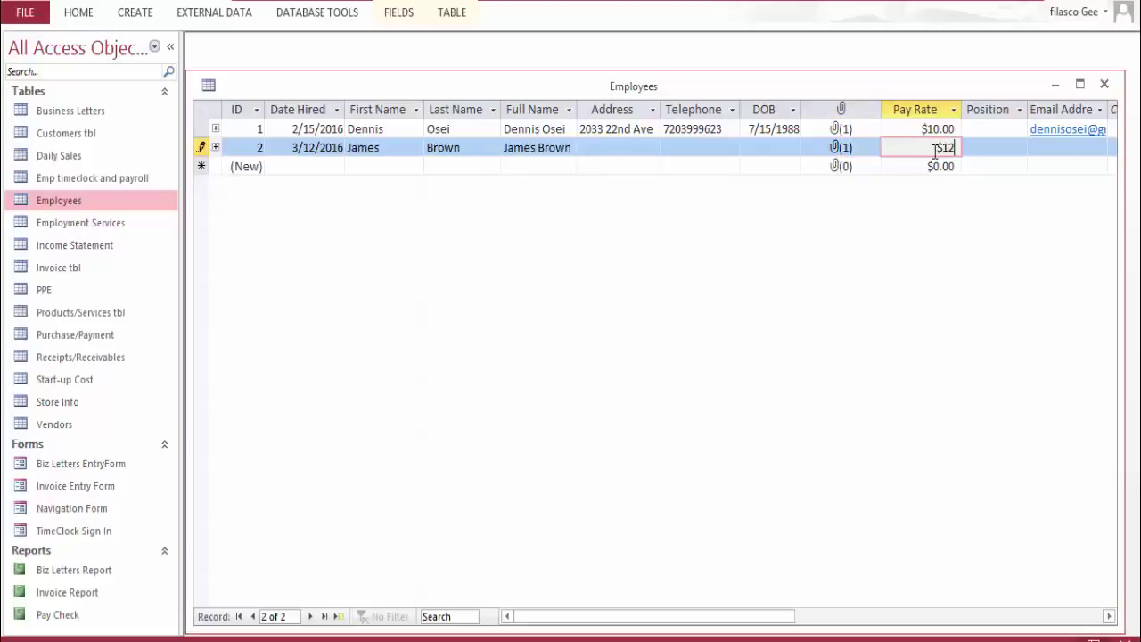
Commit the new employee's pay rate, check the Position choices, and examine the Title and Requirements fields in the Employment Services table
{"action": "key", "text": "Tab"}
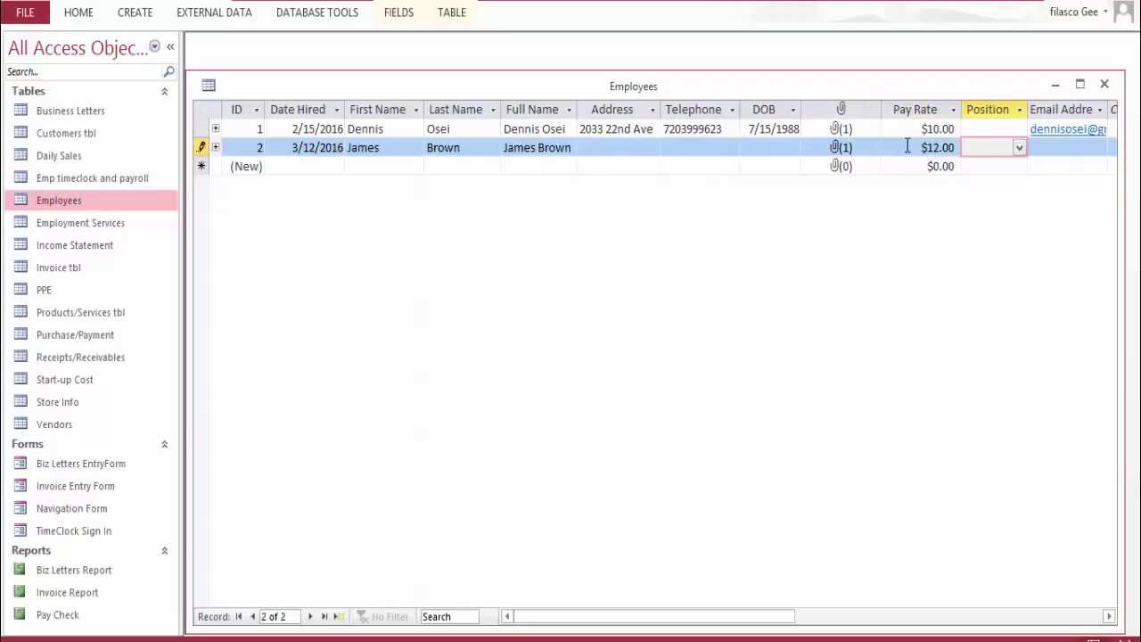
{"action": "left_click", "coordinate": [1021, 149]}
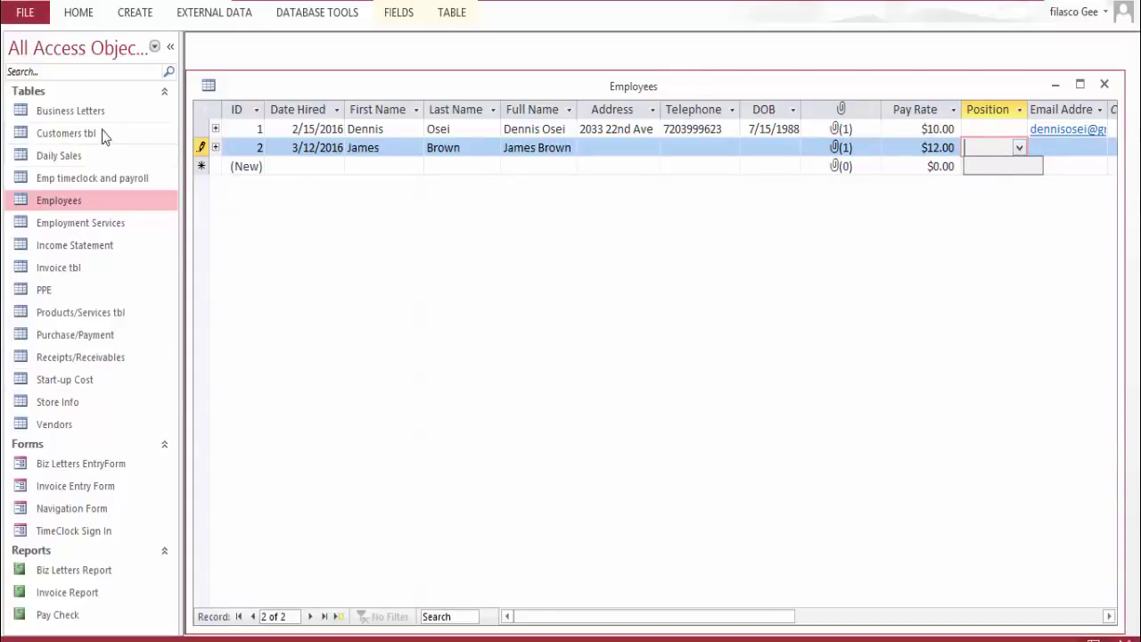
{"action": "double_click", "coordinate": [100, 234]}
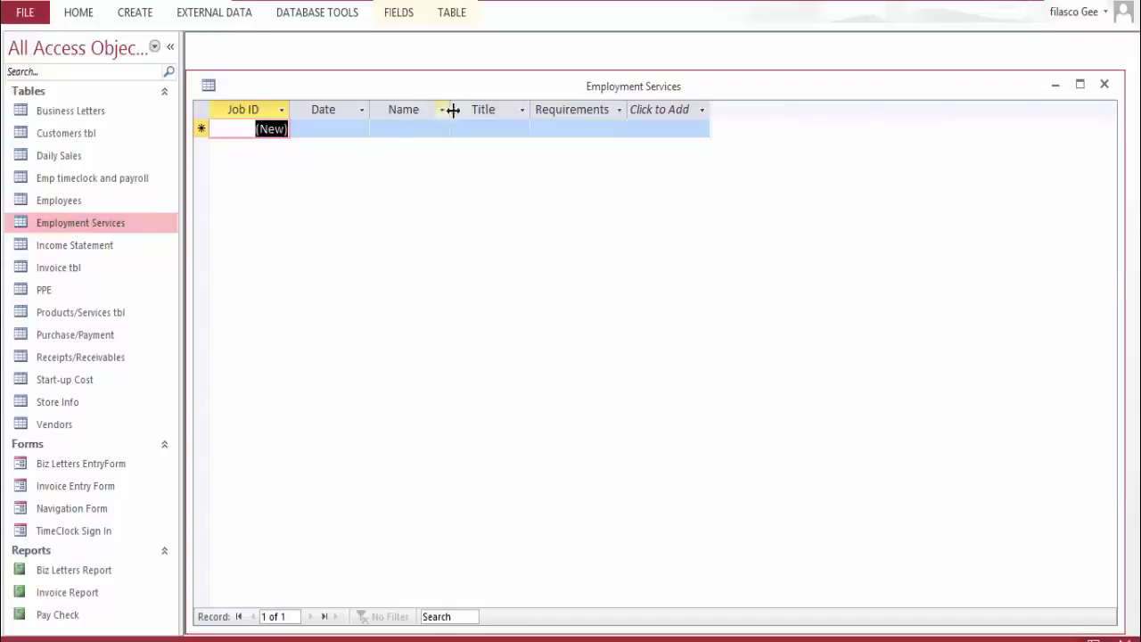
{"action": "left_click", "coordinate": [609, 132]}
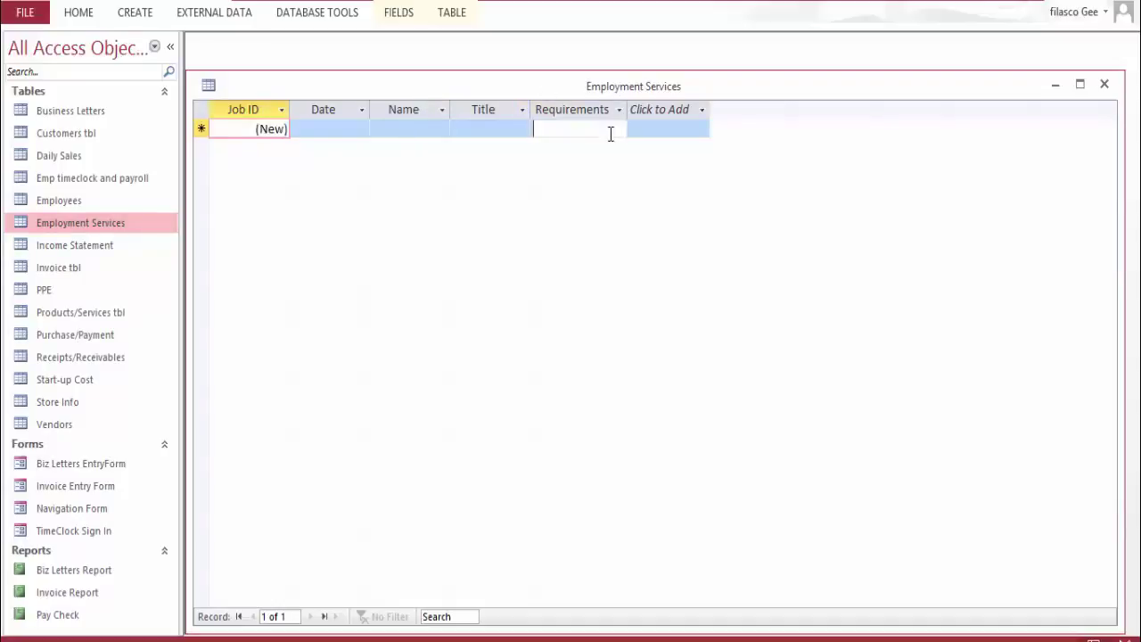
{"action": "key", "text": "Tab"}
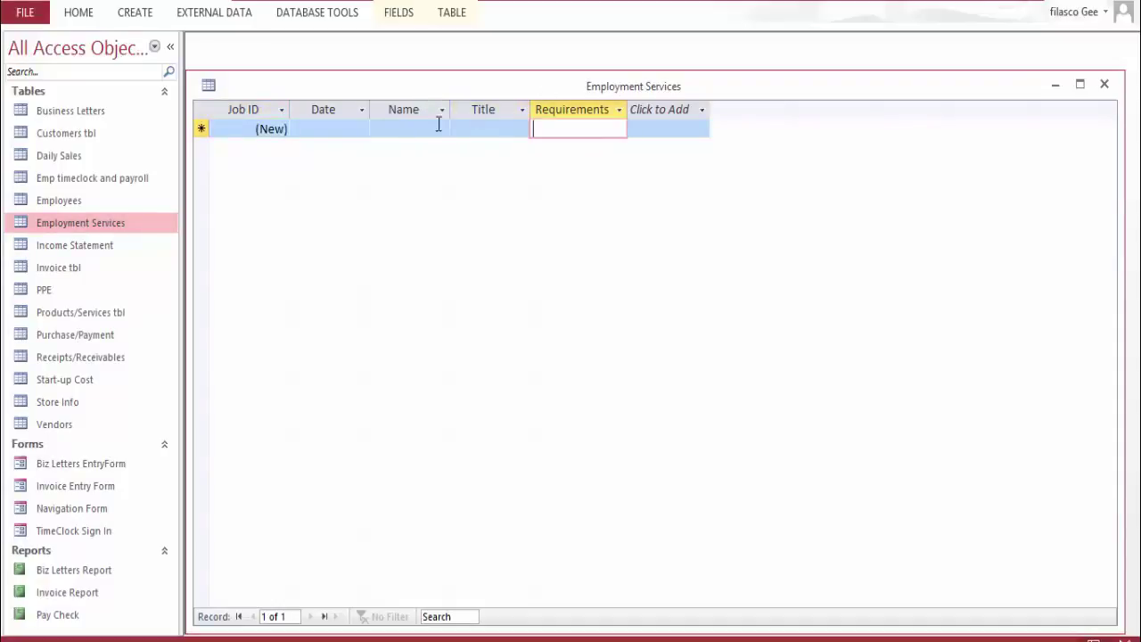
{"action": "left_click", "coordinate": [518, 129]}
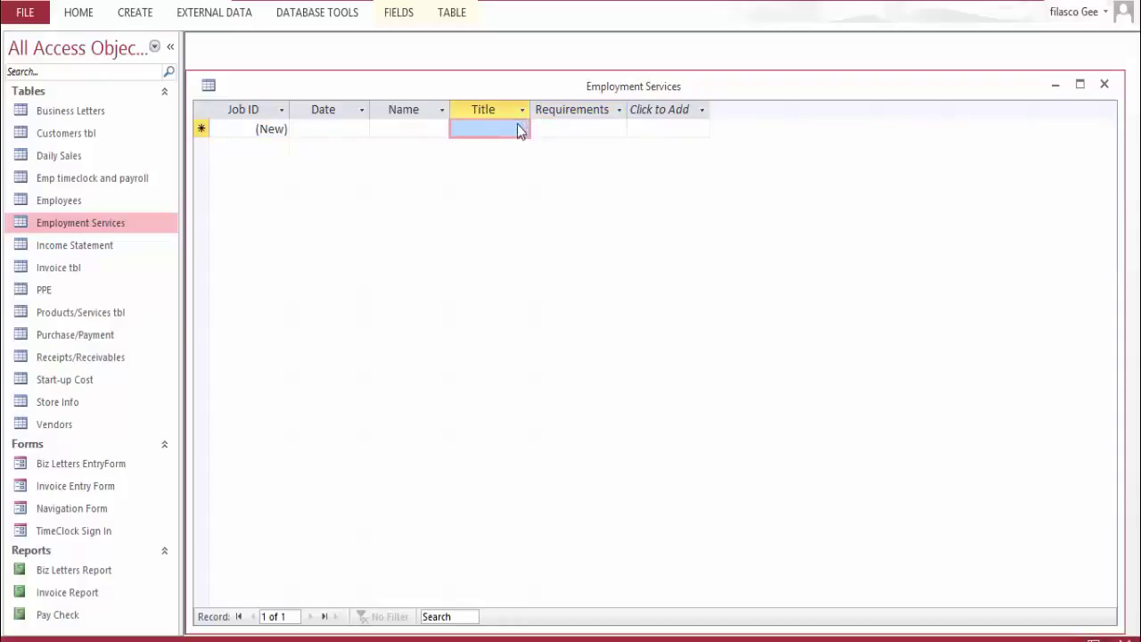
Close and reopen the Employees table and check the Position choices for the first employee
{"action": "left_click", "coordinate": [69, 201]}
{"action": "double_click", "coordinate": [70, 200]}
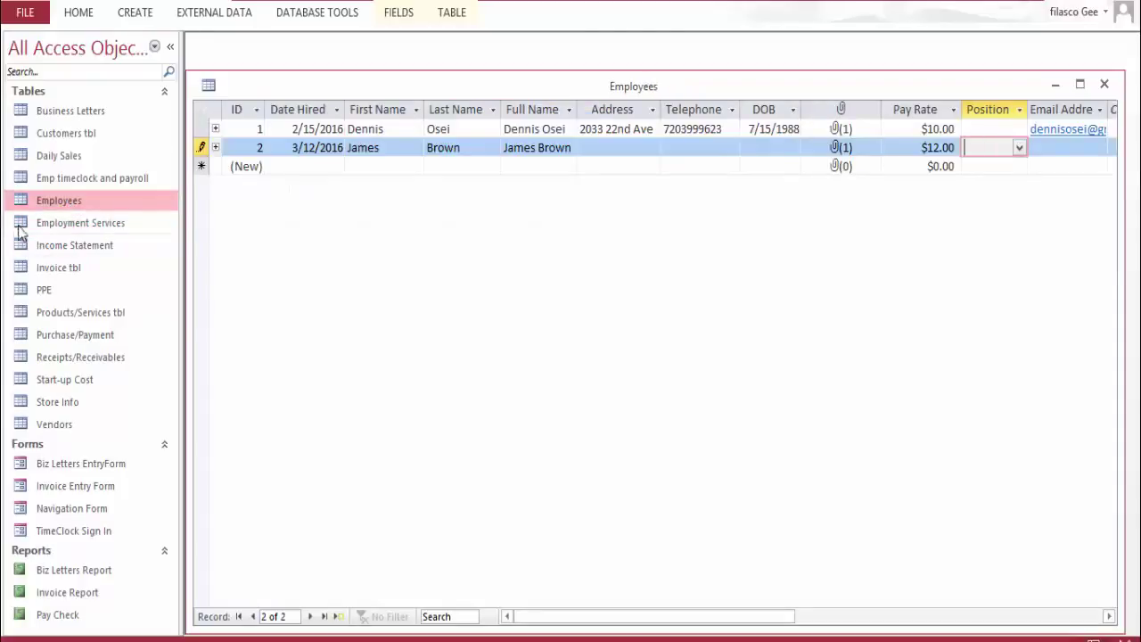
{"action": "left_click", "coordinate": [91, 223]}
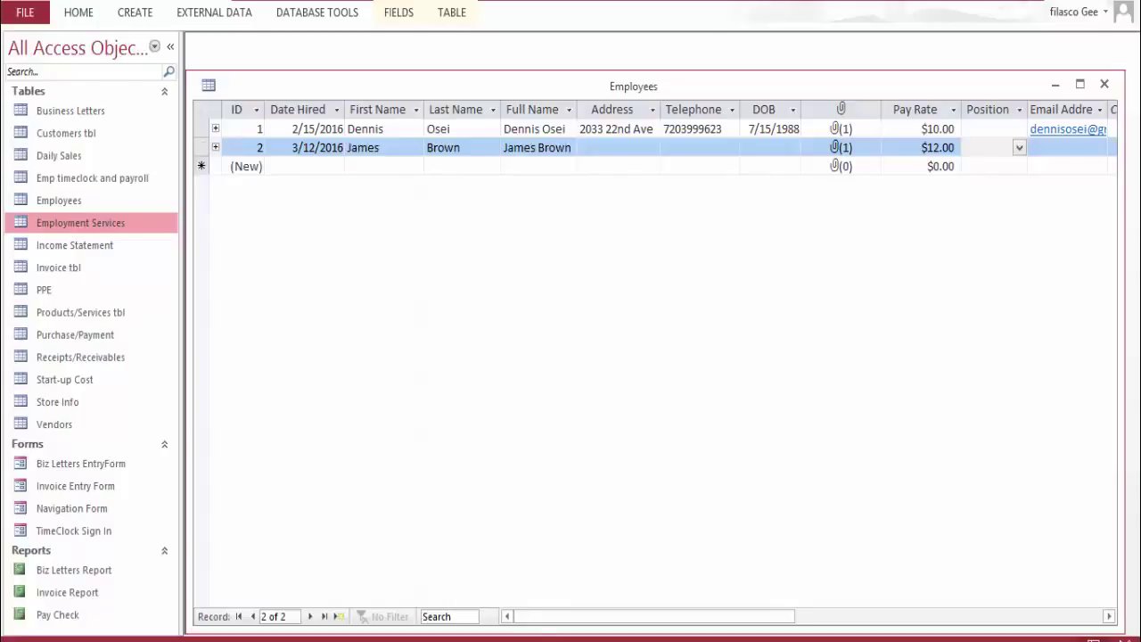
{"action": "left_click", "coordinate": [1103, 84]}
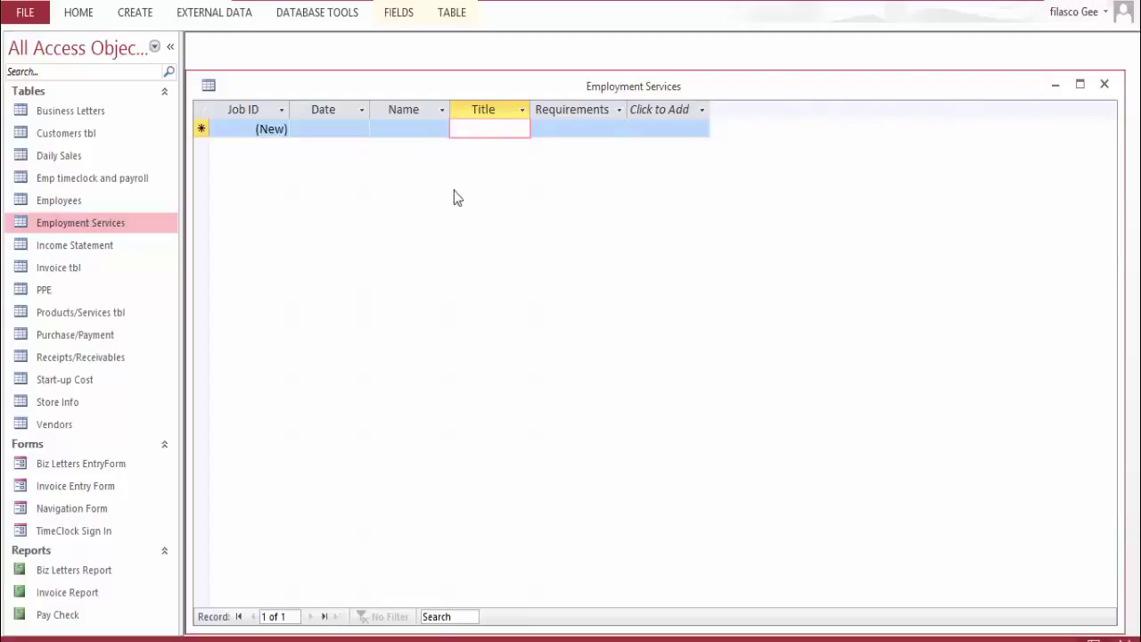
{"action": "double_click", "coordinate": [80, 199]}
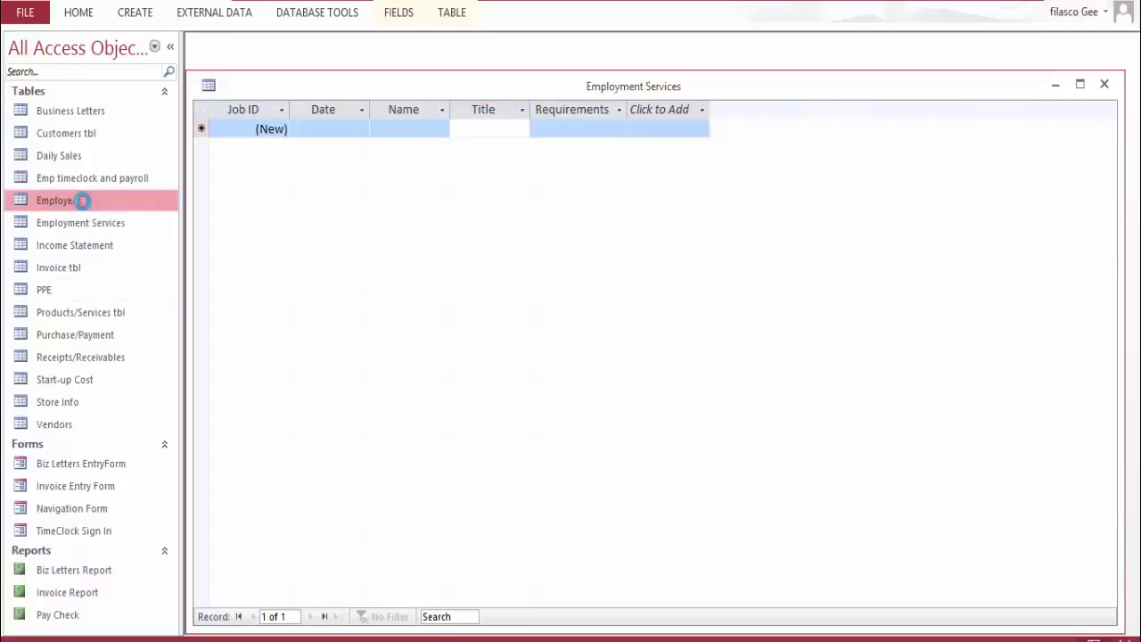
{"action": "left_click", "coordinate": [1007, 129]}
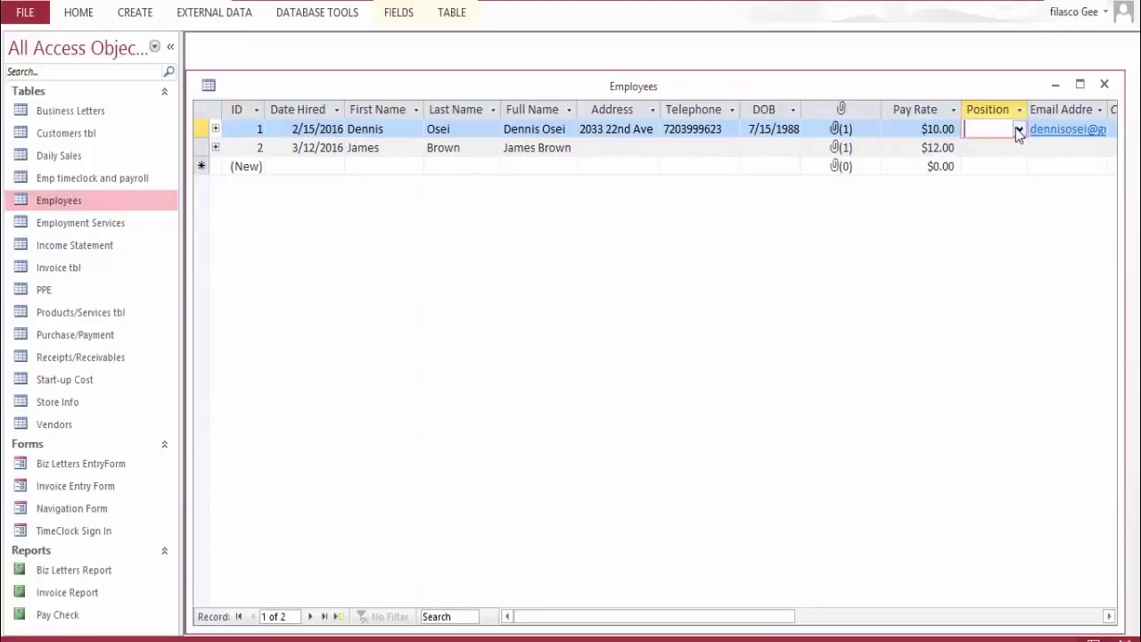
{"action": "left_click", "coordinate": [1019, 130]}
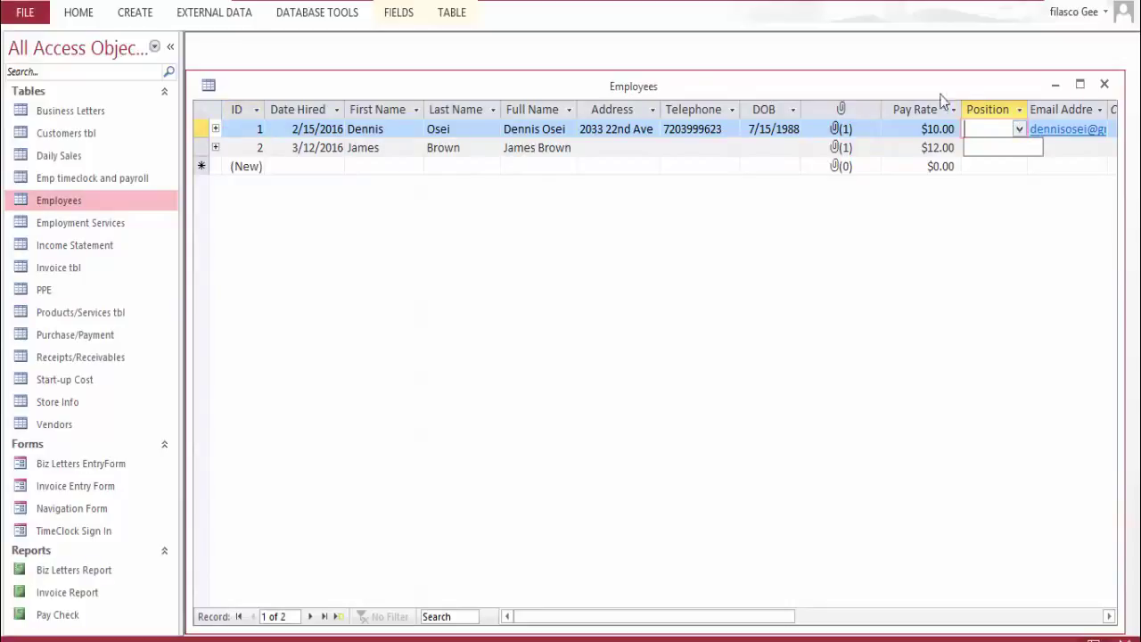
Expand the second employee's related payroll records and start a new one with Pay Rate 12
{"action": "left_click", "coordinate": [214, 147]}
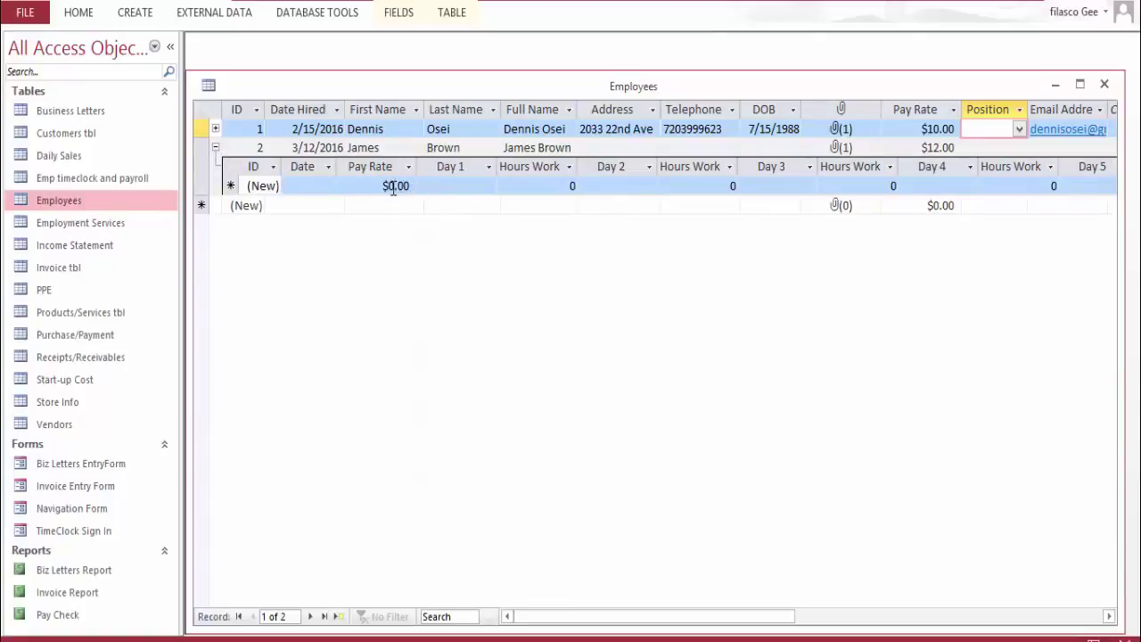
{"action": "left_click", "coordinate": [397, 187]}
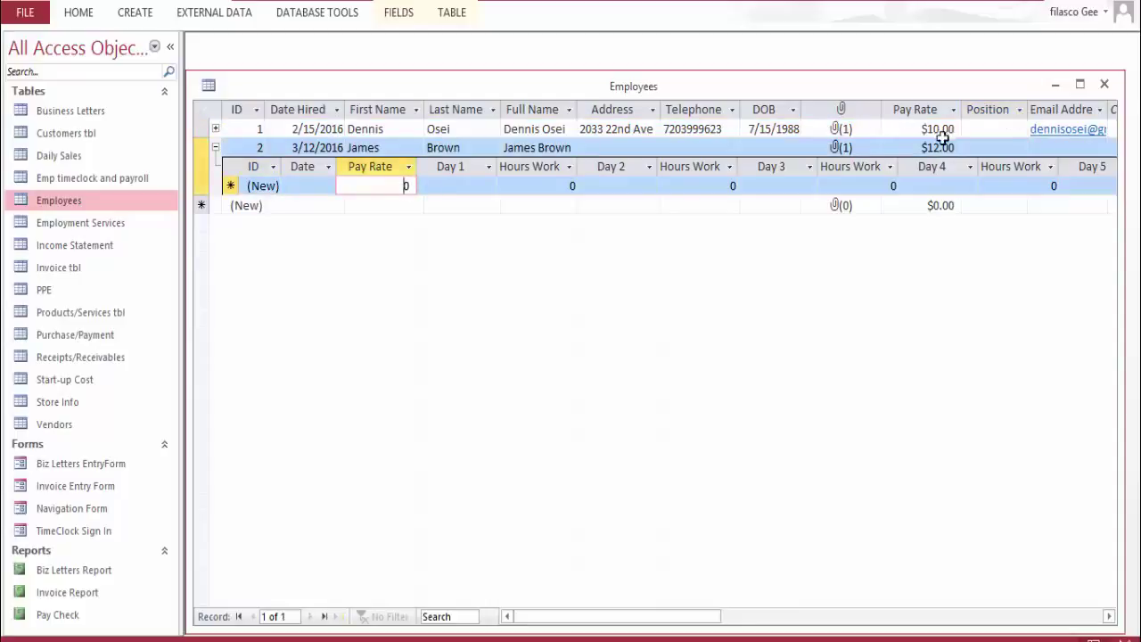
{"action": "type", "text": "12"}
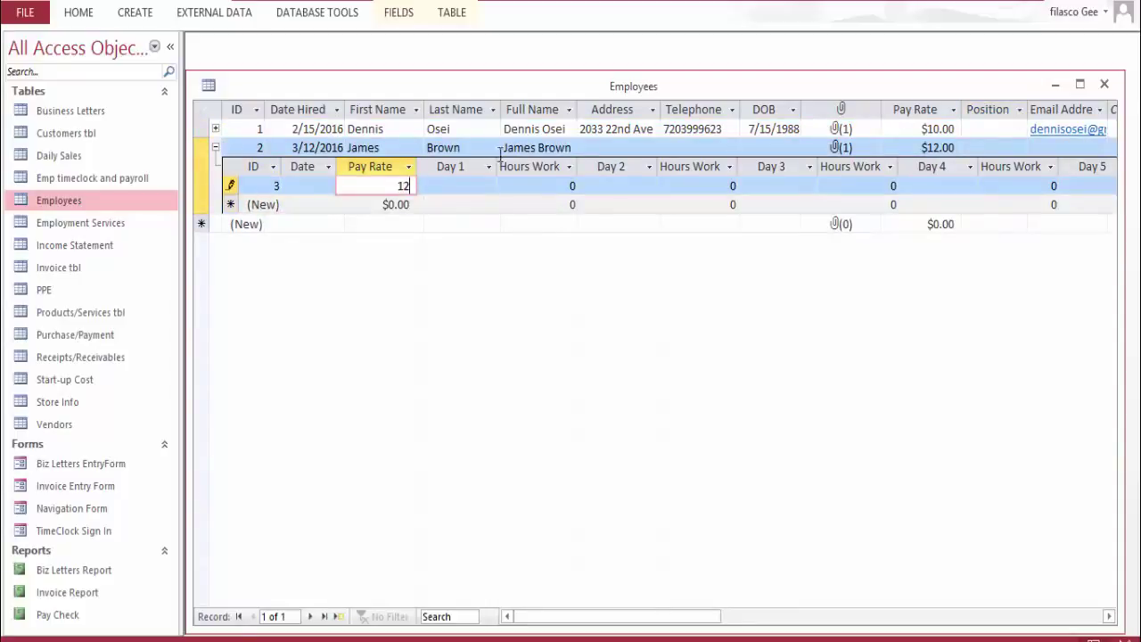
Set Day 1 to Monday with 12 hours worked in the second employee's payroll record
{"action": "left_click", "coordinate": [474, 186]}
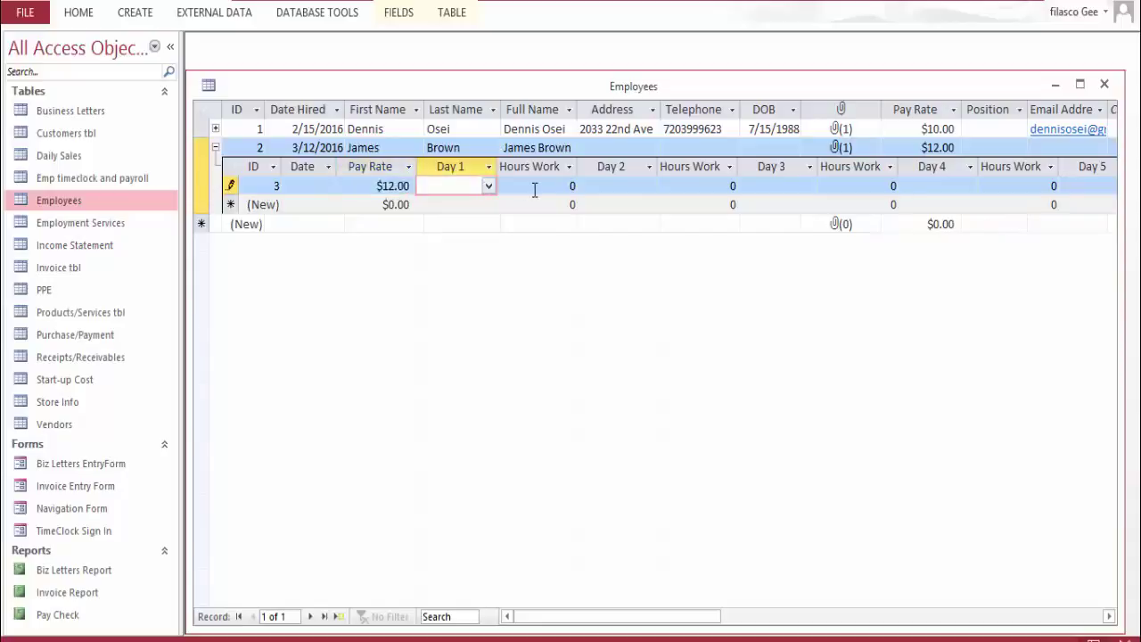
{"action": "left_click", "coordinate": [488, 186]}
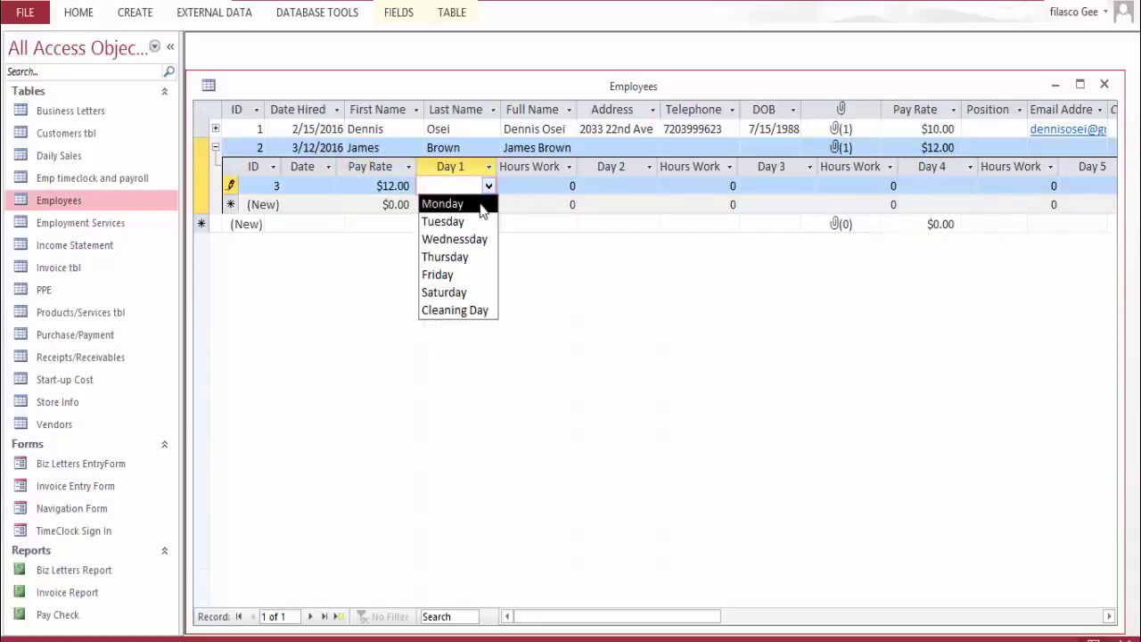
{"action": "left_click", "coordinate": [439, 198]}
{"action": "left_click", "coordinate": [553, 184]}
{"action": "left_click_drag", "start_coordinate": [552, 184], "coordinate": [594, 191]}
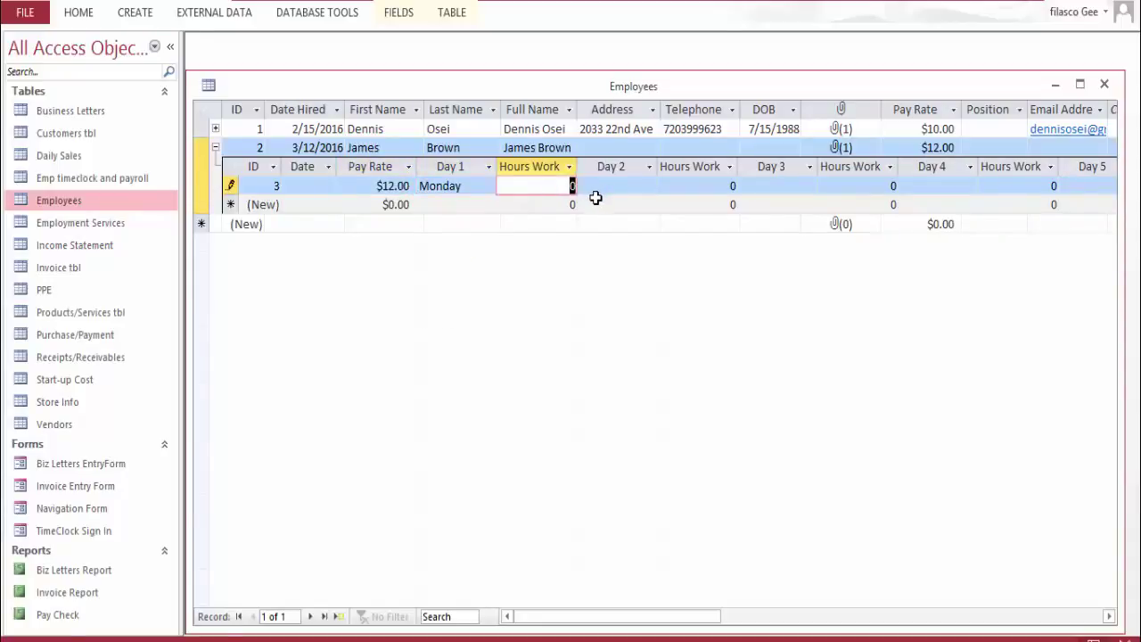
{"action": "type", "text": "12"}
{"action": "left_click", "coordinate": [675, 187]}
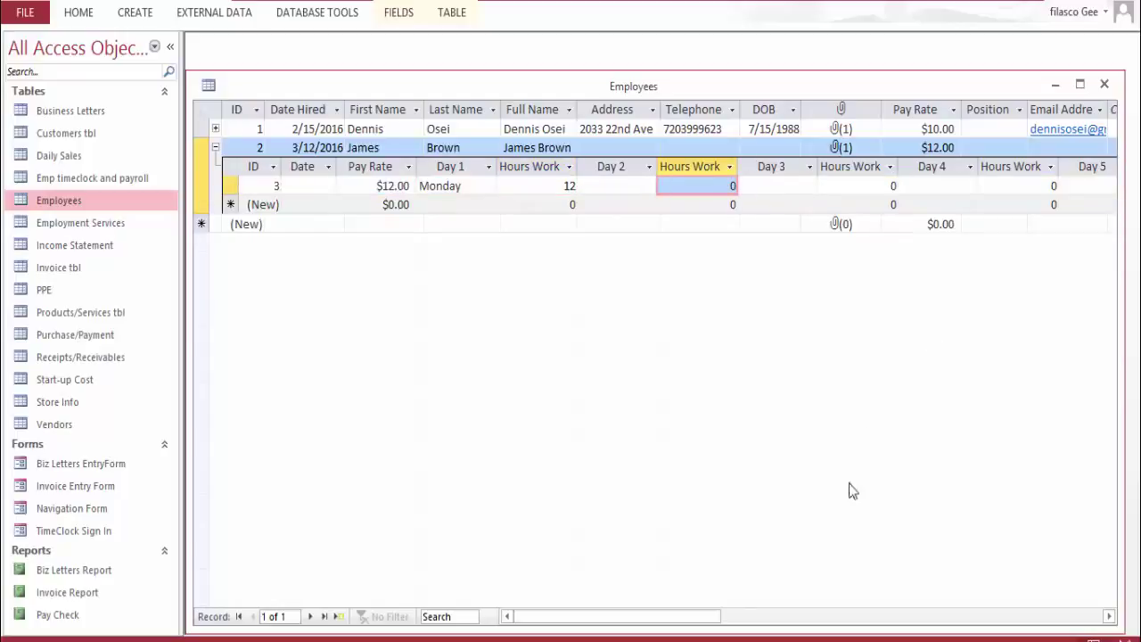
Collapse the second employee's payroll records and close the Employees table
{"action": "left_click_drag", "start_coordinate": [713, 615], "coordinate": [784, 590]}
{"action": "left_click", "coordinate": [215, 148]}
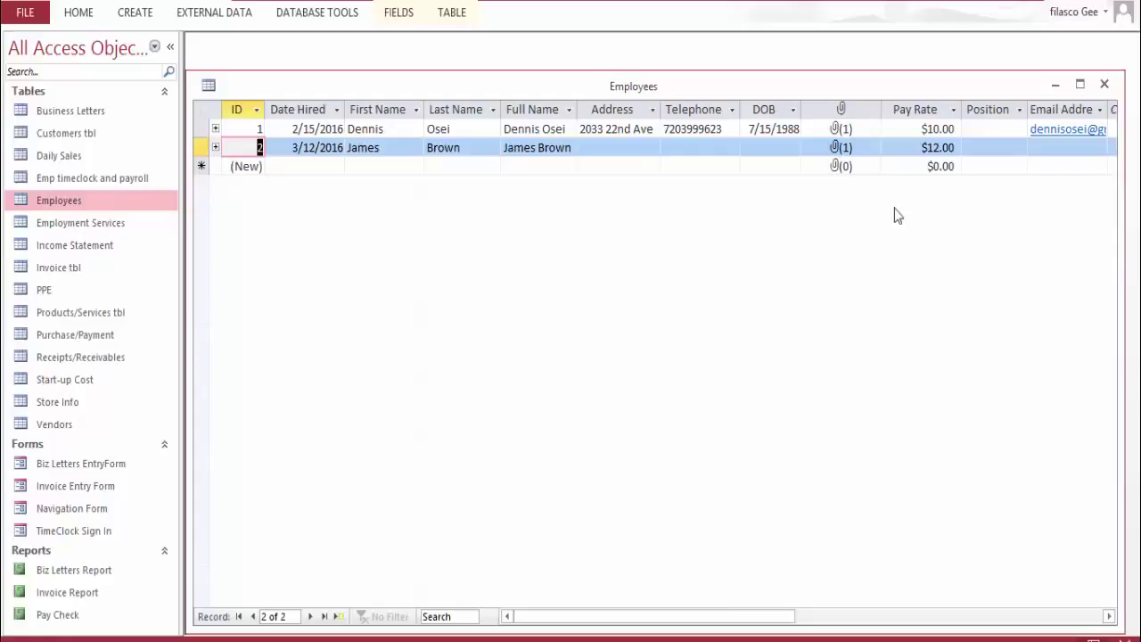
{"action": "left_click", "coordinate": [1104, 83]}
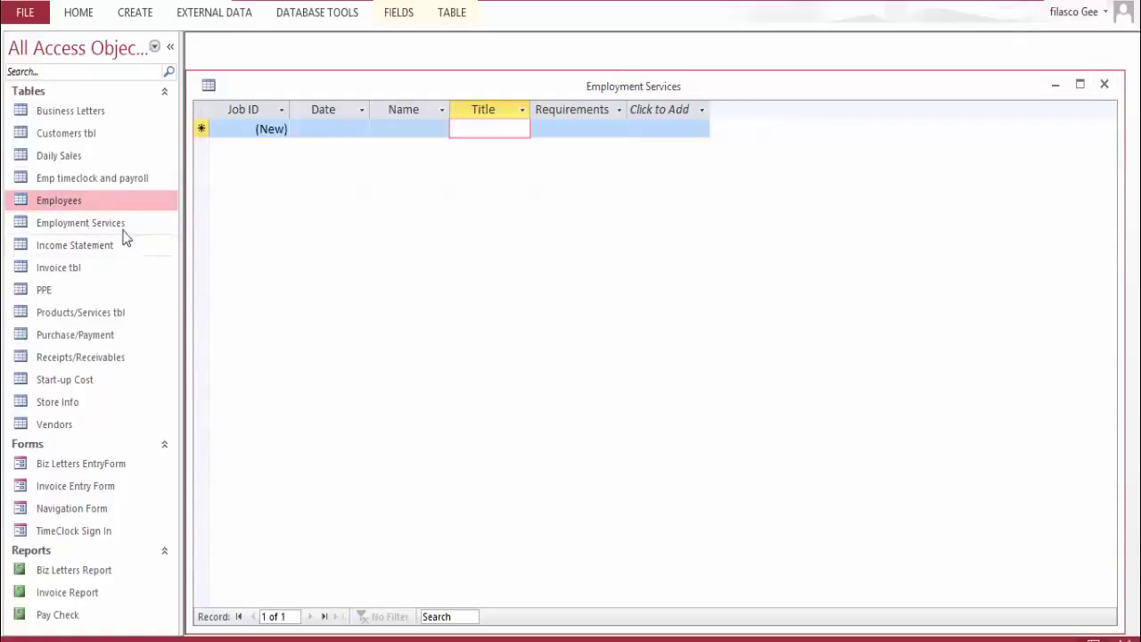
Open the Income Statement table and fit the Gross Income and Net Icome columns to their headings
{"action": "left_click", "coordinate": [106, 252]}
{"action": "double_click", "coordinate": [106, 252]}
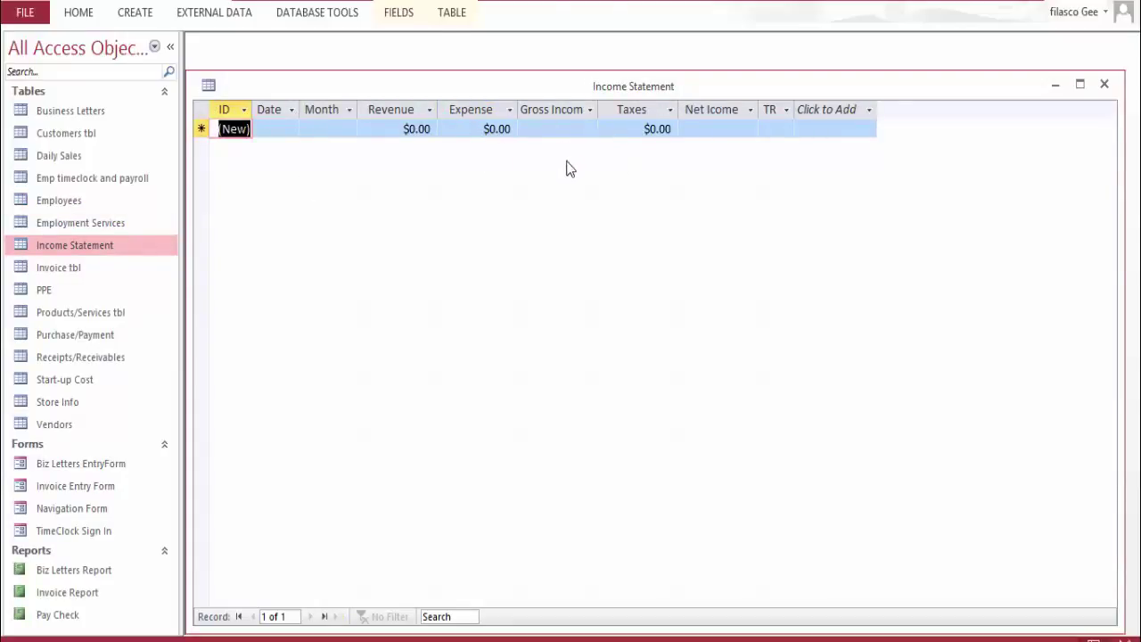
{"action": "double_click", "coordinate": [602, 108]}
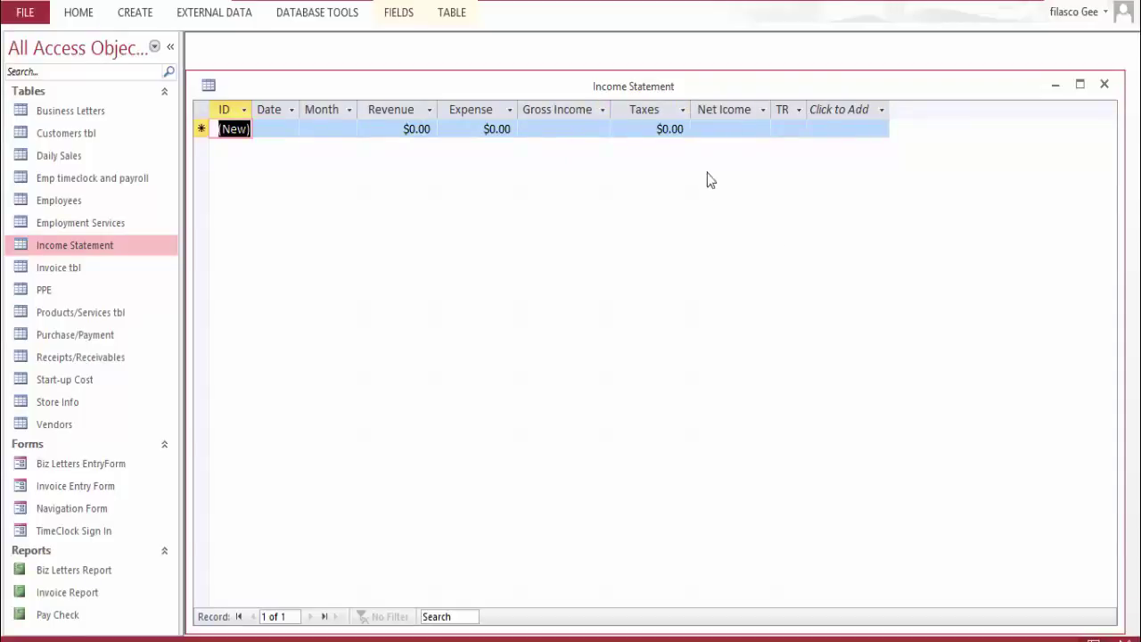
{"action": "double_click", "coordinate": [772, 109]}
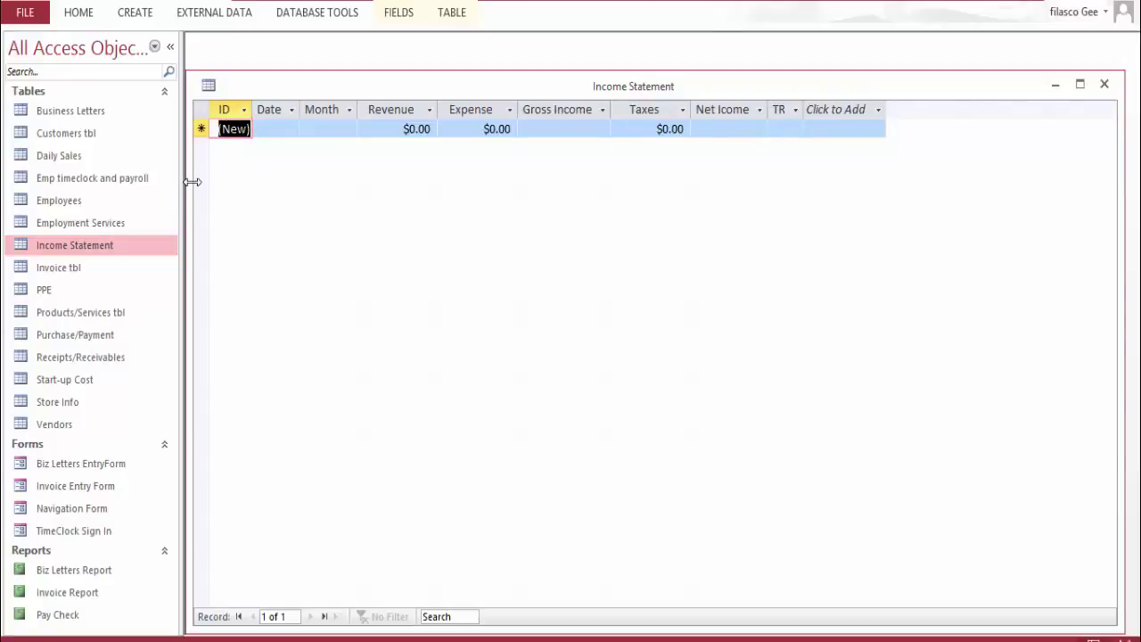
Examine the pay and tax columns in the Emp timeclock and payroll table and return to the Income Statement table
{"action": "double_click", "coordinate": [103, 178]}
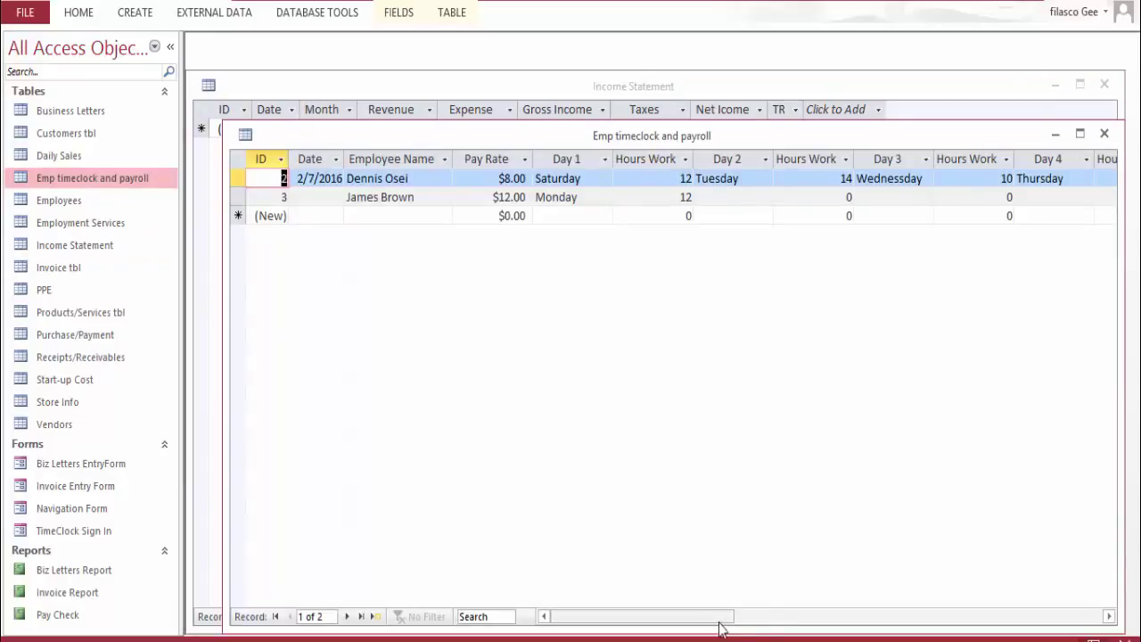
{"action": "left_click_drag", "start_coordinate": [713, 624], "coordinate": [954, 585]}
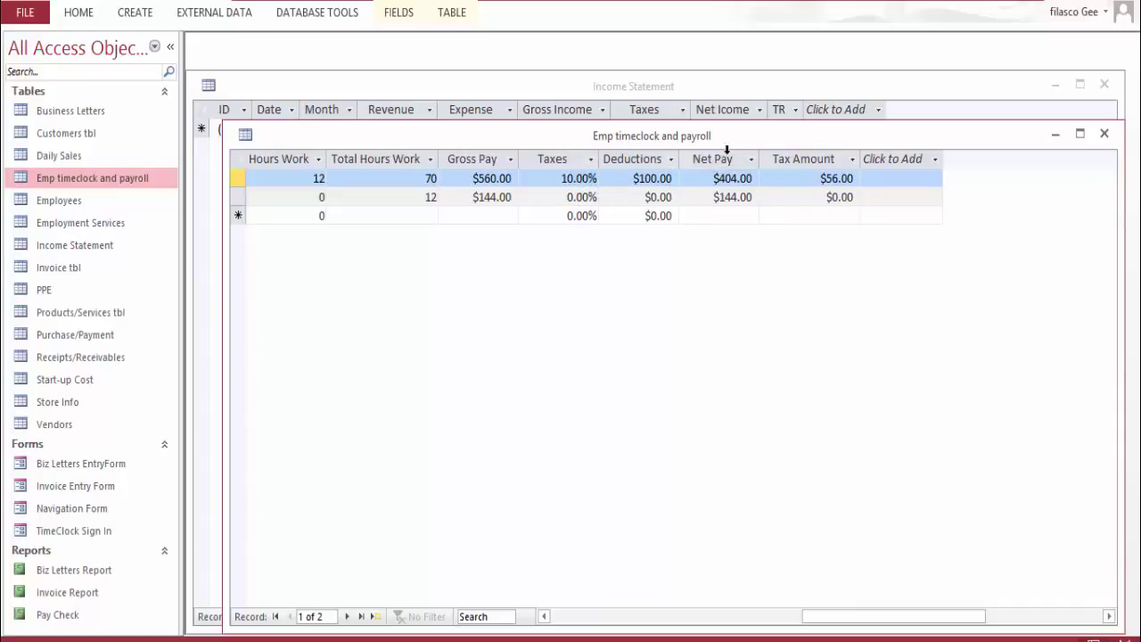
{"action": "left_click", "coordinate": [222, 129]}
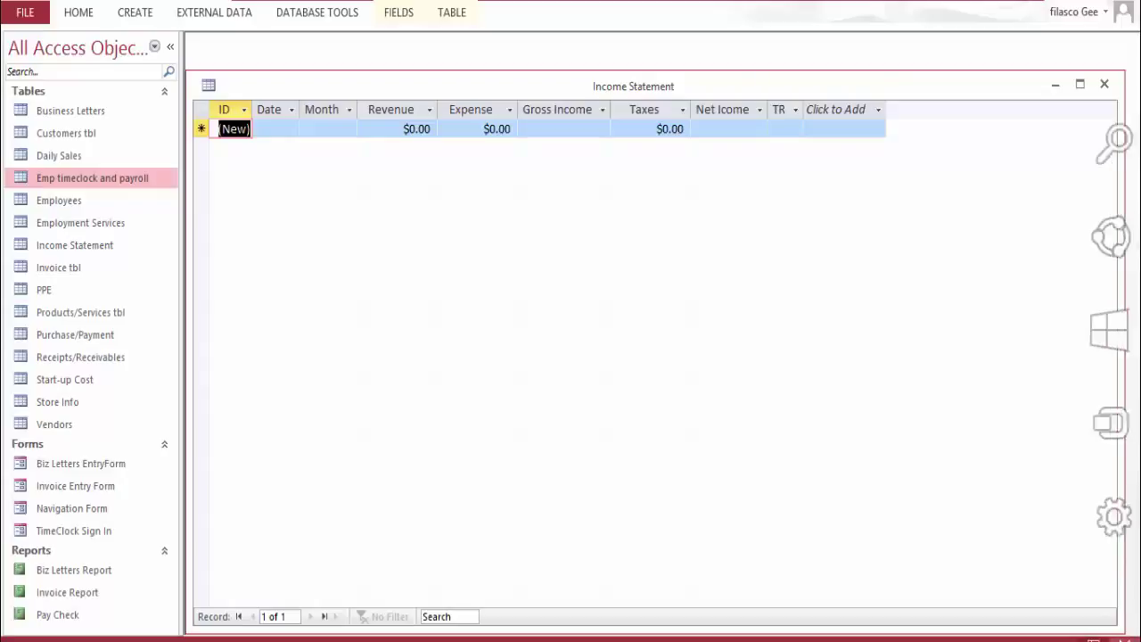
In the Income Statement design, review the gross and net income expressions and correct the misspelled field name to Net Income
{"action": "left_click", "coordinate": [1126, 638]}
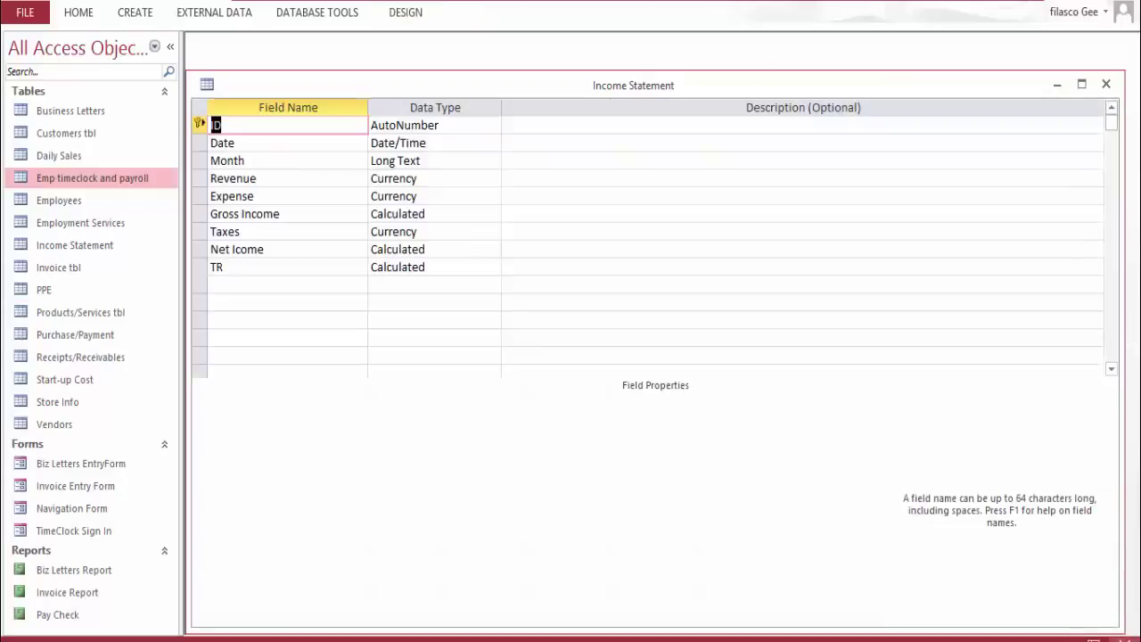
{"action": "left_click", "coordinate": [476, 218]}
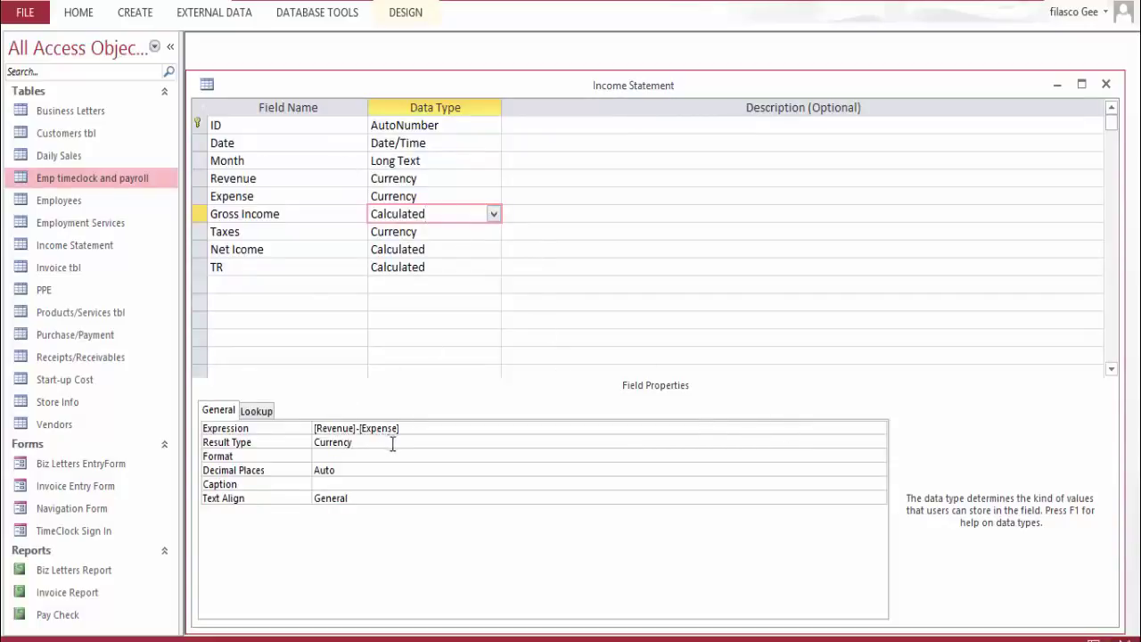
{"action": "left_click", "coordinate": [442, 255]}
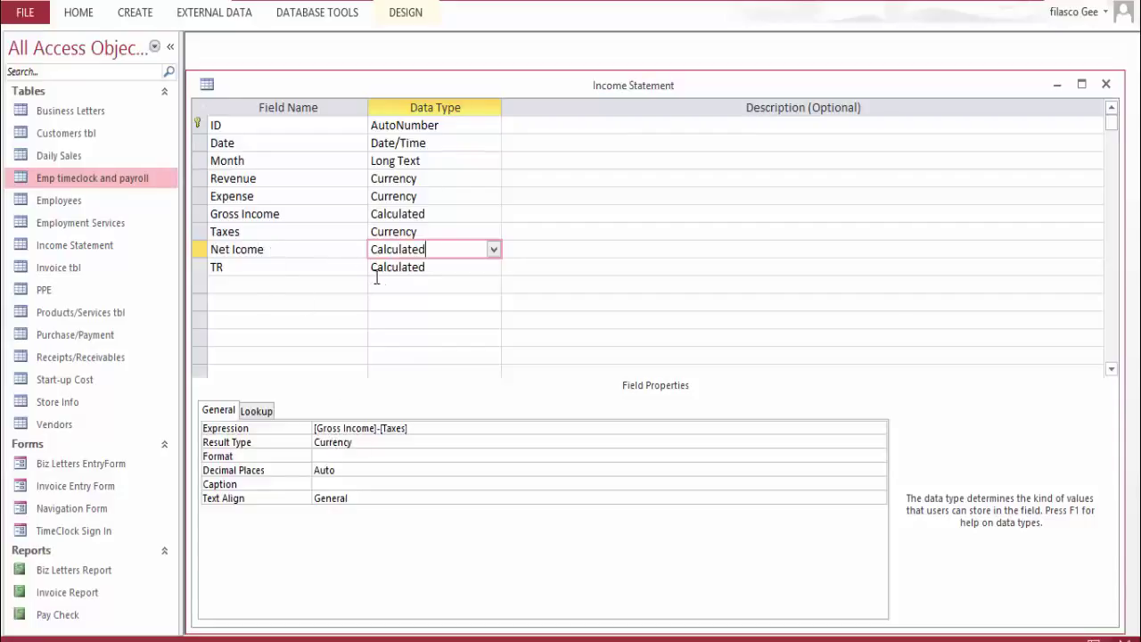
{"action": "left_click", "coordinate": [235, 250]}
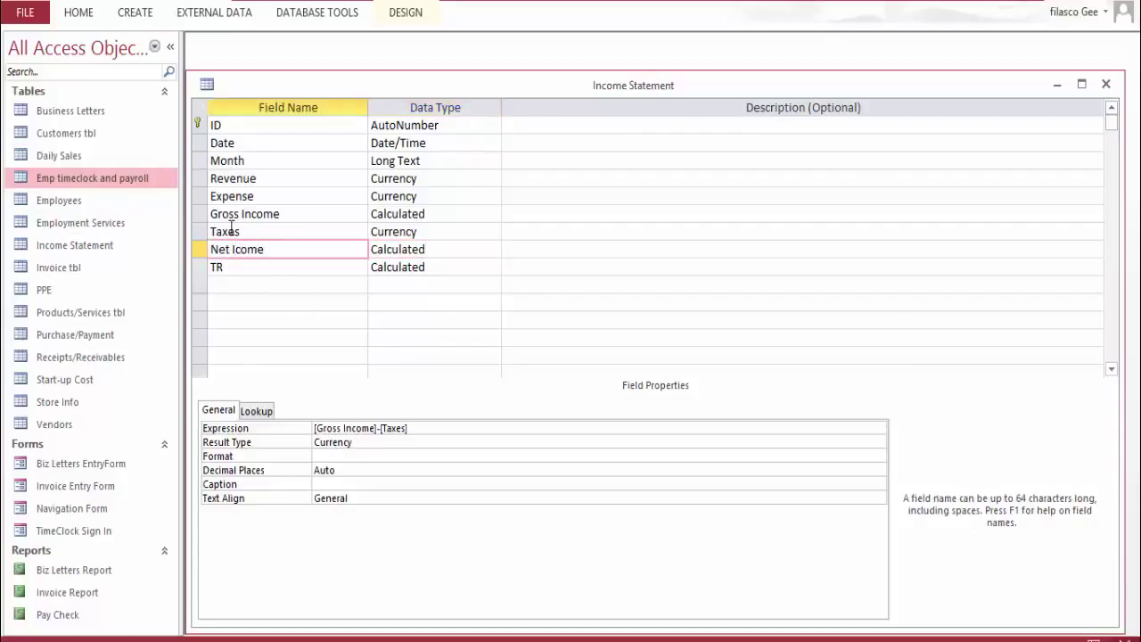
{"action": "type", "text": "n"}
Review the TR field's calculated expression and close the Income Statement table, saving its changes
{"action": "left_click", "coordinate": [431, 269]}
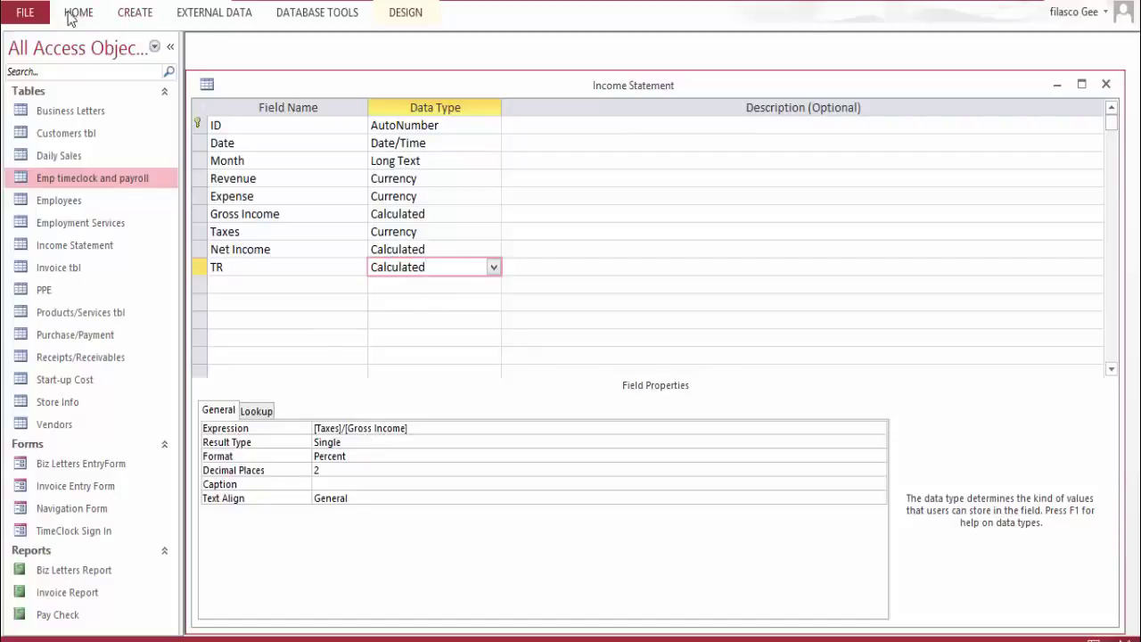
{"action": "left_click", "coordinate": [1105, 84]}
{"action": "left_click", "coordinate": [508, 381]}
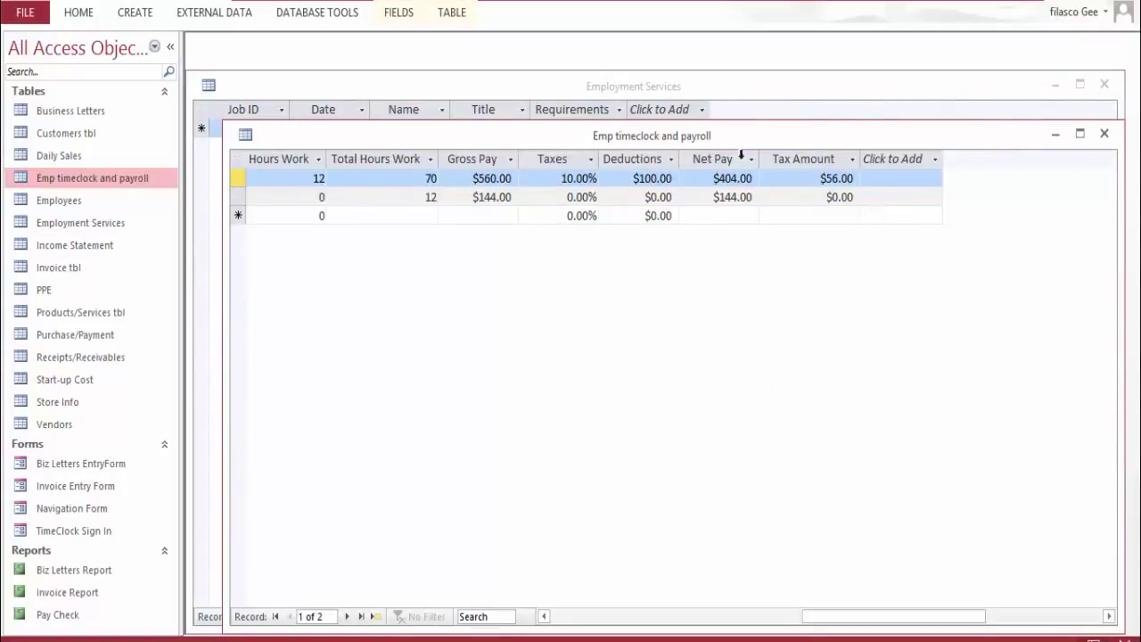
Close the Emp timeclock and payroll and Employment Services tables, and open Invoice tbl
{"action": "left_click", "coordinate": [1103, 133]}
{"action": "left_click", "coordinate": [1103, 85]}
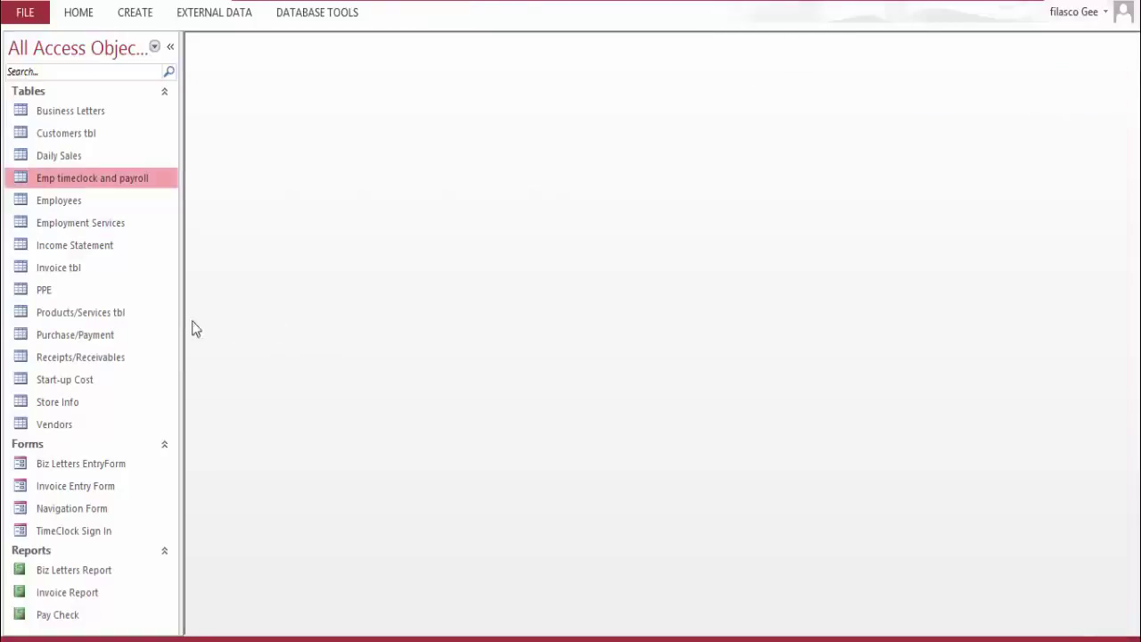
{"action": "double_click", "coordinate": [76, 273]}
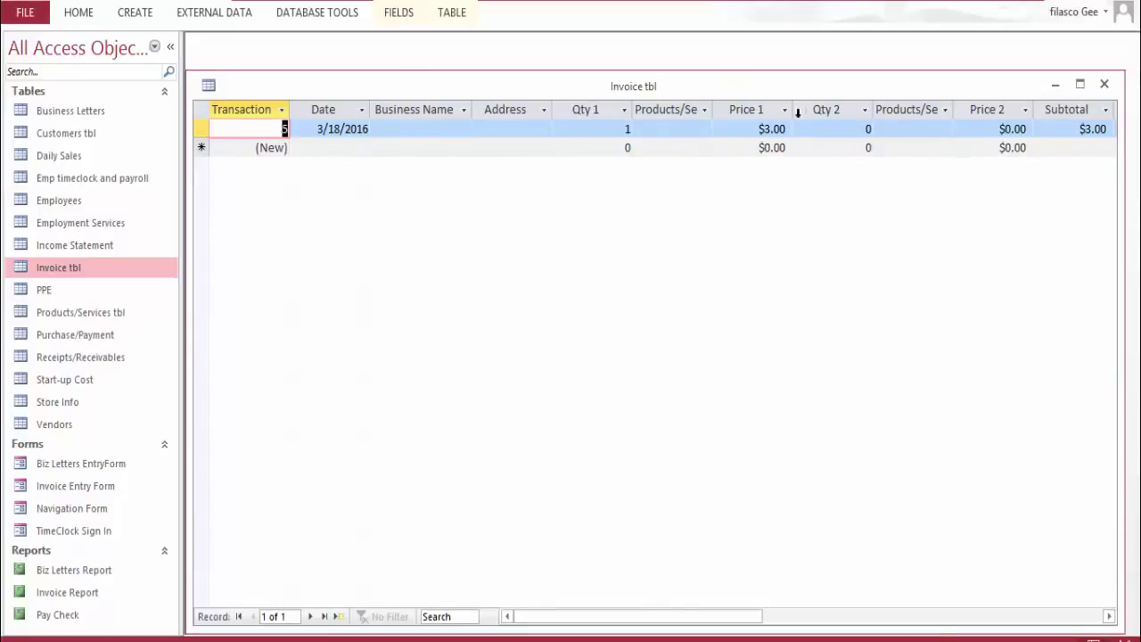
Check the first product lookup in the 3/18/2016 invoice record and set Qty 1 to 3
{"action": "left_click", "coordinate": [685, 129]}
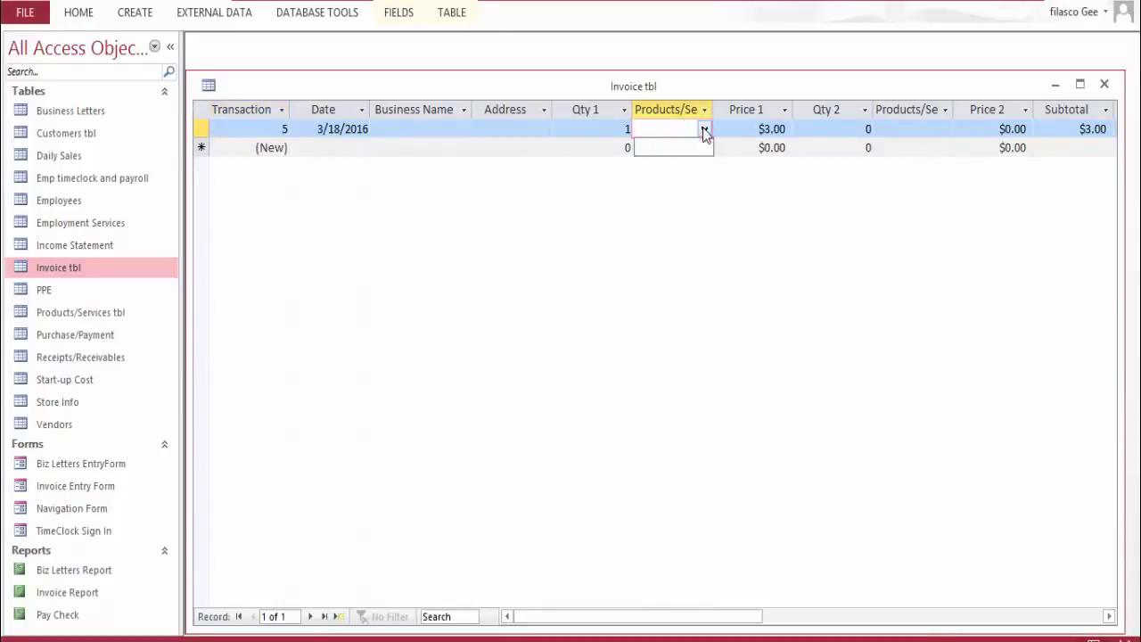
{"action": "left_click", "coordinate": [526, 131]}
{"action": "left_click", "coordinate": [435, 122]}
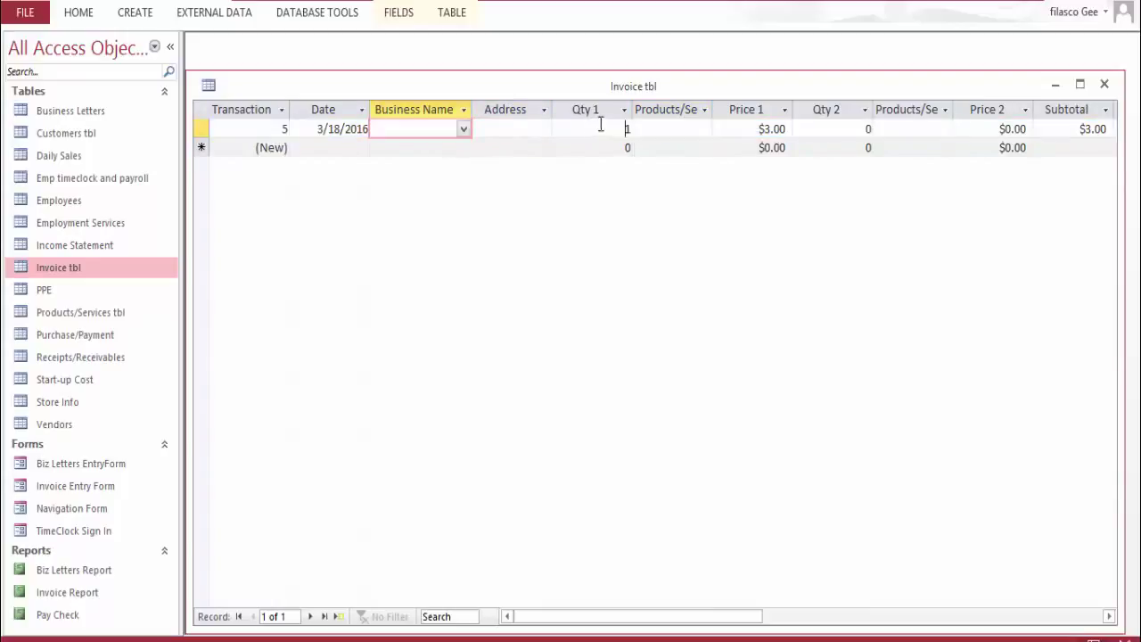
{"action": "left_click", "coordinate": [627, 128]}
{"action": "key", "text": "BackSpace"}
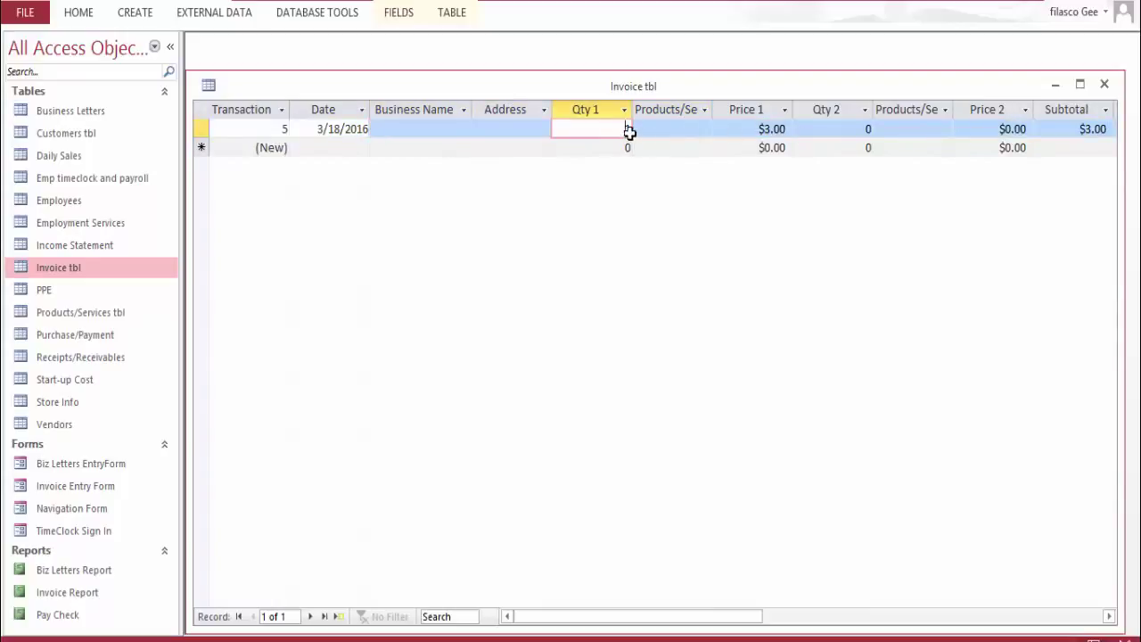
{"action": "double_click", "coordinate": [626, 129]}
{"action": "type", "text": "3"}
{"action": "left_click", "coordinate": [674, 128]}
{"action": "left_click", "coordinate": [770, 128]}
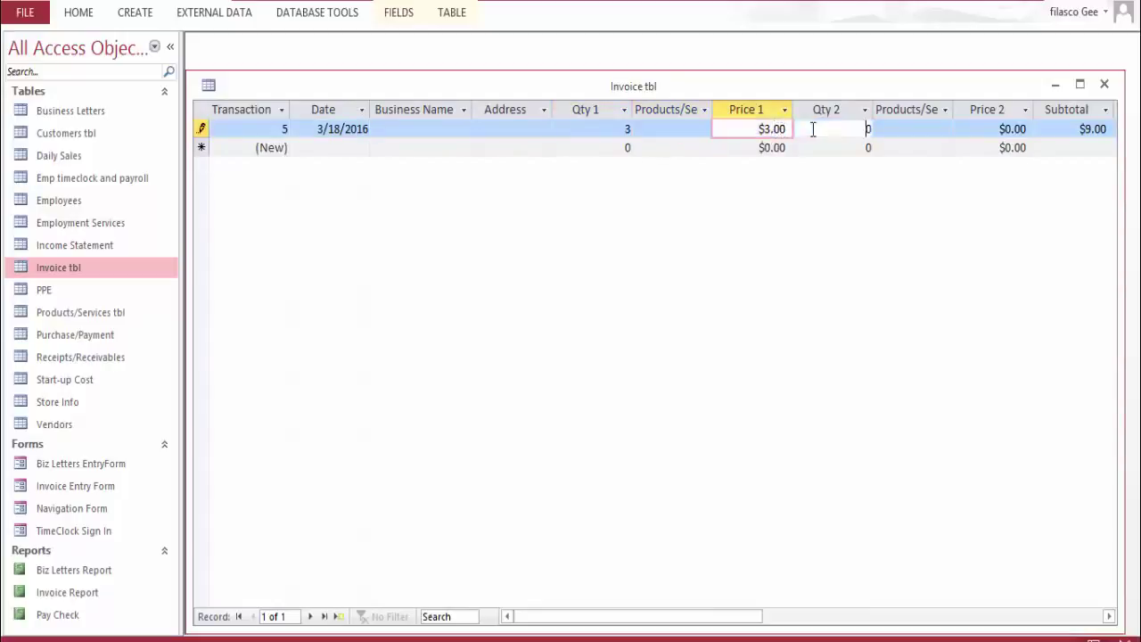
Set Qty 2 to 3 in the same invoice record, leaving the second product field empty
{"action": "double_click", "coordinate": [813, 129]}
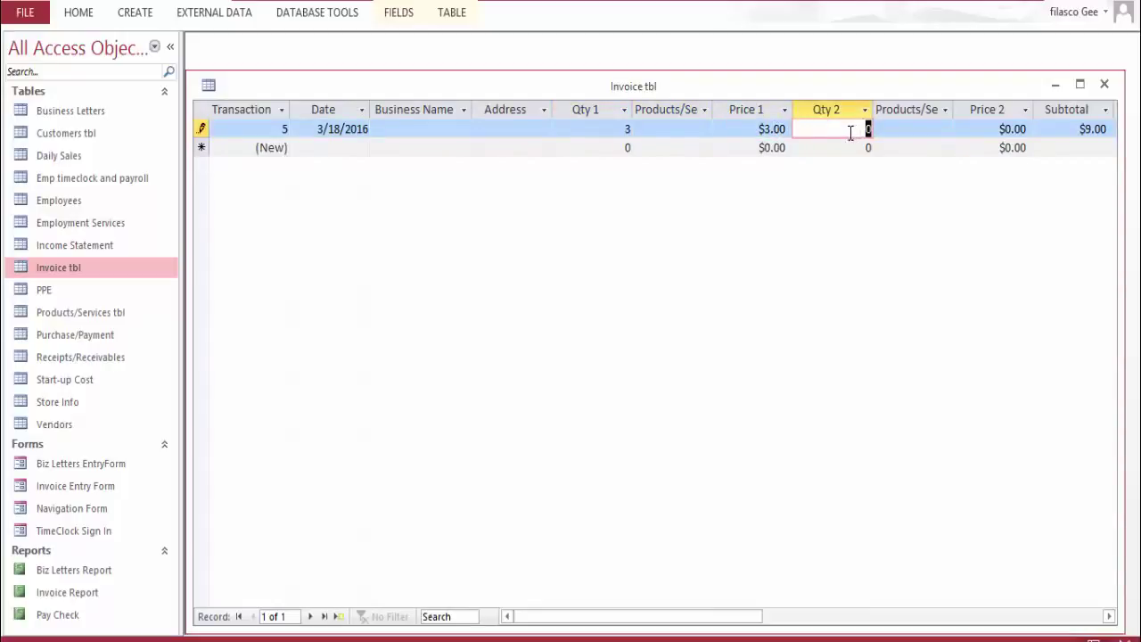
{"action": "type", "text": "3"}
{"action": "left_click", "coordinate": [914, 128]}
{"action": "type", "text": "33"}
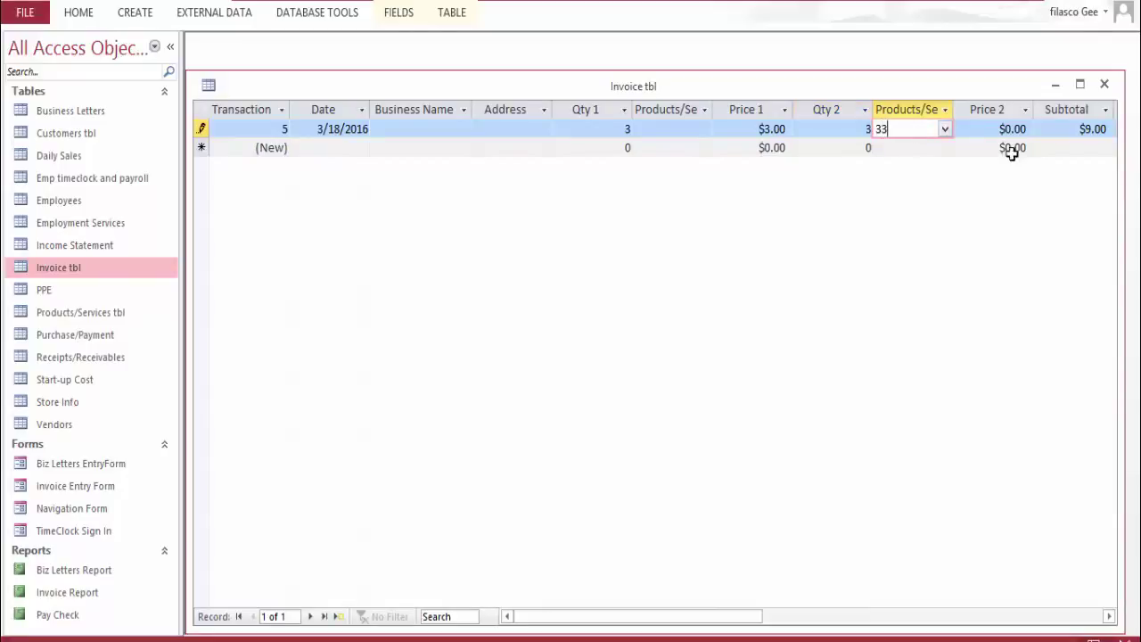
{"action": "key", "text": "BackSpace"}
{"action": "key", "text": "BackSpace"}
{"action": "key", "text": "Tab"}
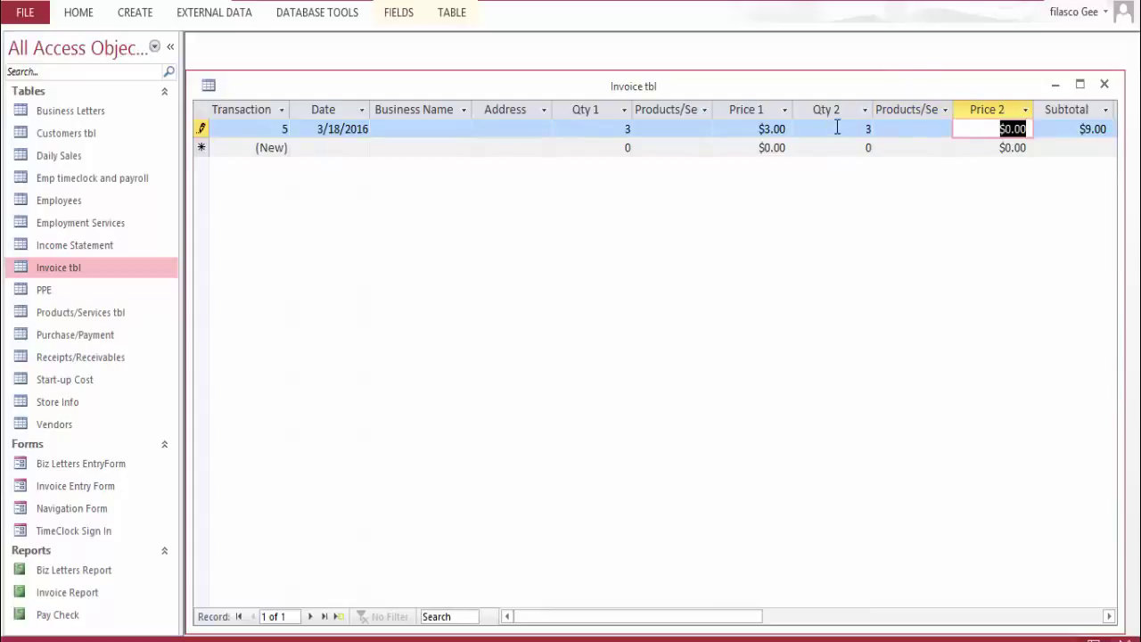
{"action": "left_click", "coordinate": [889, 128]}
{"action": "key", "text": "Tab"}
{"action": "key", "text": "Tab"}
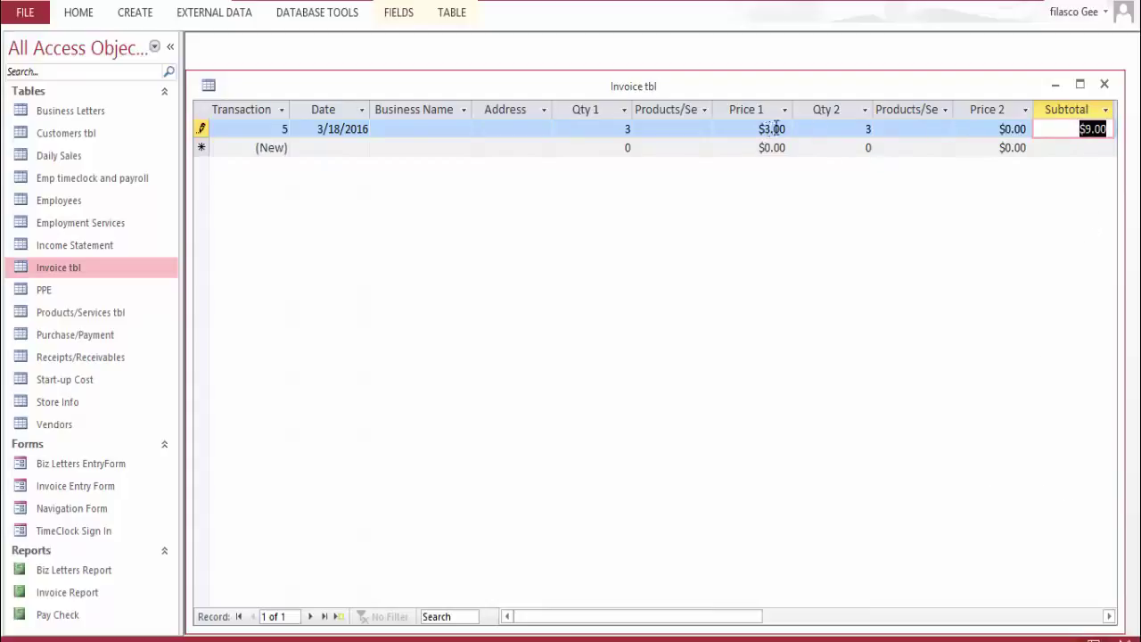
Set Price 2 to $2.00 on the invoice and commit the record by moving on to a new one
{"action": "left_click", "coordinate": [1007, 129]}
{"action": "double_click", "coordinate": [1007, 129]}
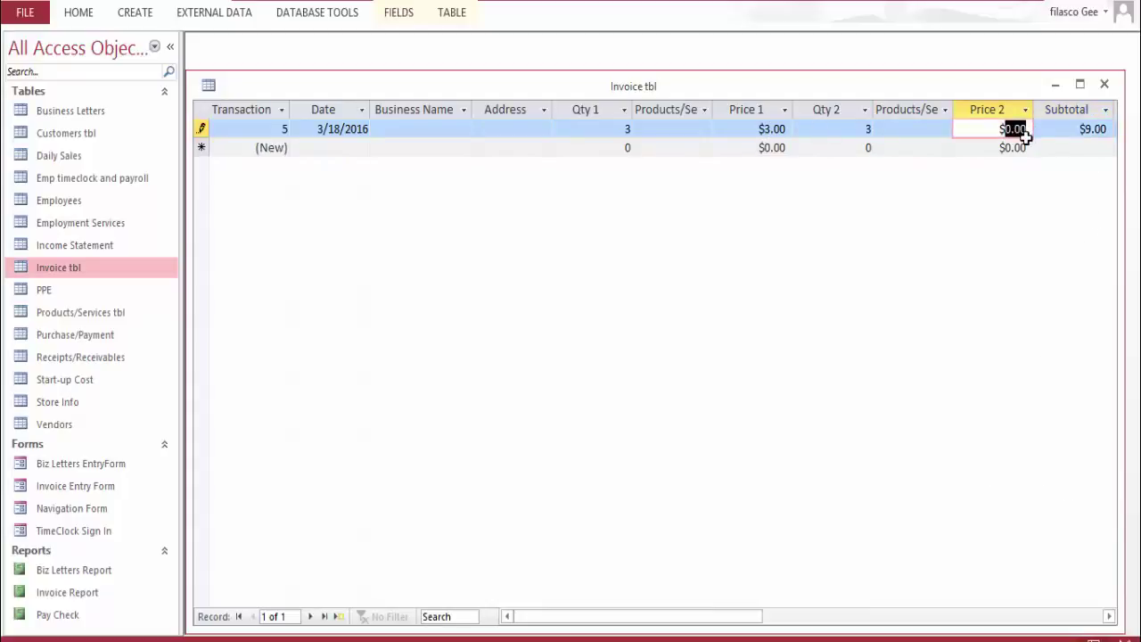
{"action": "type", "text": "2"}
{"action": "left_click", "coordinate": [1105, 130]}
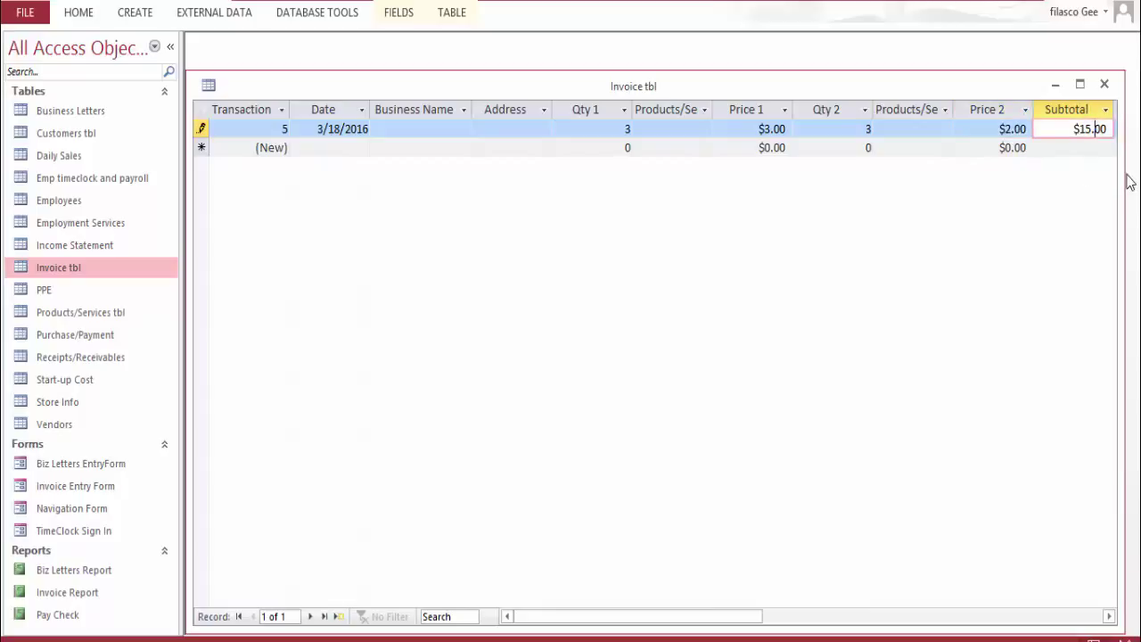
{"action": "key", "text": "Tab"}
{"action": "key", "text": "Tab"}
{"action": "key", "text": "Tab"}
{"action": "key", "text": "Tab"}
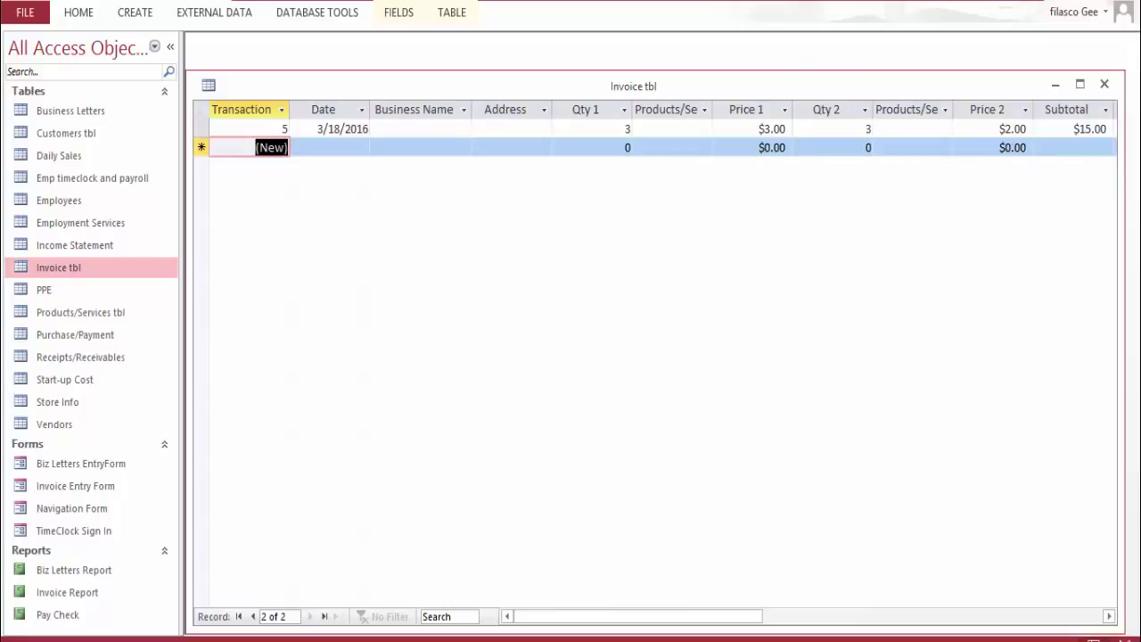
Review the invoice's tax, total, cash and change columns and its first product lookup list
{"action": "left_click_drag", "start_coordinate": [606, 617], "coordinate": [729, 611]}
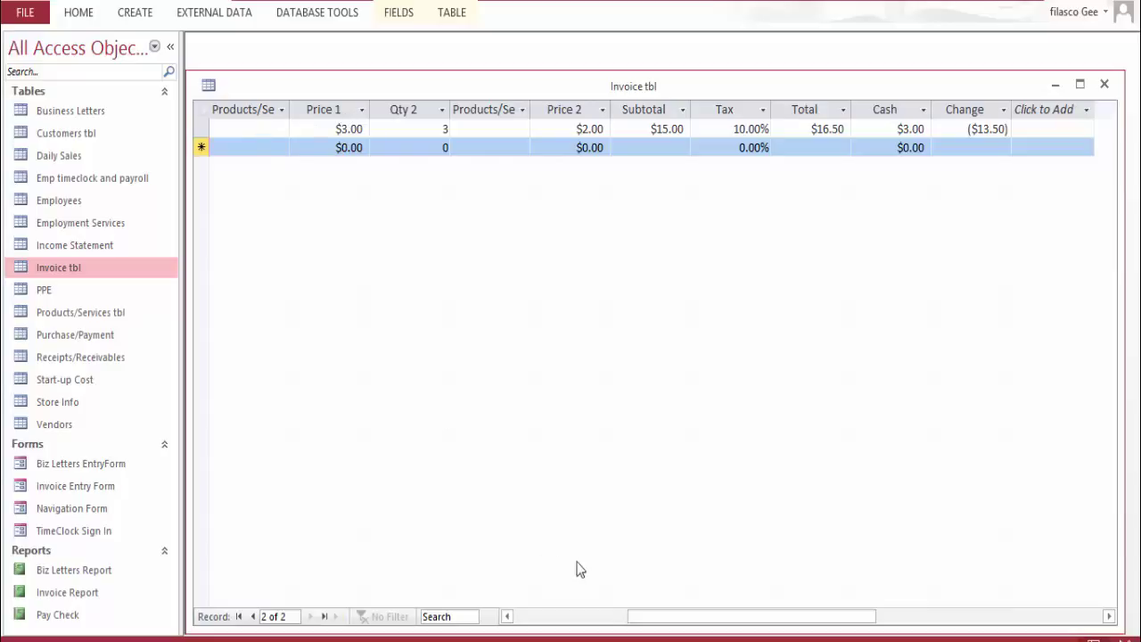
{"action": "left_click_drag", "start_coordinate": [686, 612], "coordinate": [640, 613]}
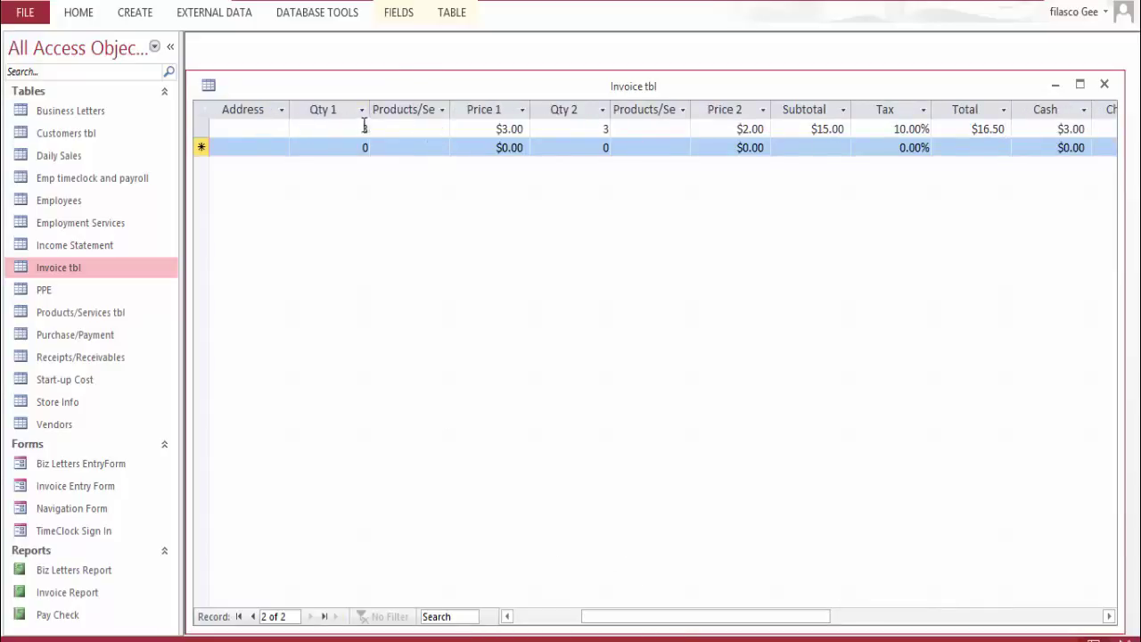
{"action": "left_click", "coordinate": [441, 127]}
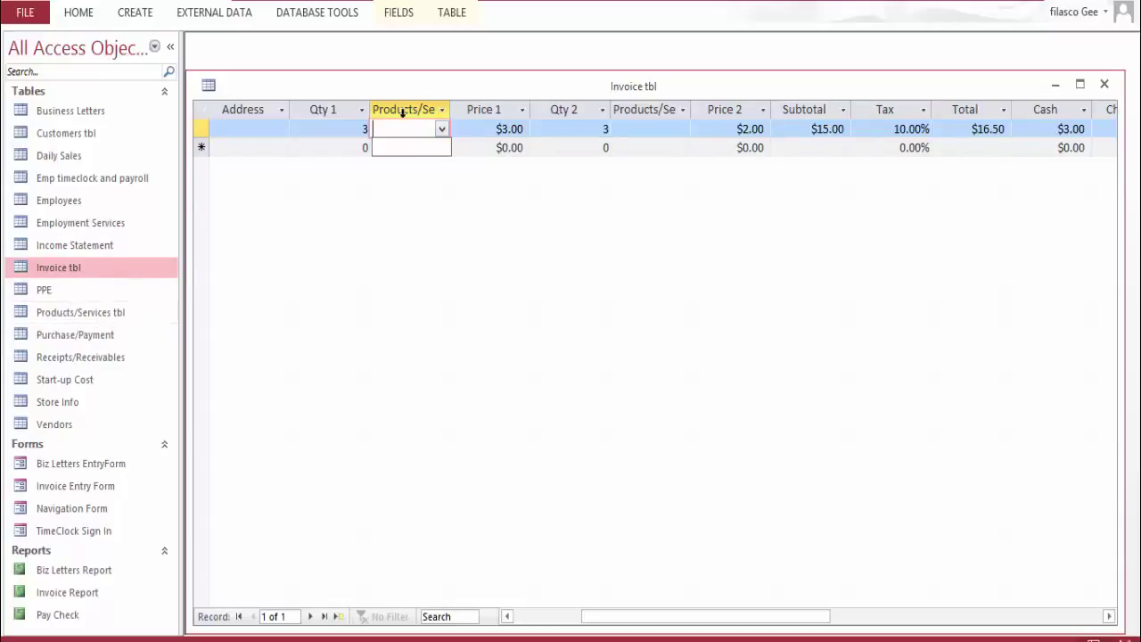
Open Products/Services tbl, start a record dated 3/25/2016, and widen the Date column to fit
{"action": "double_click", "coordinate": [98, 314]}
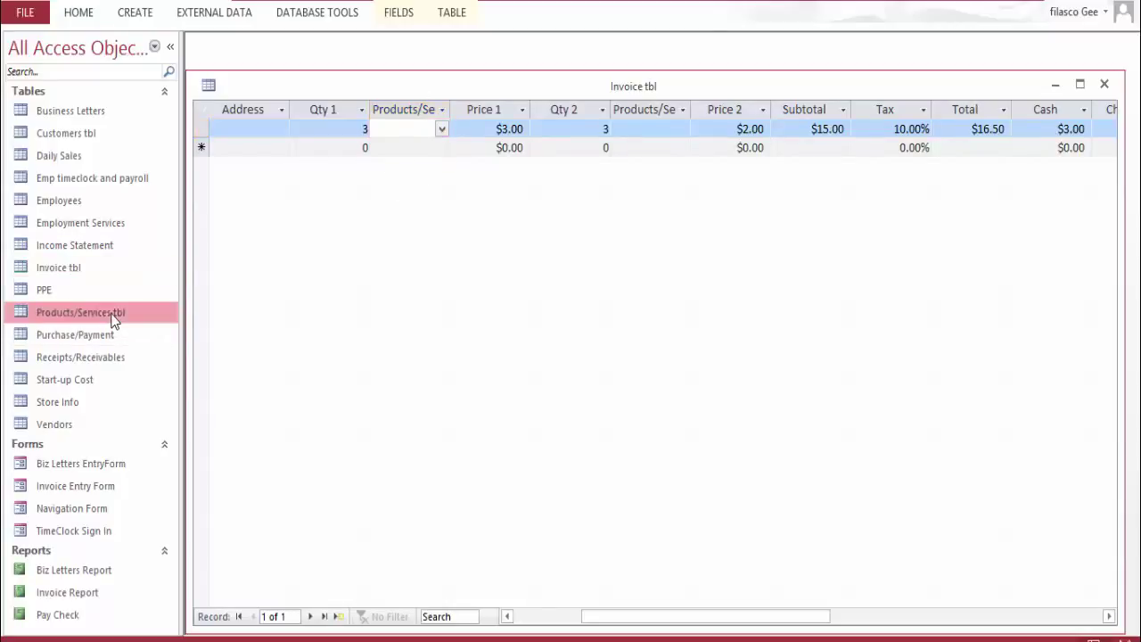
{"action": "left_click", "coordinate": [318, 129]}
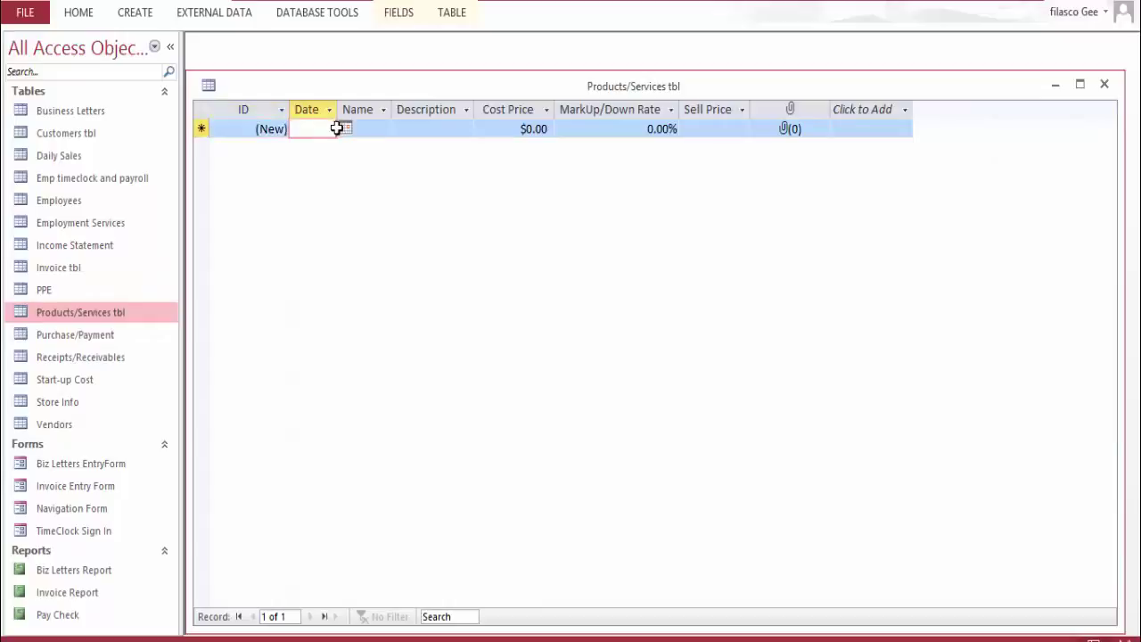
{"action": "left_click", "coordinate": [345, 128]}
{"action": "left_click", "coordinate": [316, 224]}
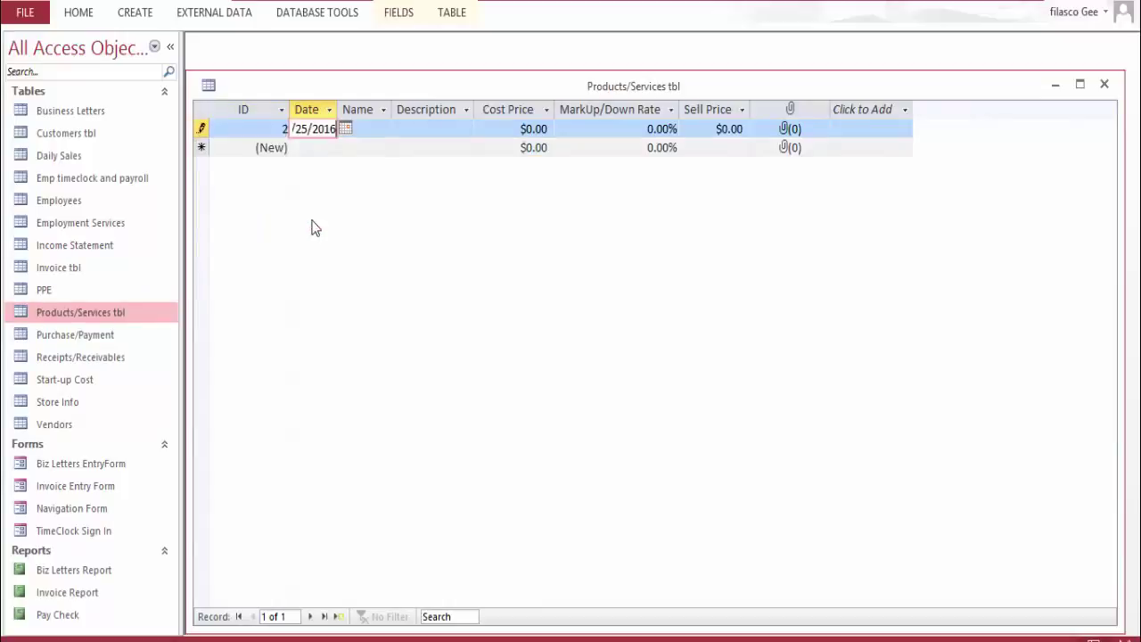
{"action": "left_click", "coordinate": [381, 130]}
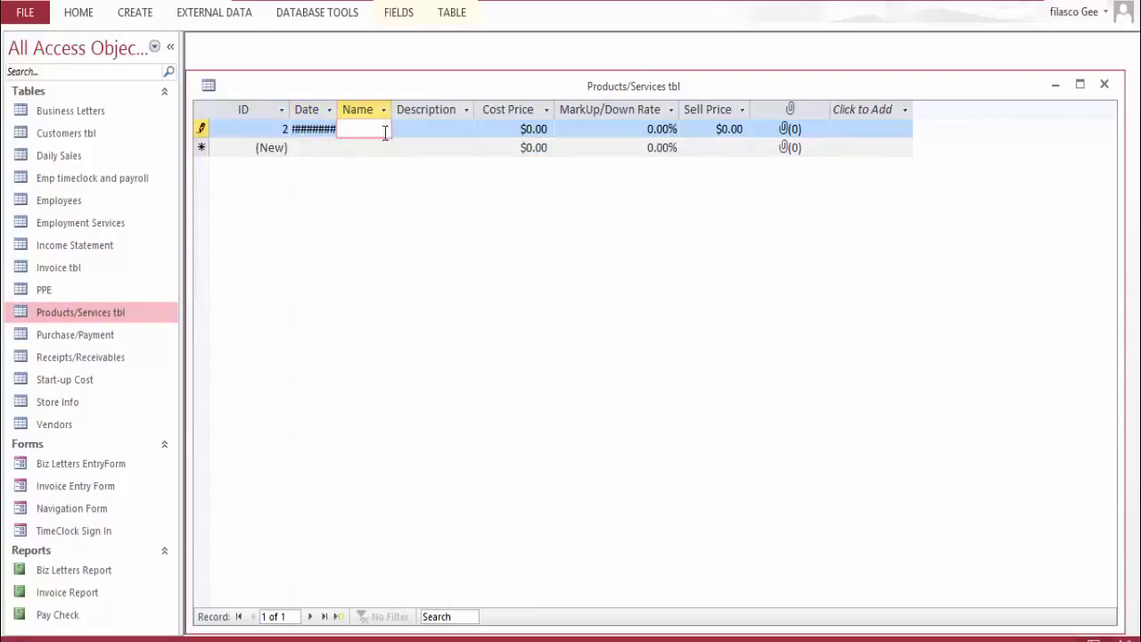
{"action": "double_click", "coordinate": [350, 109]}
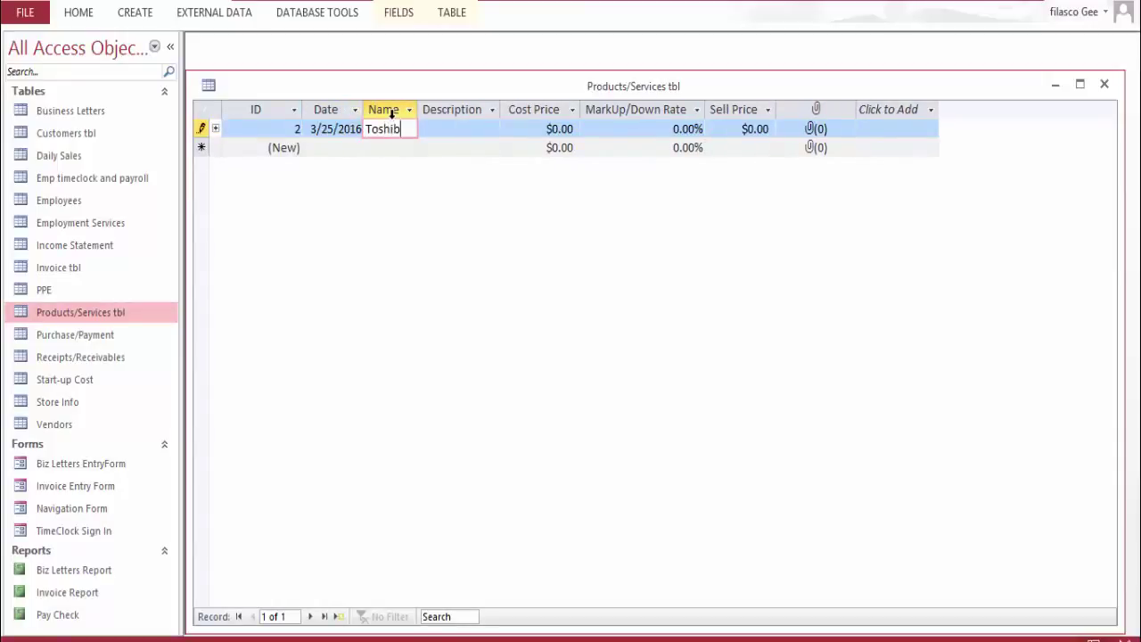
Enter Toshiba Satellite 3 as the new product's name and Laptop as its description
{"action": "type", "text": "Toshiba Sal"}
{"action": "type", "text": "ellite 3"}
{"action": "key", "text": "Tab"}
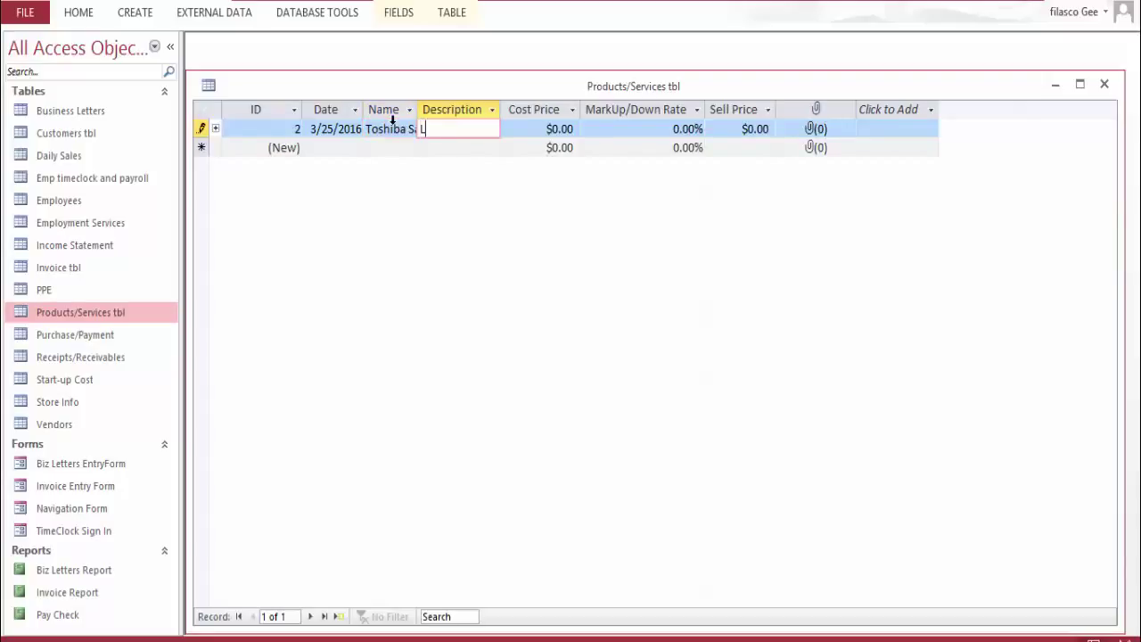
{"action": "type", "text": "Laptop"}
{"action": "key", "text": "Tab"}
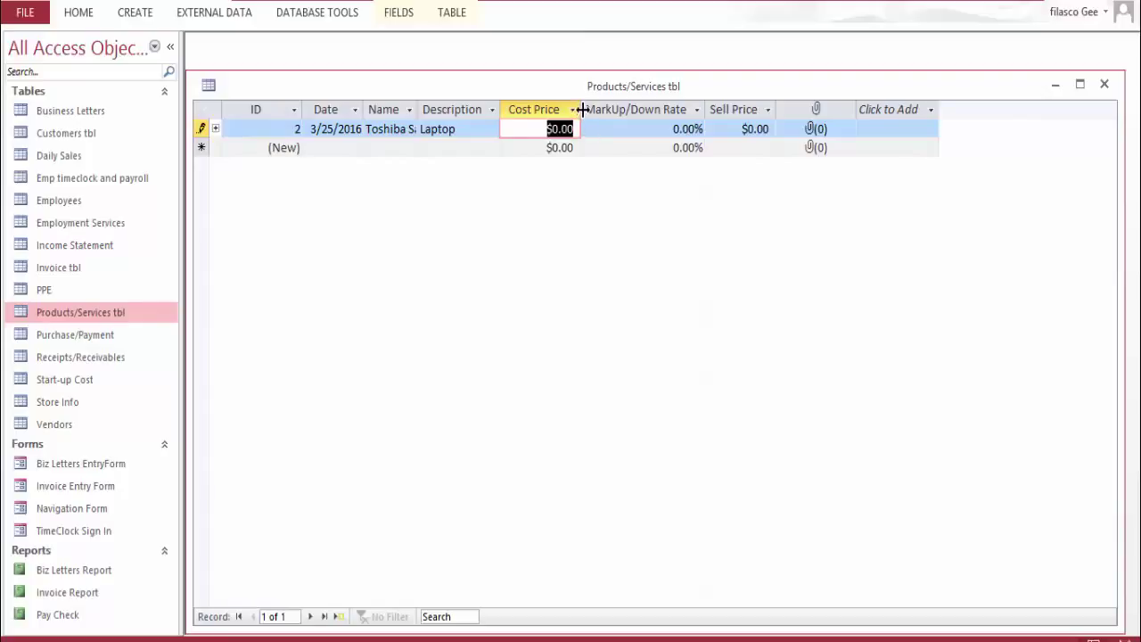
Set the laptop's cost price to $3.00 and its markup/down rate to 10.00%
{"action": "type", "text": "2"}
{"action": "left_click", "coordinate": [671, 128]}
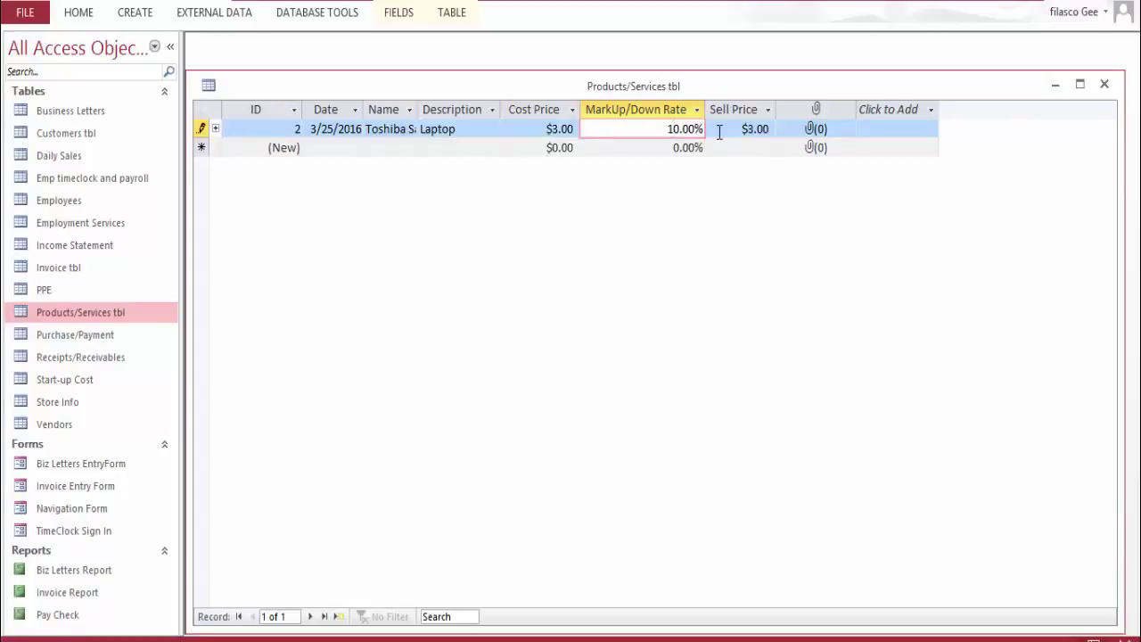
{"action": "key", "text": "Tab"}
{"action": "key", "text": "Tab"}
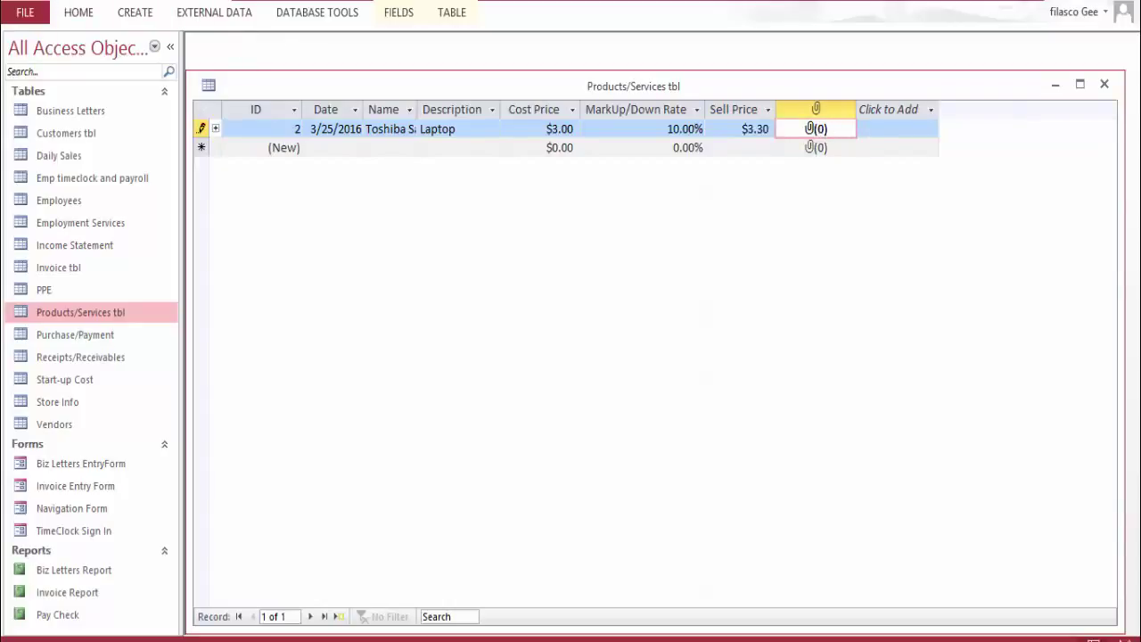
Close the Products/Services and Invoice tables, and reopen Invoice tbl to refresh its product lookups
{"action": "left_click", "coordinate": [1103, 84]}
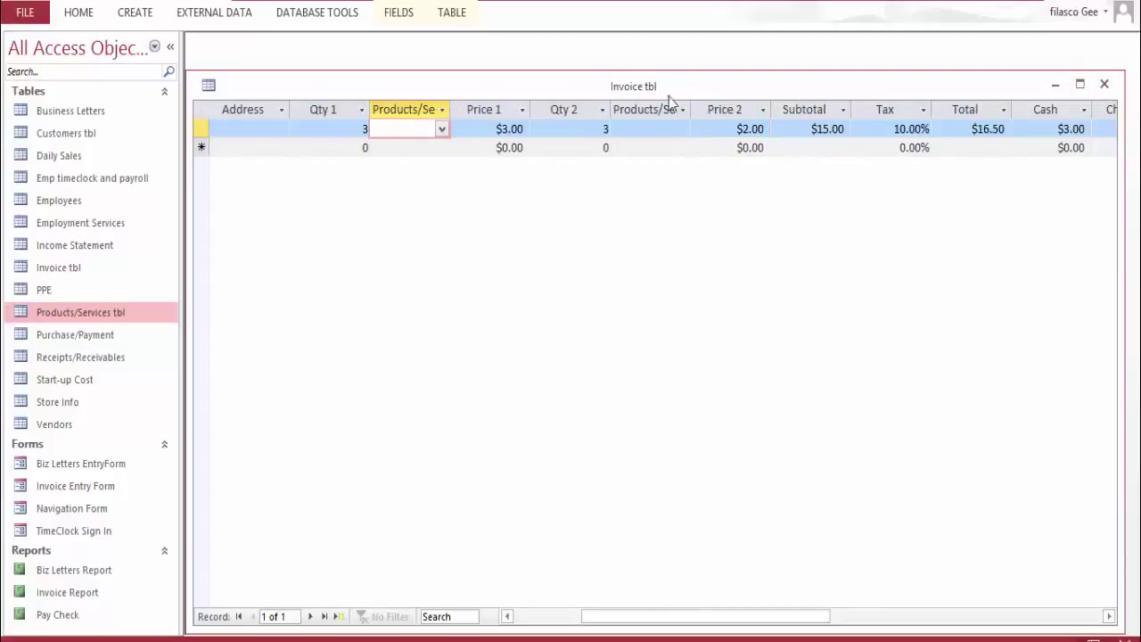
{"action": "left_click", "coordinate": [1103, 84]}
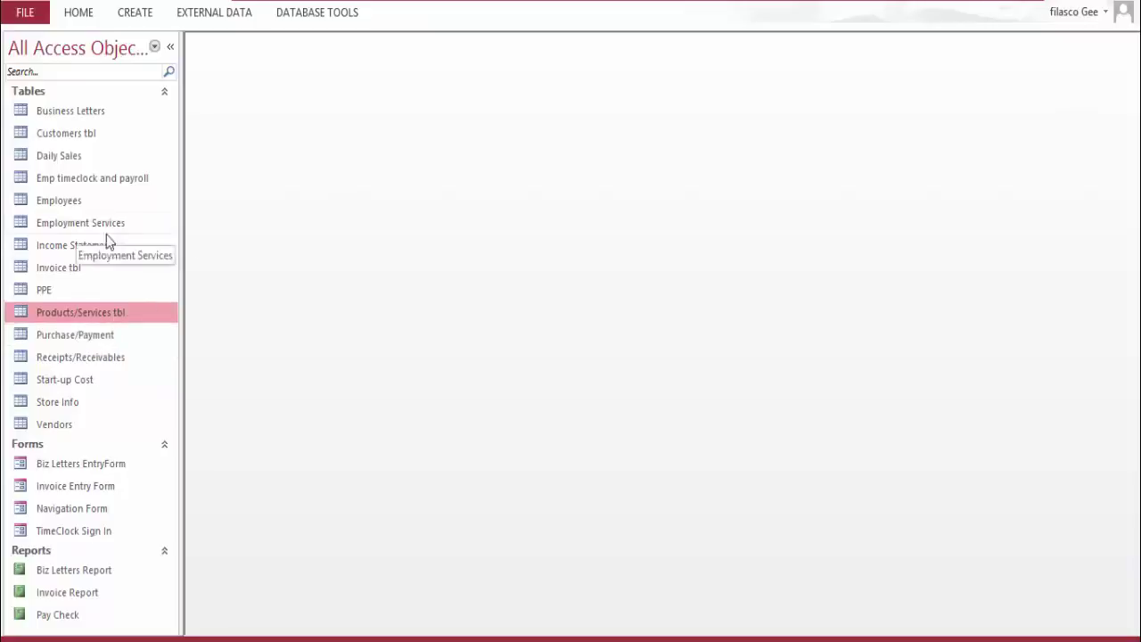
{"action": "double_click", "coordinate": [76, 265]}
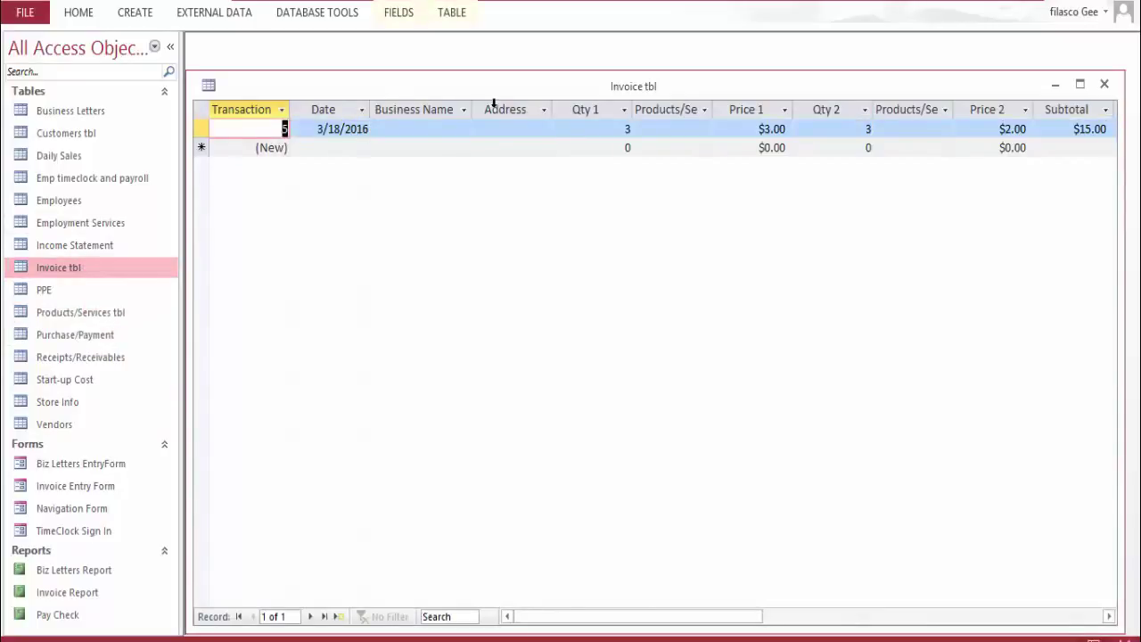
Choose Toshiba Satellite 3 as the invoice's first product and widen the Products/Services 1 column to fit
{"action": "left_click", "coordinate": [704, 129]}
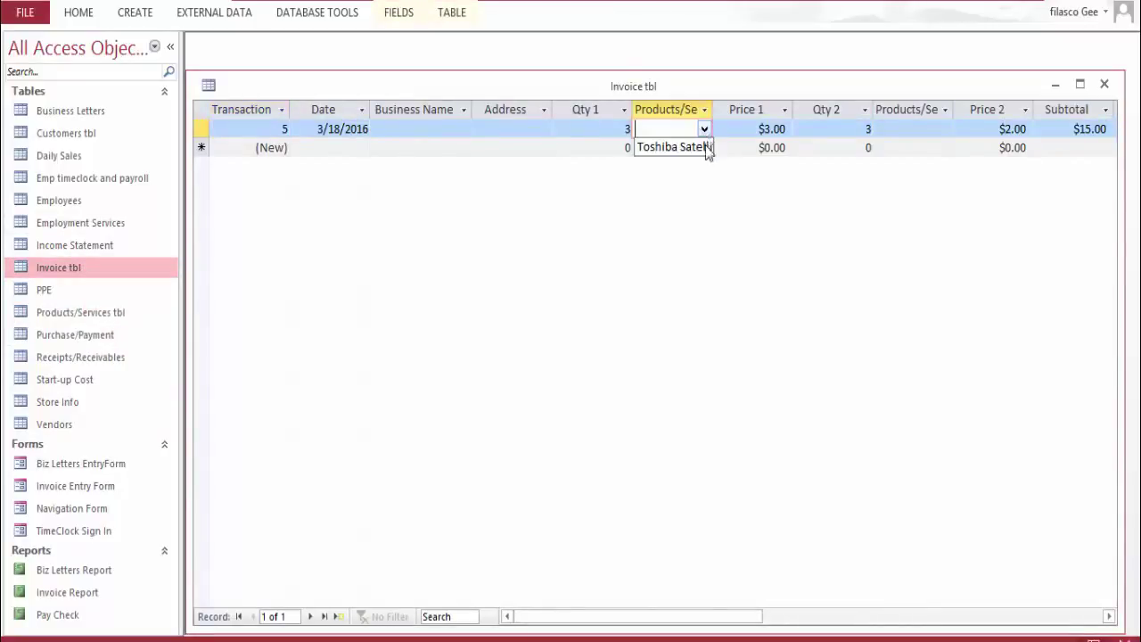
{"action": "left_click", "coordinate": [708, 148]}
{"action": "left_click", "coordinate": [704, 148]}
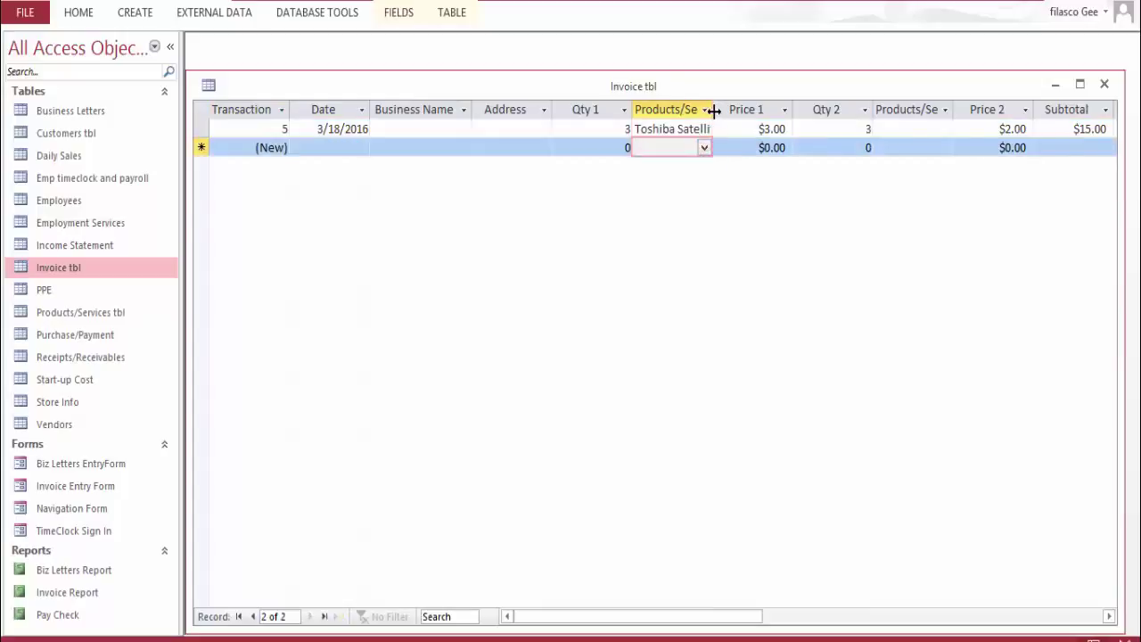
{"action": "double_click", "coordinate": [715, 109]}
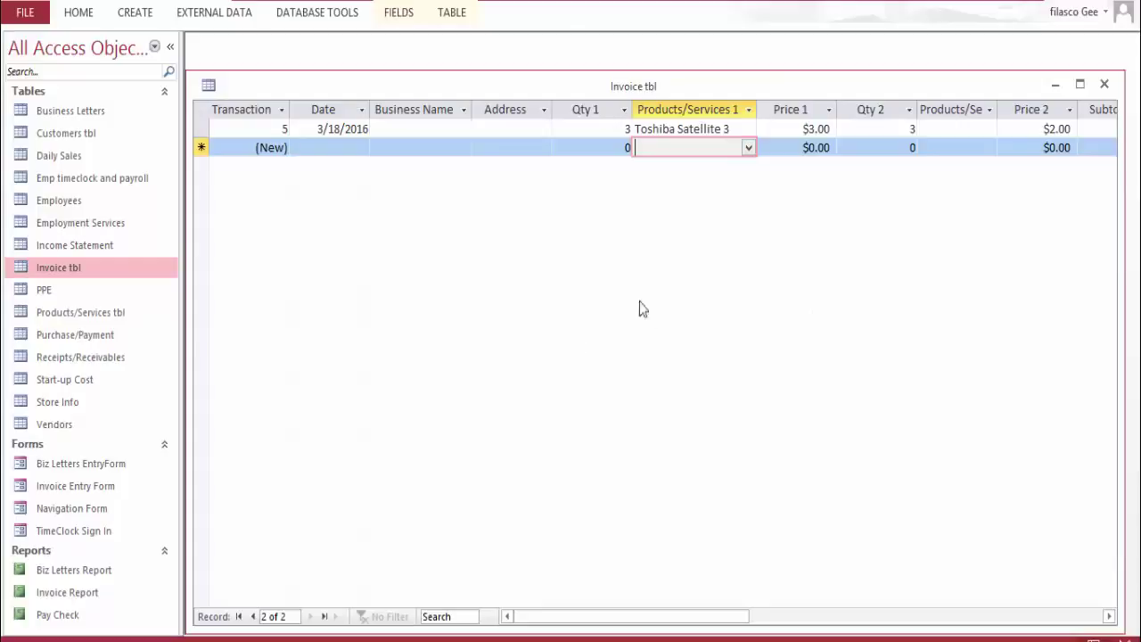
Choose Toshiba Satellite 3 as the invoice's second product and set Price 2 to $3.30
{"action": "left_click", "coordinate": [991, 131]}
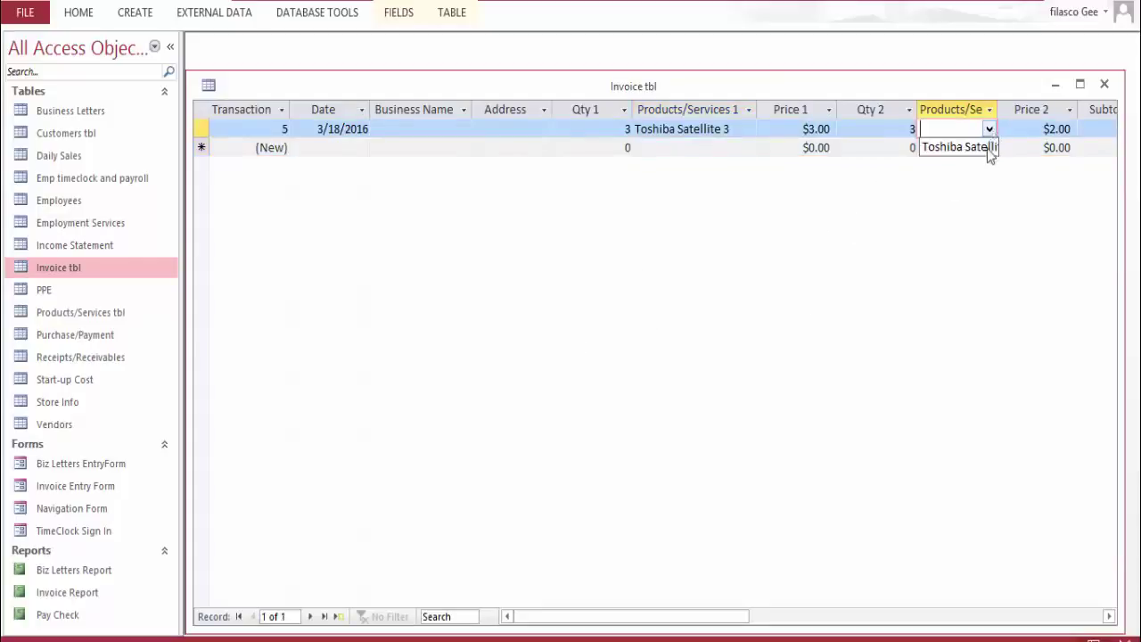
{"action": "left_click", "coordinate": [989, 150]}
{"action": "left_click", "coordinate": [997, 111]}
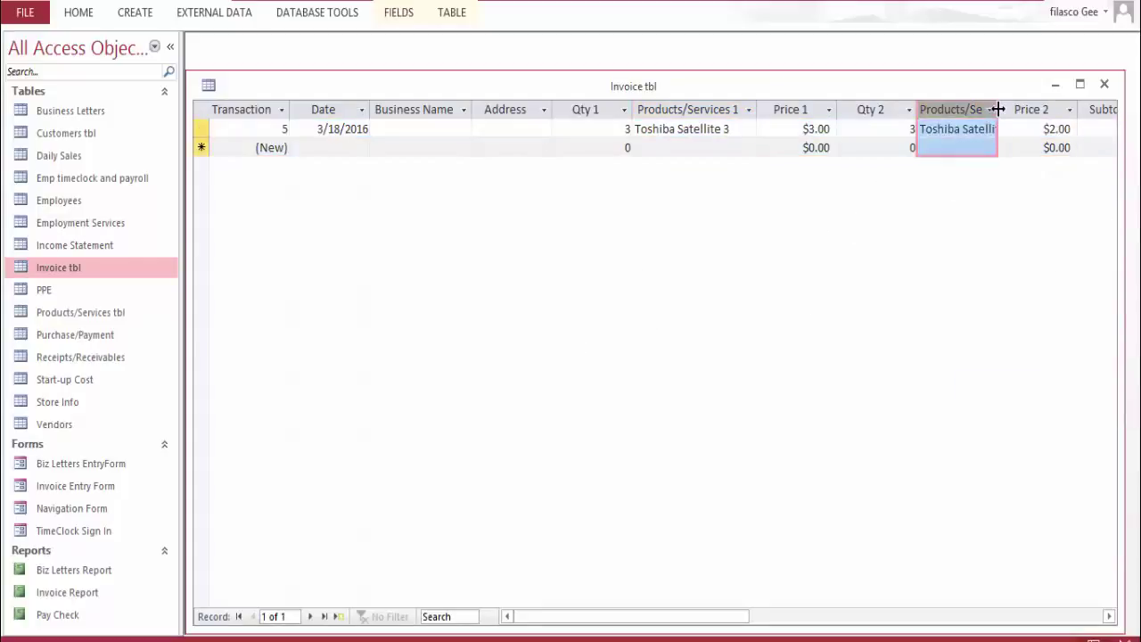
{"action": "left_click_drag", "start_coordinate": [1044, 126], "coordinate": [1070, 134]}
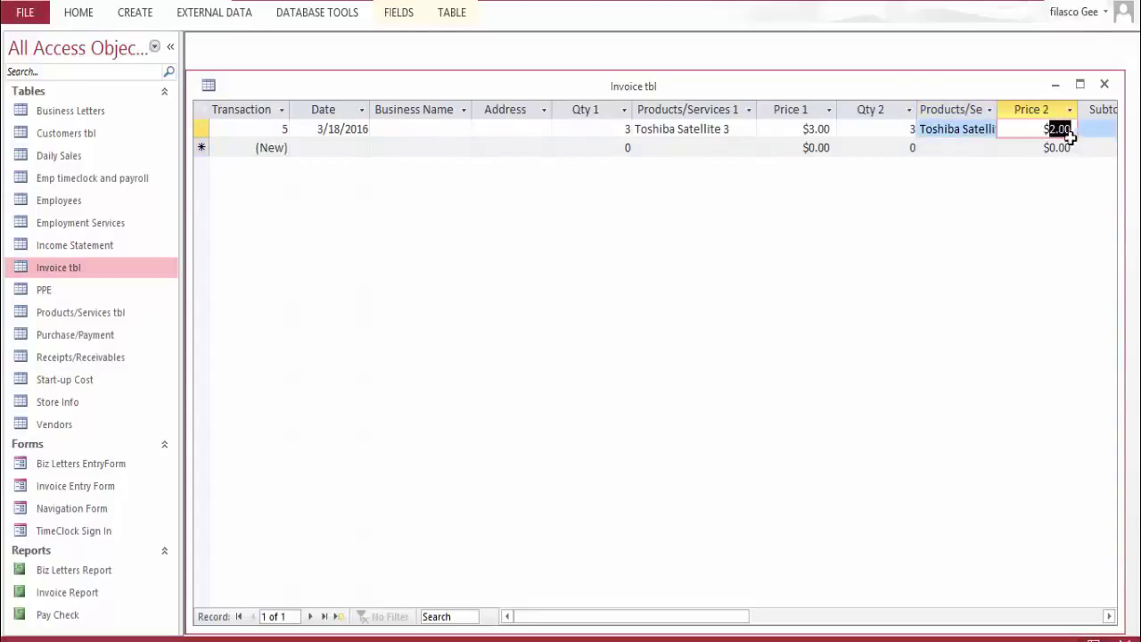
{"action": "type", "text": "33"}
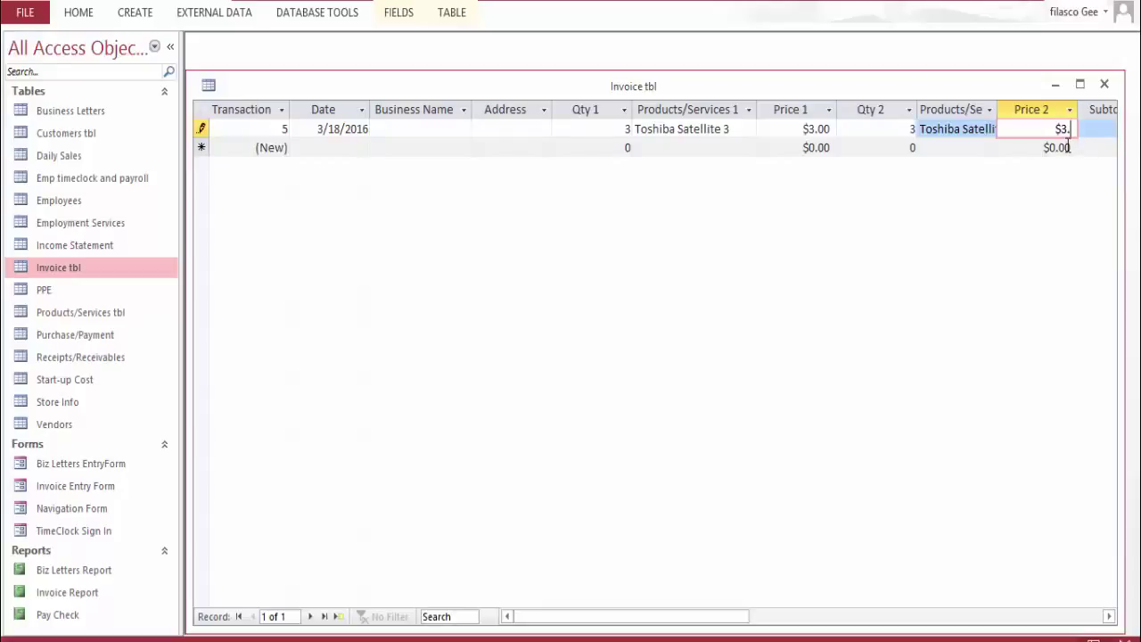
{"action": "key", "text": "Tab"}
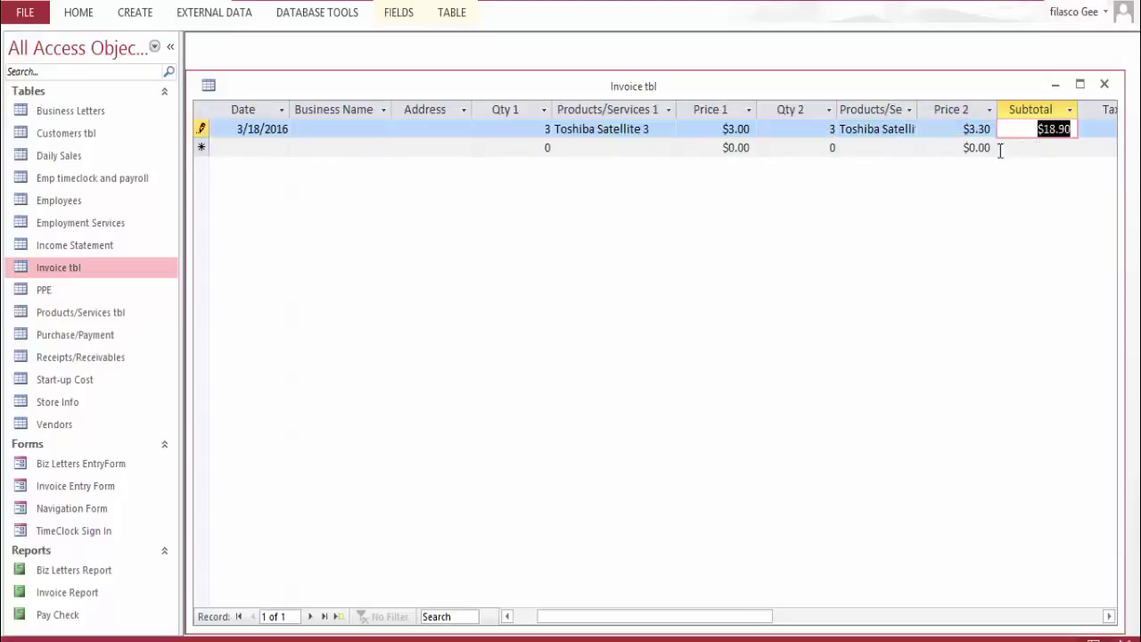
Set Price 1 on the 3/18/2016 invoice record to $3.30
{"action": "left_click", "coordinate": [747, 130]}
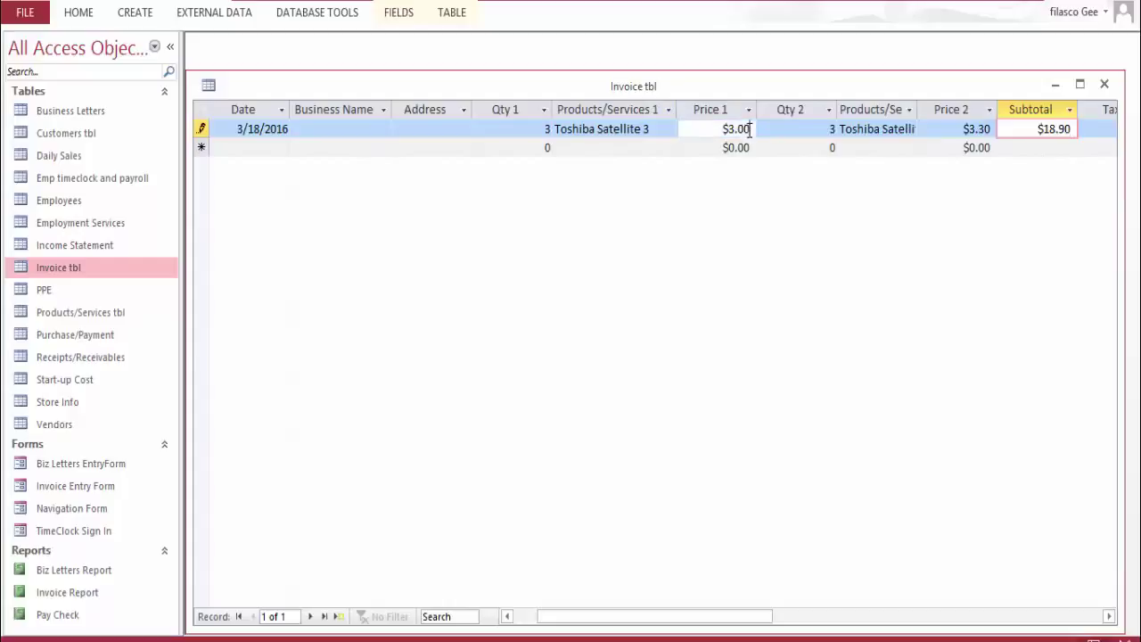
{"action": "left_click_drag", "start_coordinate": [749, 130], "coordinate": [739, 130]}
{"action": "type", "text": "30"}
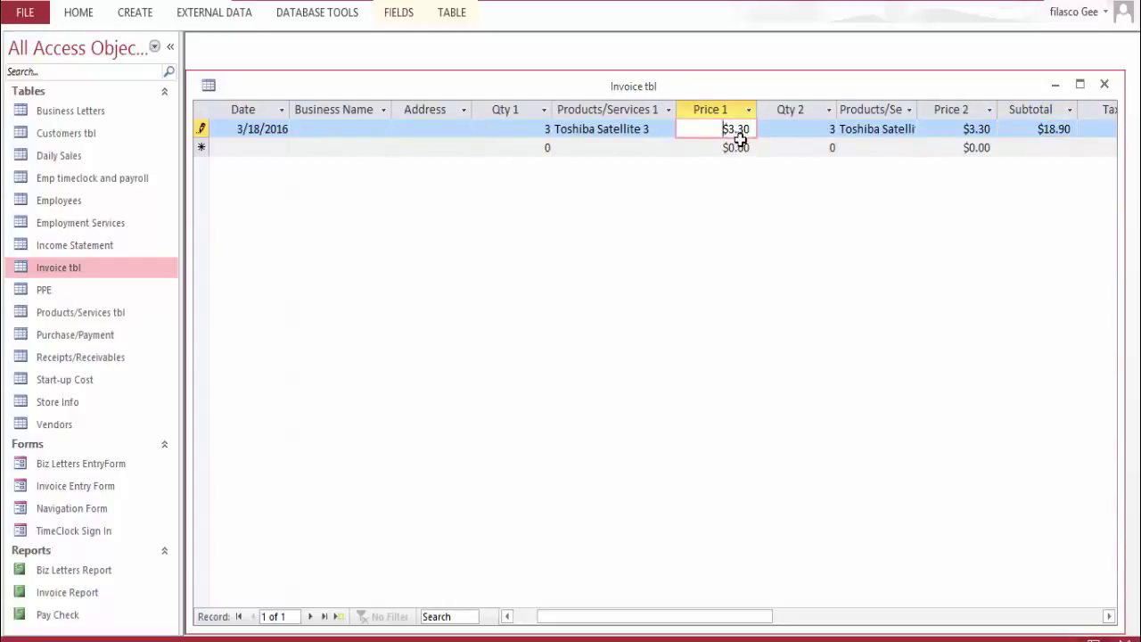
Commit the $3.30 Price 1 entry and save the invoice record so its Subtotal recalculates
{"action": "key", "text": "Tab"}
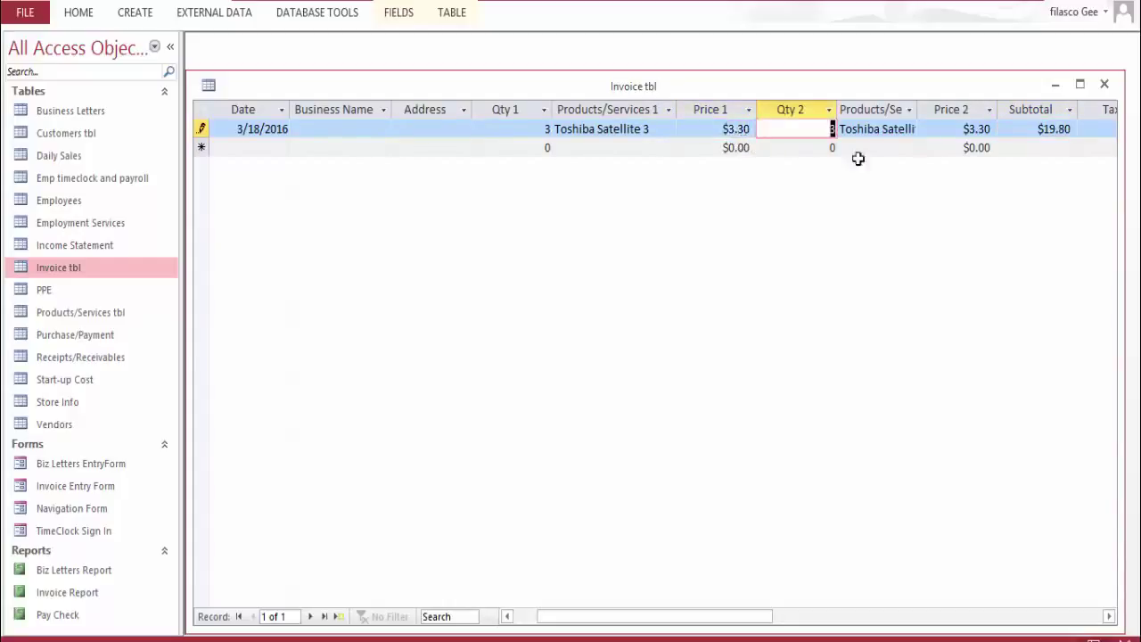
{"action": "left_click", "coordinate": [980, 130]}
{"action": "left_click", "coordinate": [1069, 147]}
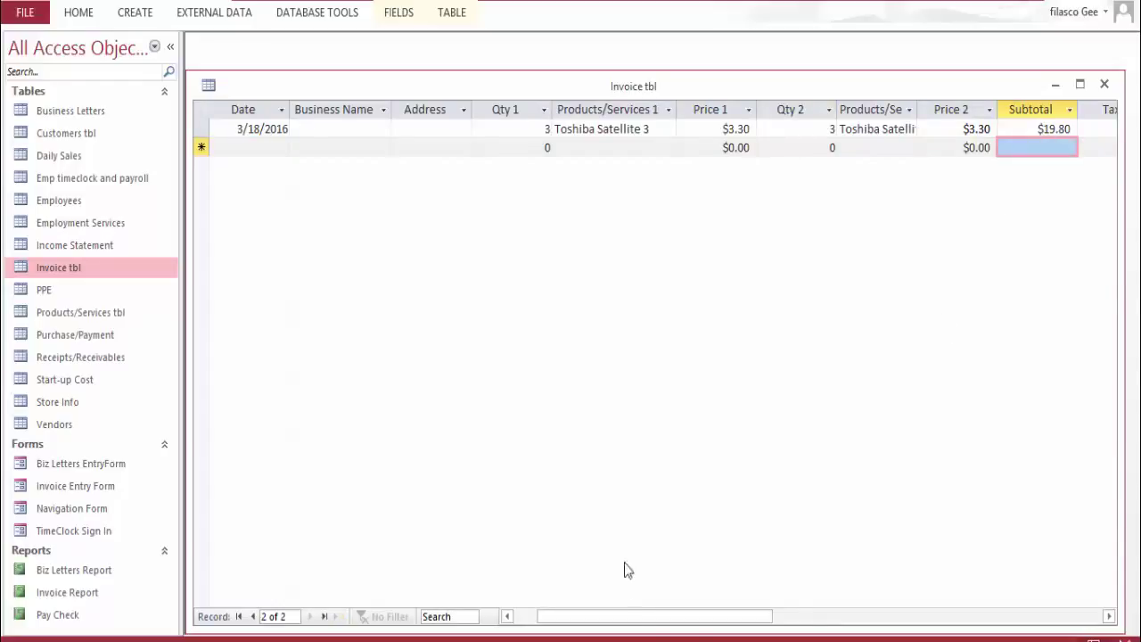
Set the Cash amount of the invoice record to $21.78
{"action": "left_click_drag", "start_coordinate": [635, 617], "coordinate": [684, 631]}
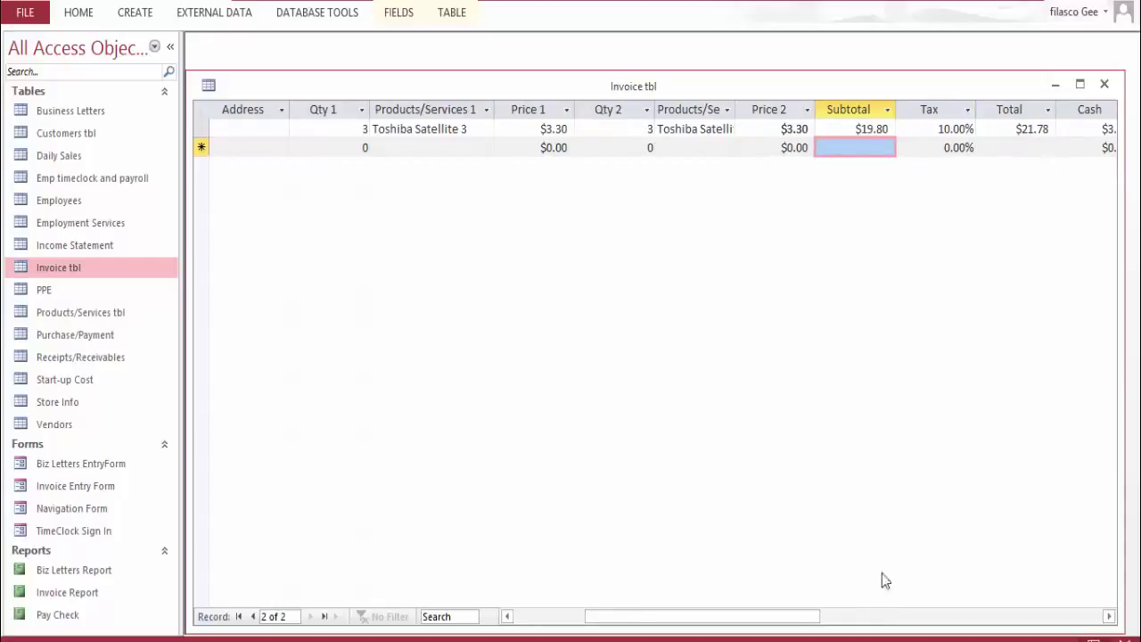
{"action": "left_click_drag", "start_coordinate": [816, 616], "coordinate": [863, 617]}
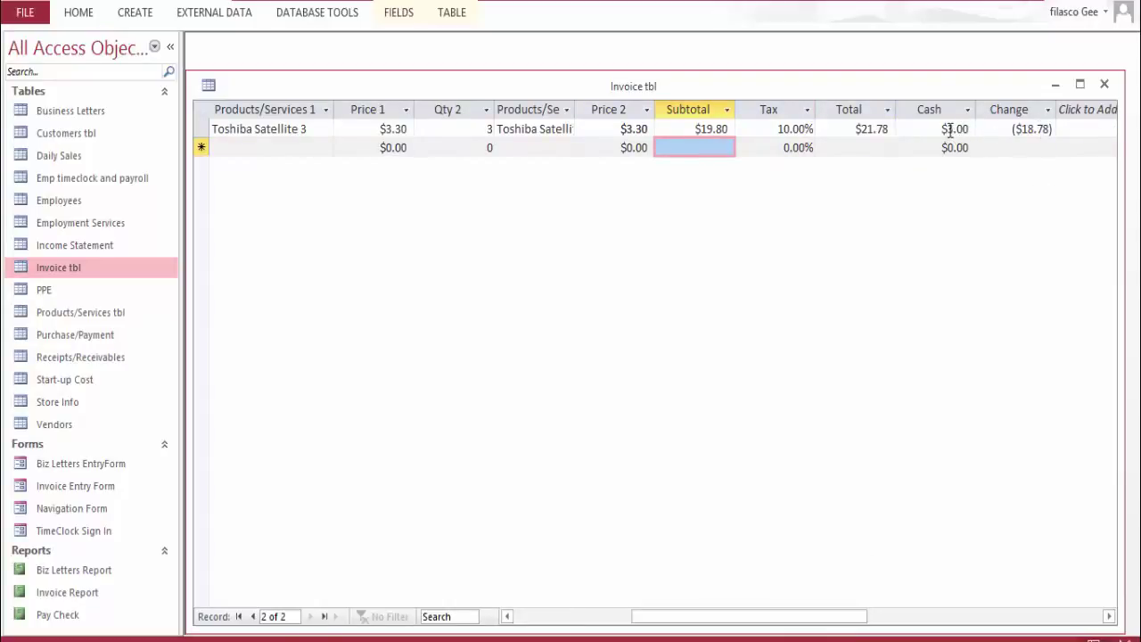
{"action": "left_click_drag", "start_coordinate": [946, 128], "coordinate": [970, 128]}
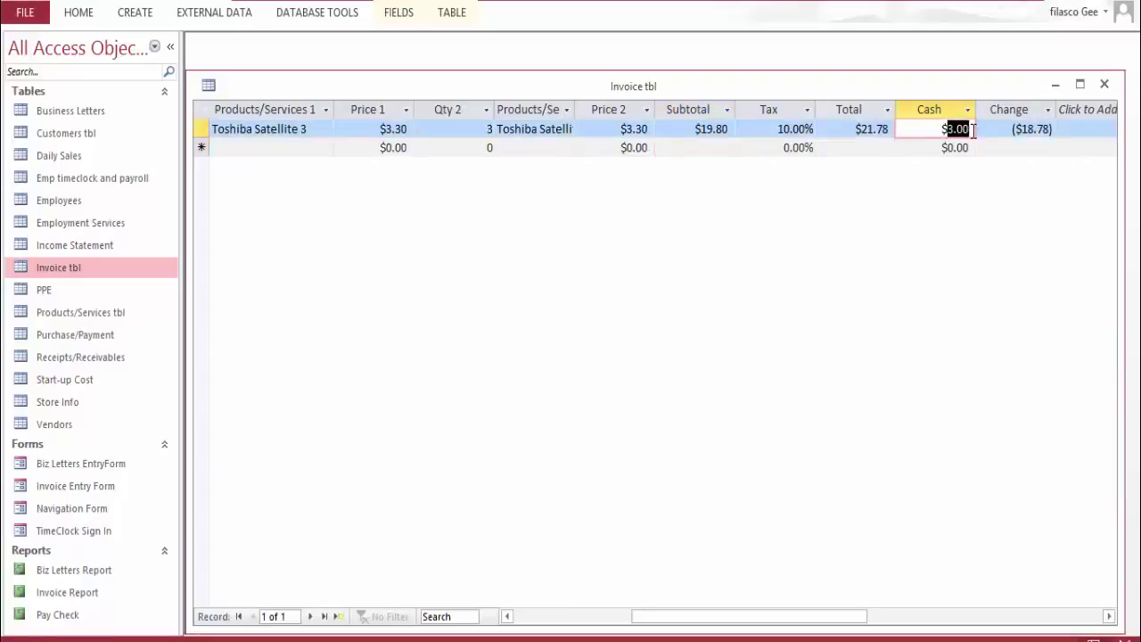
{"action": "type", "text": "21"}
{"action": "type", "text": ".78"}
{"action": "key", "text": "Tab"}
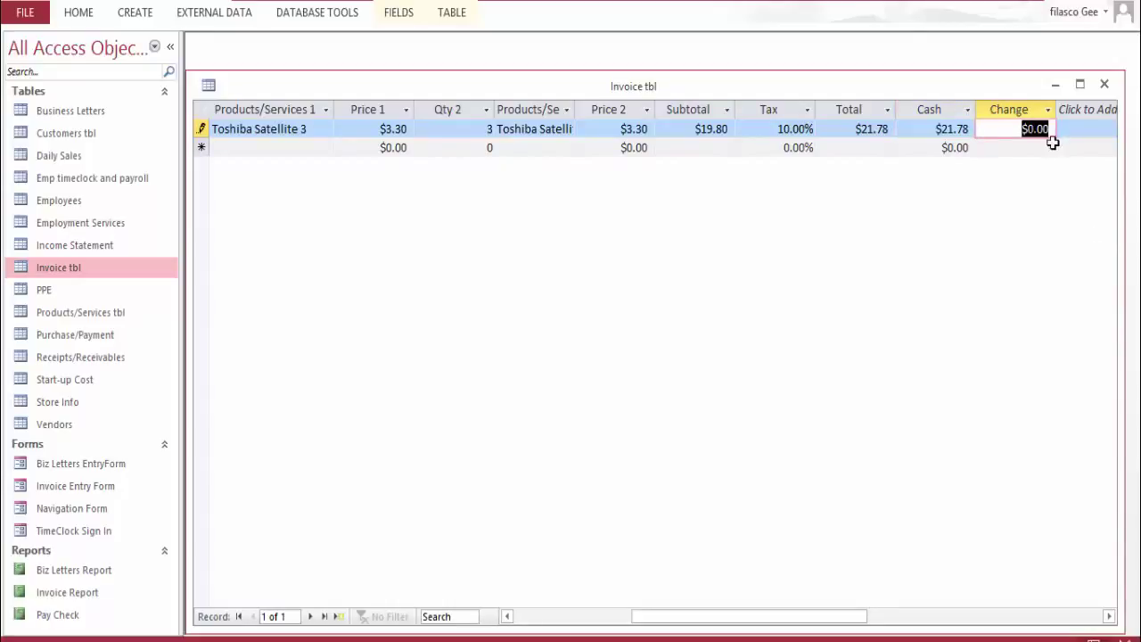
Set the Cash amount of the invoice record to $25.00 so its Change recalculates
{"action": "left_click_drag", "start_coordinate": [944, 129], "coordinate": [973, 134]}
{"action": "type", "text": "25"}
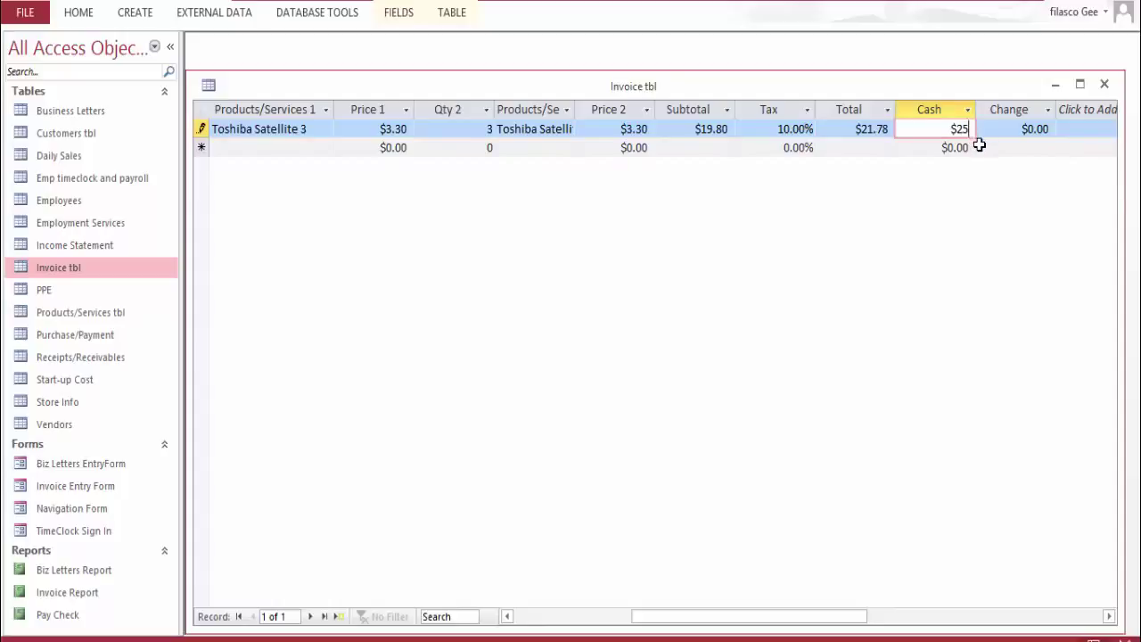
{"action": "key", "text": "Tab"}
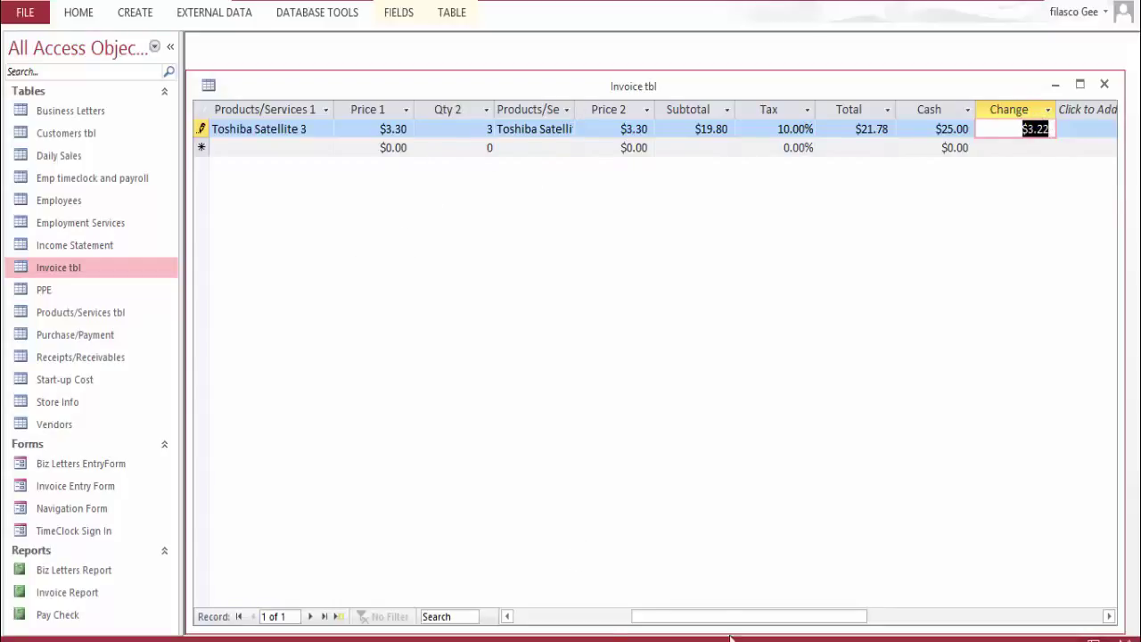
Widen the Transaction ID column to fit its heading and switch the Invoice table to Design View
{"action": "left_click_drag", "start_coordinate": [741, 619], "coordinate": [565, 623]}
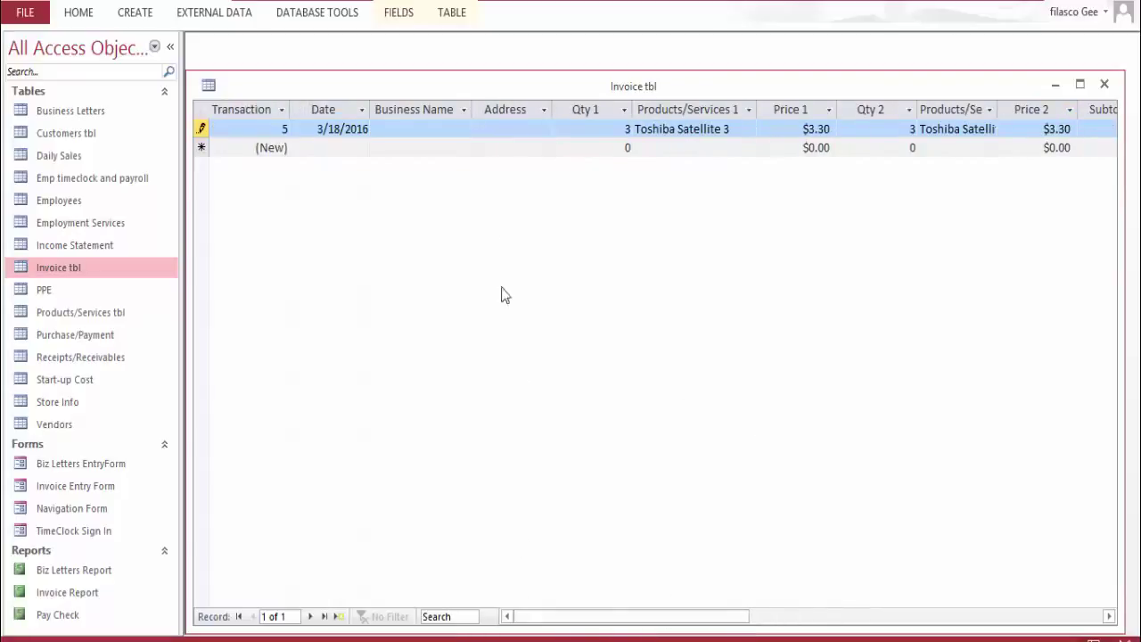
{"action": "double_click", "coordinate": [290, 110]}
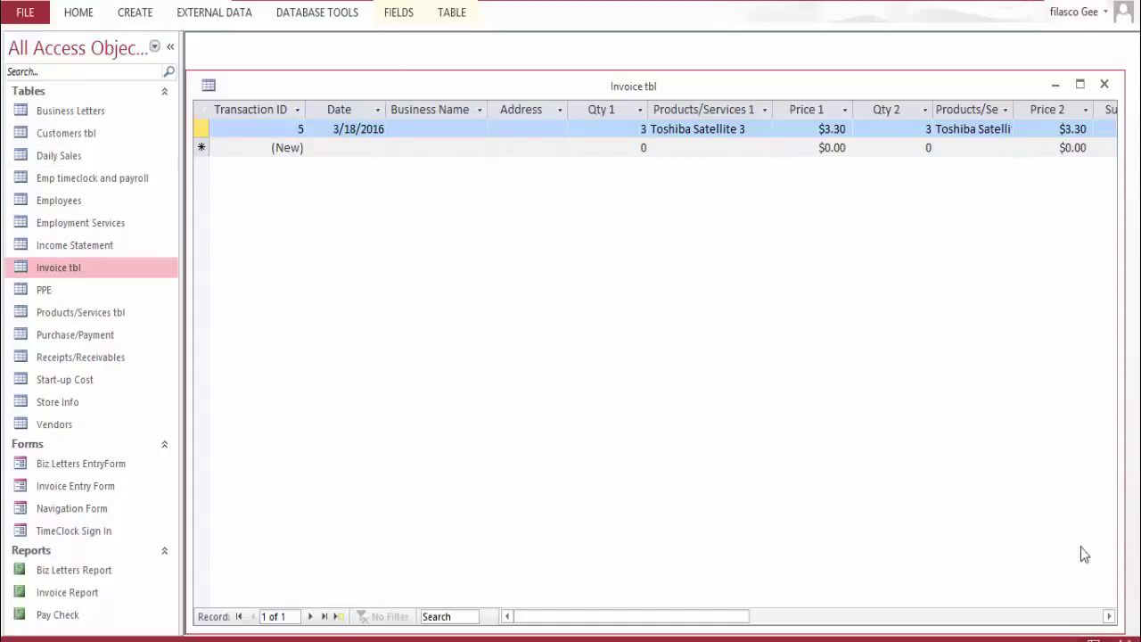
{"action": "left_click", "coordinate": [1116, 638]}
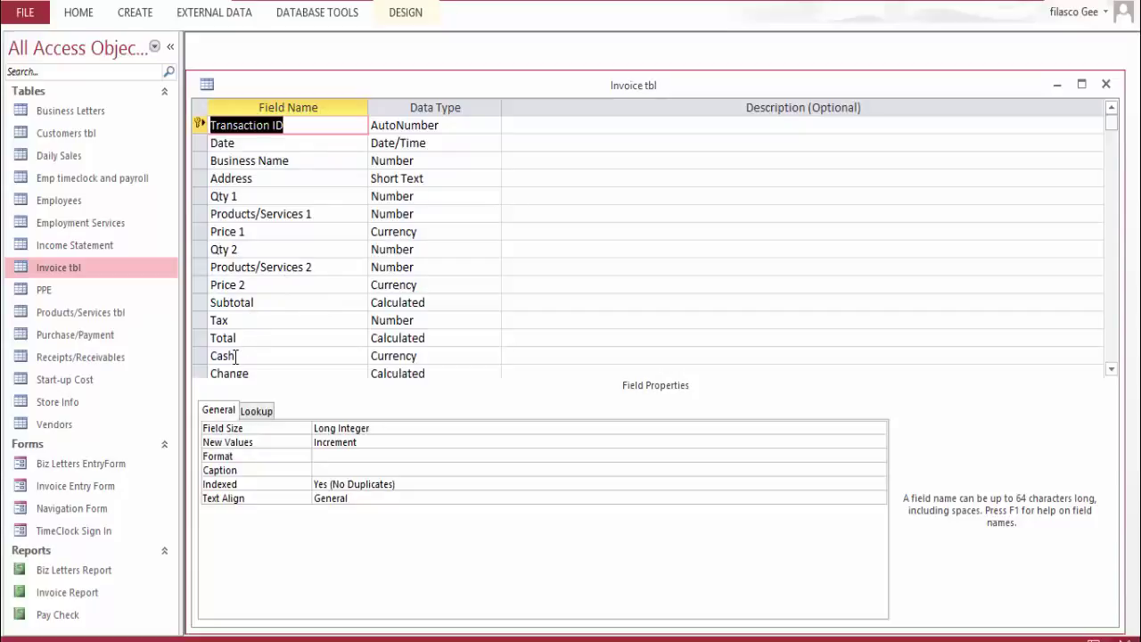
Review the Invoice table's fields and data types, including the expression of the calculated Subtotal field
{"action": "scroll", "coordinate": [265, 352], "scroll_direction": "down", "scroll_amount": 1}
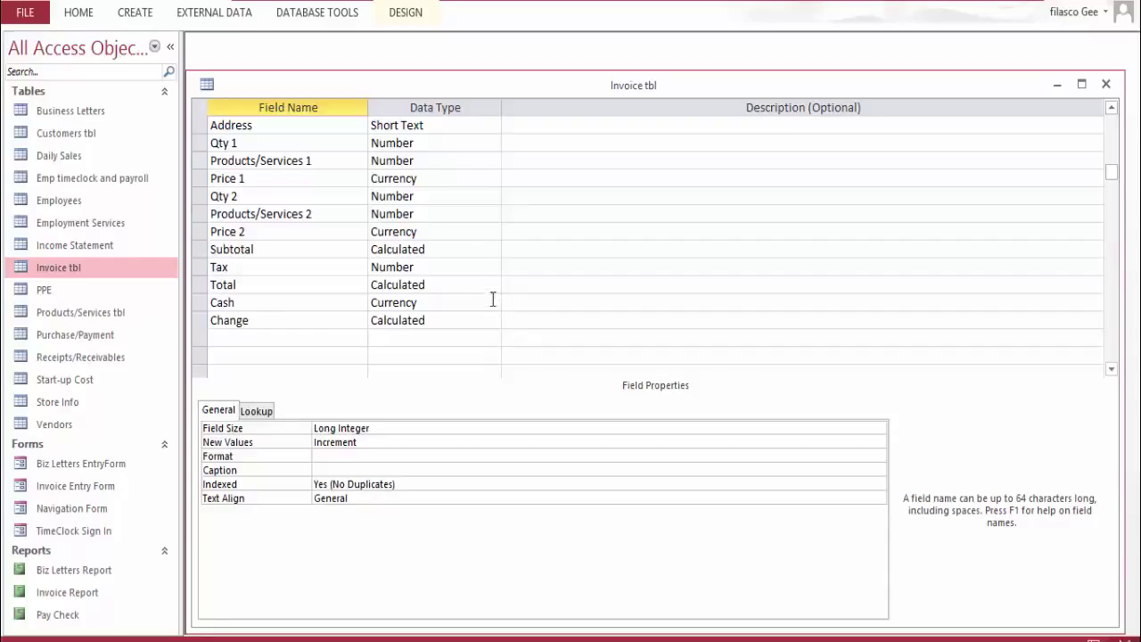
{"action": "scroll", "coordinate": [318, 188], "scroll_direction": "up", "scroll_amount": 1}
{"action": "scroll", "coordinate": [431, 217], "scroll_direction": "down", "scroll_amount": 4}
{"action": "scroll", "coordinate": [415, 218], "scroll_direction": "up", "scroll_amount": 2}
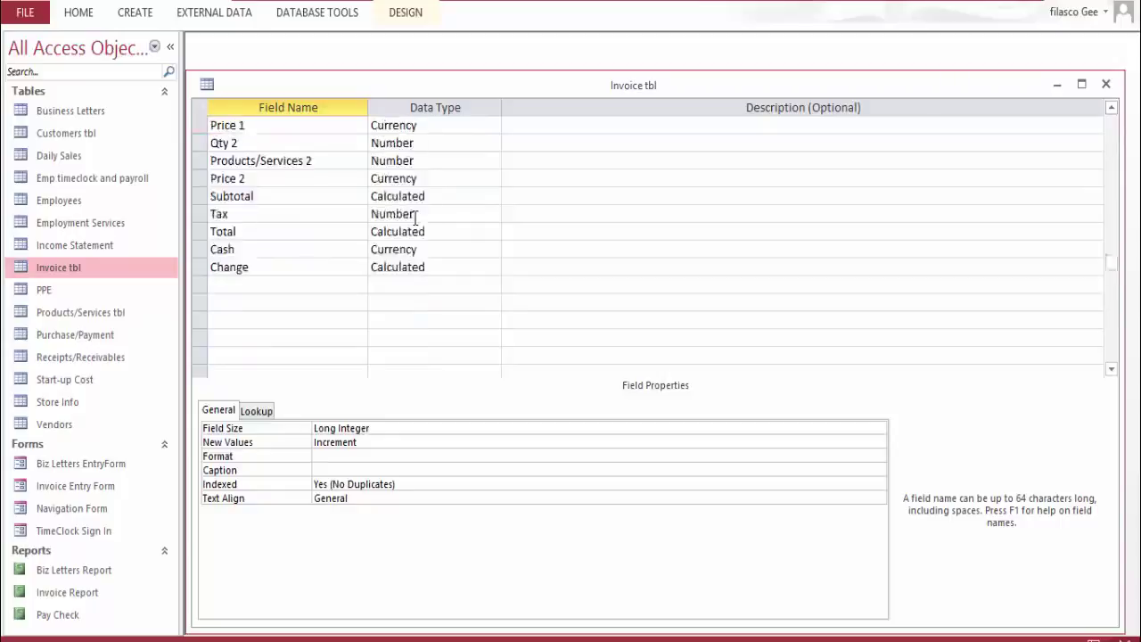
{"action": "scroll", "coordinate": [416, 218], "scroll_direction": "up", "scroll_amount": 1}
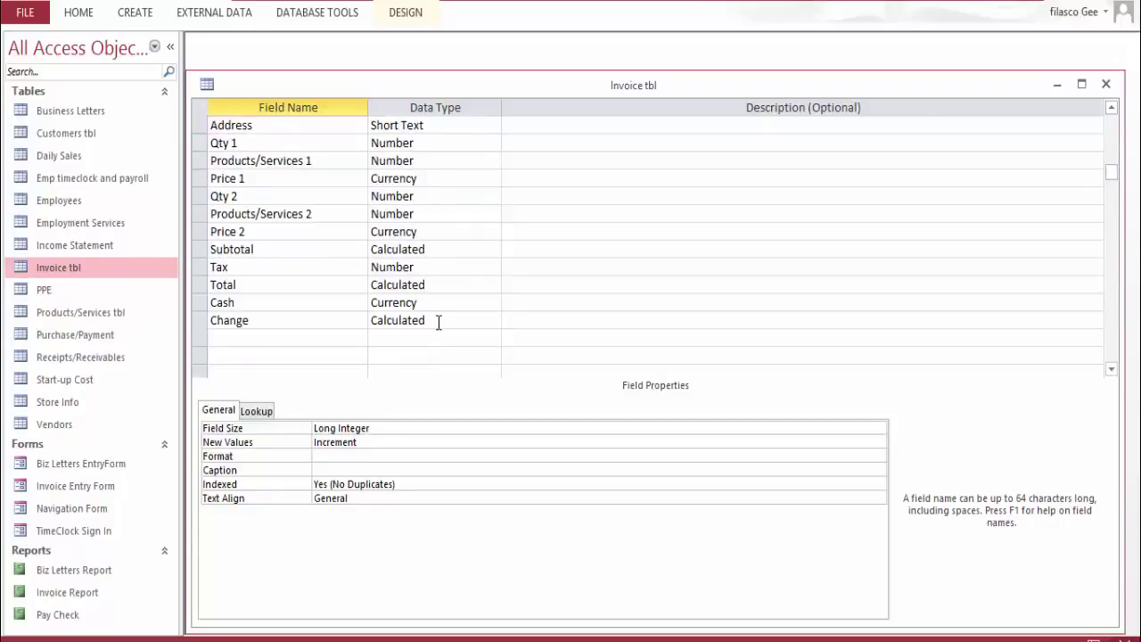
{"action": "left_click", "coordinate": [465, 248]}
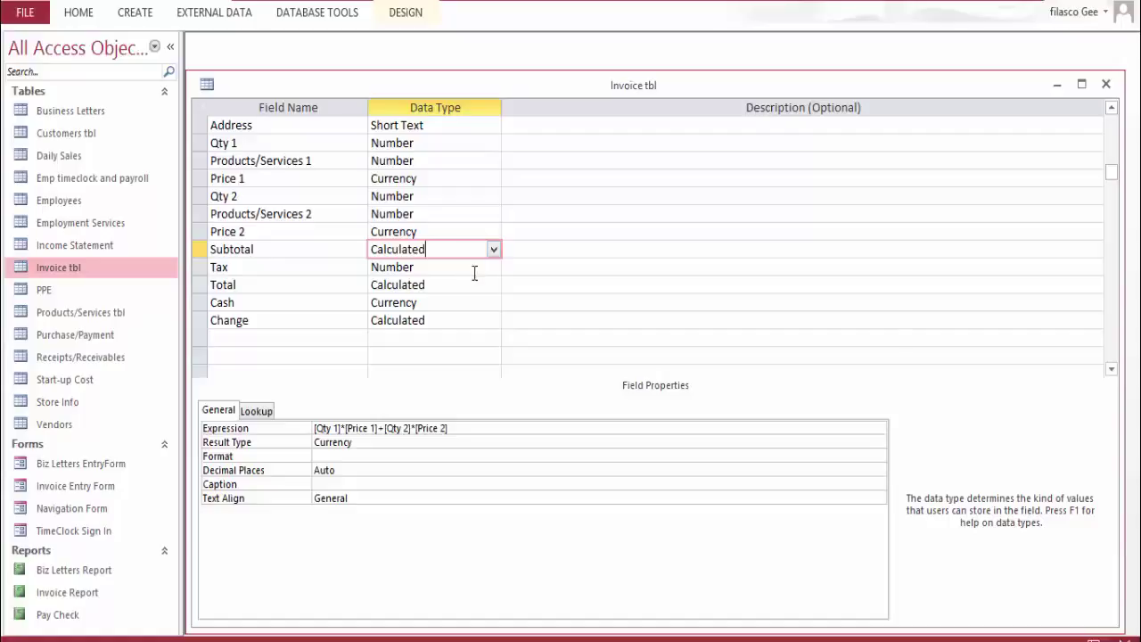
{"action": "scroll", "coordinate": [494, 237], "scroll_direction": "up", "scroll_amount": 1}
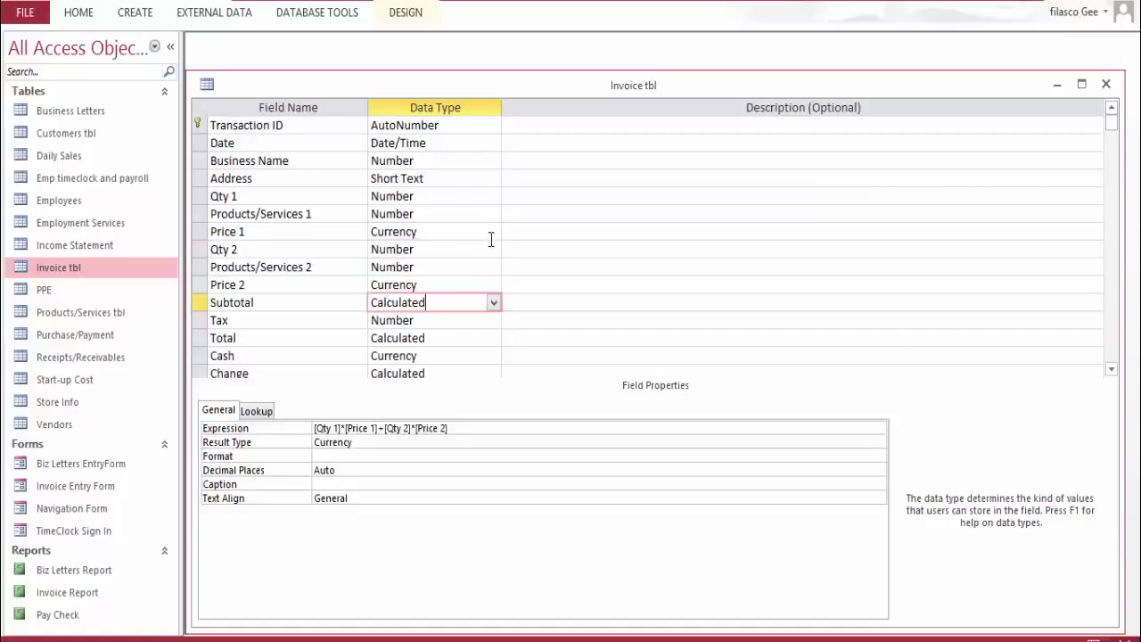
{"action": "scroll", "coordinate": [490, 239], "scroll_direction": "down", "scroll_amount": 2}
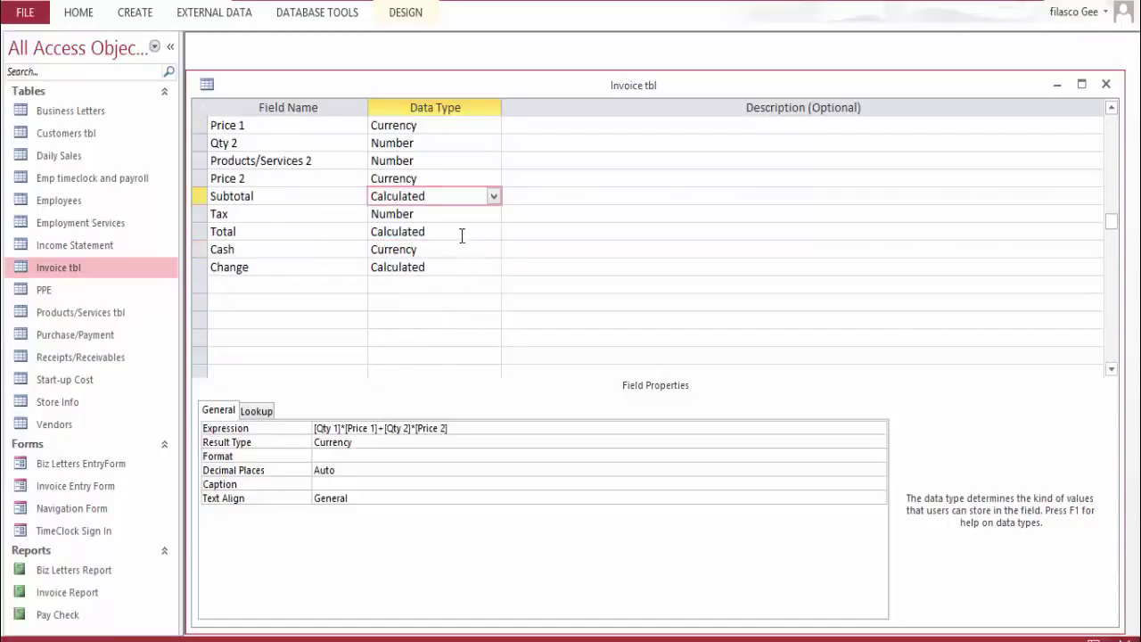
Inspect the Total field's expression in the Expression Builder without changing it, and check the Change field's expression
{"action": "left_click", "coordinate": [474, 232]}
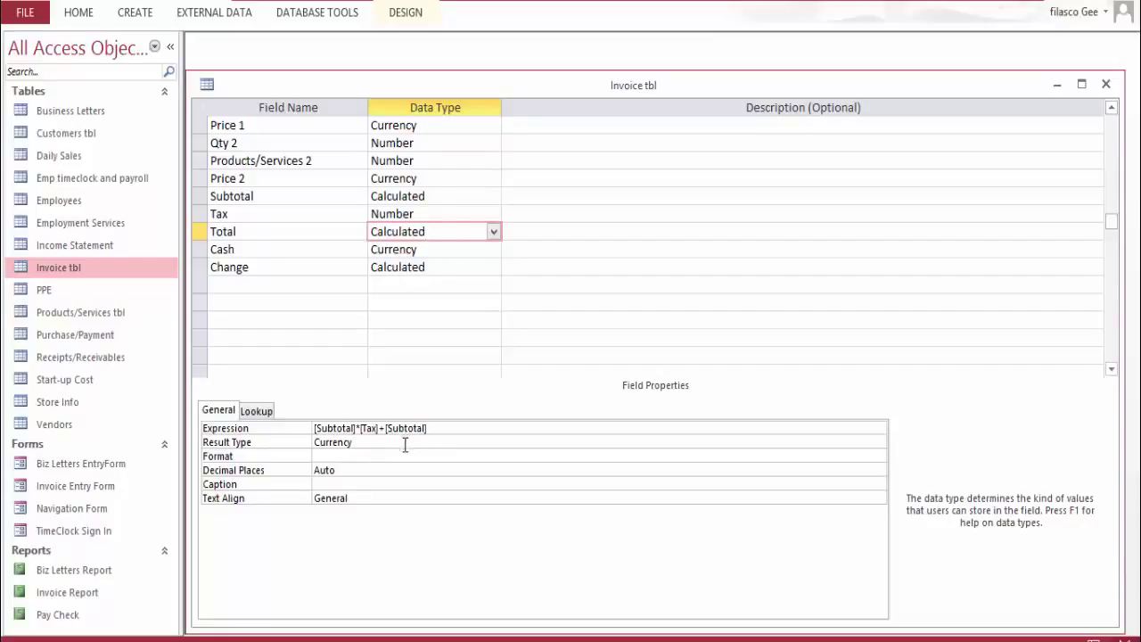
{"action": "left_click", "coordinate": [872, 427]}
{"action": "left_click", "coordinate": [879, 429]}
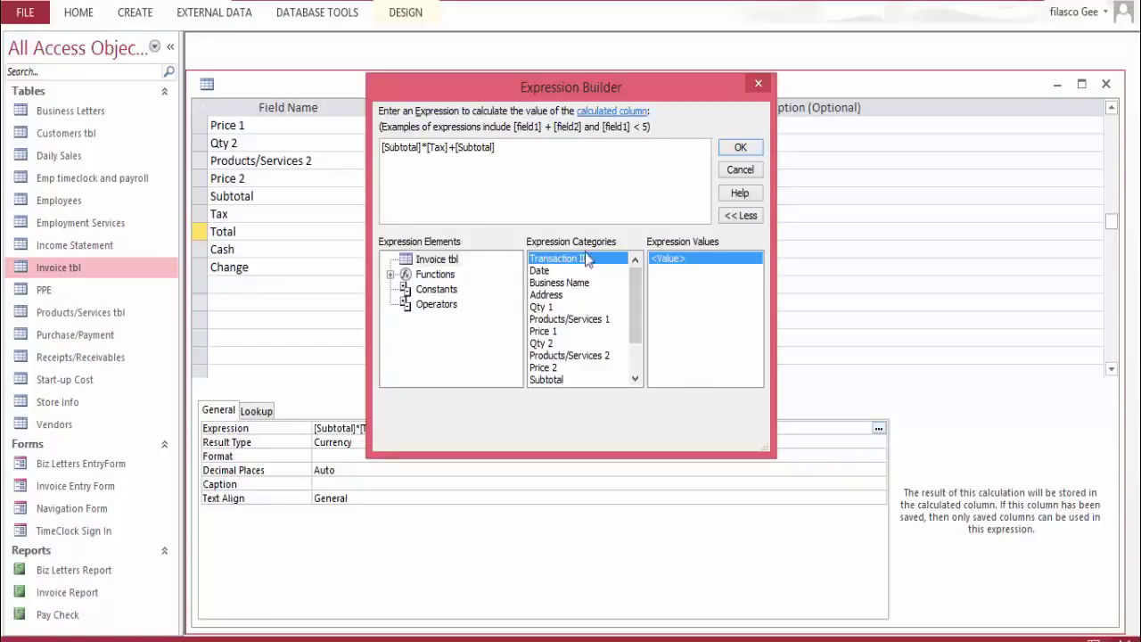
{"action": "left_click", "coordinate": [736, 170]}
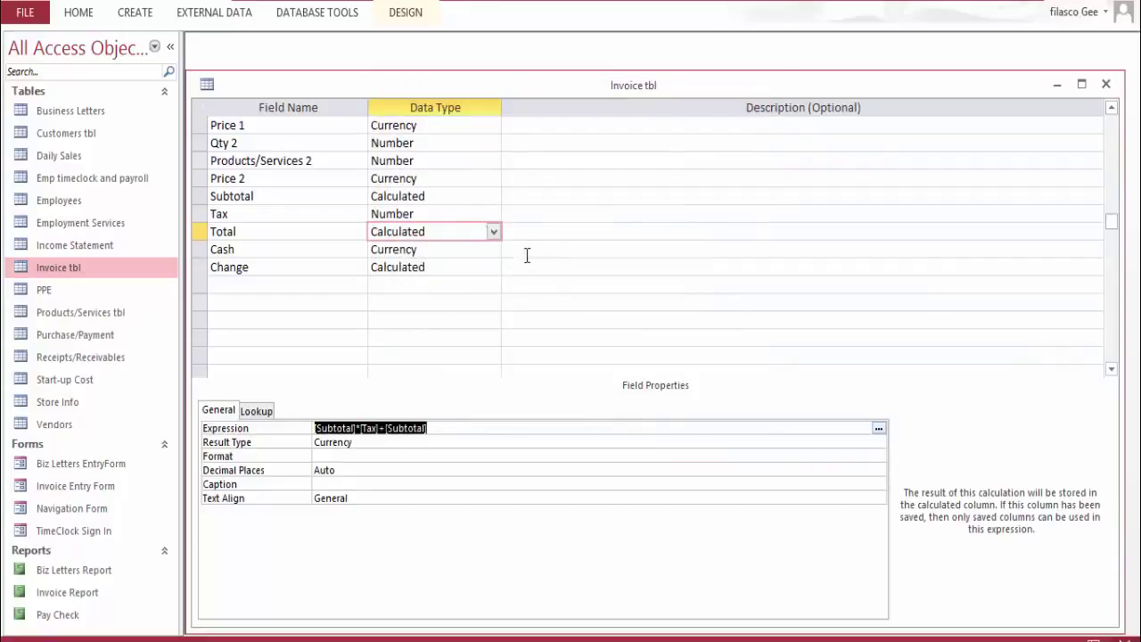
{"action": "left_click", "coordinate": [488, 271]}
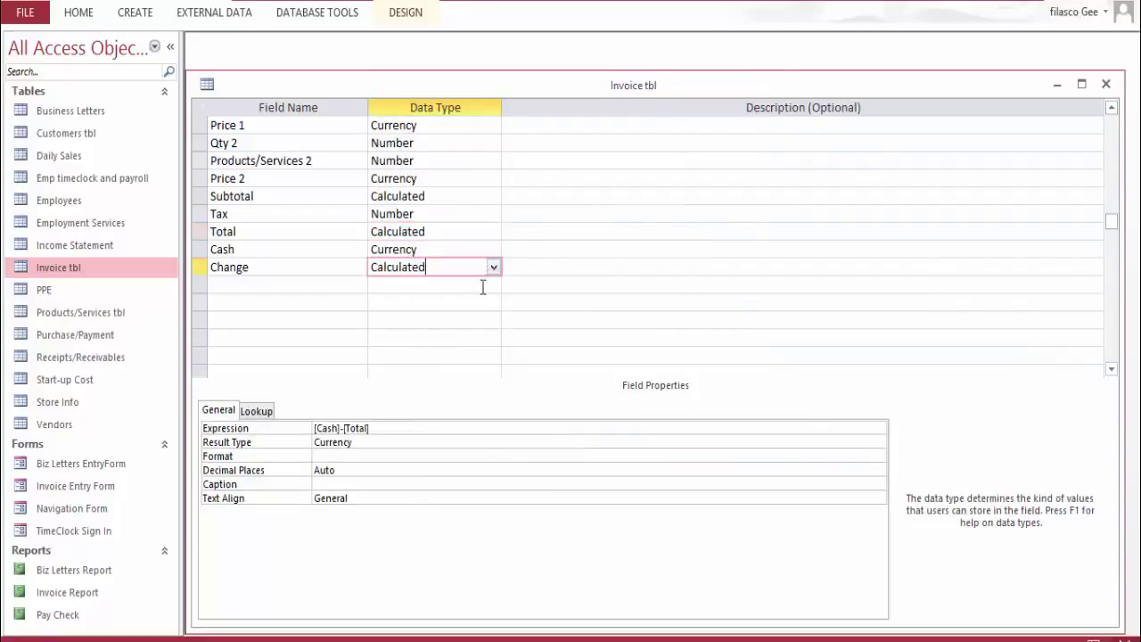
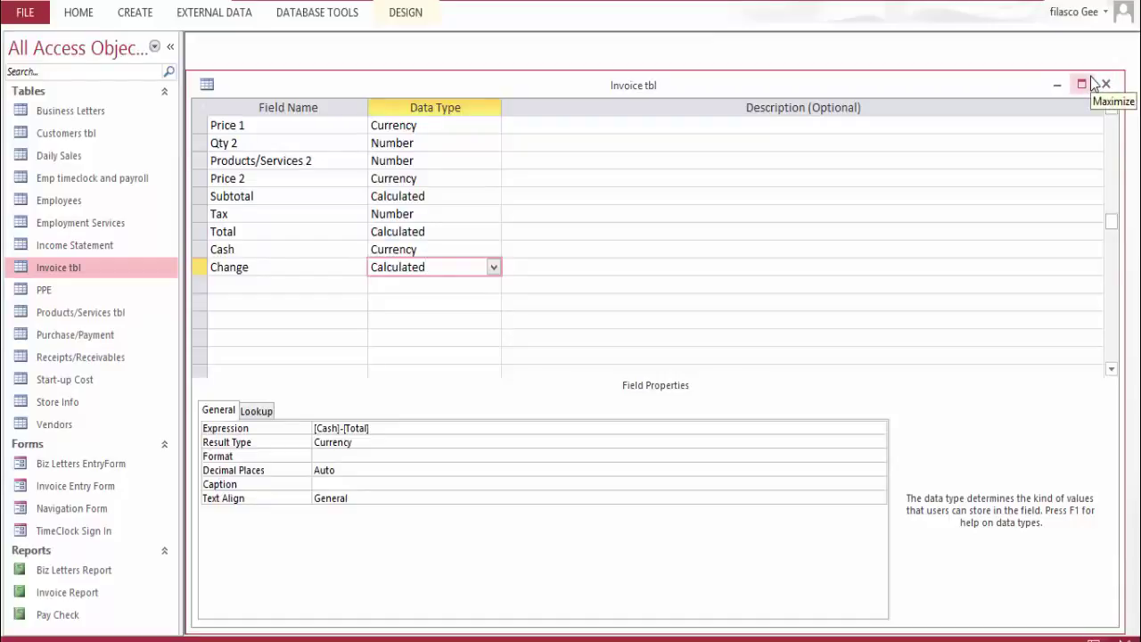
Close the Invoice table, saving its design changes, and open the PPE table
{"action": "left_click", "coordinate": [1104, 84]}
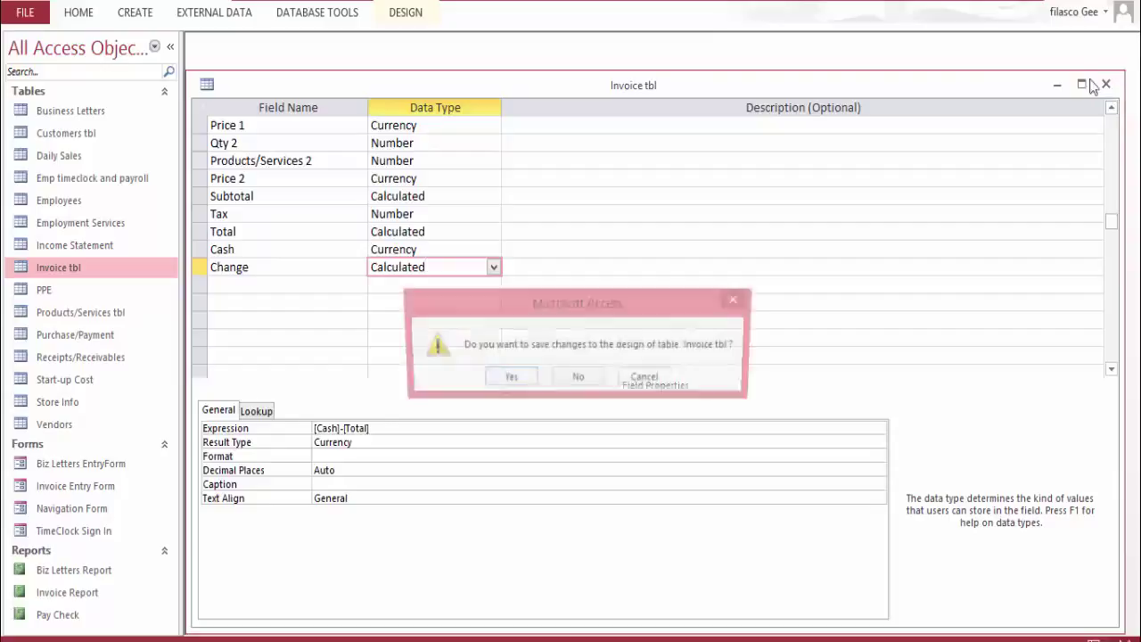
{"action": "left_click", "coordinate": [514, 378]}
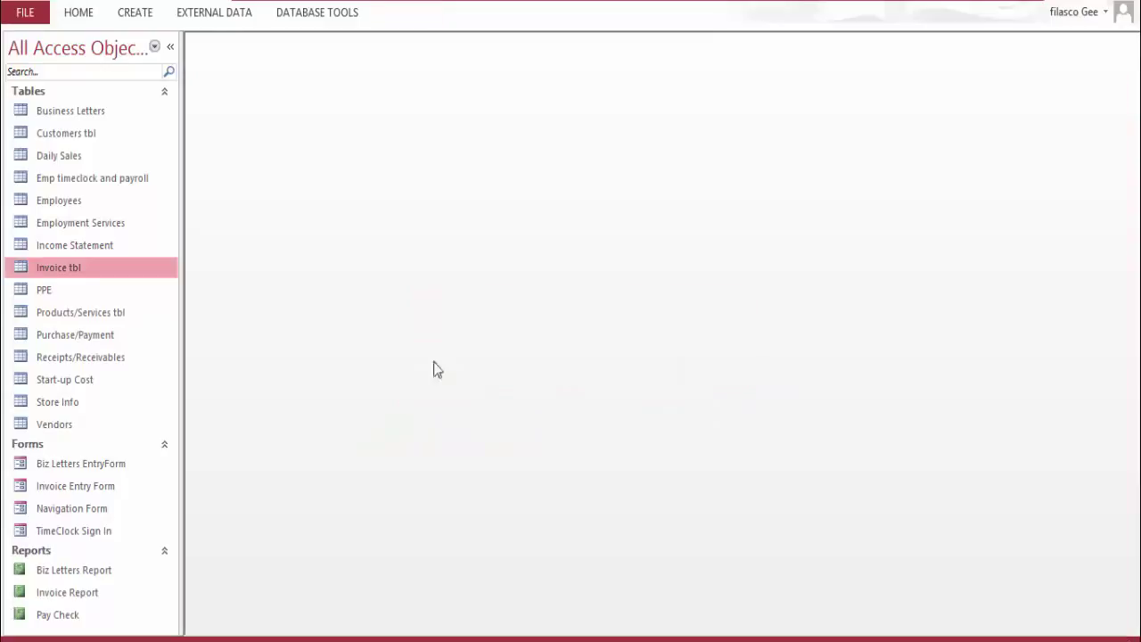
{"action": "double_click", "coordinate": [40, 294]}
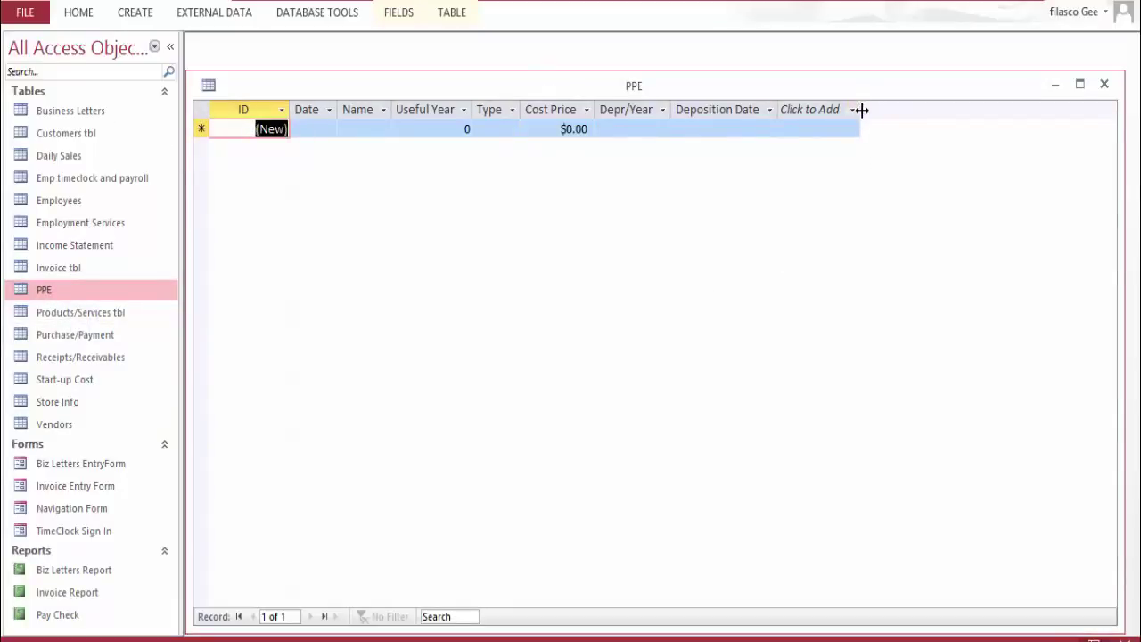
Look through the PPE table's columns and examine the choices offered by the Type field
{"action": "left_click", "coordinate": [775, 105]}
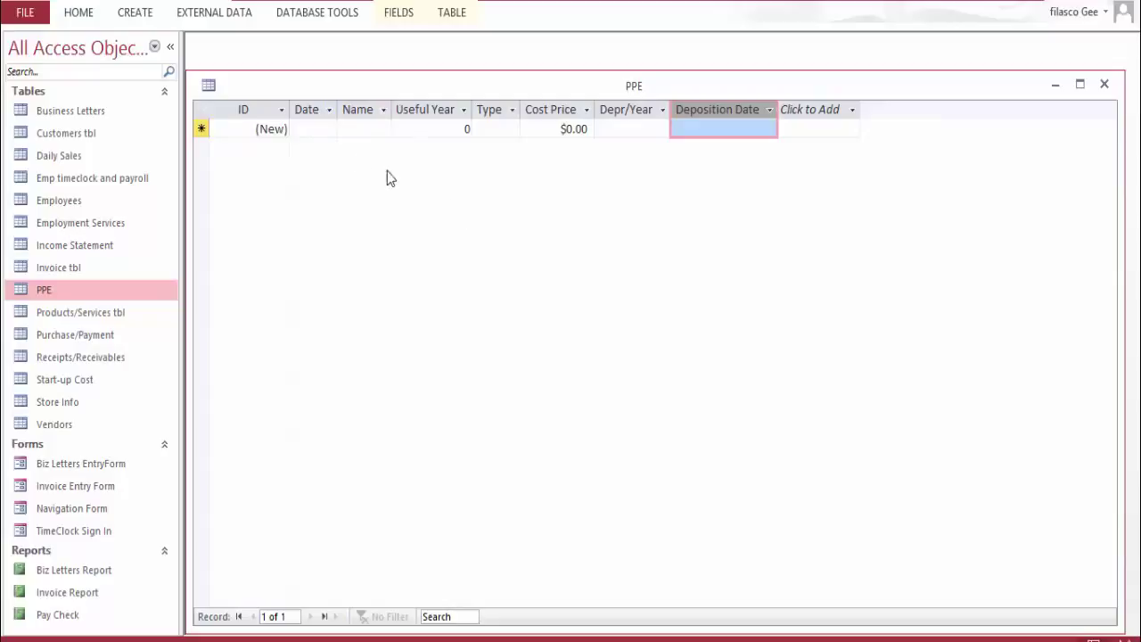
{"action": "left_click_drag", "start_coordinate": [520, 109], "coordinate": [523, 109]}
{"action": "left_click", "coordinate": [520, 128]}
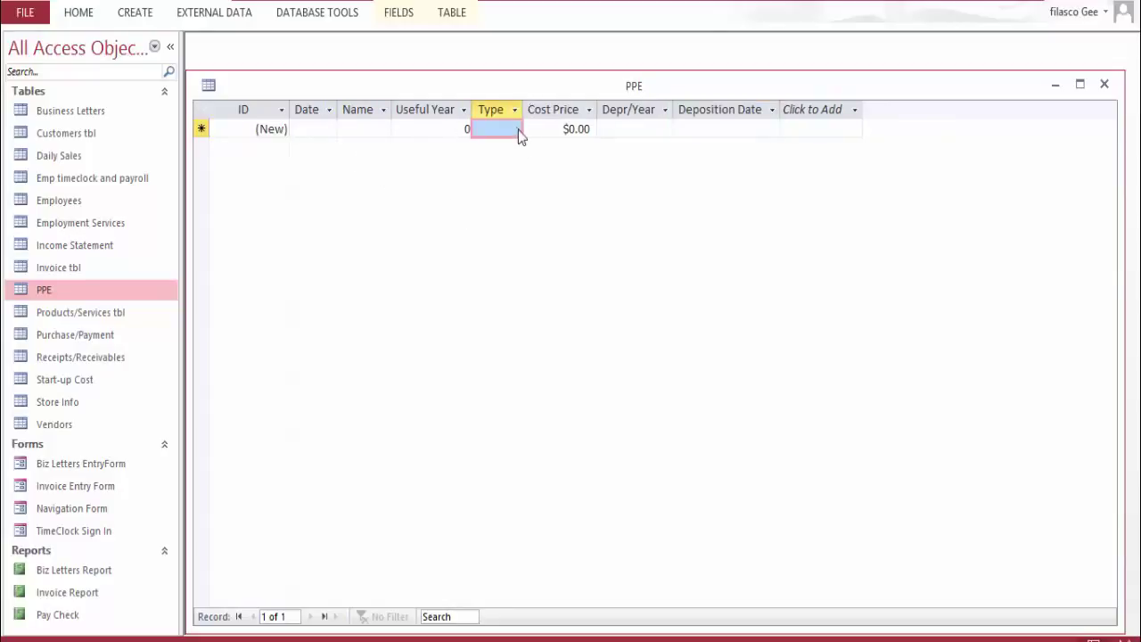
{"action": "left_click", "coordinate": [515, 129]}
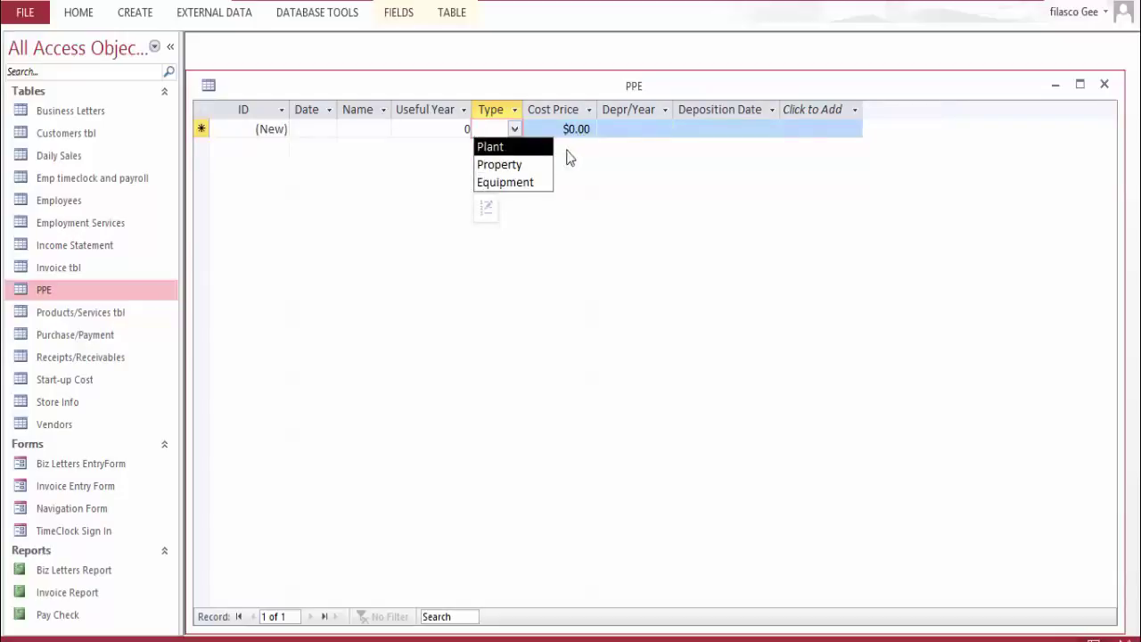
{"action": "left_click", "coordinate": [653, 124]}
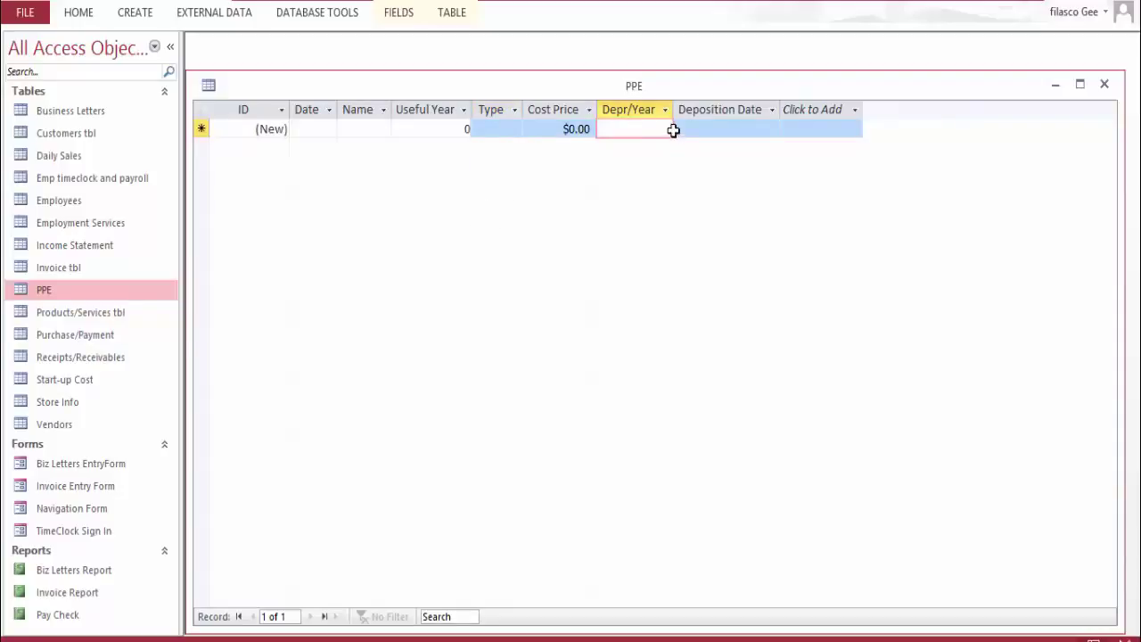
{"action": "left_click", "coordinate": [504, 128]}
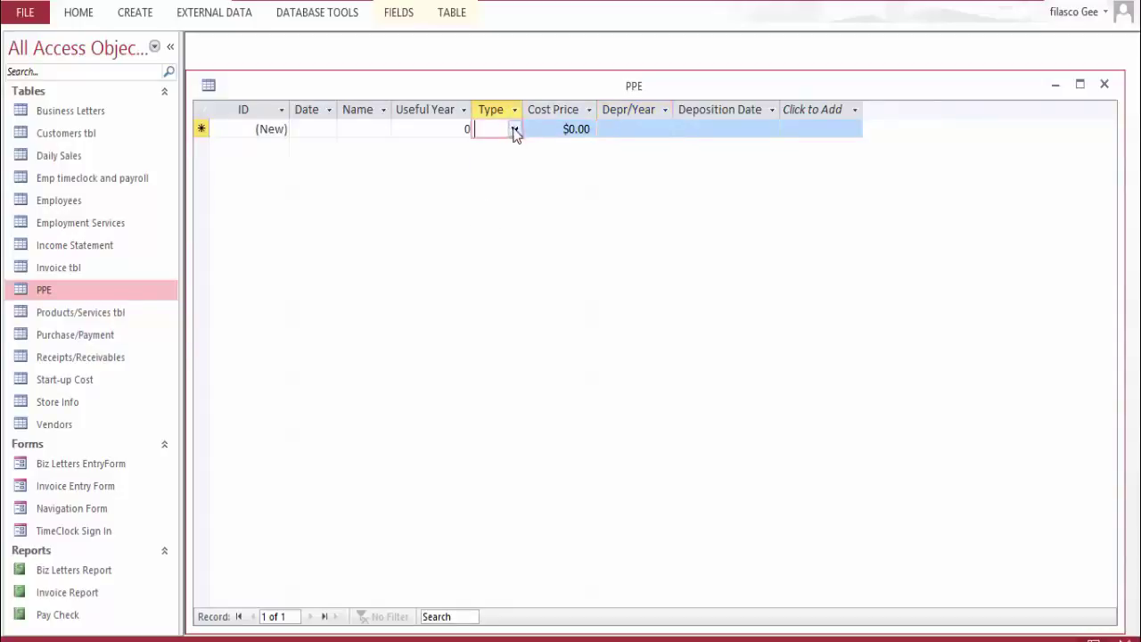
Enter a PPE record with a Useful Year of 5 and a Cost Price of $300
{"action": "left_click", "coordinate": [467, 129]}
{"action": "type", "text": "5"}
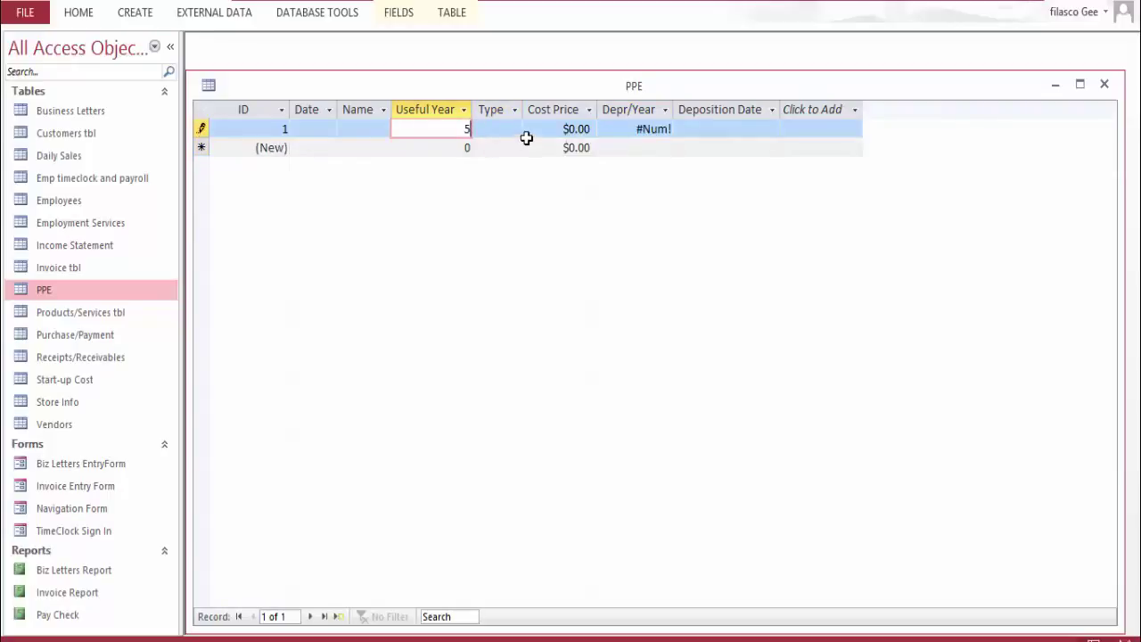
{"action": "left_click_drag", "start_coordinate": [571, 128], "coordinate": [591, 130]}
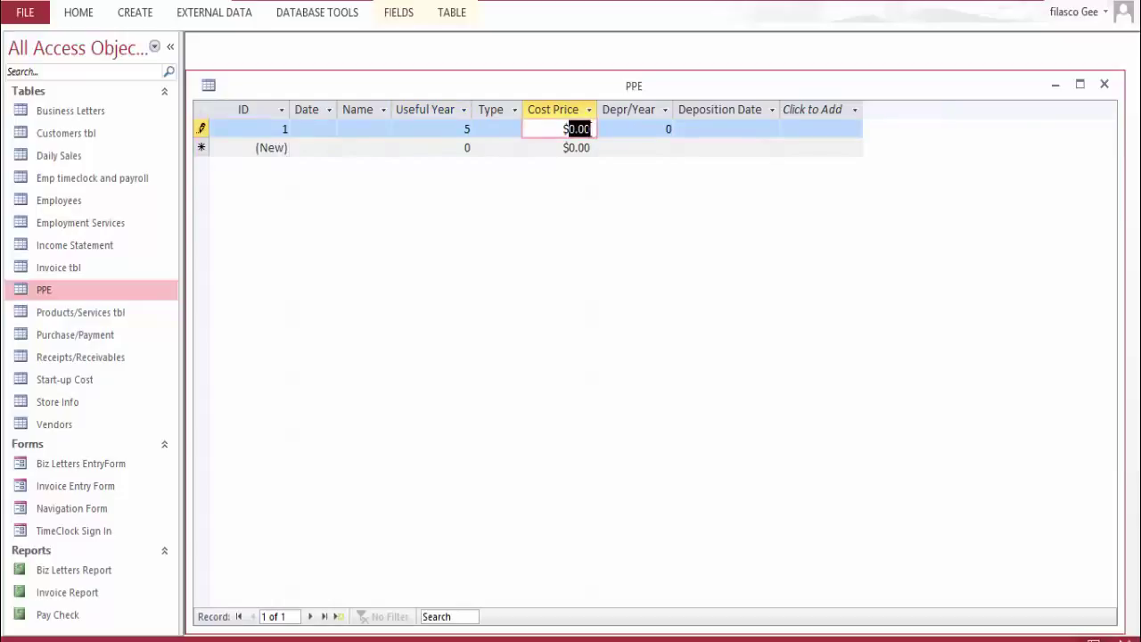
{"action": "type", "text": "300"}
{"action": "key", "text": "Tab"}
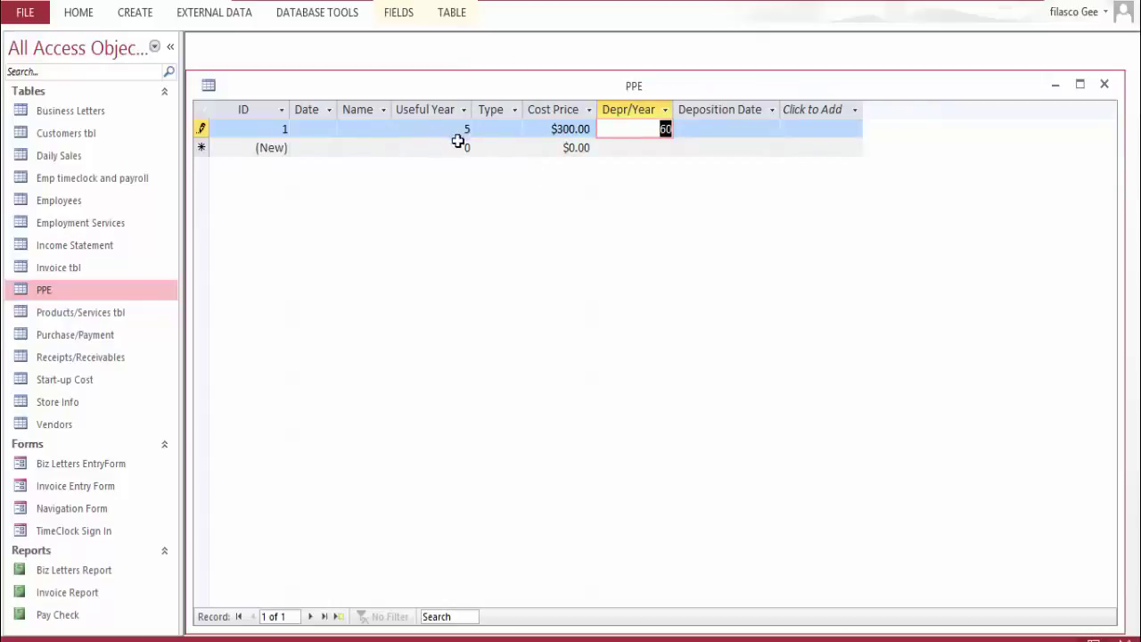
Open the calendar pickers of the Deposition Date and Date fields in the first PPE record
{"action": "left_click", "coordinate": [705, 130]}
{"action": "left_click", "coordinate": [789, 130]}
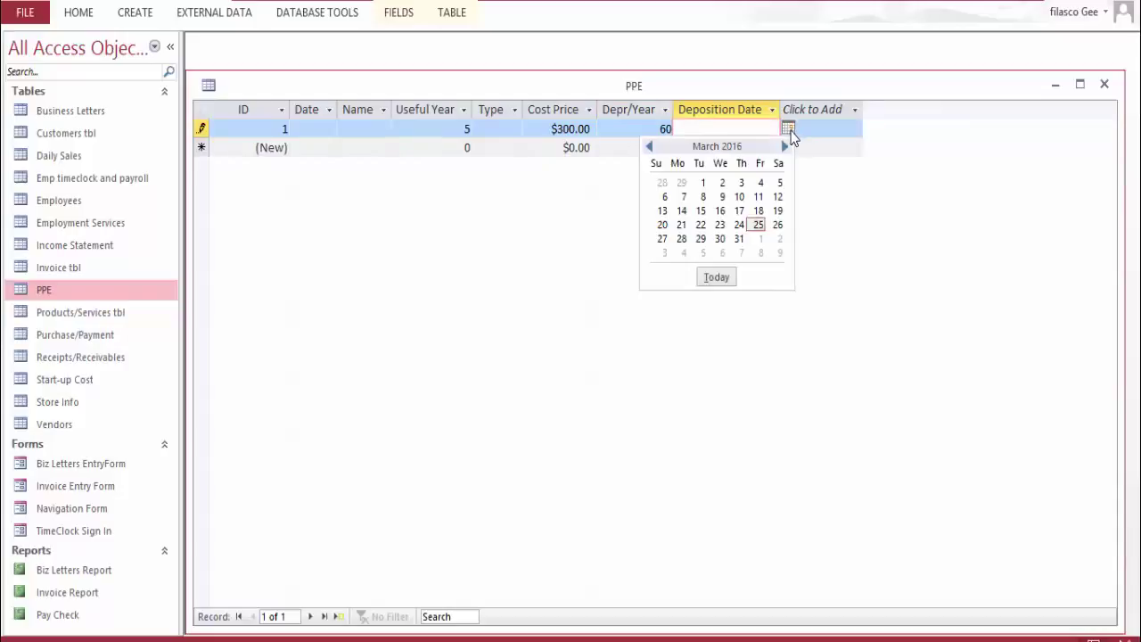
{"action": "left_click", "coordinate": [336, 129]}
{"action": "left_click", "coordinate": [346, 130]}
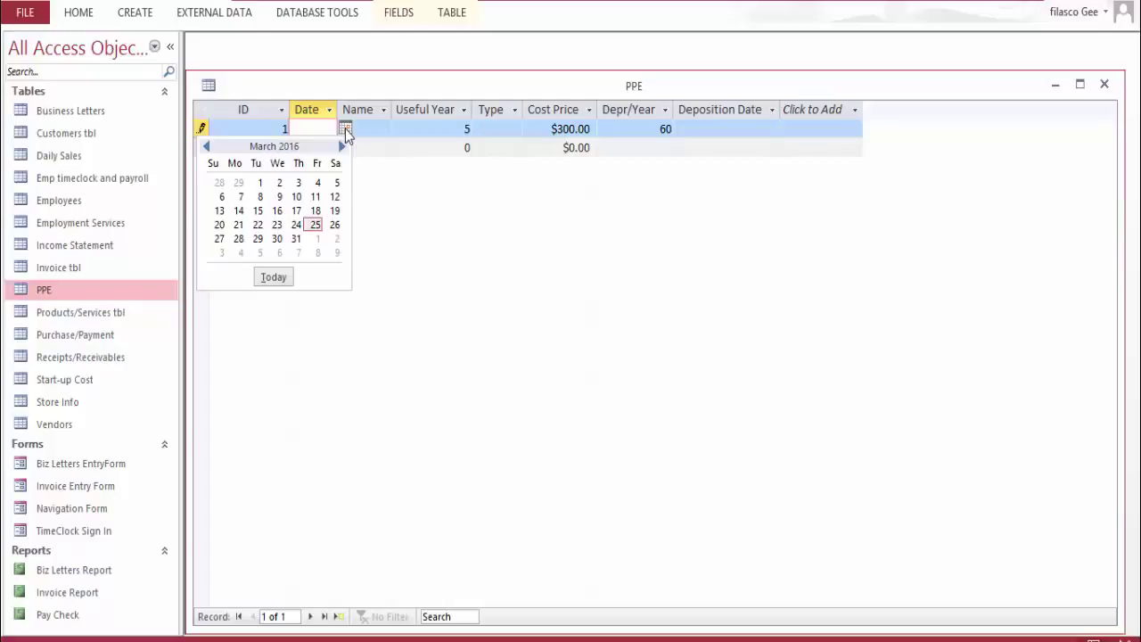
Dismiss the Date calendar without choosing a date and view the Depr/Year column's sort and filter options
{"action": "left_click", "coordinate": [345, 130]}
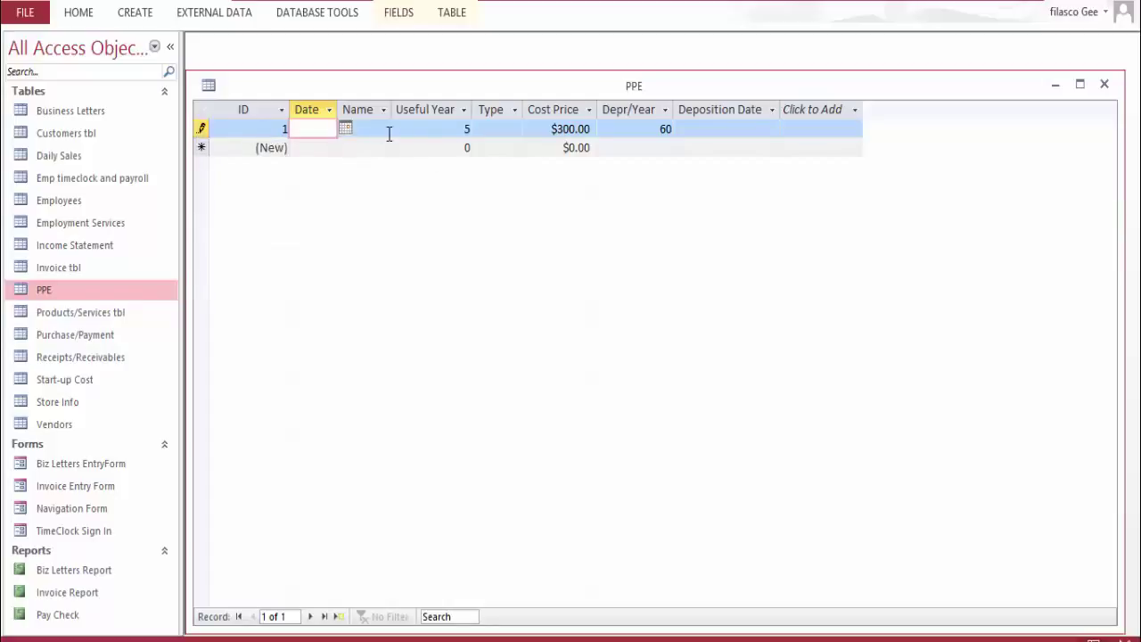
{"action": "left_click", "coordinate": [388, 130]}
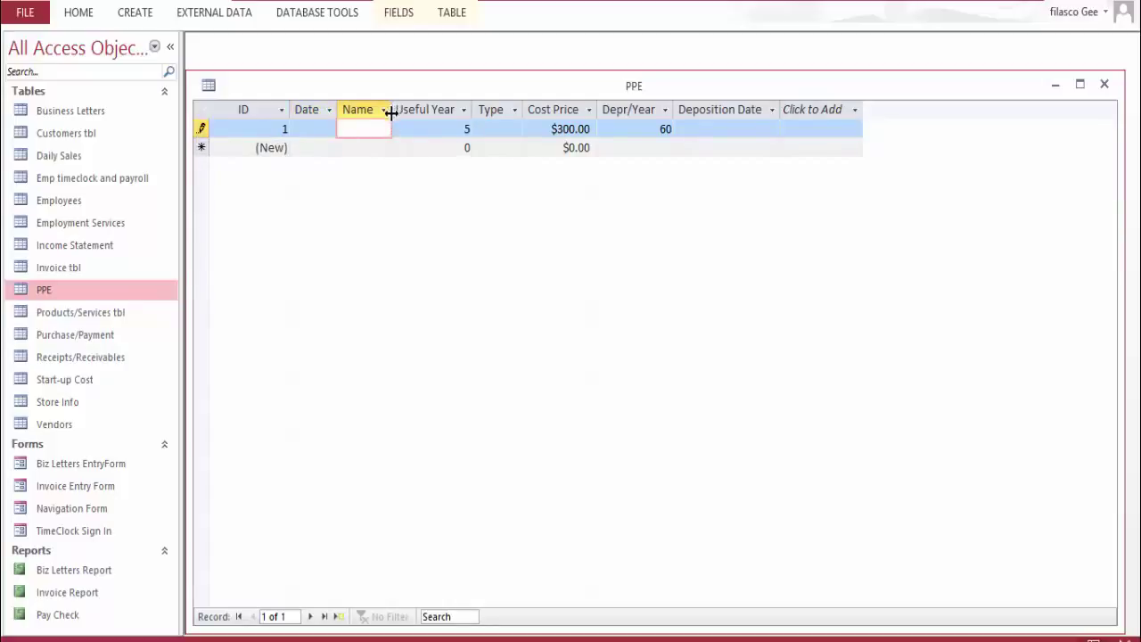
{"action": "key", "text": "Escape"}
{"action": "left_click", "coordinate": [664, 108]}
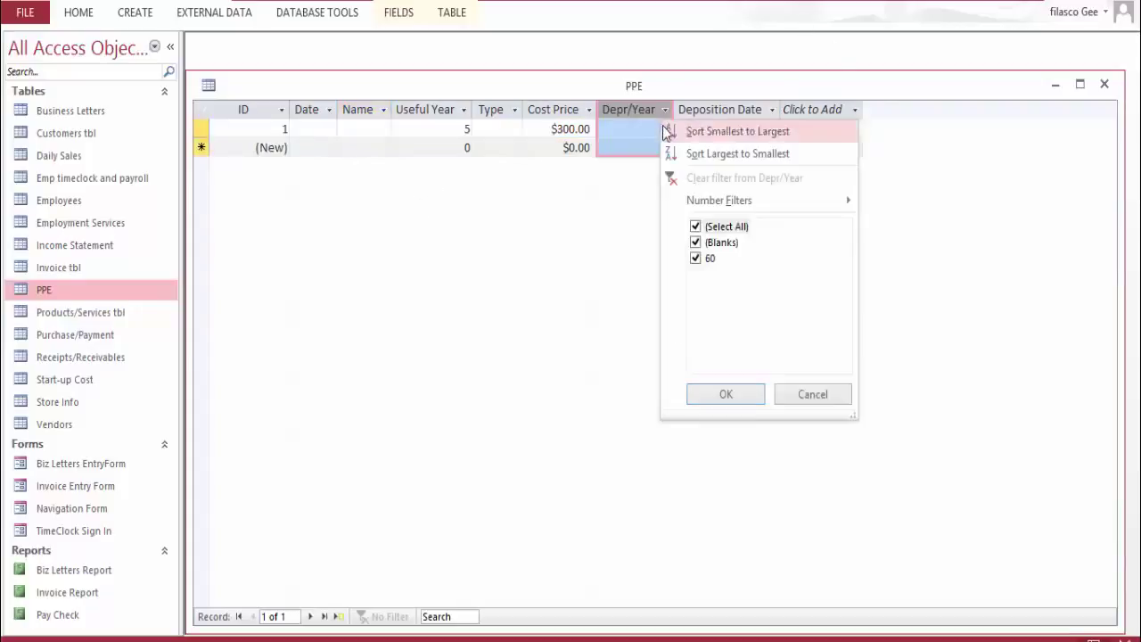
{"action": "key", "text": "Escape"}
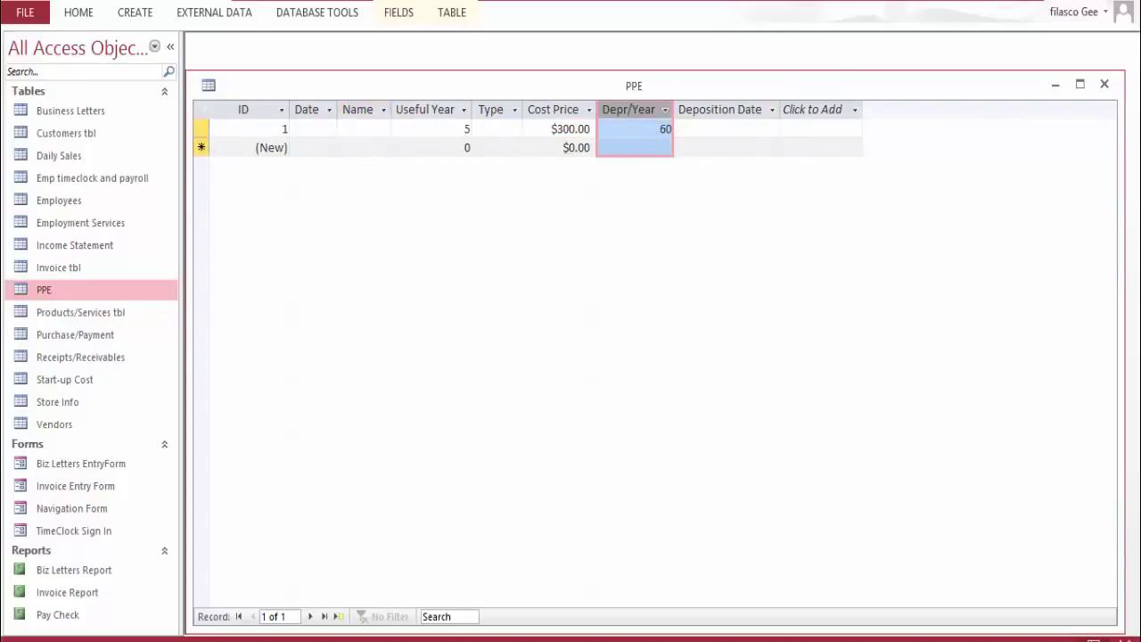
Open the PPE table's design and examine the Depr/Year field's data type and expression and the Deposition Date field's properties
{"action": "left_click", "coordinate": [1120, 638]}
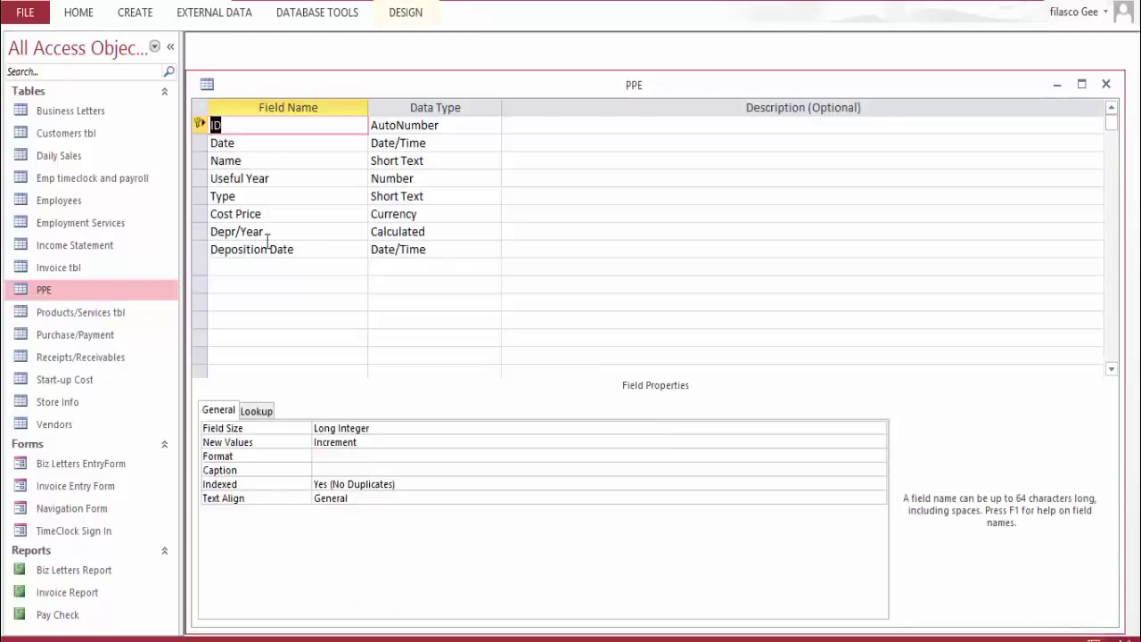
{"action": "left_click", "coordinate": [472, 236]}
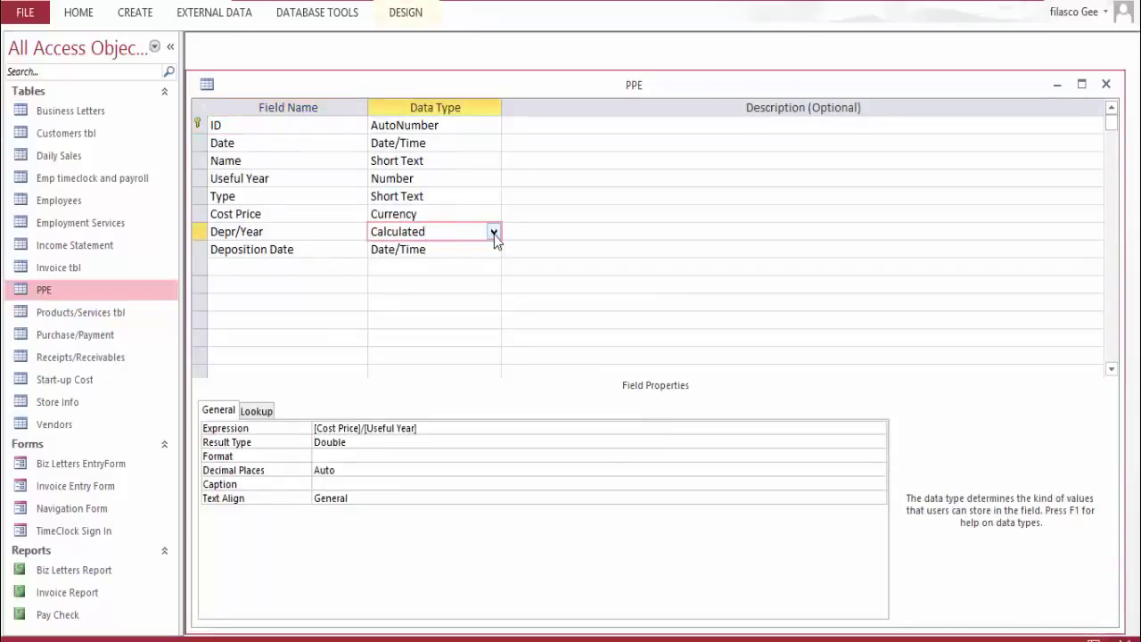
{"action": "left_click", "coordinate": [494, 233]}
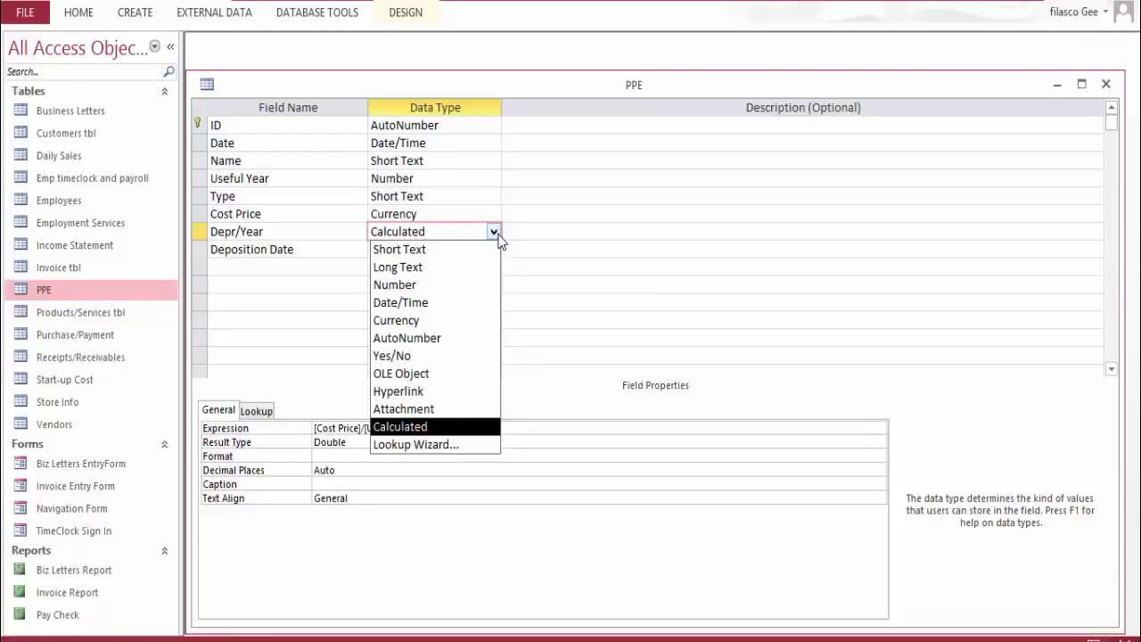
{"action": "left_click", "coordinate": [495, 234]}
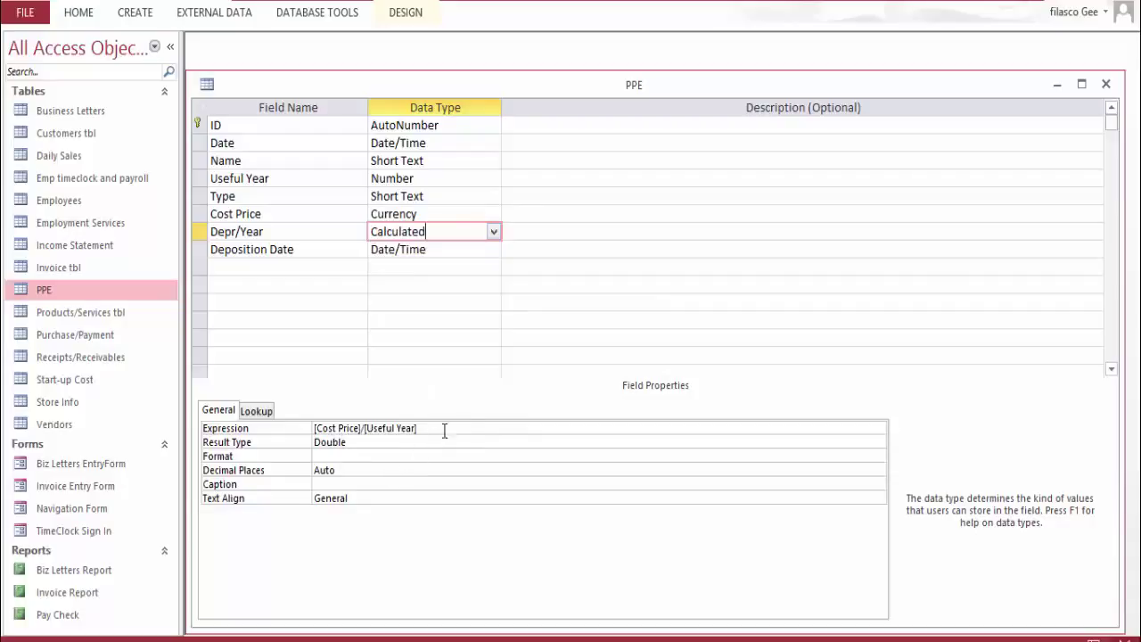
{"action": "left_click", "coordinate": [435, 248]}
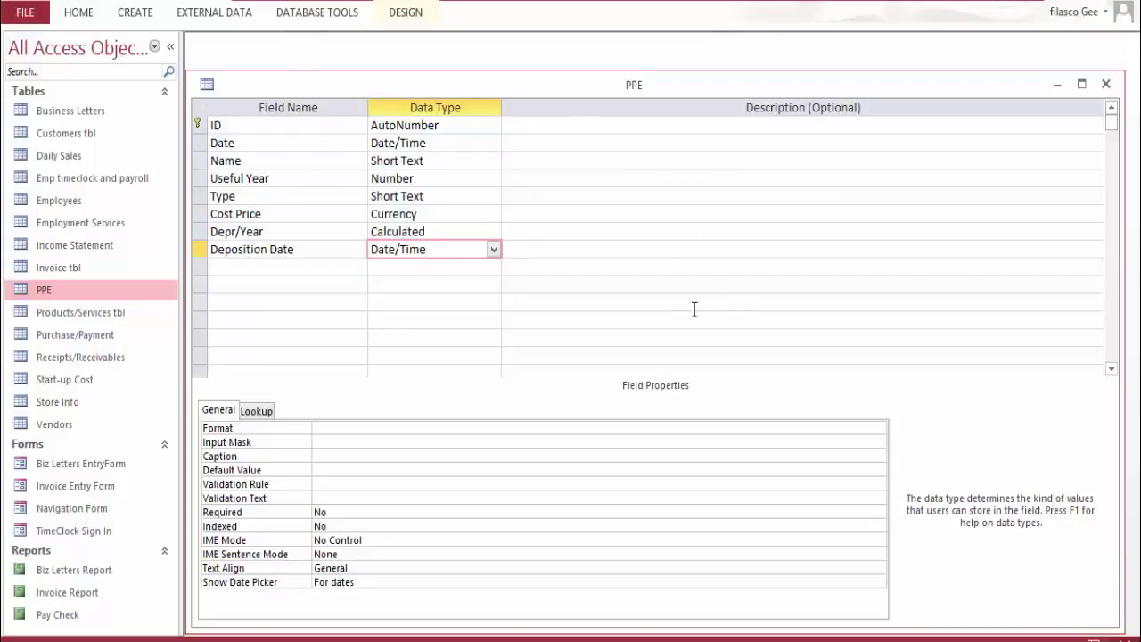
Close the PPE table, saving its layout changes, and open the Products/Services table
{"action": "left_click", "coordinate": [1106, 85]}
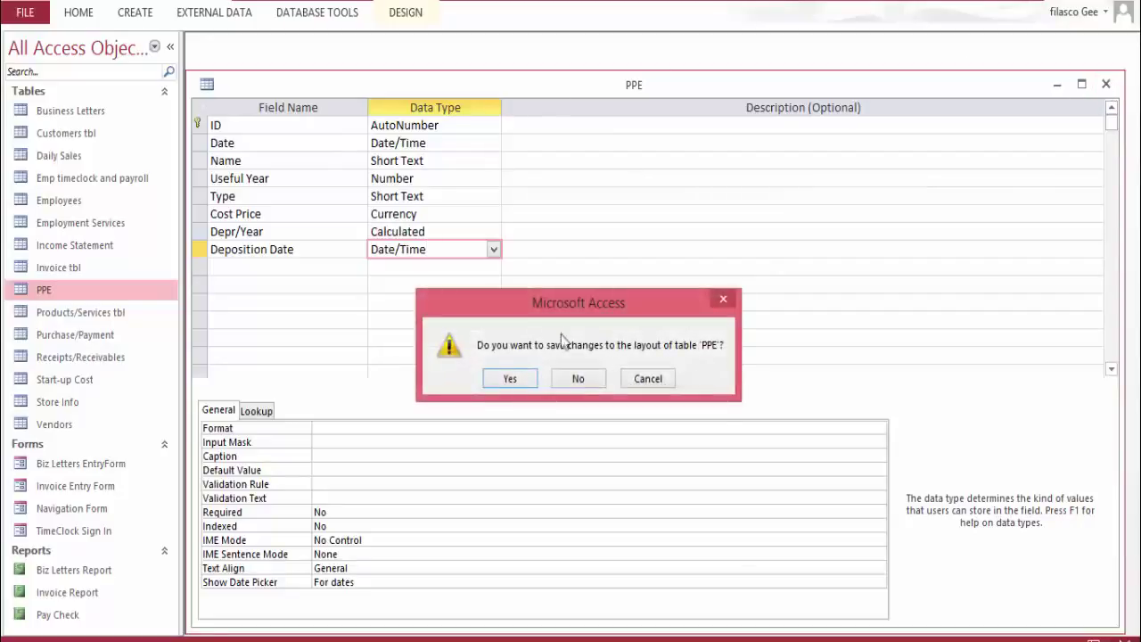
{"action": "left_click", "coordinate": [526, 380]}
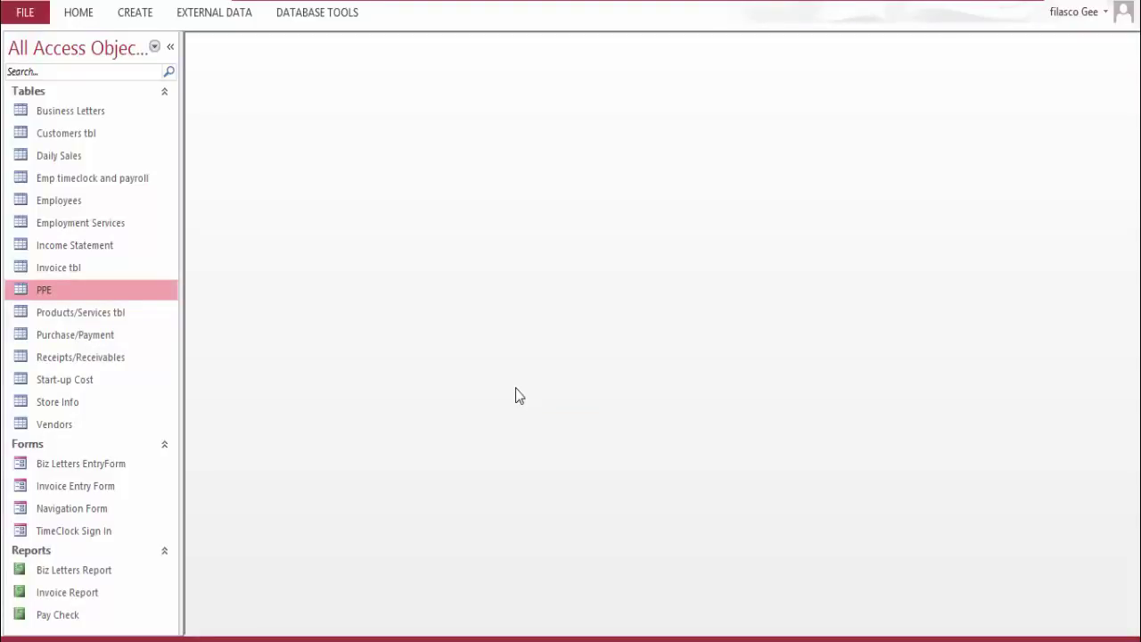
{"action": "double_click", "coordinate": [111, 319]}
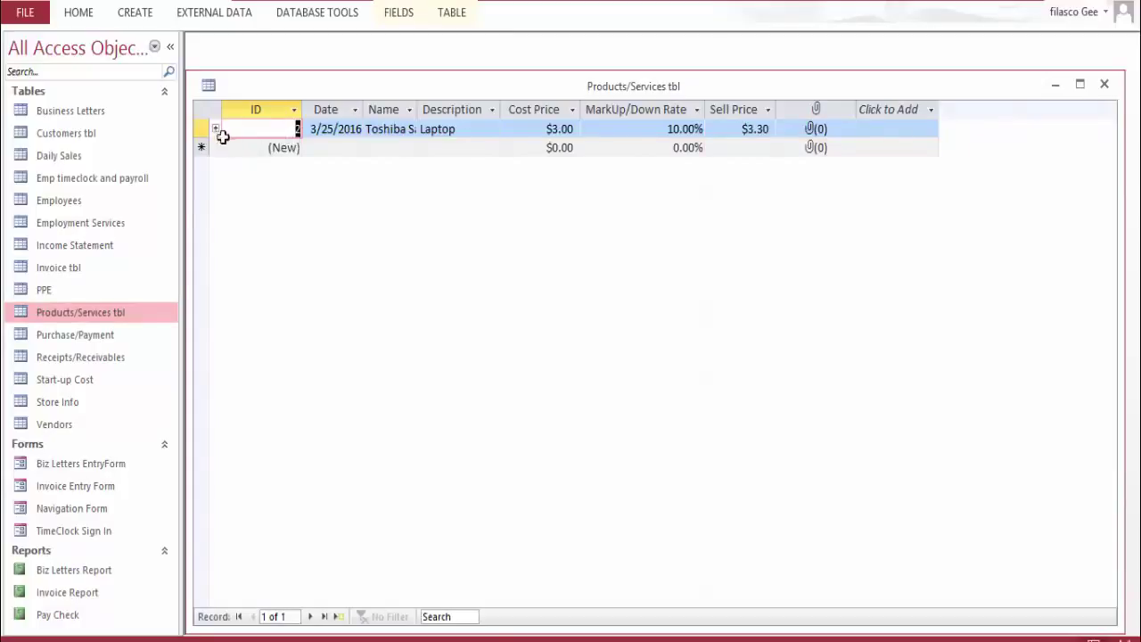
Expand the laptop product's linked invoice records and examine their columns from Transaction ID through Change
{"action": "left_click", "coordinate": [215, 130]}
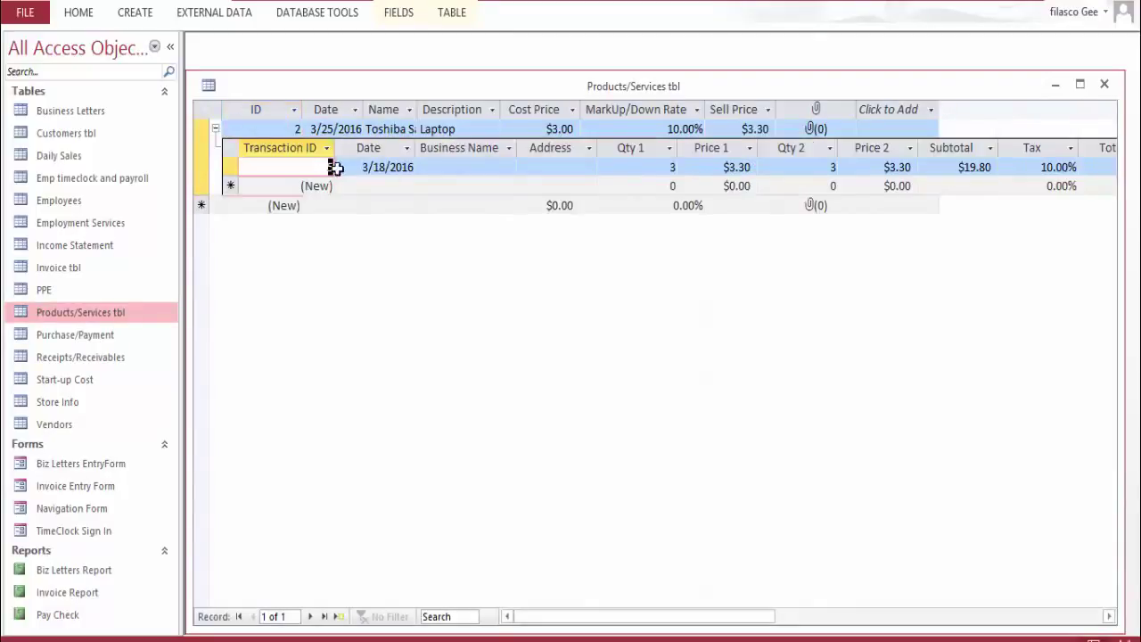
{"action": "left_click", "coordinate": [216, 129]}
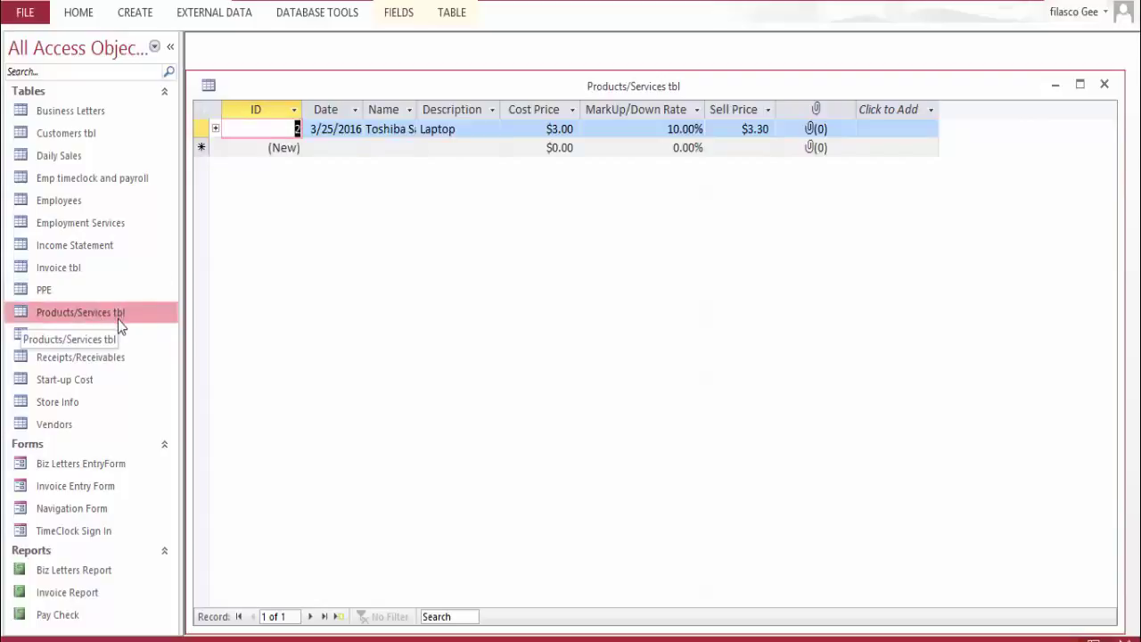
{"action": "left_click", "coordinate": [215, 130]}
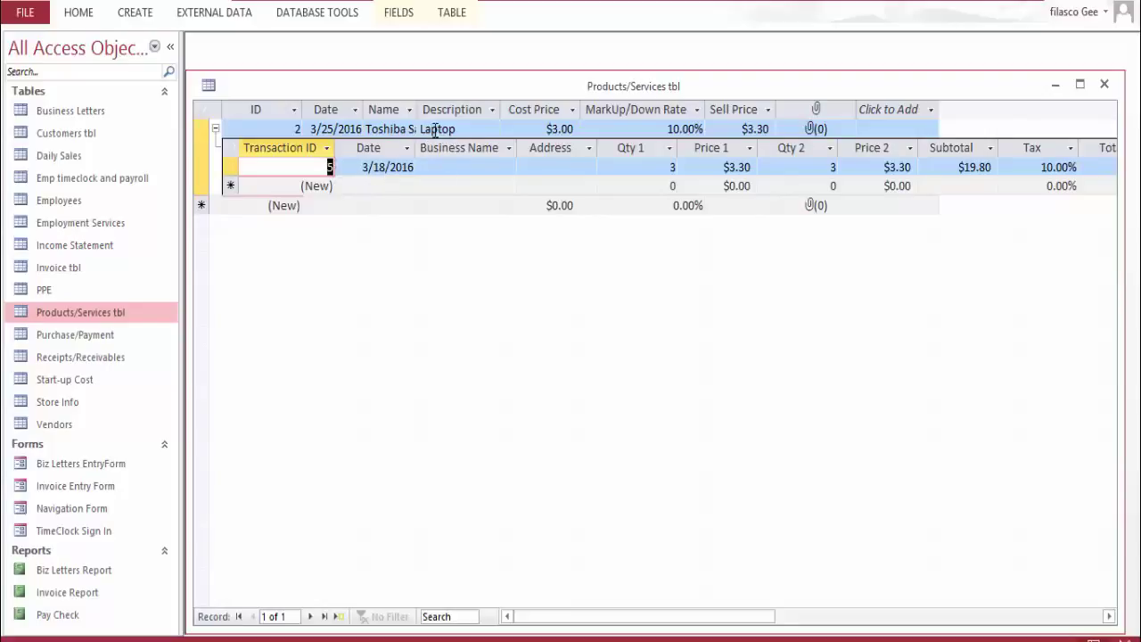
{"action": "left_click", "coordinate": [390, 130]}
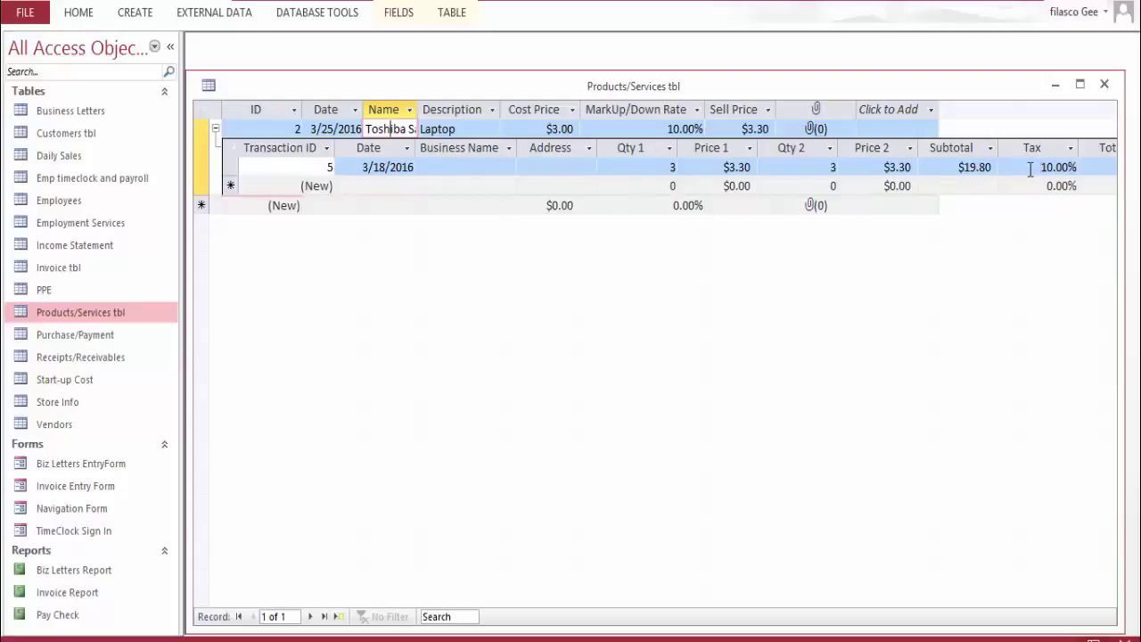
{"action": "left_click", "coordinate": [514, 167]}
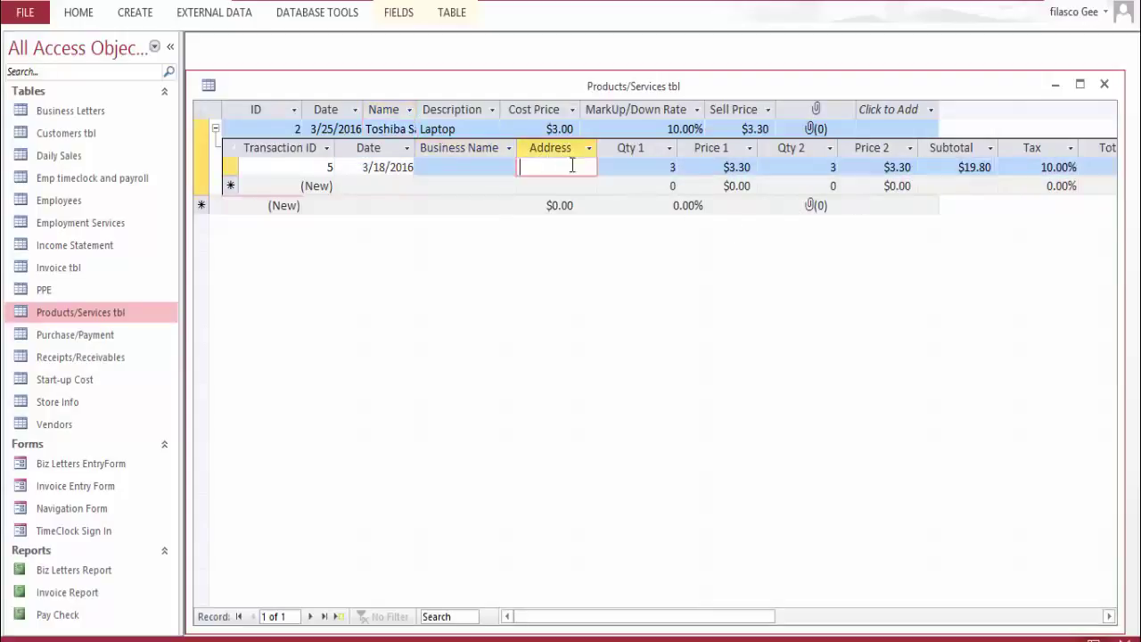
{"action": "left_click", "coordinate": [634, 168]}
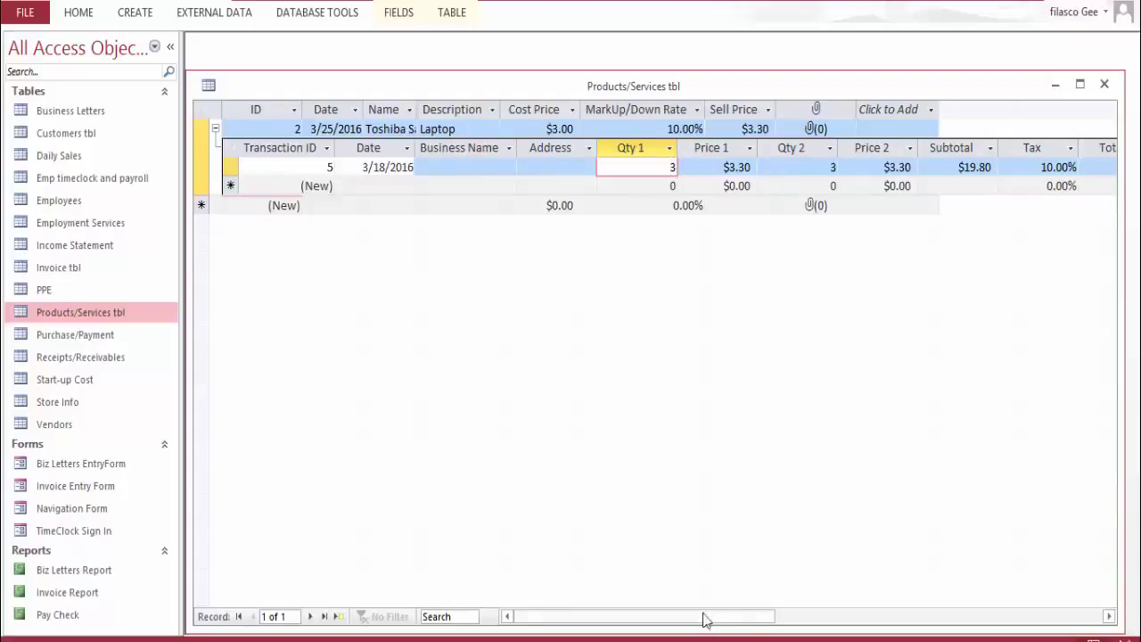
{"action": "left_click_drag", "start_coordinate": [703, 618], "coordinate": [807, 580]}
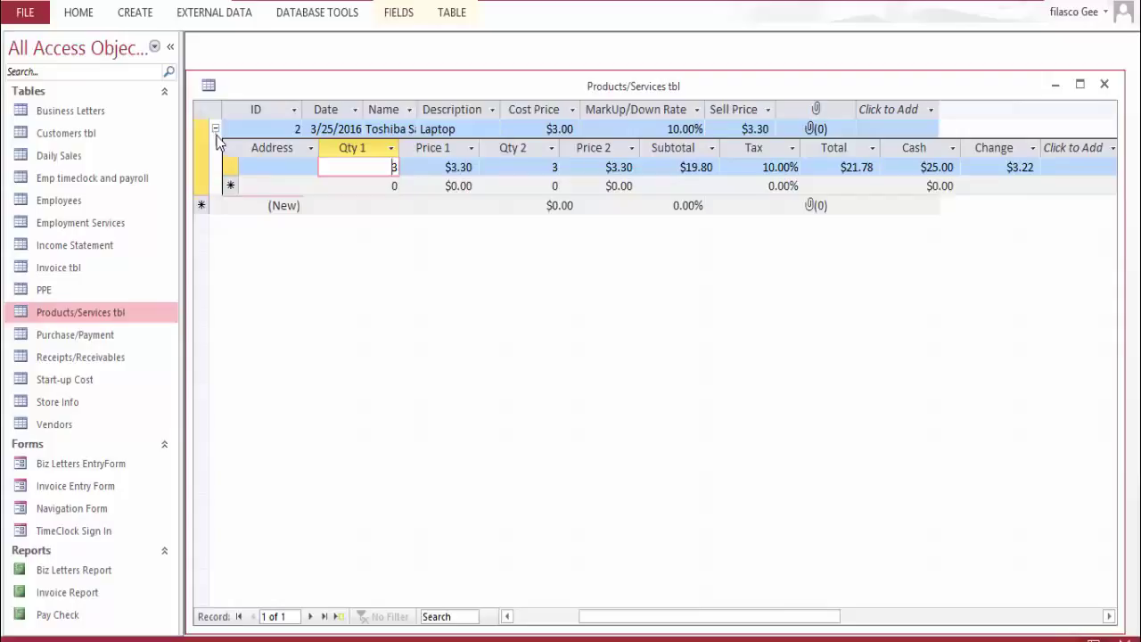
Open the Invoice table to compare its record with the linked one, and return to the Products/Services table's expanded invoice records
{"action": "double_click", "coordinate": [83, 267]}
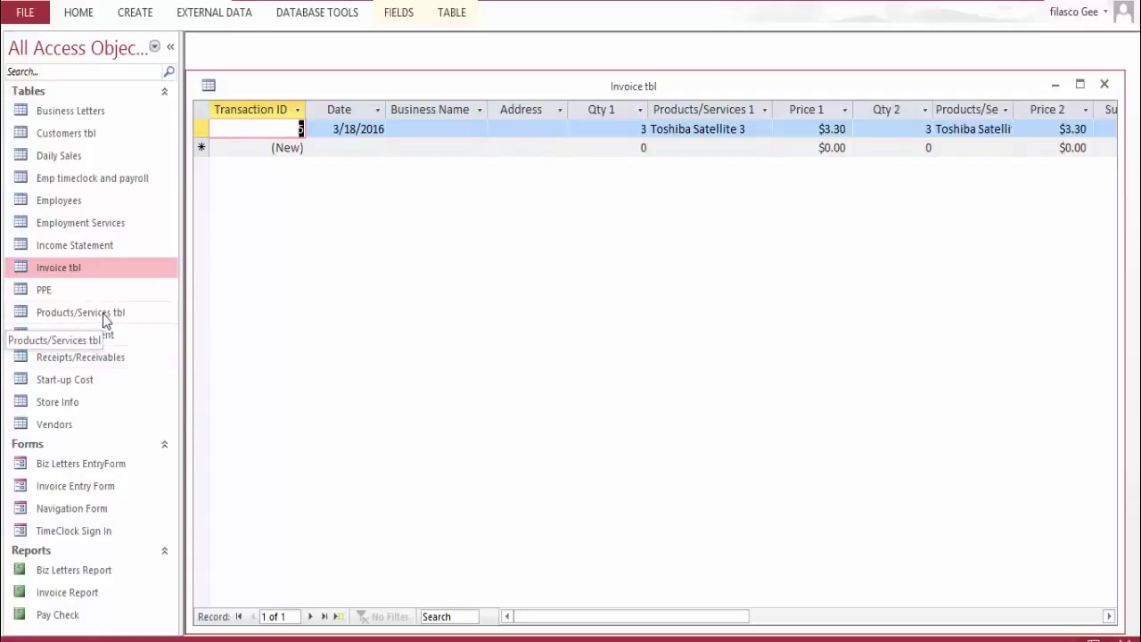
{"action": "left_click", "coordinate": [77, 275]}
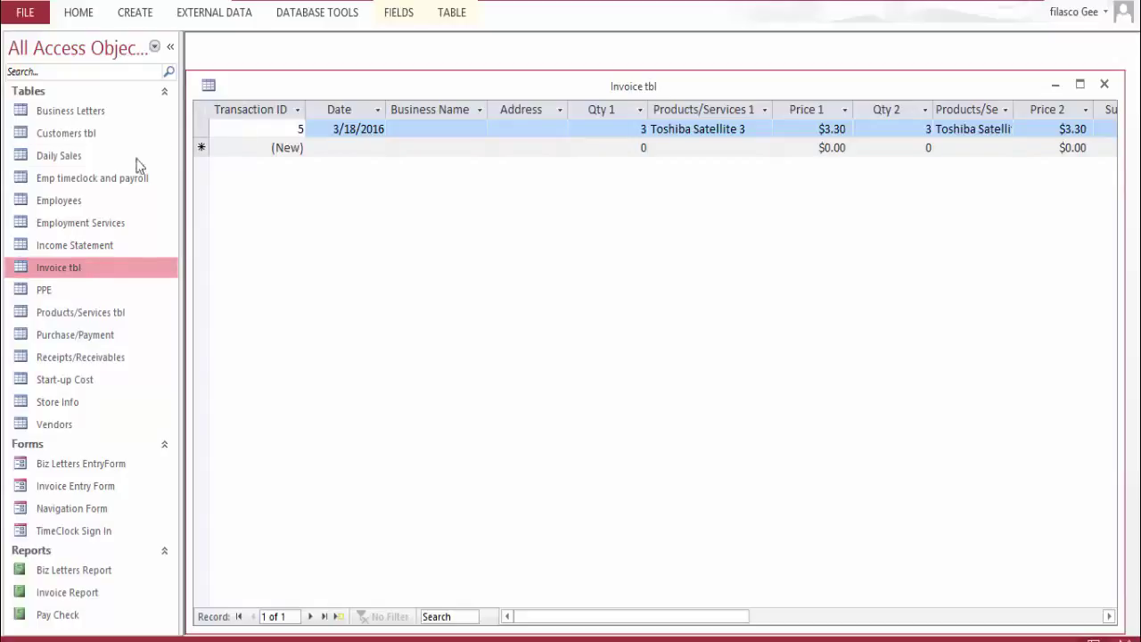
{"action": "double_click", "coordinate": [68, 315]}
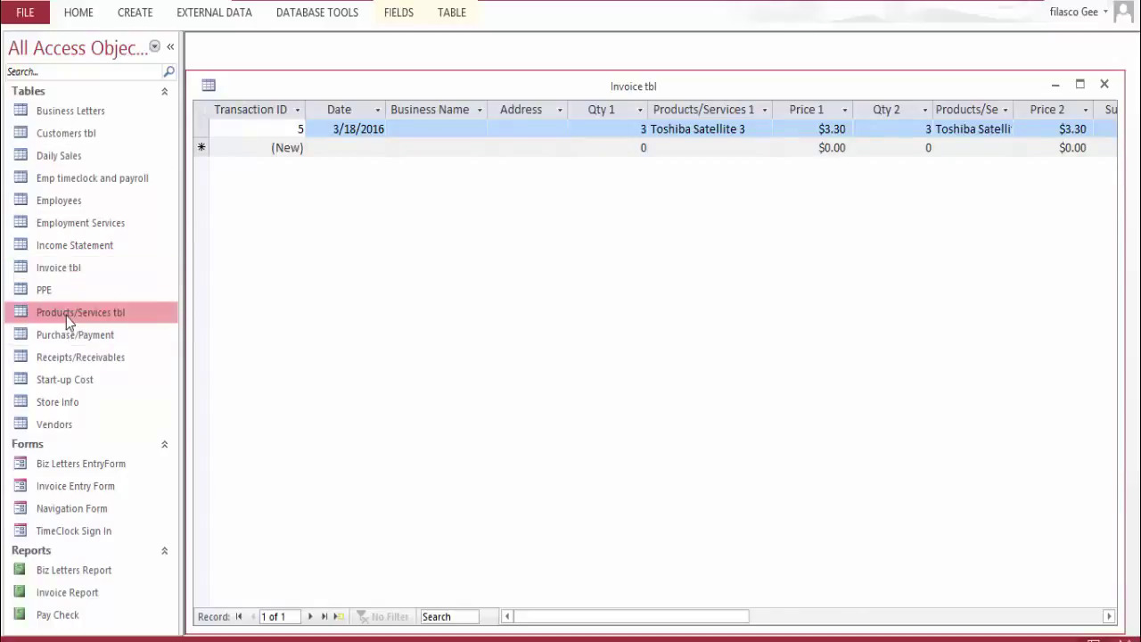
{"action": "key", "text": "BackSpace"}
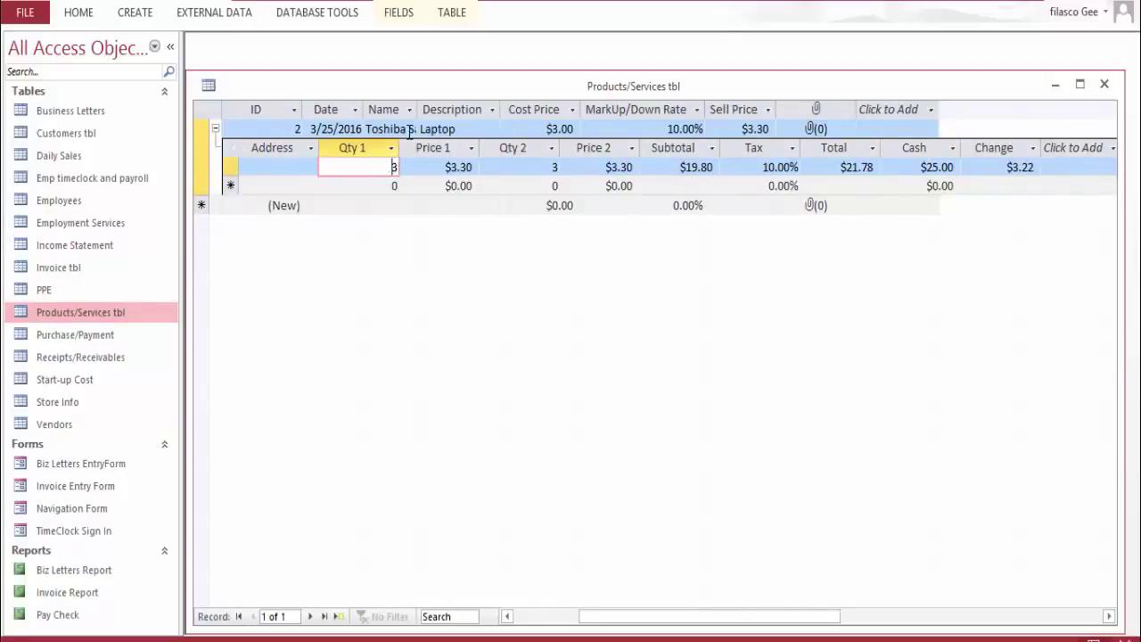
{"action": "type", "text": "3"}
{"action": "left_click", "coordinate": [389, 185]}
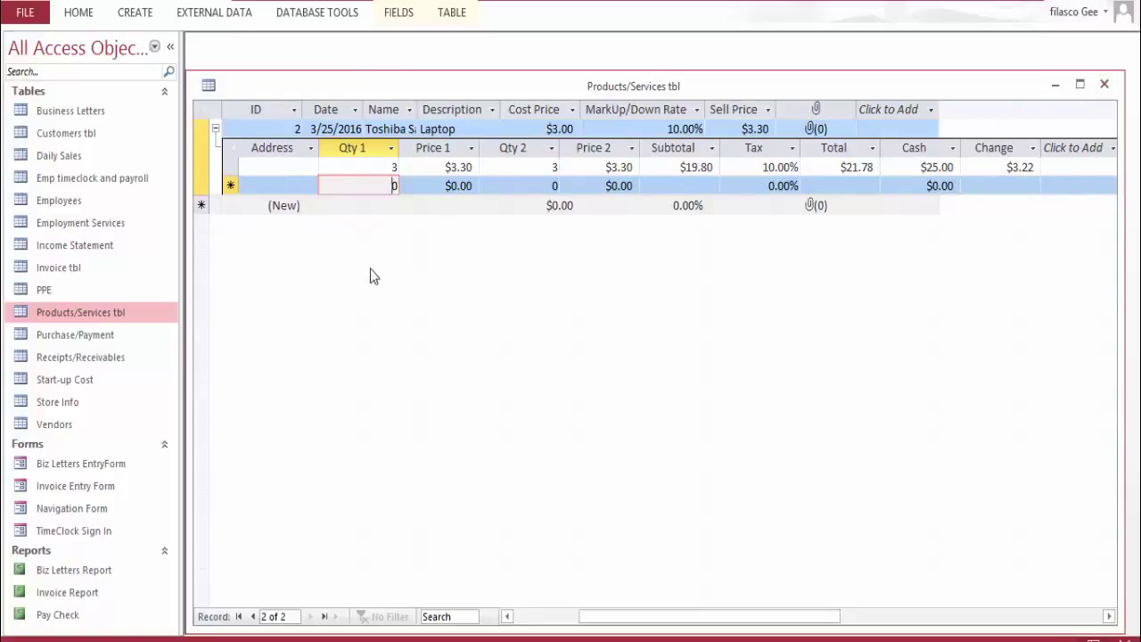
Open the Purchase/Payment table and examine its columns, including the choices offered by the Type and Vendor fields
{"action": "double_click", "coordinate": [93, 342]}
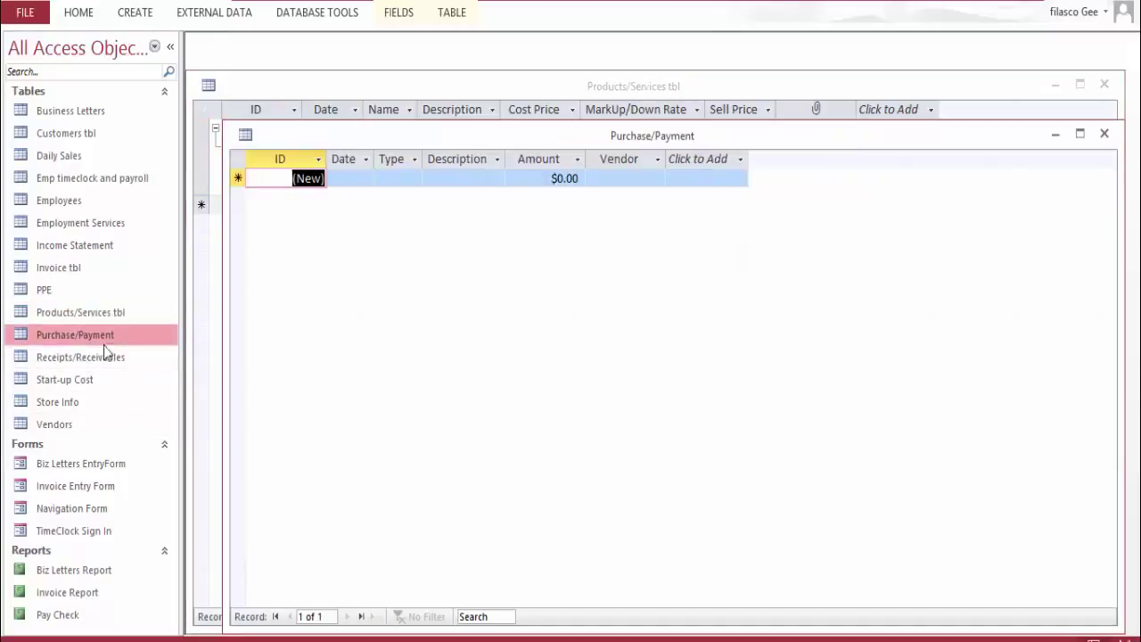
{"action": "left_click", "coordinate": [401, 181]}
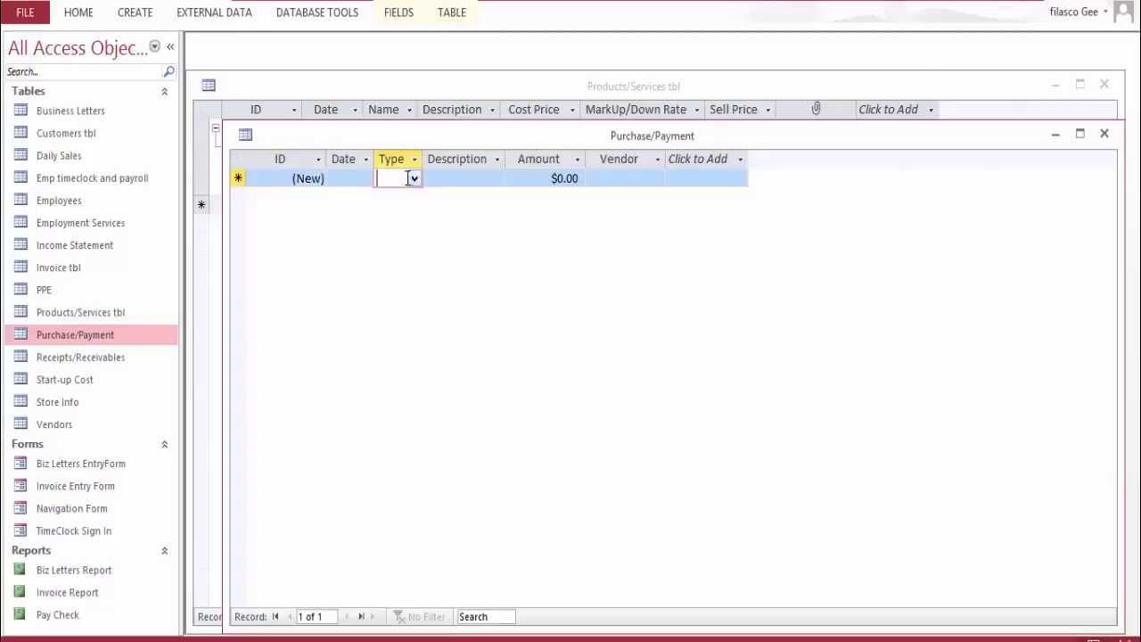
{"action": "left_click", "coordinate": [414, 178]}
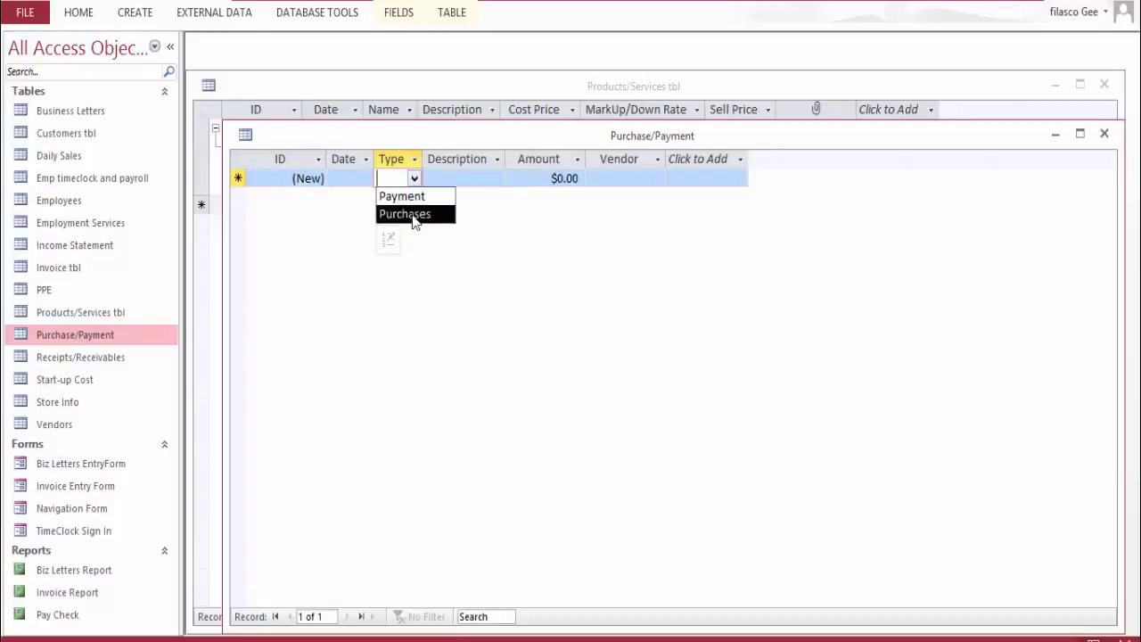
{"action": "left_click", "coordinate": [492, 178]}
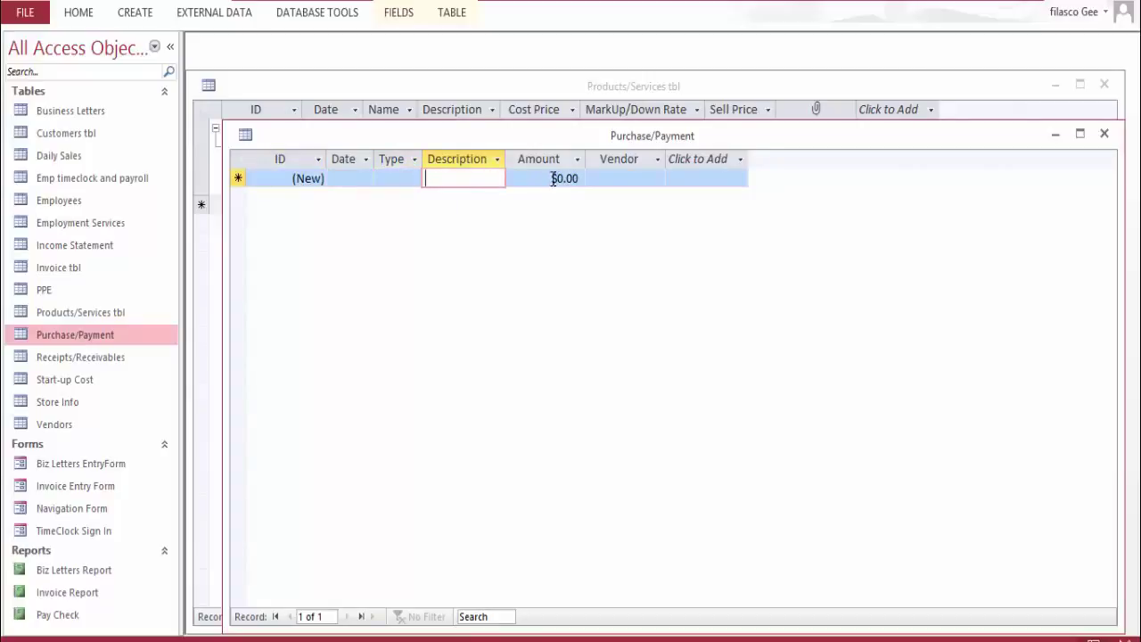
{"action": "left_click", "coordinate": [655, 178]}
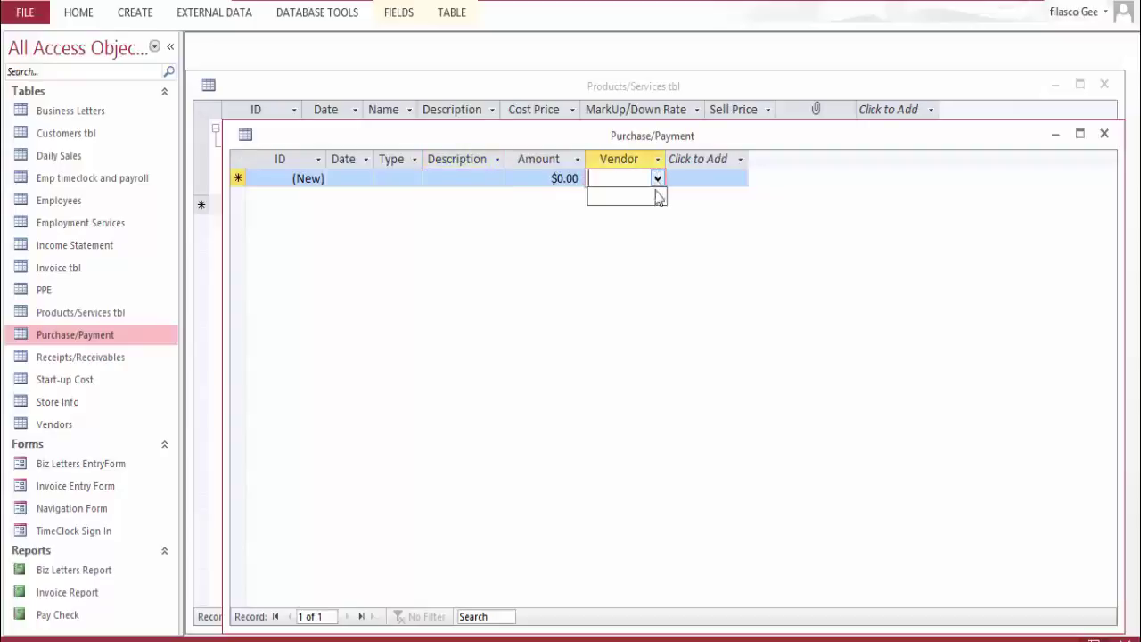
{"action": "left_click", "coordinate": [657, 178]}
{"action": "left_click", "coordinate": [657, 177]}
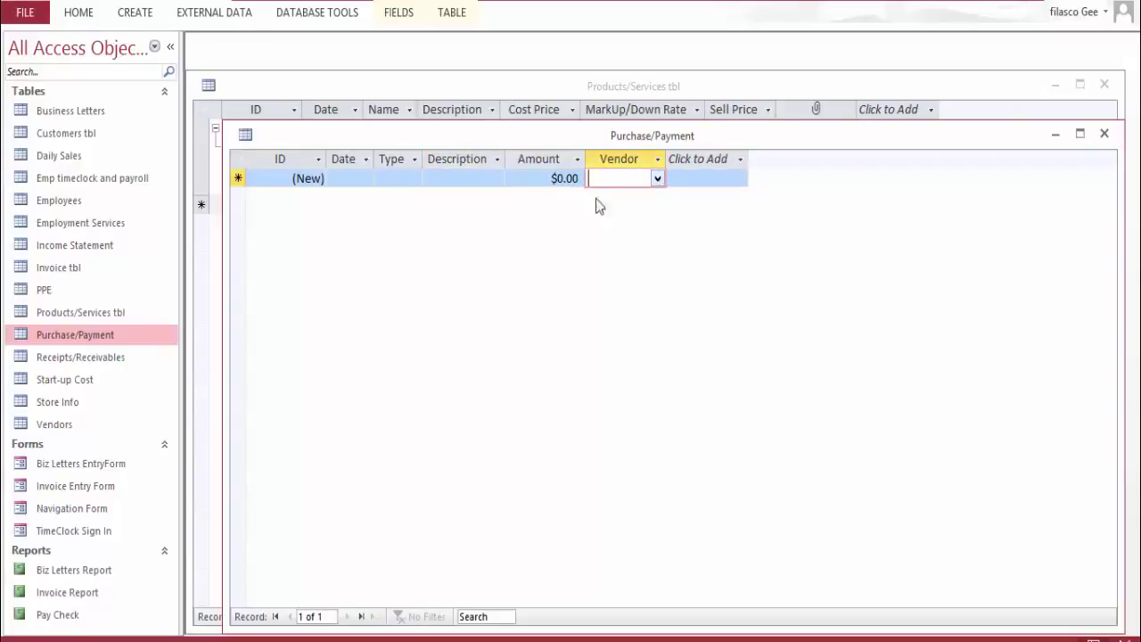
{"action": "left_click", "coordinate": [408, 179]}
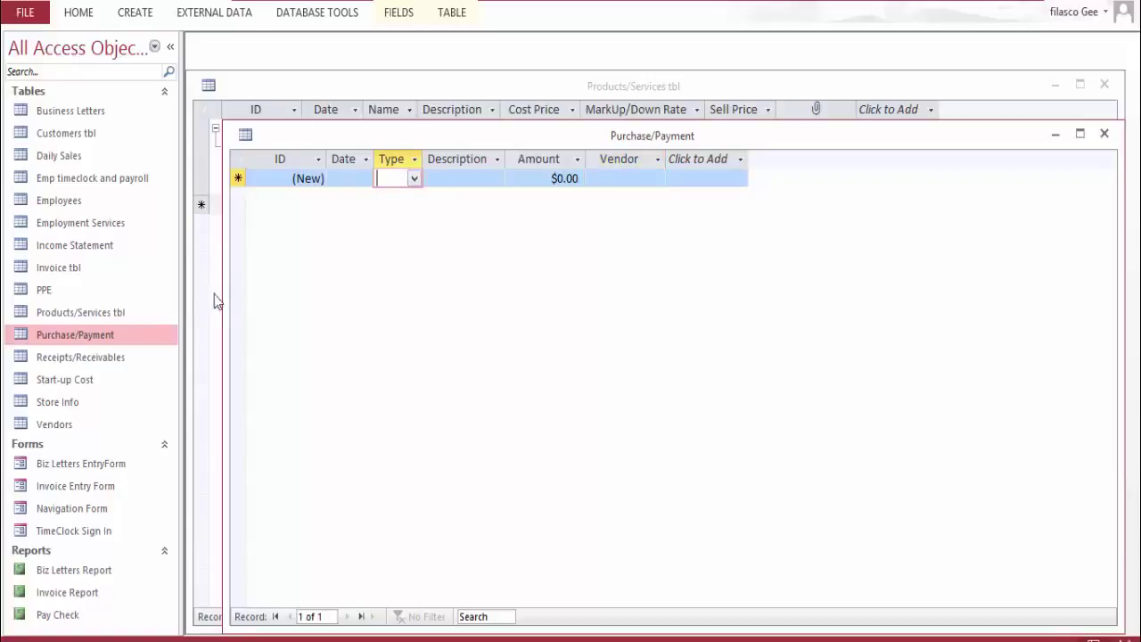
{"action": "left_click", "coordinate": [414, 178]}
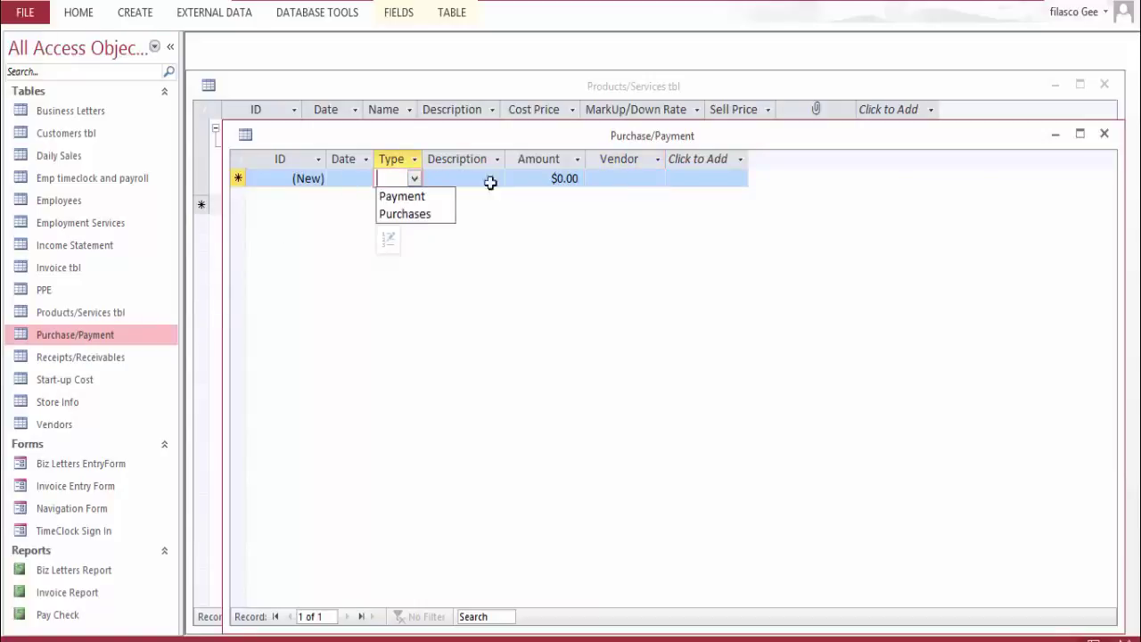
{"action": "left_click", "coordinate": [490, 179]}
{"action": "left_click", "coordinate": [352, 176]}
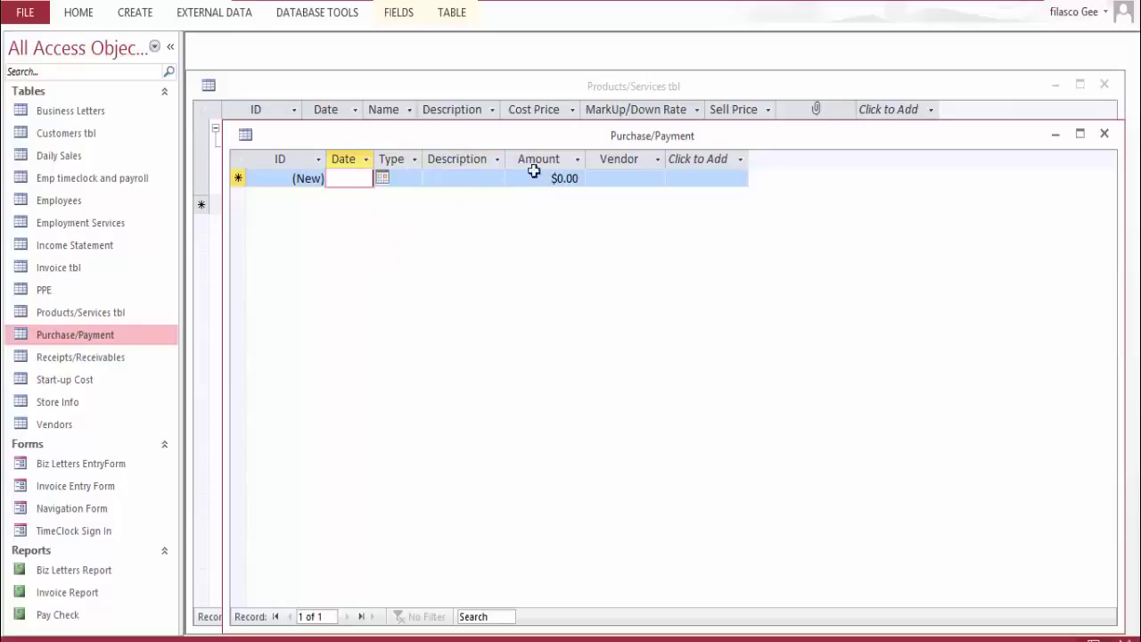
{"action": "left_click", "coordinate": [668, 180]}
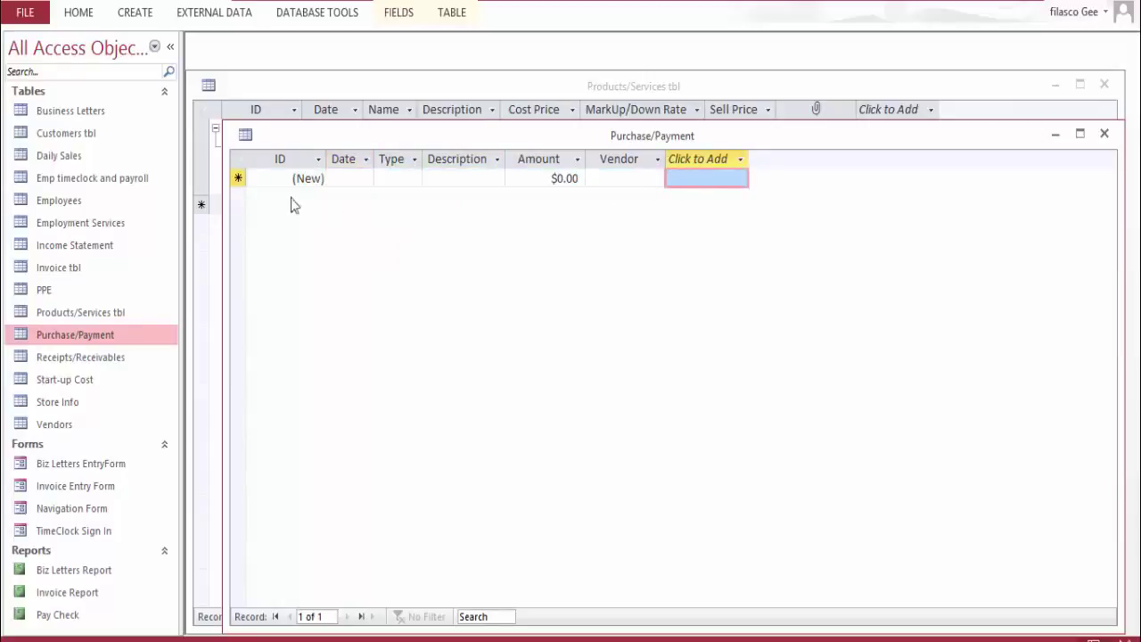
Close the Purchase/Payment and Products/Services tables
{"action": "left_click", "coordinate": [1104, 133]}
{"action": "left_click", "coordinate": [1104, 86]}
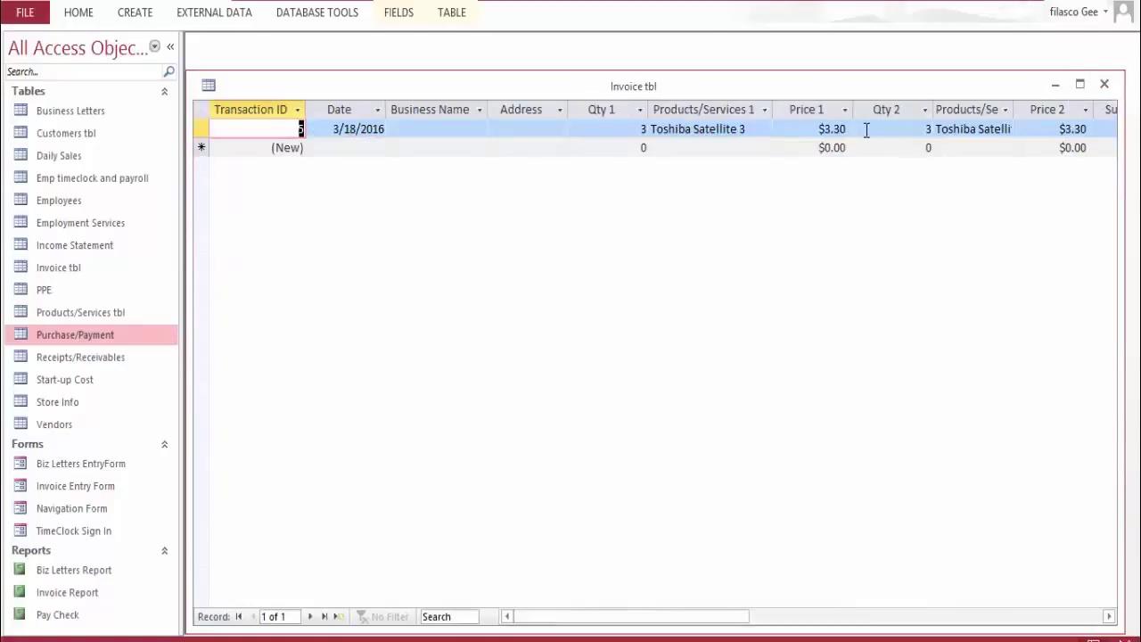
Close the Invoice table and open Receipts/Receivables, and set the Cash amount of the Invoice table's record to $21.00
{"action": "left_click", "coordinate": [1102, 84]}
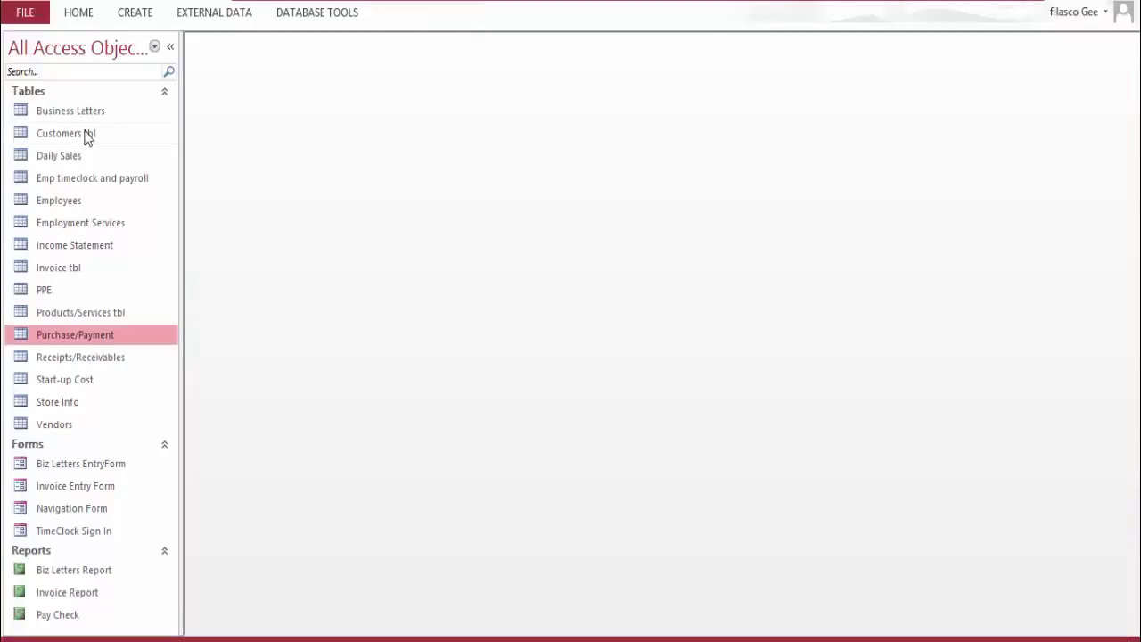
{"action": "double_click", "coordinate": [86, 357]}
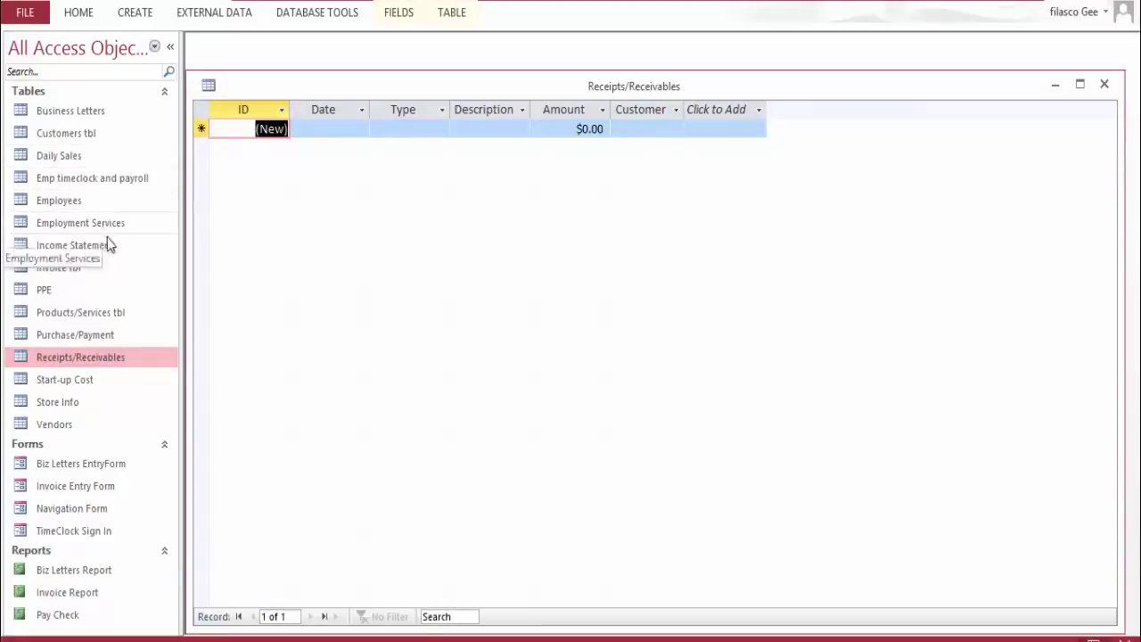
{"action": "double_click", "coordinate": [64, 267]}
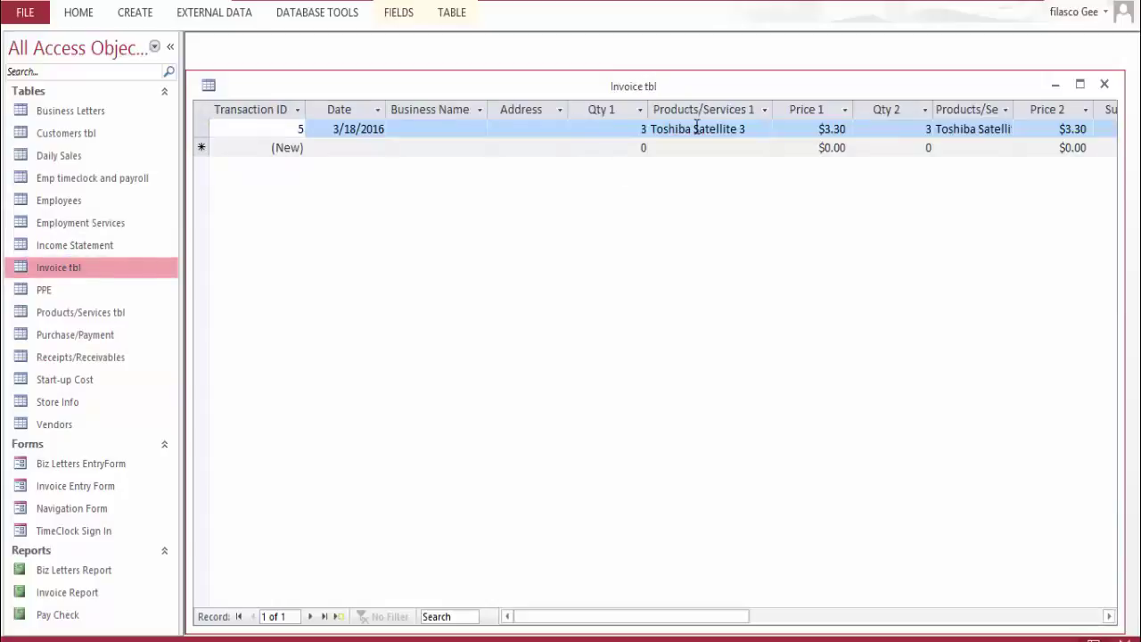
{"action": "left_click_drag", "start_coordinate": [616, 616], "coordinate": [929, 593]}
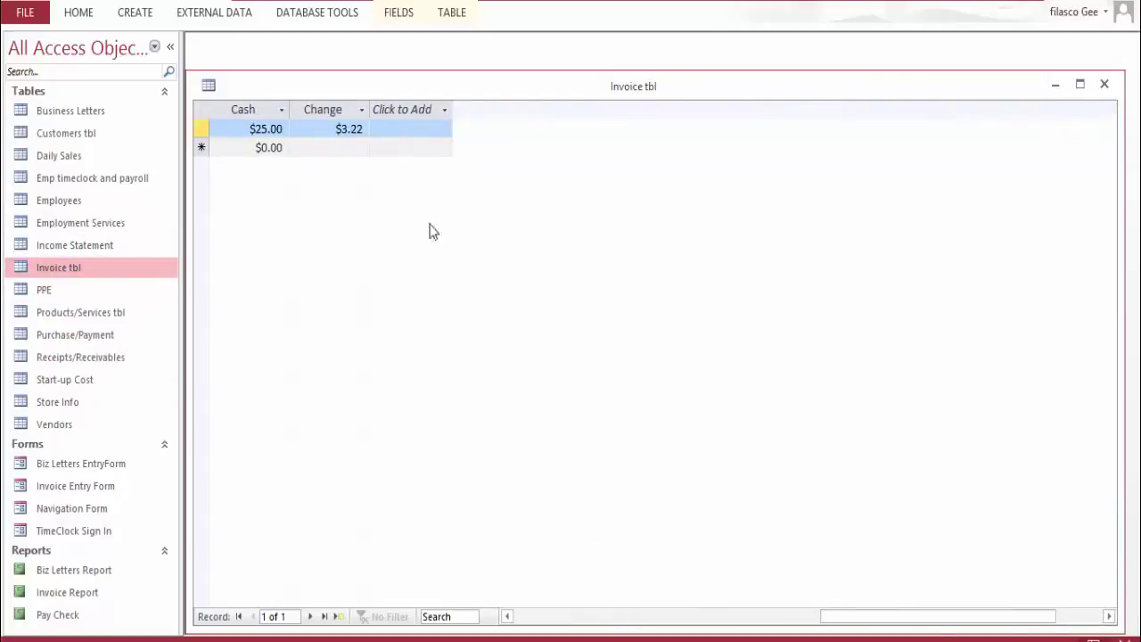
{"action": "left_click", "coordinate": [282, 128]}
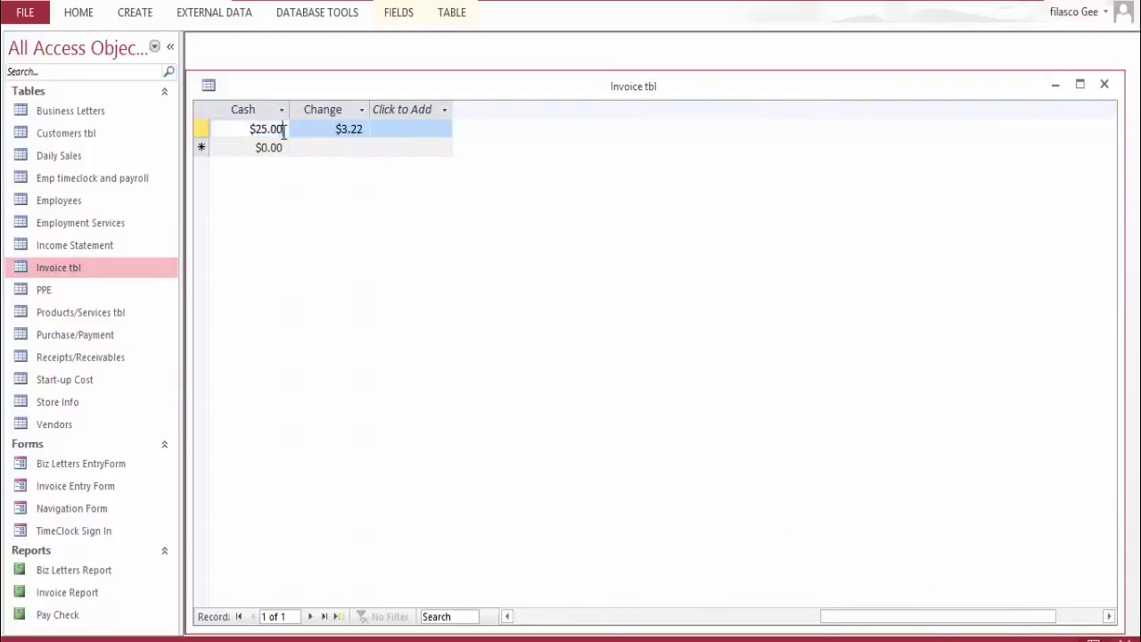
{"action": "left_click_drag", "start_coordinate": [282, 128], "coordinate": [255, 128]}
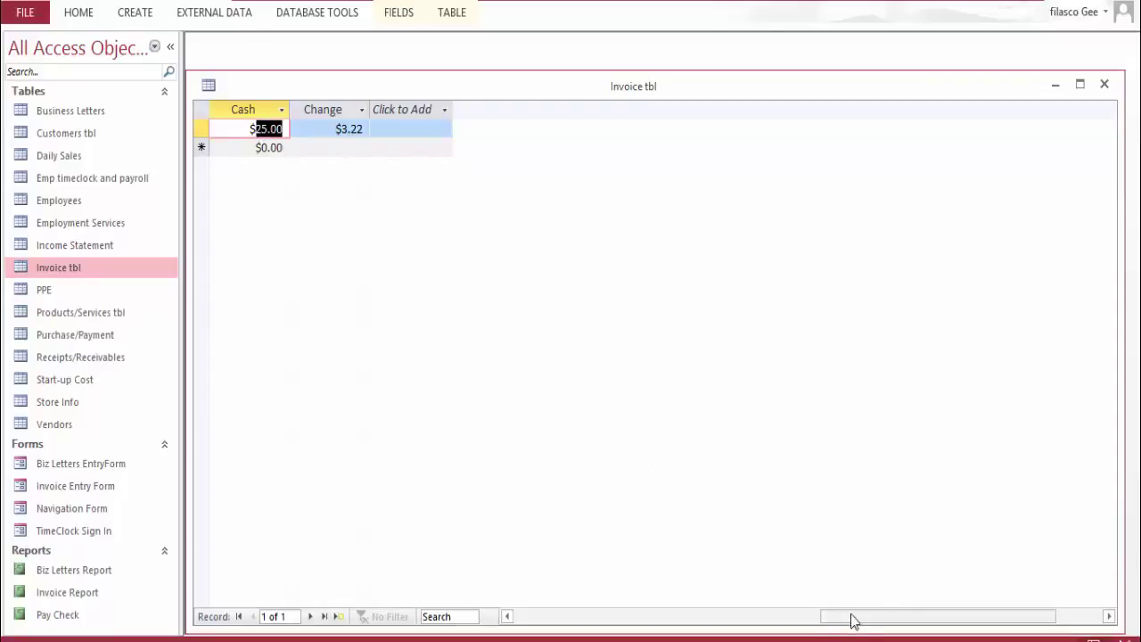
{"action": "left_click_drag", "start_coordinate": [851, 618], "coordinate": [761, 629]}
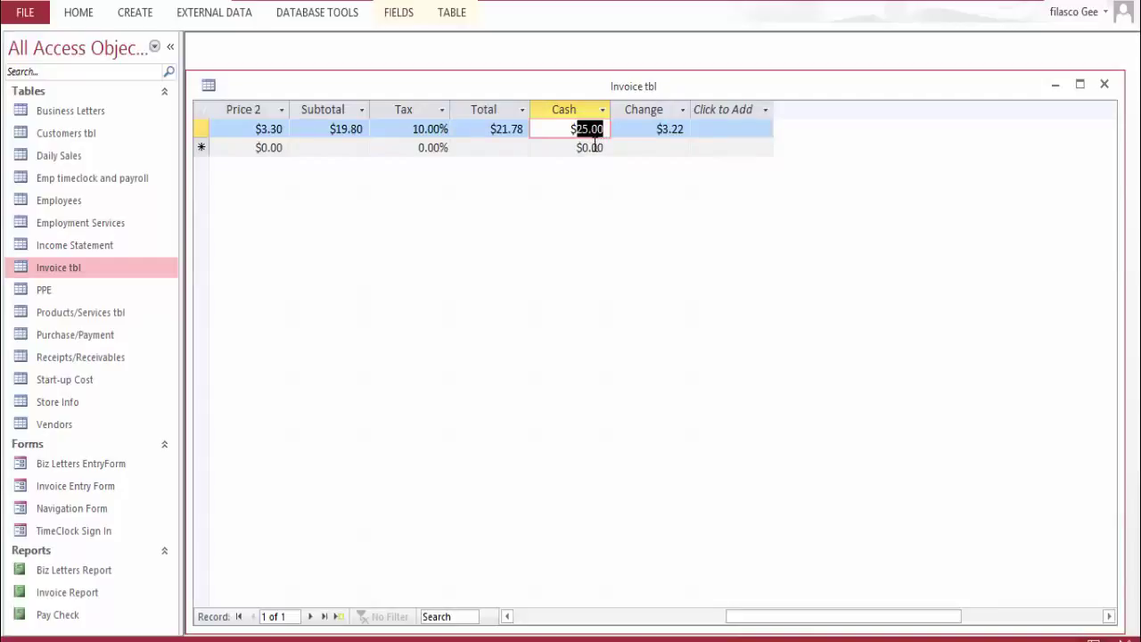
{"action": "type", "text": "21"}
{"action": "key", "text": "Tab"}
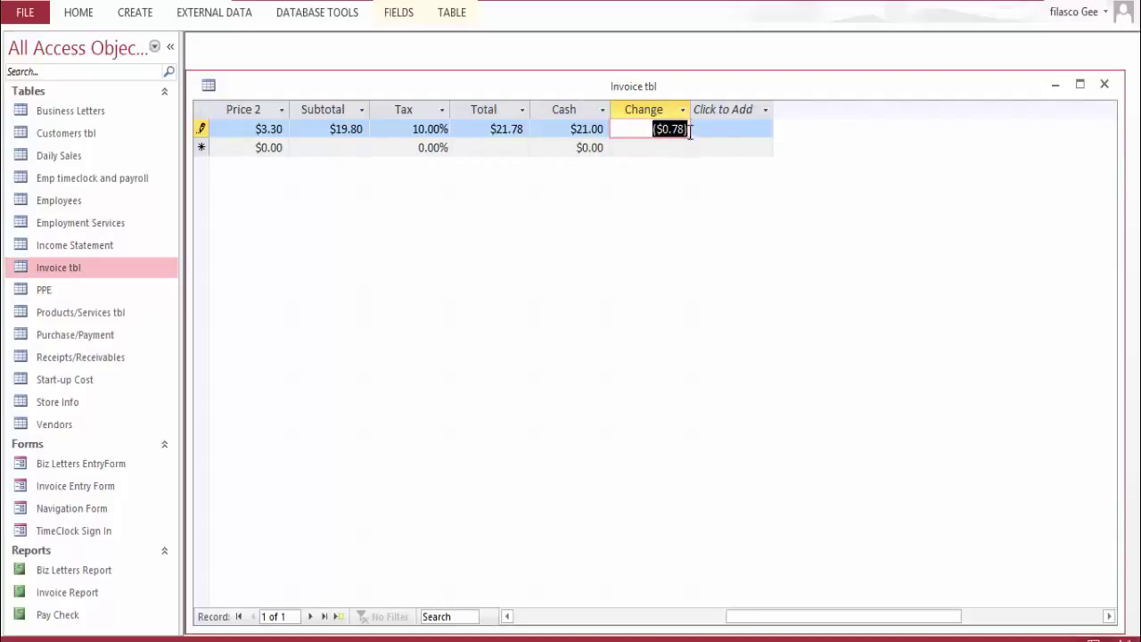
Start a Receipts/Receivables record with the type Receivables and check the choices offered by its Customer field
{"action": "left_click", "coordinate": [92, 359]}
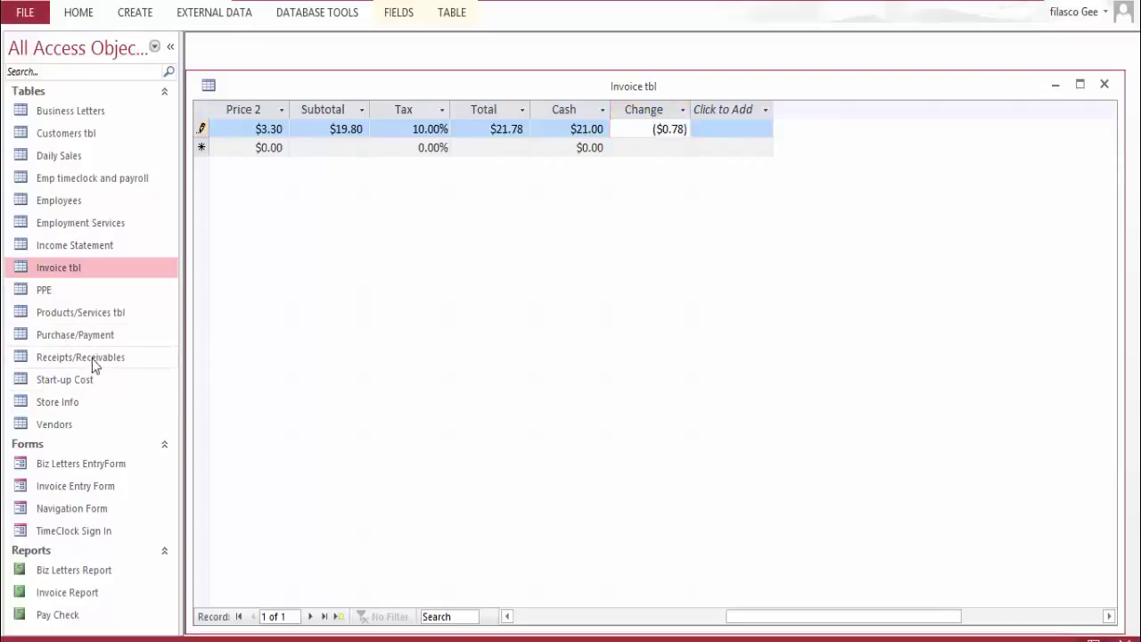
{"action": "double_click", "coordinate": [92, 357]}
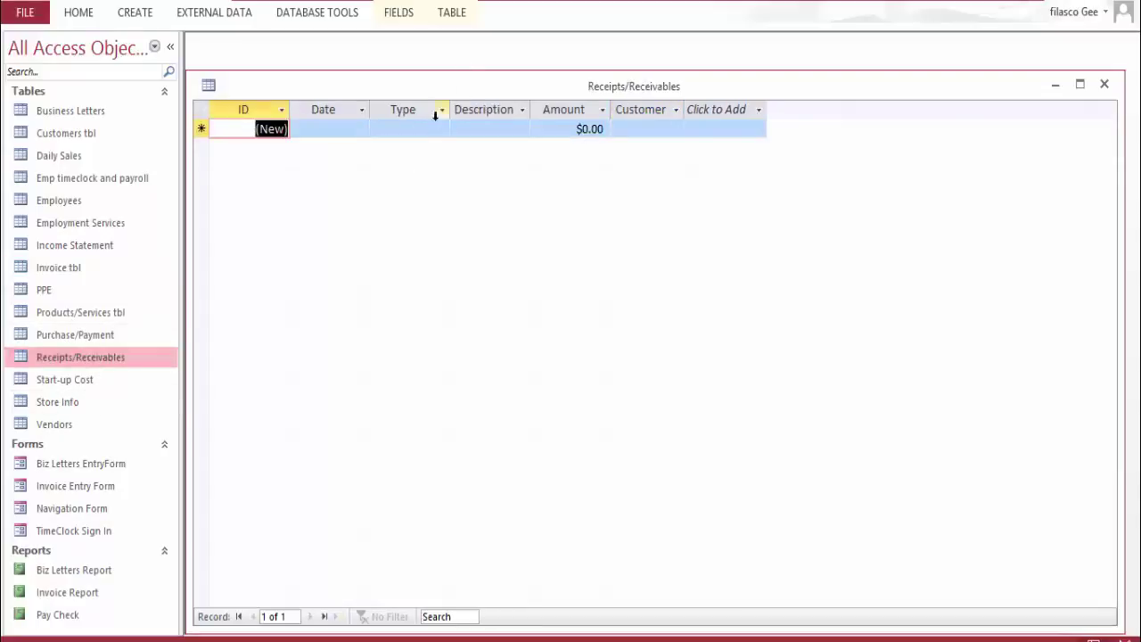
{"action": "left_click", "coordinate": [442, 128]}
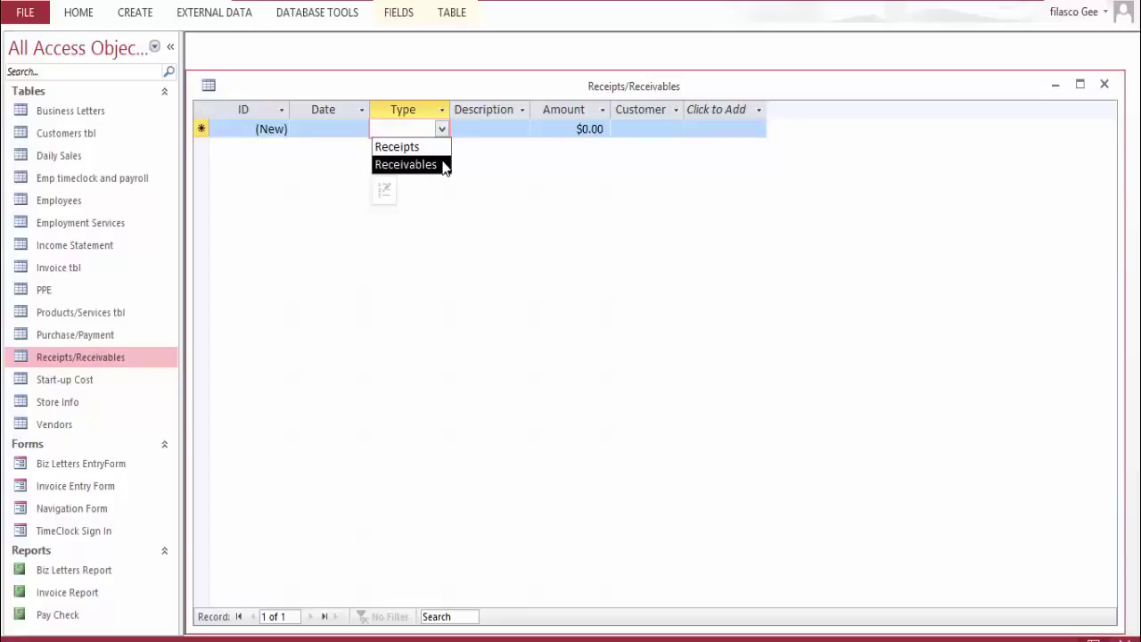
{"action": "left_click", "coordinate": [443, 166]}
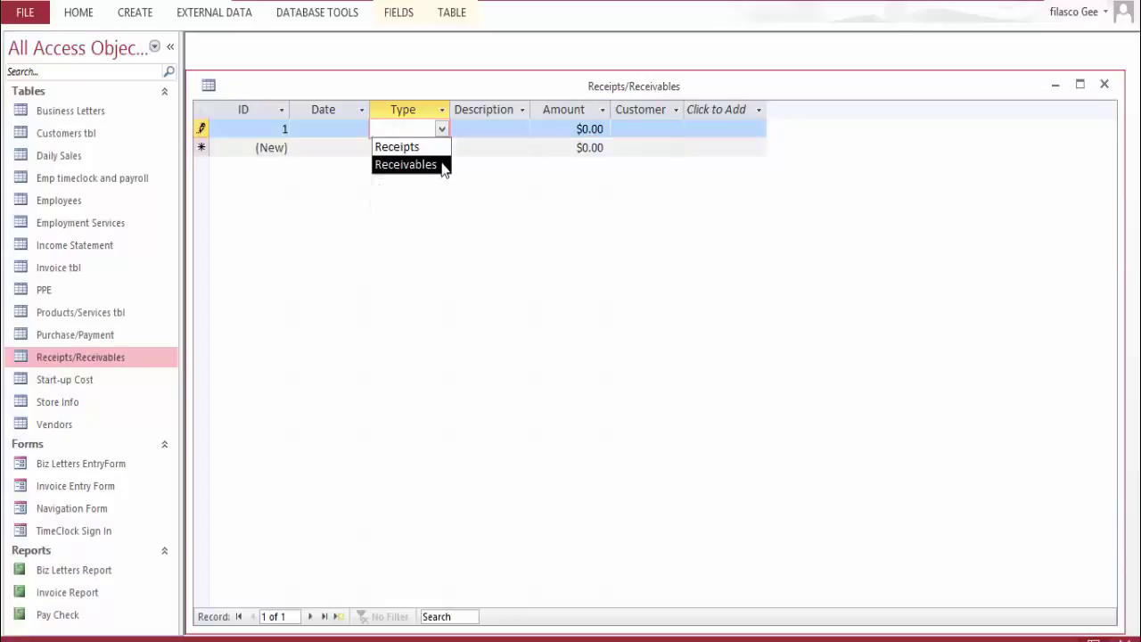
{"action": "left_click_drag", "start_coordinate": [584, 132], "coordinate": [610, 131]}
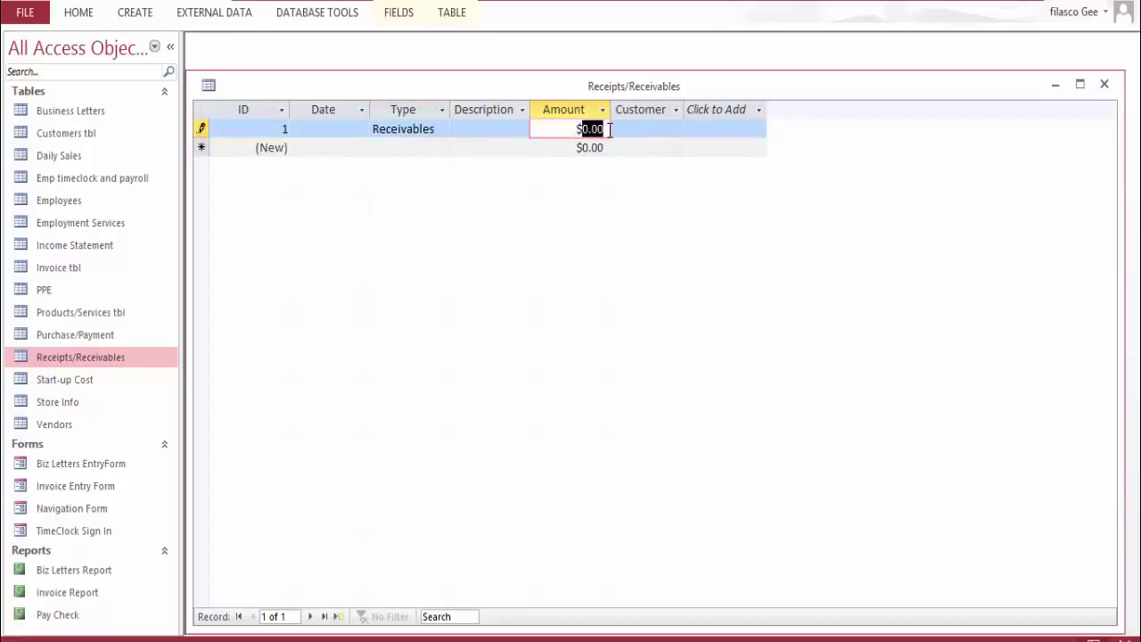
{"action": "left_click", "coordinate": [677, 128]}
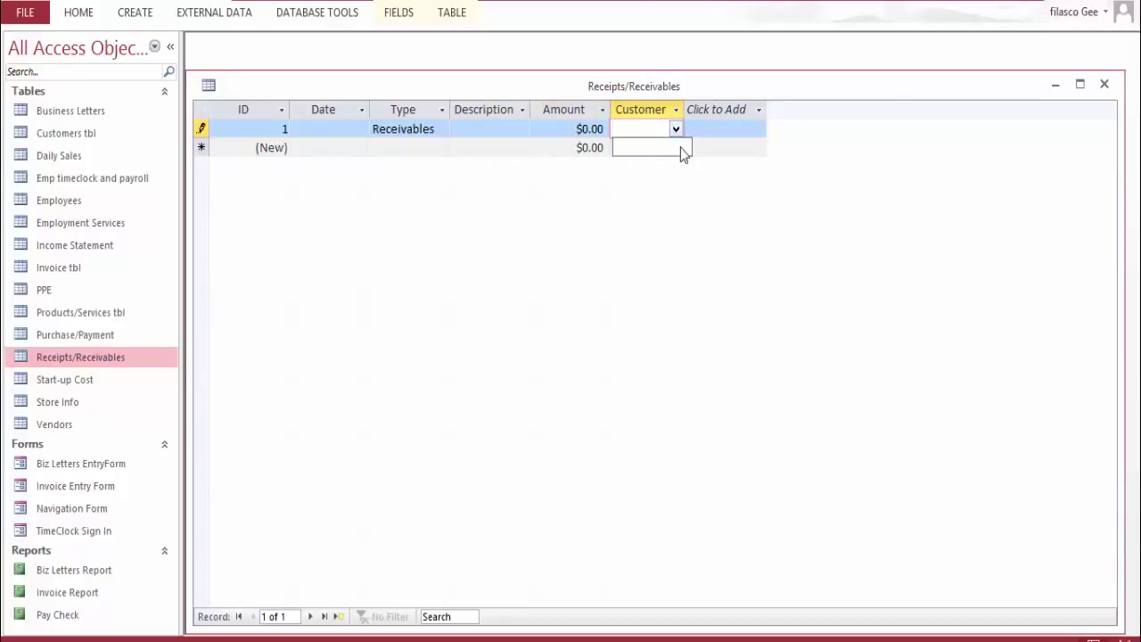
{"action": "left_click", "coordinate": [521, 130]}
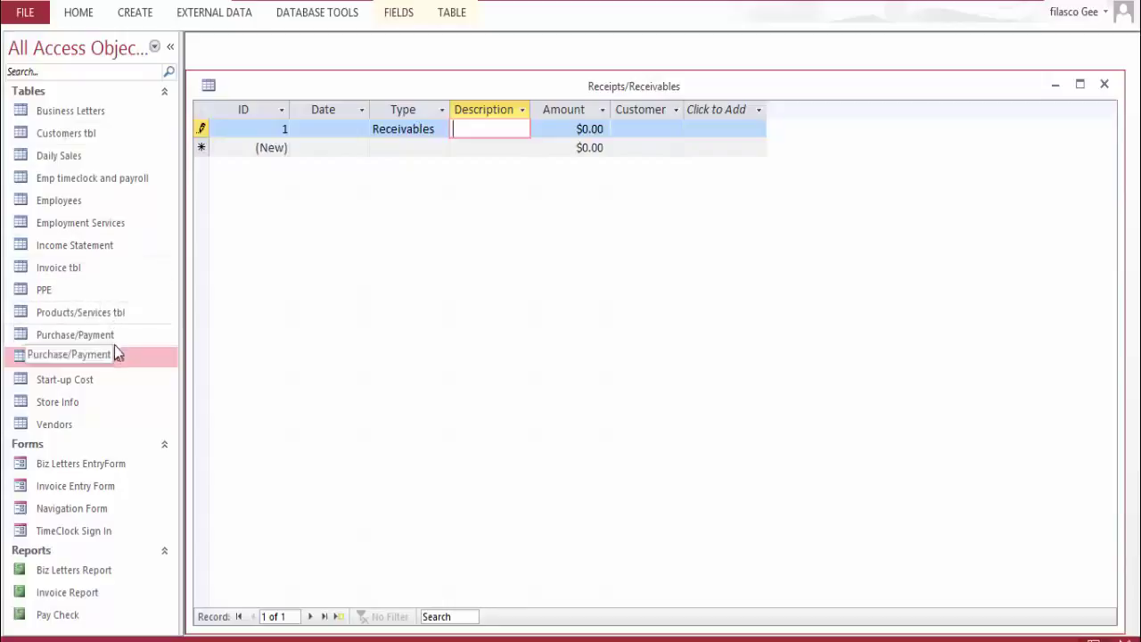
Open the Income Statement table to view its columns, and check the Change field in the Invoice table
{"action": "left_click", "coordinate": [81, 248]}
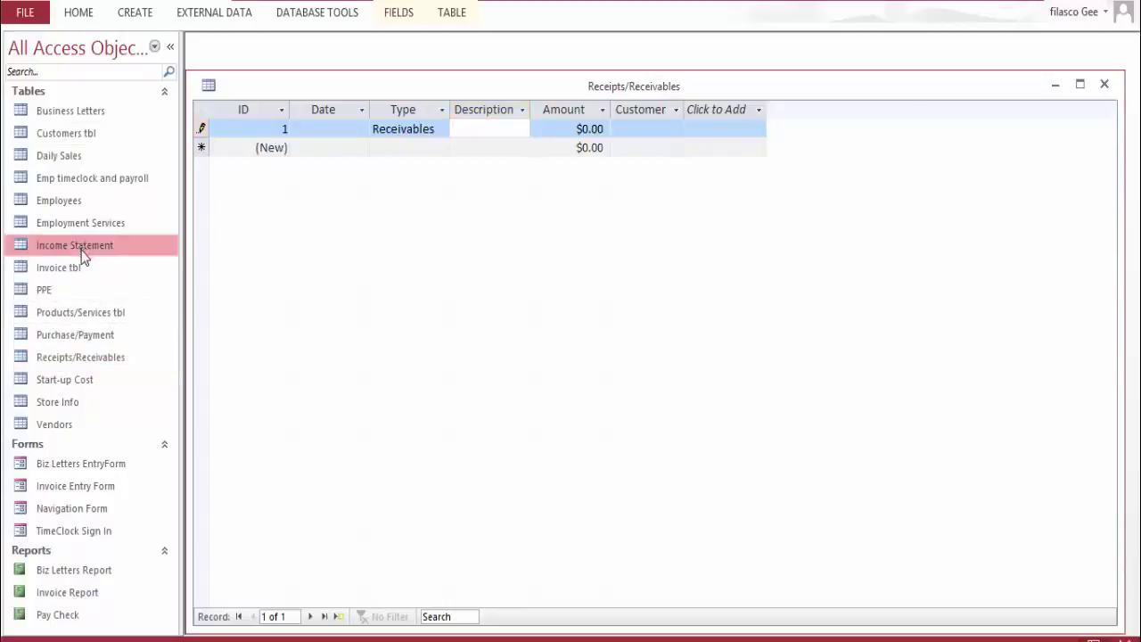
{"action": "double_click", "coordinate": [81, 254]}
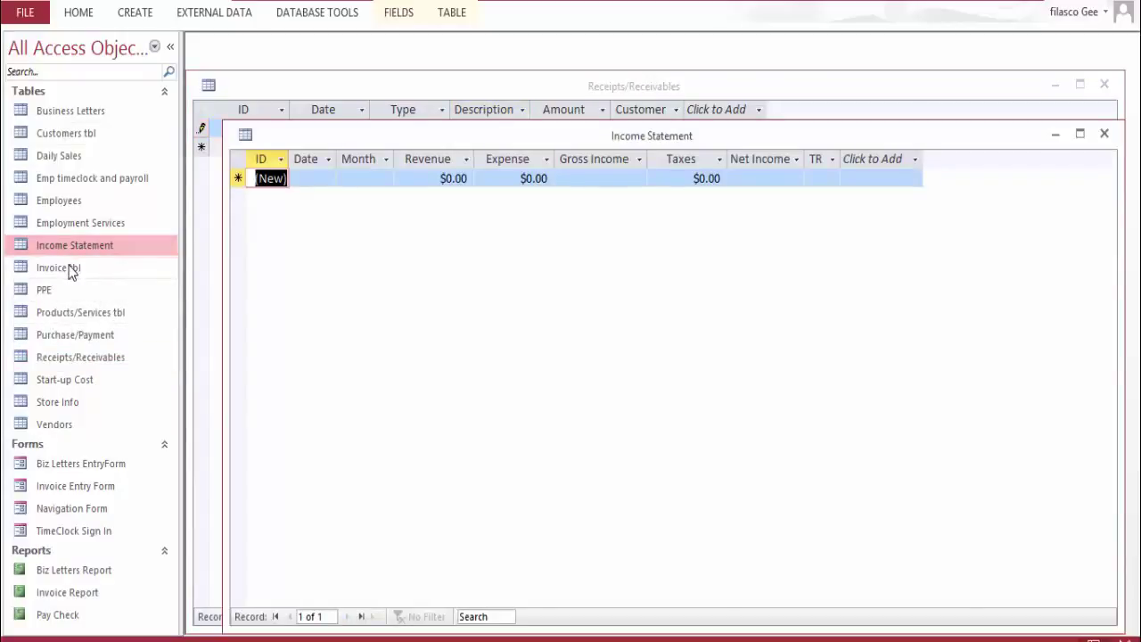
{"action": "double_click", "coordinate": [71, 267]}
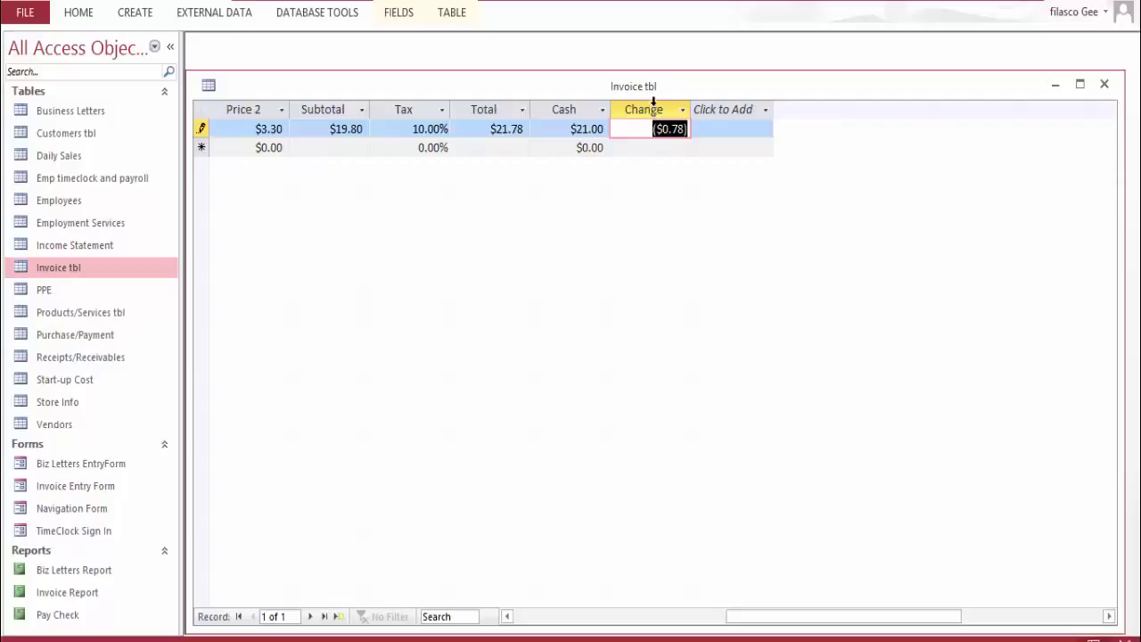
Give the Receivables record the description "rrefer" and an amount of $0.78
{"action": "double_click", "coordinate": [76, 358]}
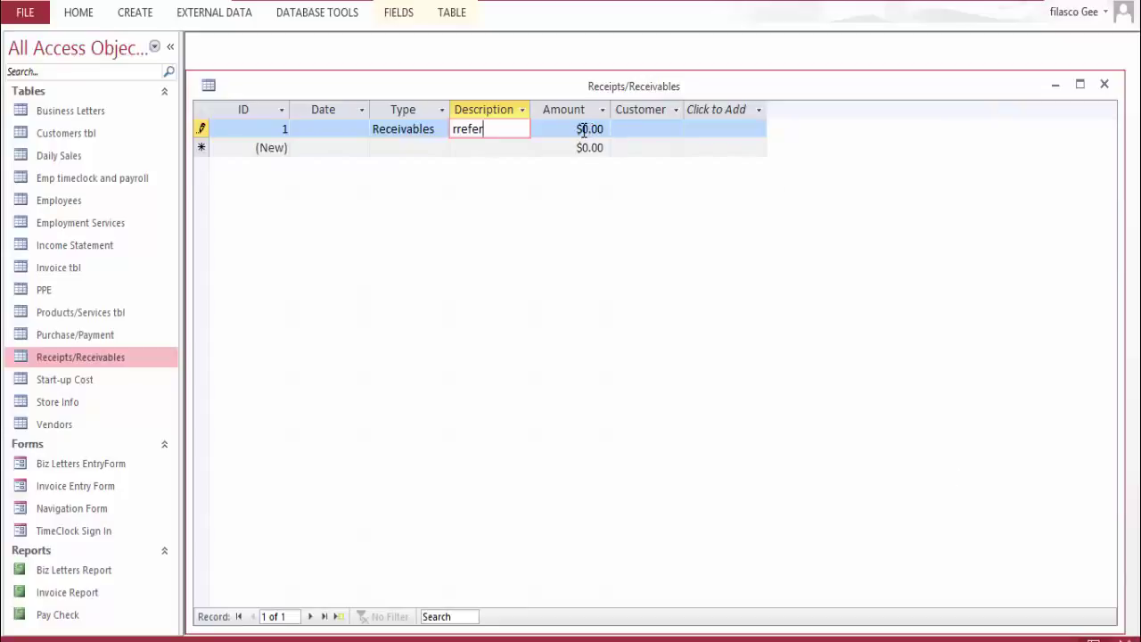
{"action": "key", "text": "Tab"}
{"action": "type", "text": "$."}
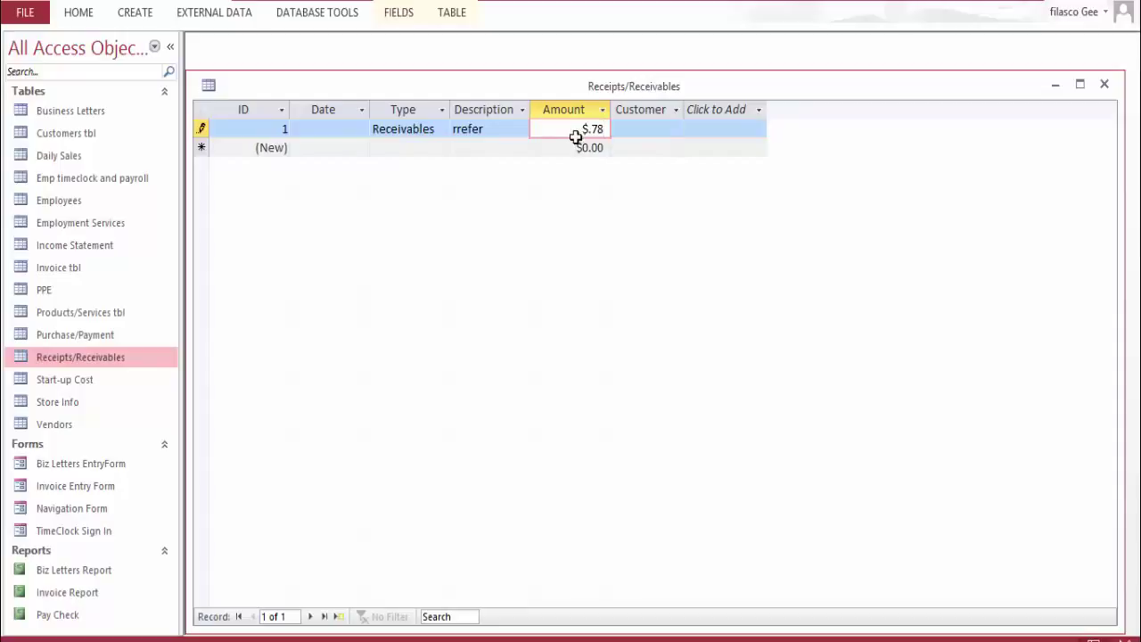
{"action": "key", "text": "Tab"}
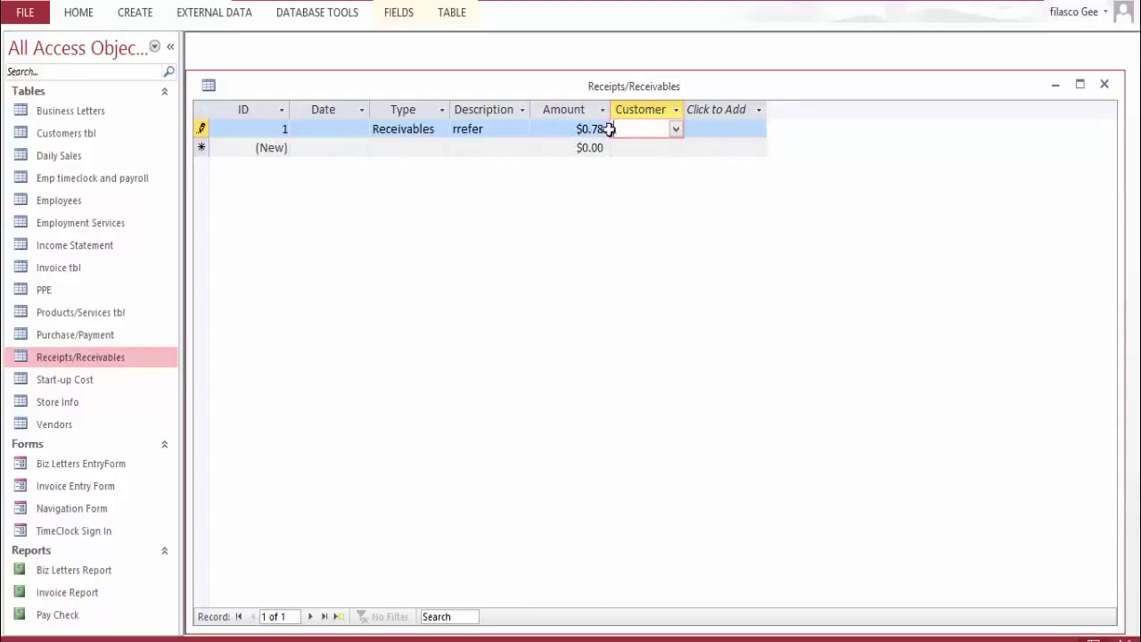
Add a record with the business name Filasco Designs to the Customers table, save it and close the table
{"action": "left_click", "coordinate": [86, 136]}
{"action": "double_click", "coordinate": [86, 134]}
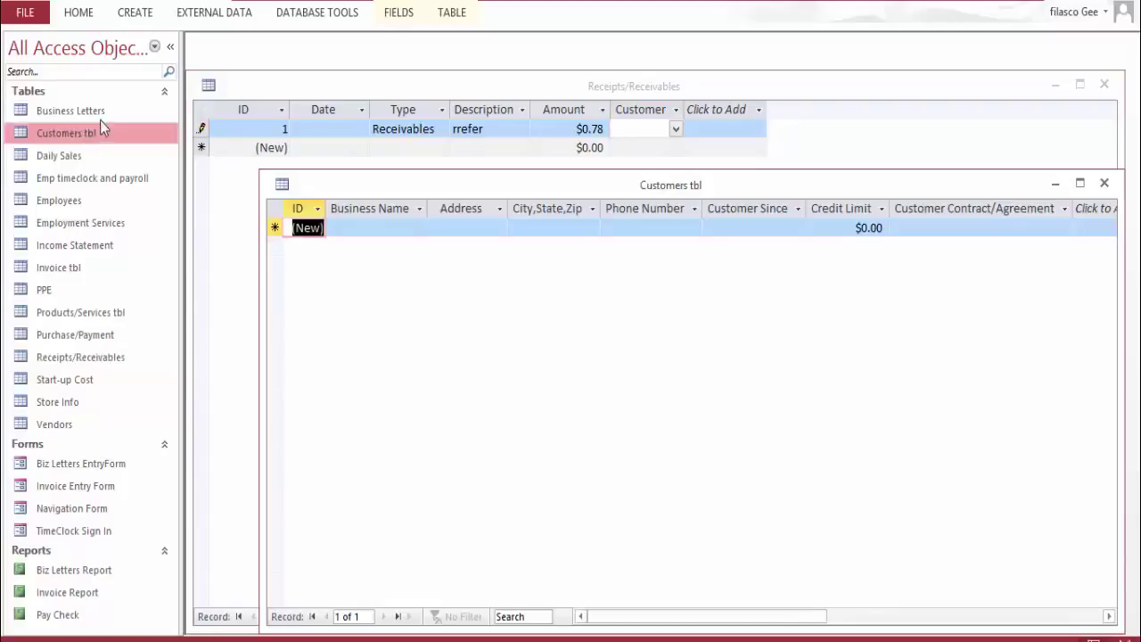
{"action": "left_click", "coordinate": [404, 230]}
{"action": "type", "text": "Filasco Designs"}
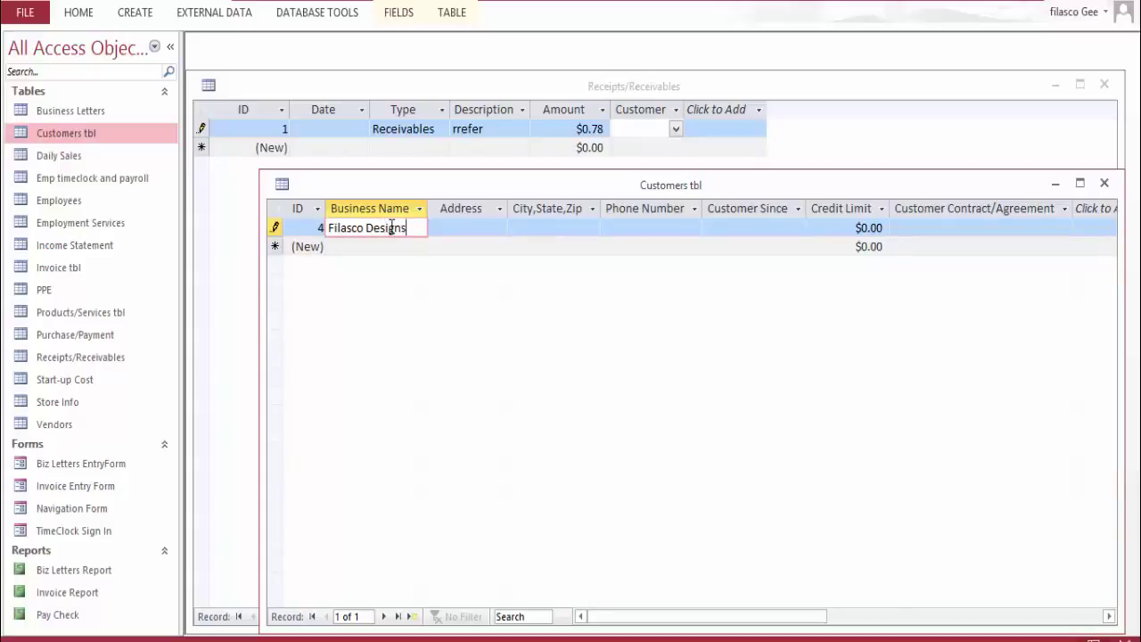
{"action": "key", "text": "Tab"}
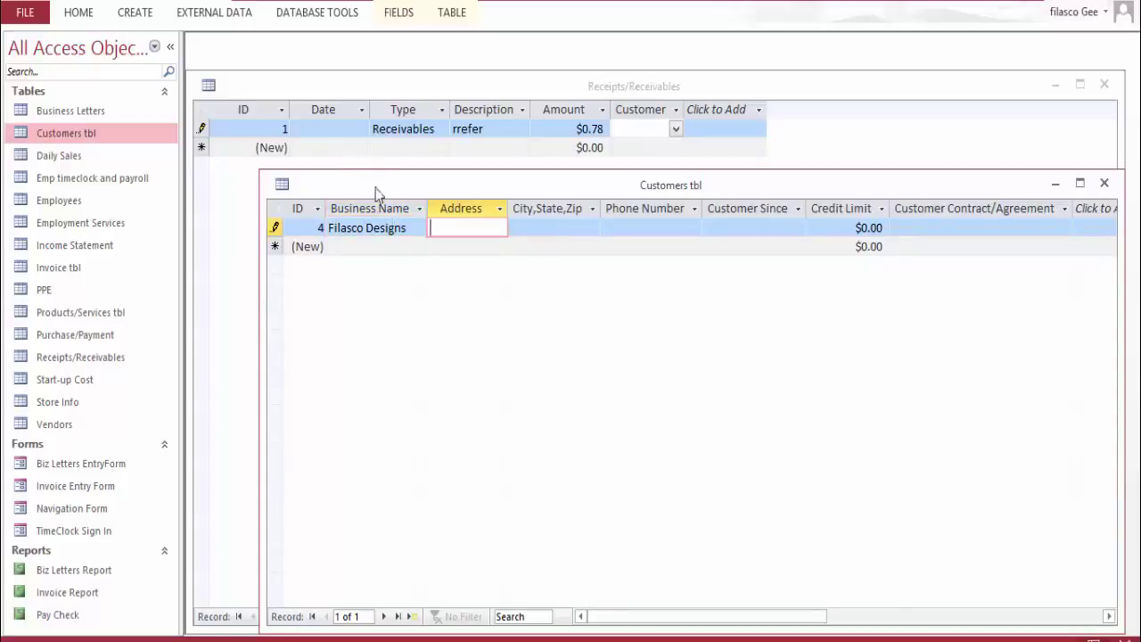
{"action": "left_click", "coordinate": [39, 0]}
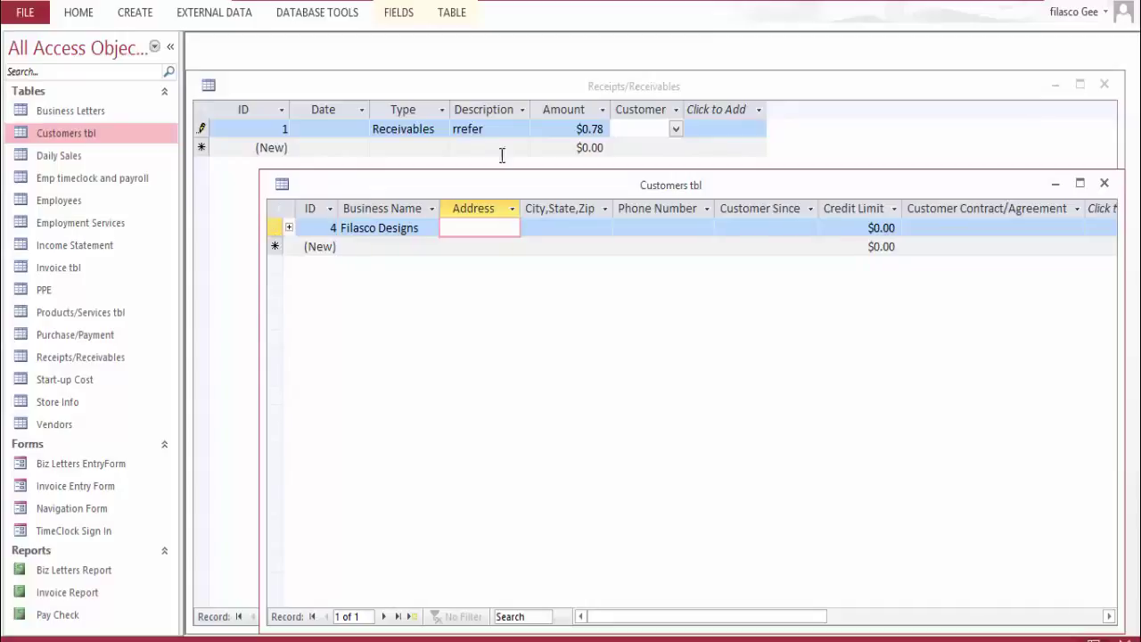
{"action": "left_click", "coordinate": [1103, 181]}
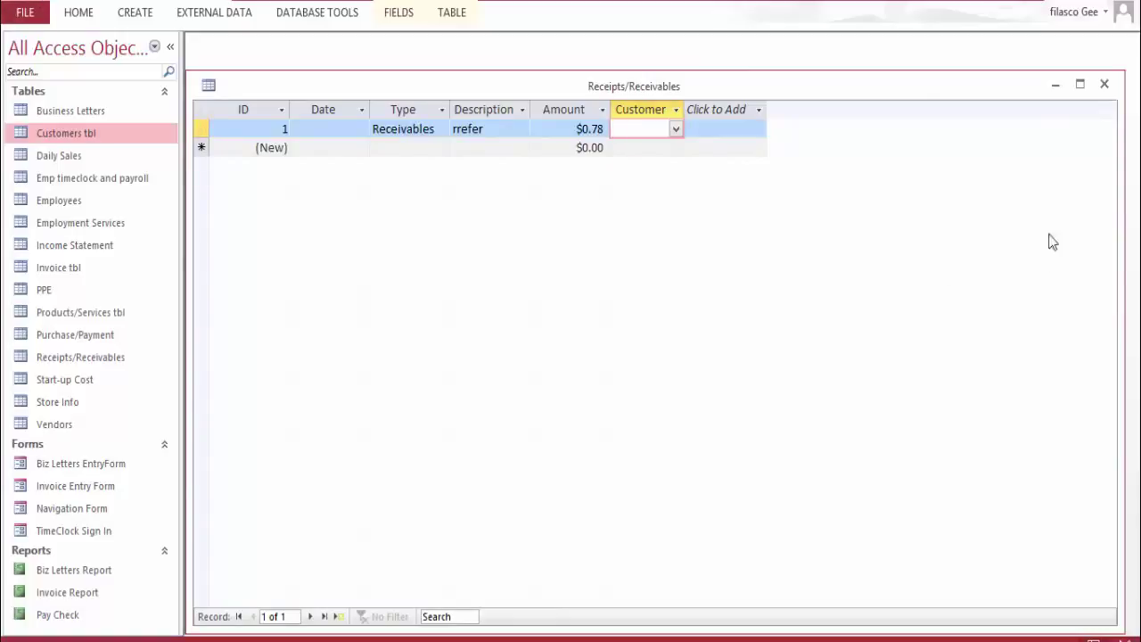
Close the Receipts/Receivables and Invoice tables, and reopen Receipts/Receivables to refresh its customer lookup
{"action": "left_click", "coordinate": [1104, 83]}
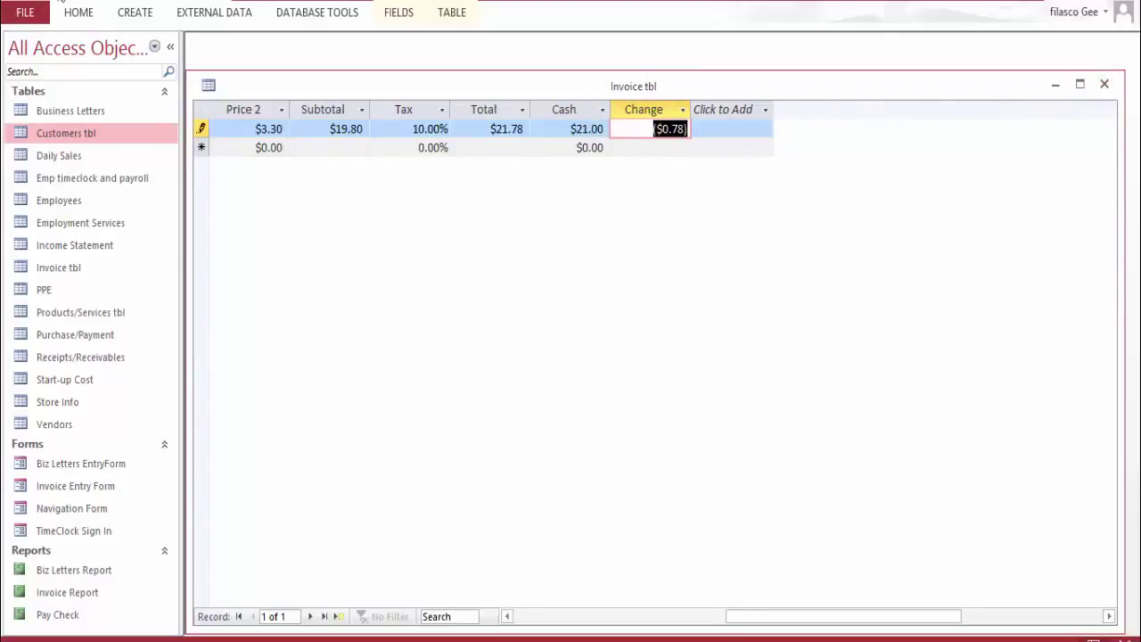
{"action": "left_click", "coordinate": [1104, 83]}
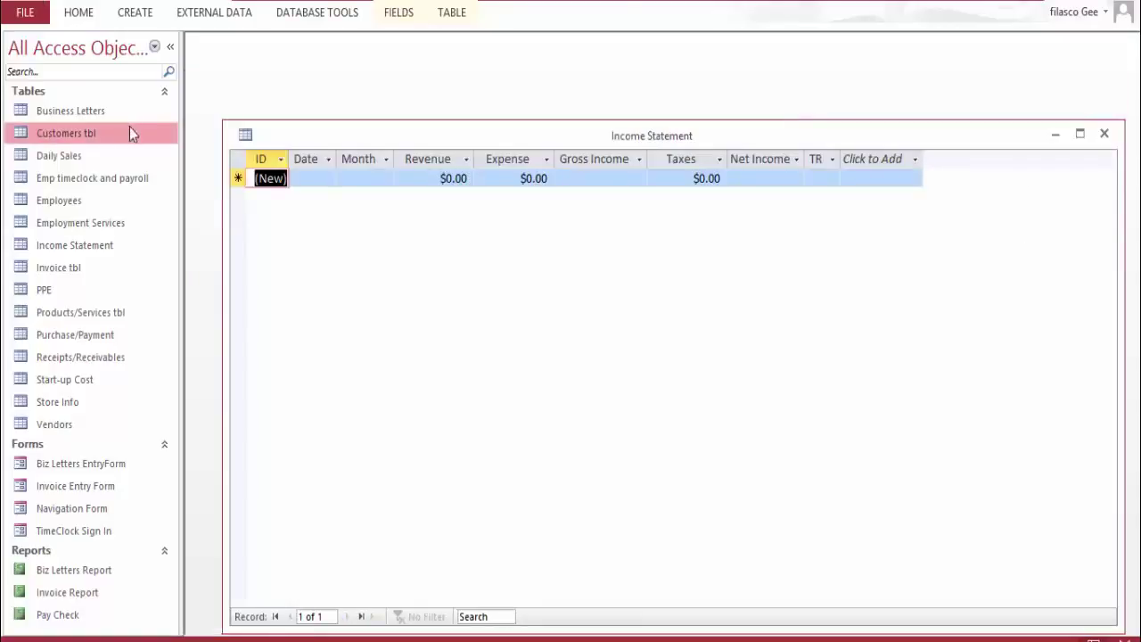
{"action": "double_click", "coordinate": [90, 356]}
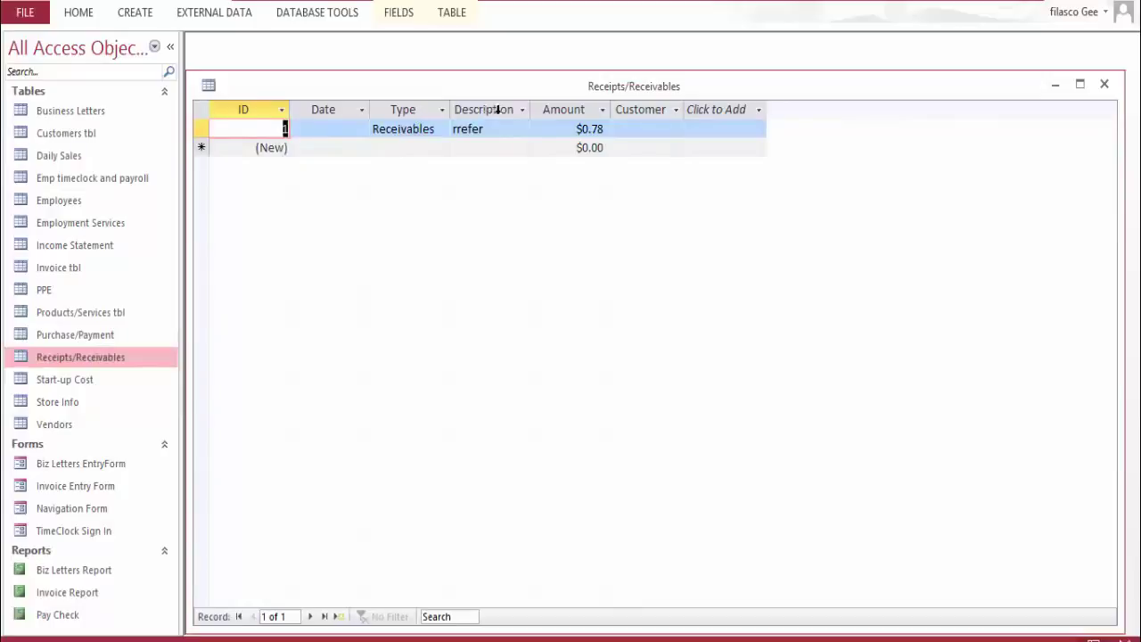
Correct the Receivables record's description to "refer" and choose Filasco Designs as its customer
{"action": "double_click", "coordinate": [455, 130]}
{"action": "left_click", "coordinate": [457, 129]}
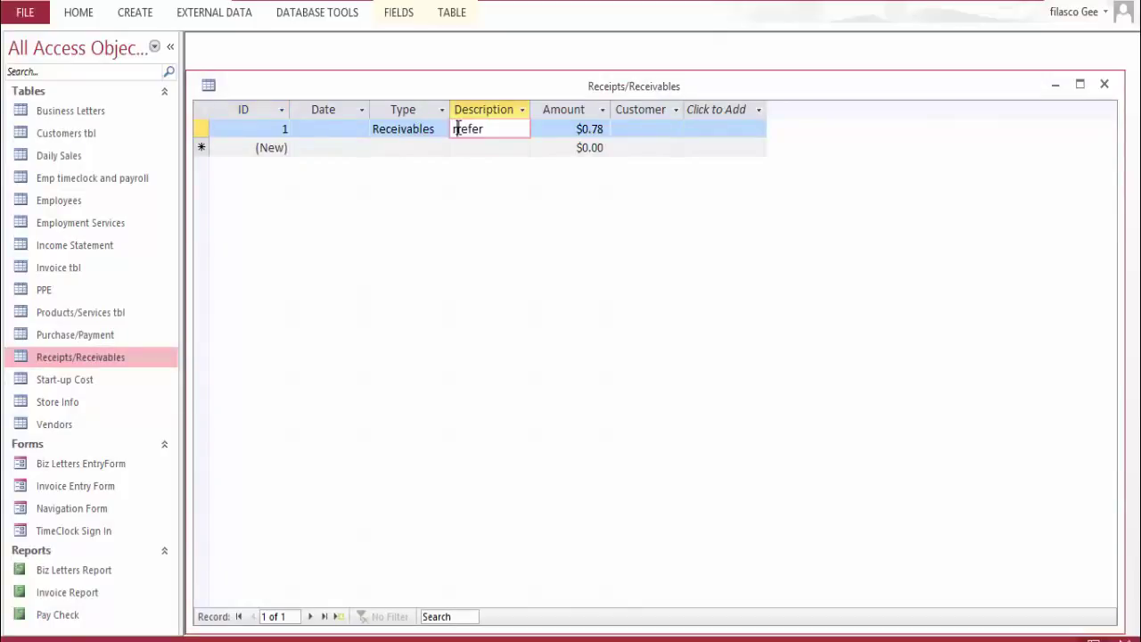
{"action": "key", "text": "BackSpace"}
{"action": "left_click", "coordinate": [669, 130]}
{"action": "left_click", "coordinate": [676, 130]}
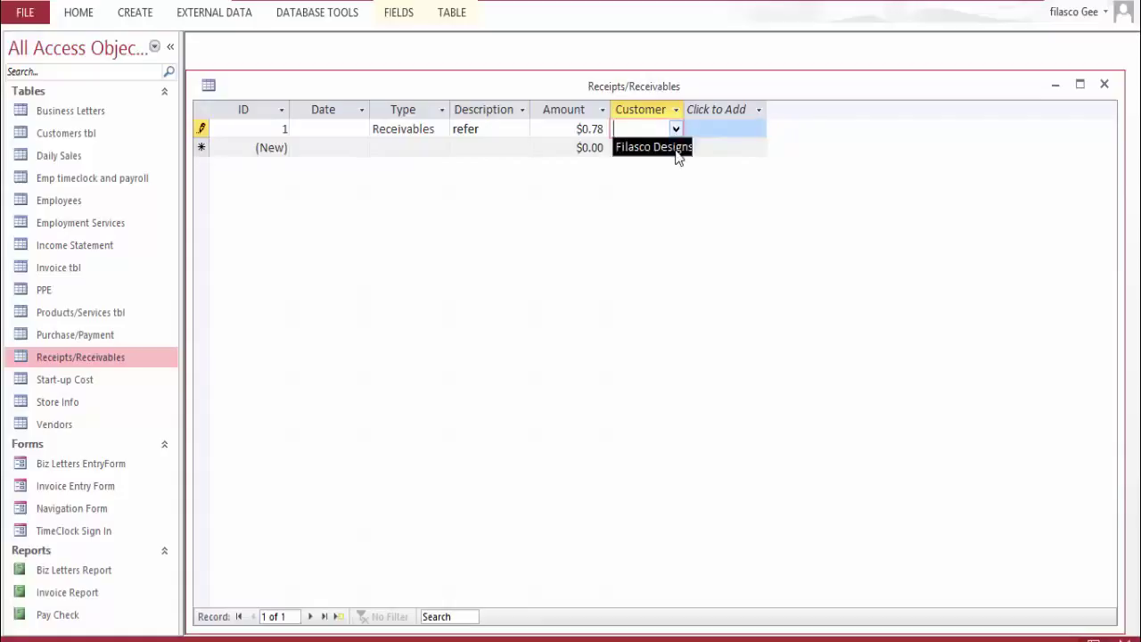
{"action": "left_click", "coordinate": [674, 148]}
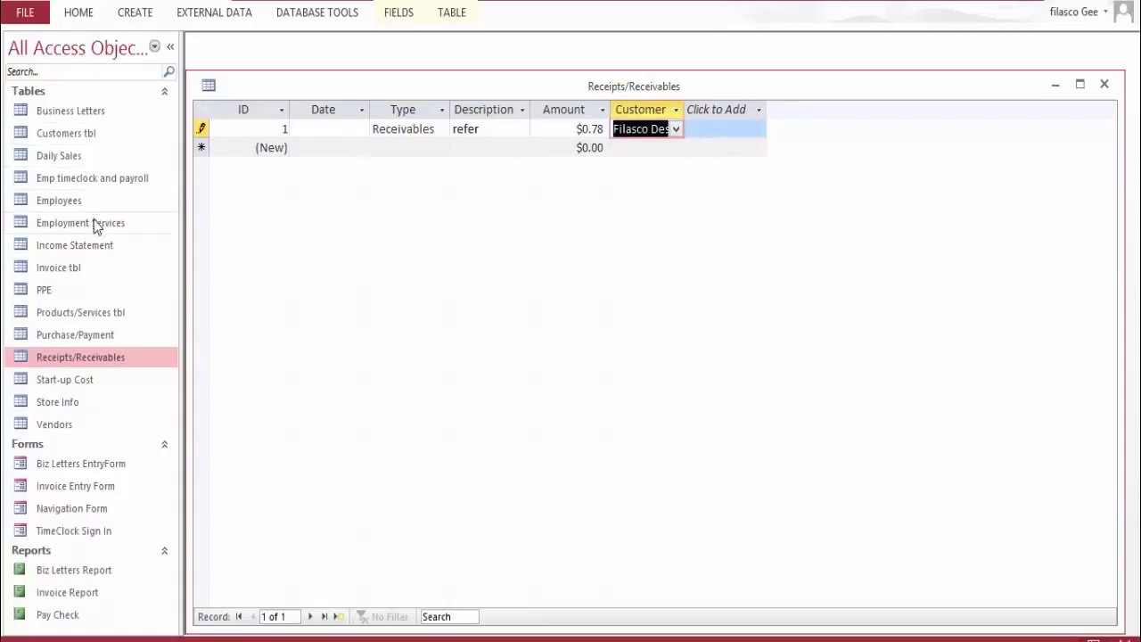
Open the Invoice table and choose Filasco Designs as the Business Name of its existing record
{"action": "double_click", "coordinate": [84, 268]}
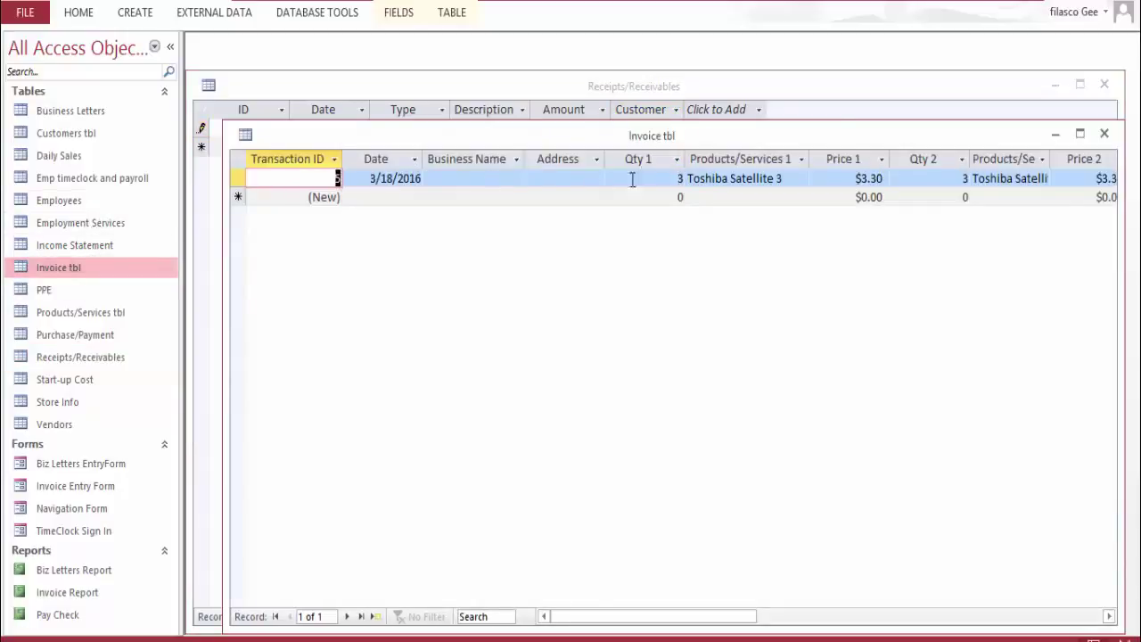
{"action": "left_click", "coordinate": [510, 177]}
{"action": "left_click", "coordinate": [515, 177]}
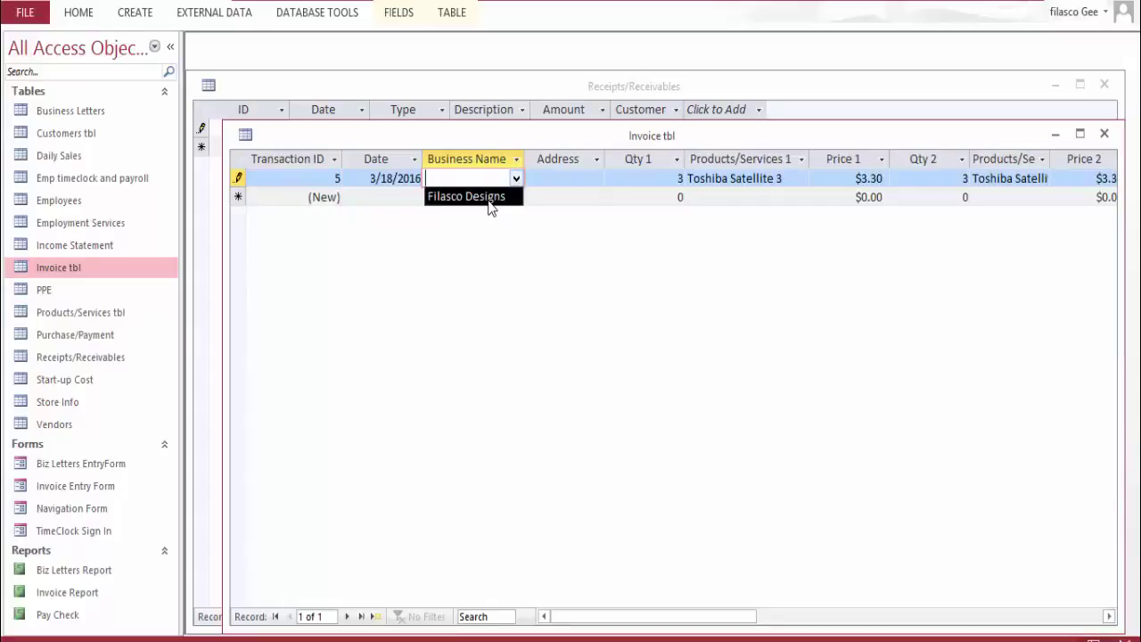
{"action": "left_click", "coordinate": [489, 197]}
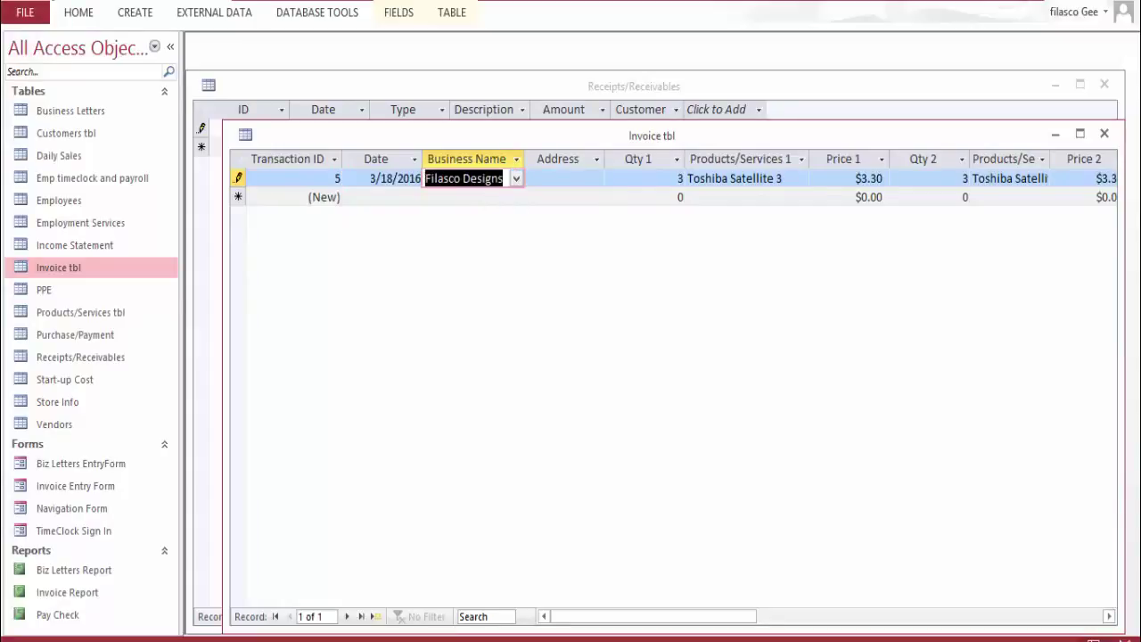
Open the Customers table, view the subdatasheet choices for the Filasco Designs record, cancel without inserting one, and close the table
{"action": "double_click", "coordinate": [66, 139]}
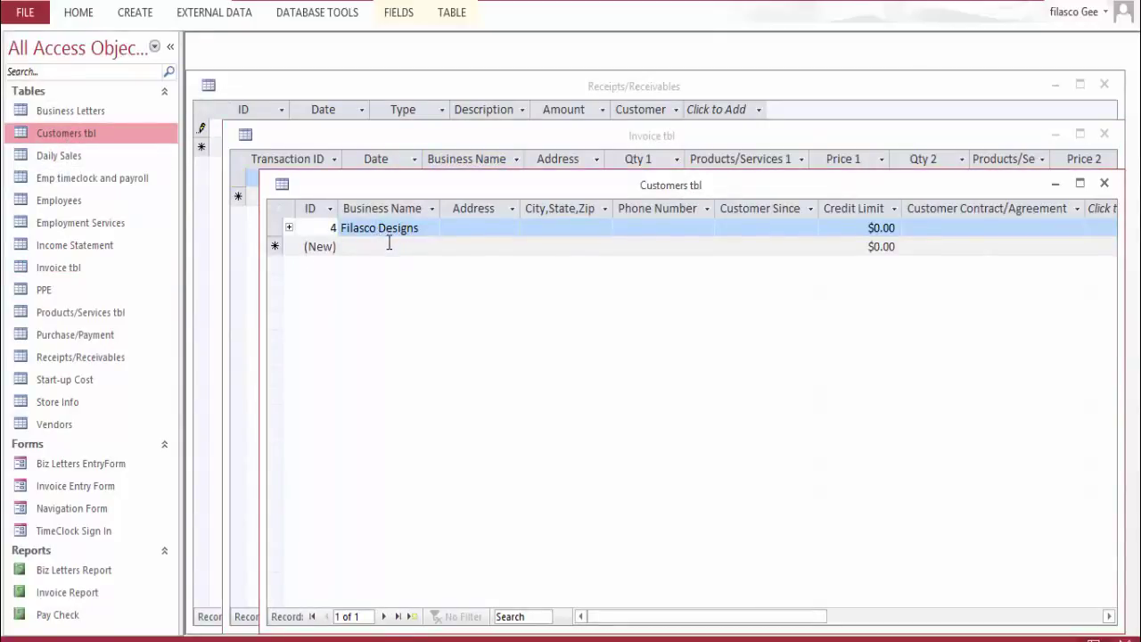
{"action": "left_click", "coordinate": [289, 228]}
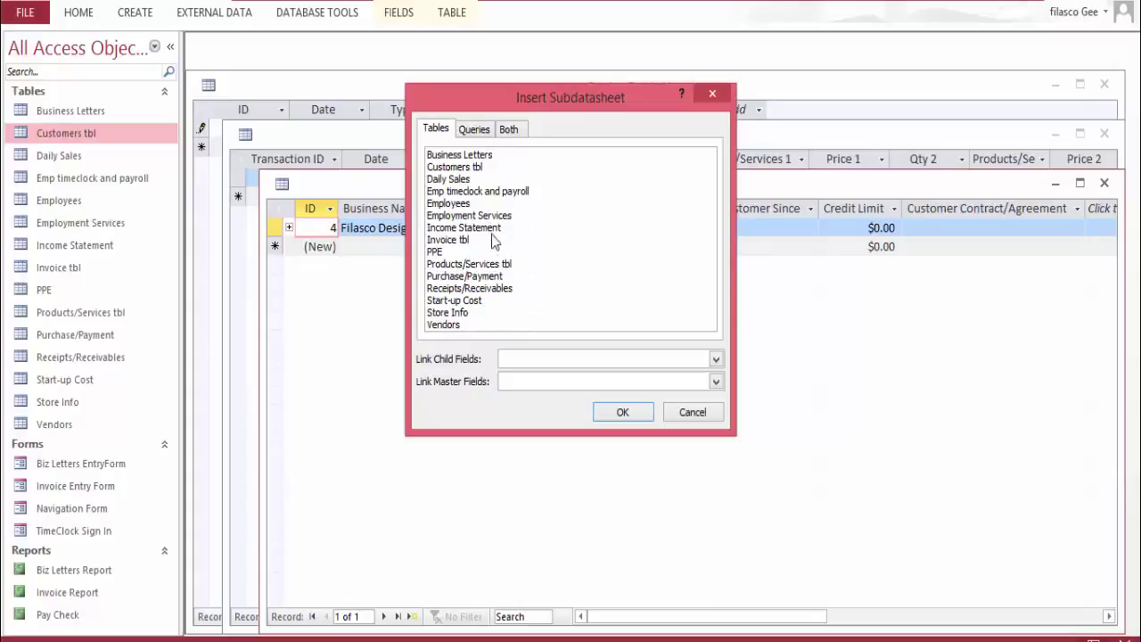
{"action": "left_click", "coordinate": [668, 409]}
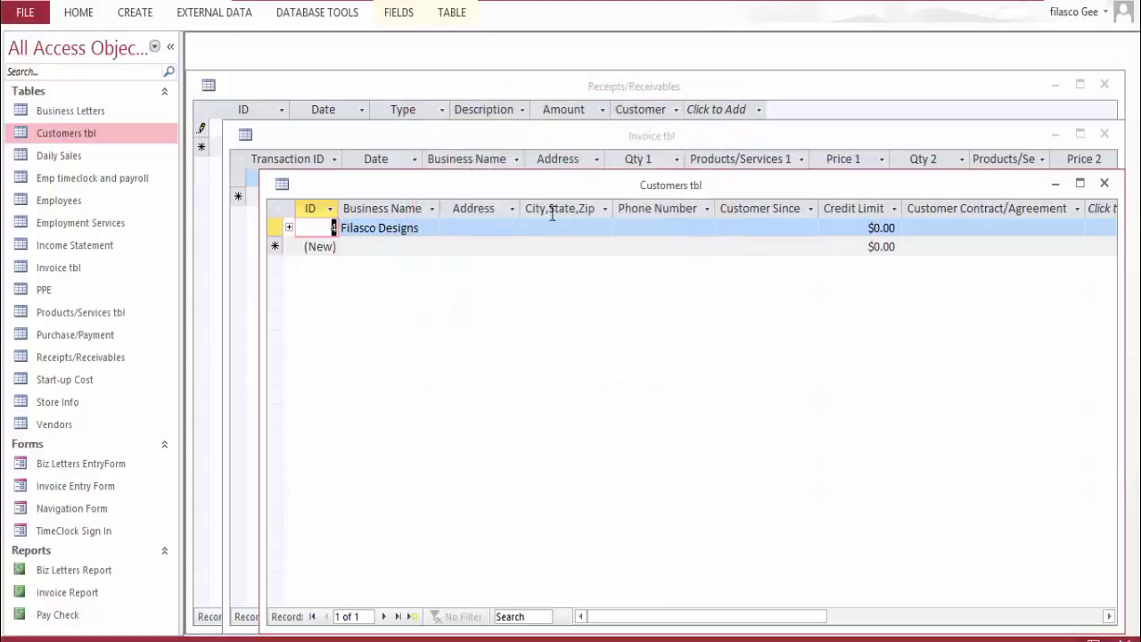
{"action": "left_click", "coordinate": [1104, 185]}
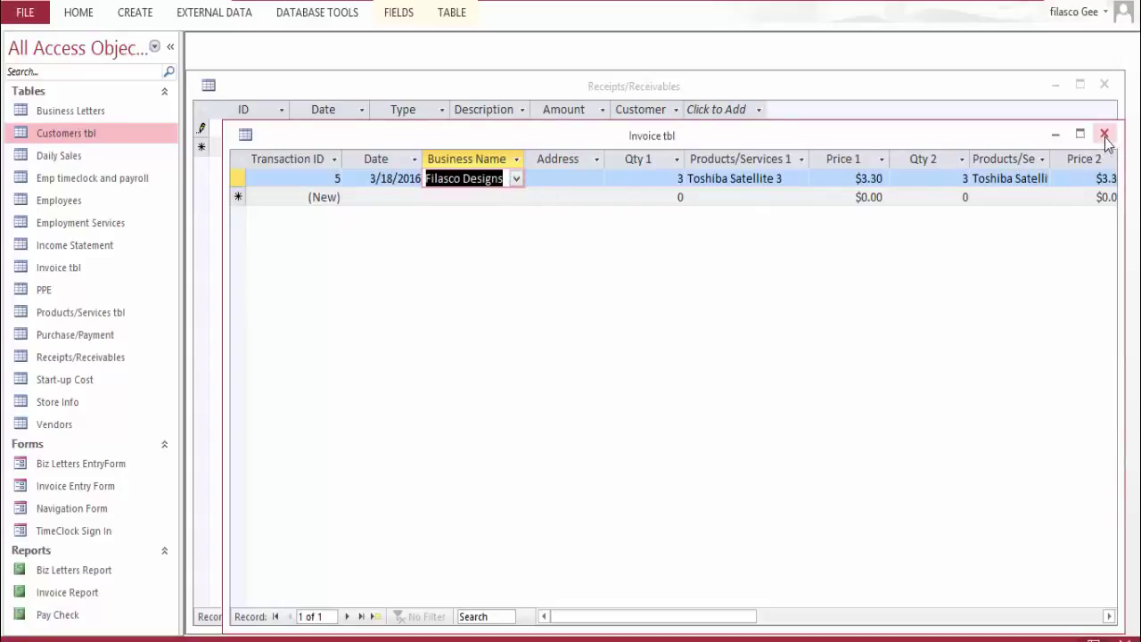
Check the Invoice record's Transaction ID and its calculated amounts through the Change field, and close the Invoice table
{"action": "double_click", "coordinate": [339, 178]}
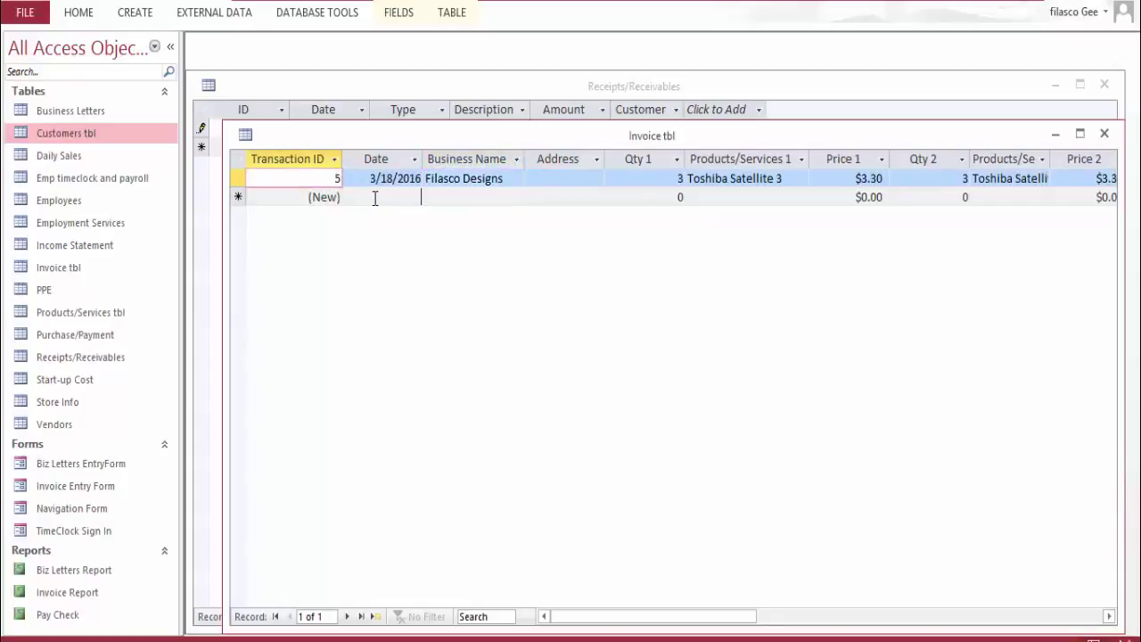
{"action": "left_click", "coordinate": [377, 196]}
{"action": "double_click", "coordinate": [335, 177]}
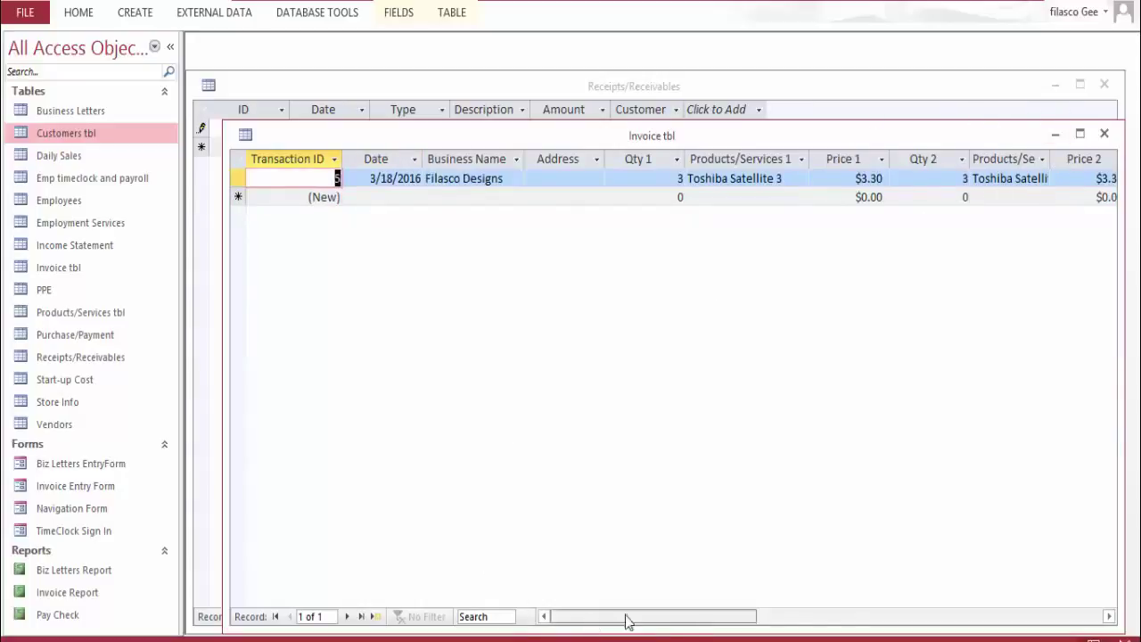
{"action": "left_click_drag", "start_coordinate": [626, 619], "coordinate": [899, 545]}
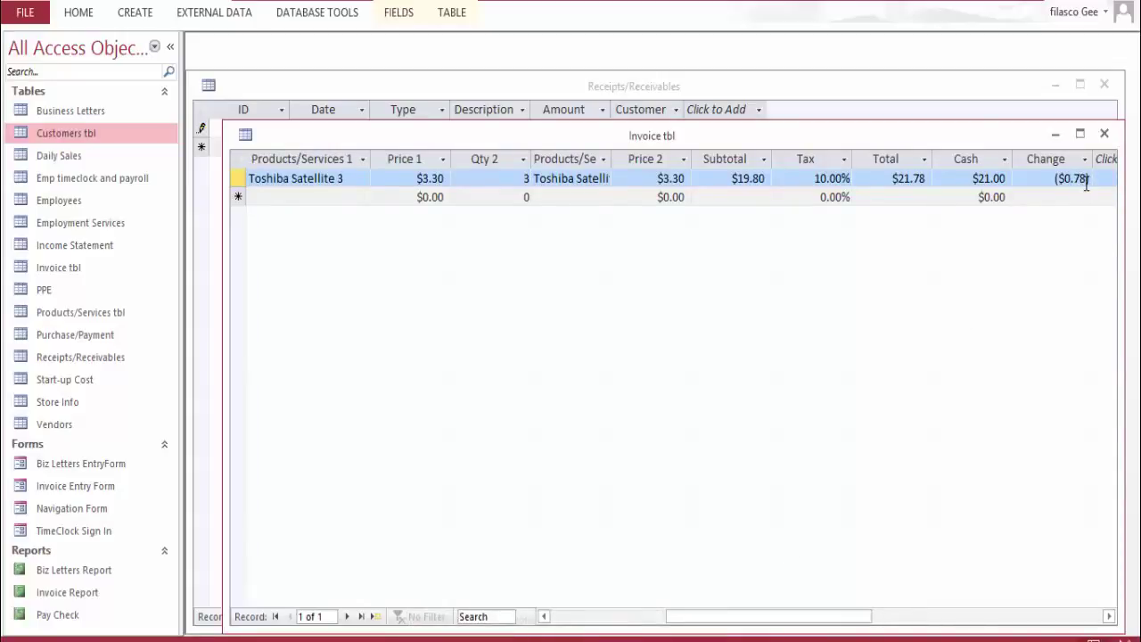
{"action": "left_click", "coordinate": [1104, 133]}
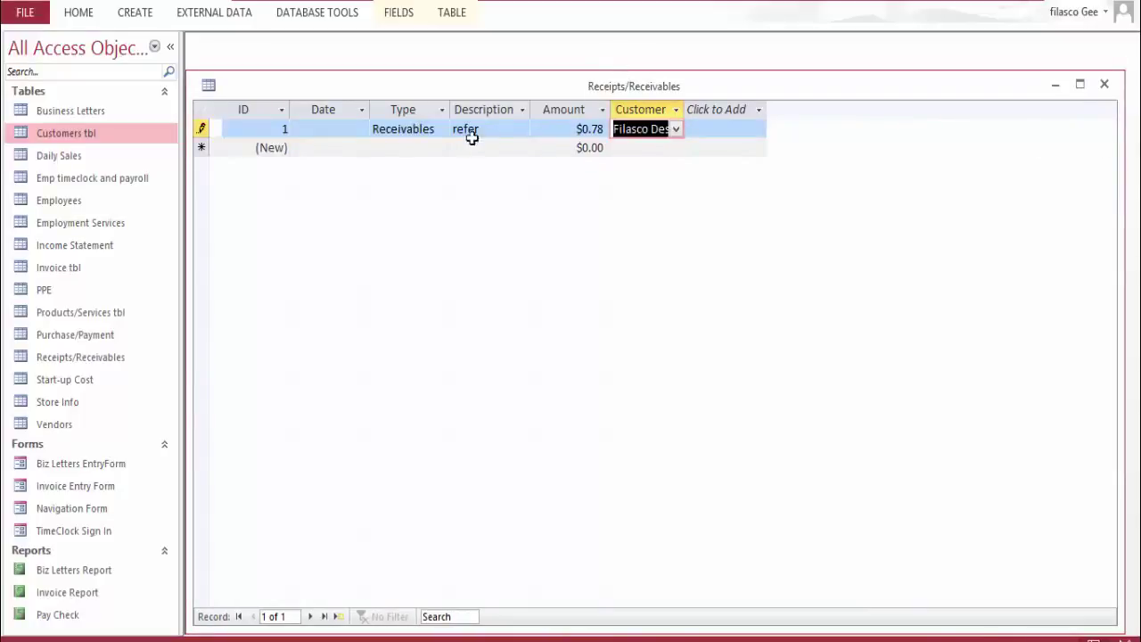
Extend the Receivables record's description to "refer Invoice Trans ID # 5", save the record and fit the Description column to its contents
{"action": "left_click", "coordinate": [507, 127]}
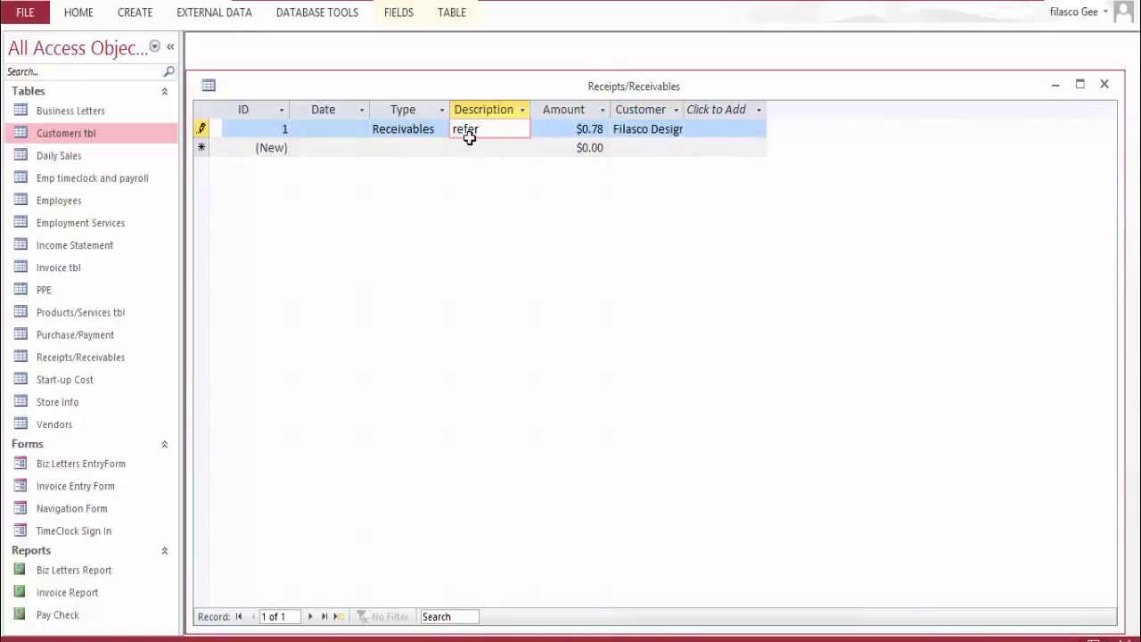
{"action": "type", "text": "l"}
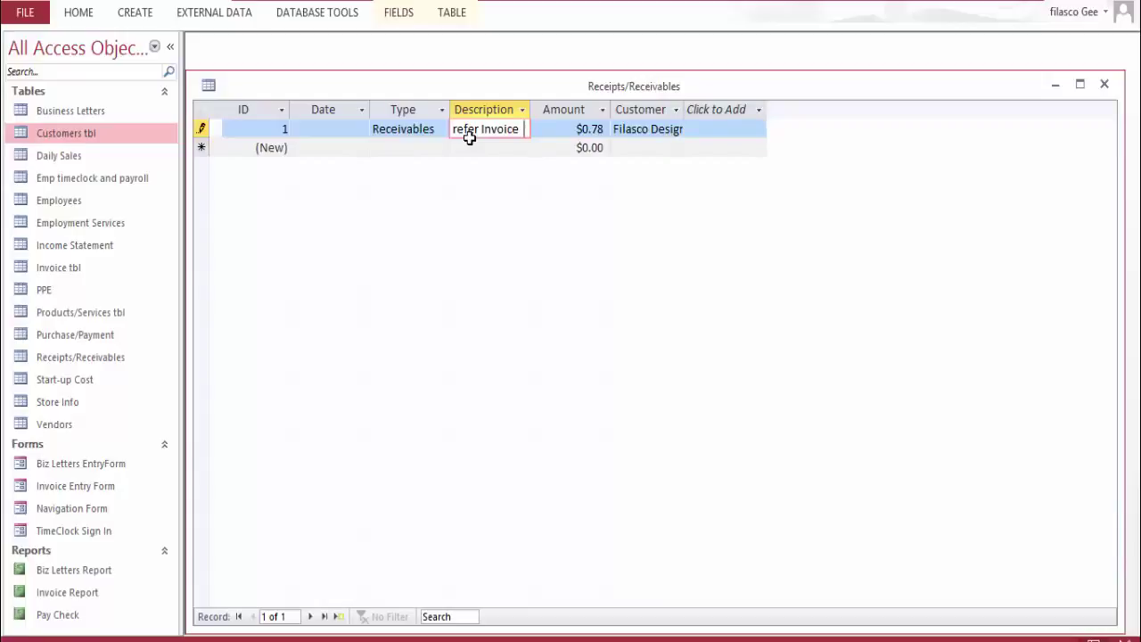
{"action": "type", "text": "nvoice Trans"}
{"action": "type", "text": " ID 3"}
{"action": "key", "text": "shift+Return"}
{"action": "left_click", "coordinate": [529, 110]}
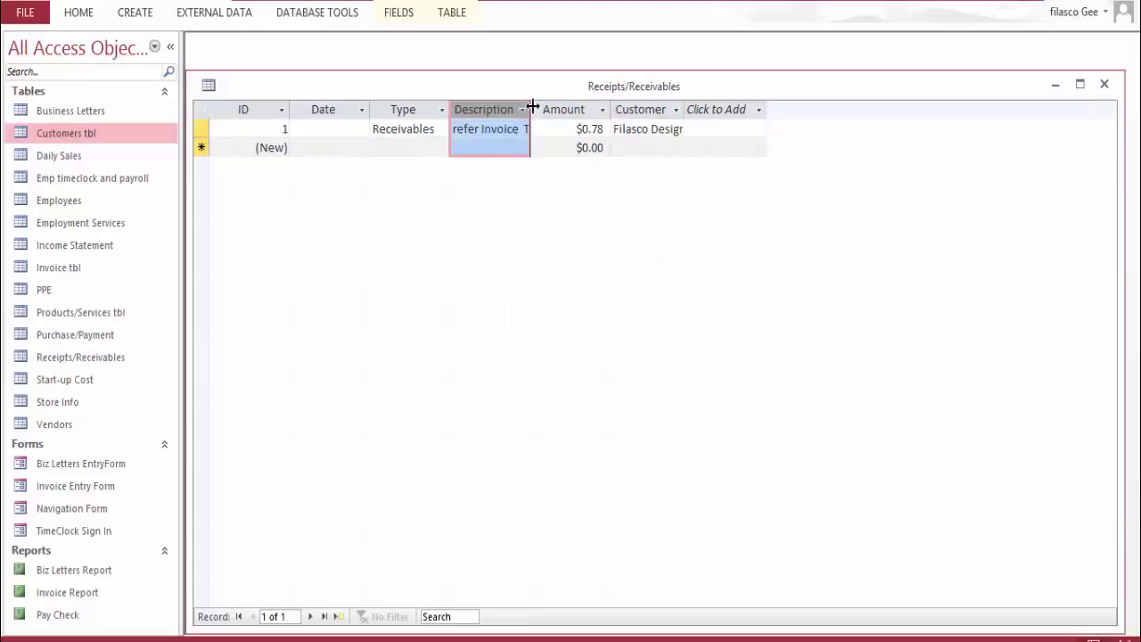
{"action": "double_click", "coordinate": [530, 107]}
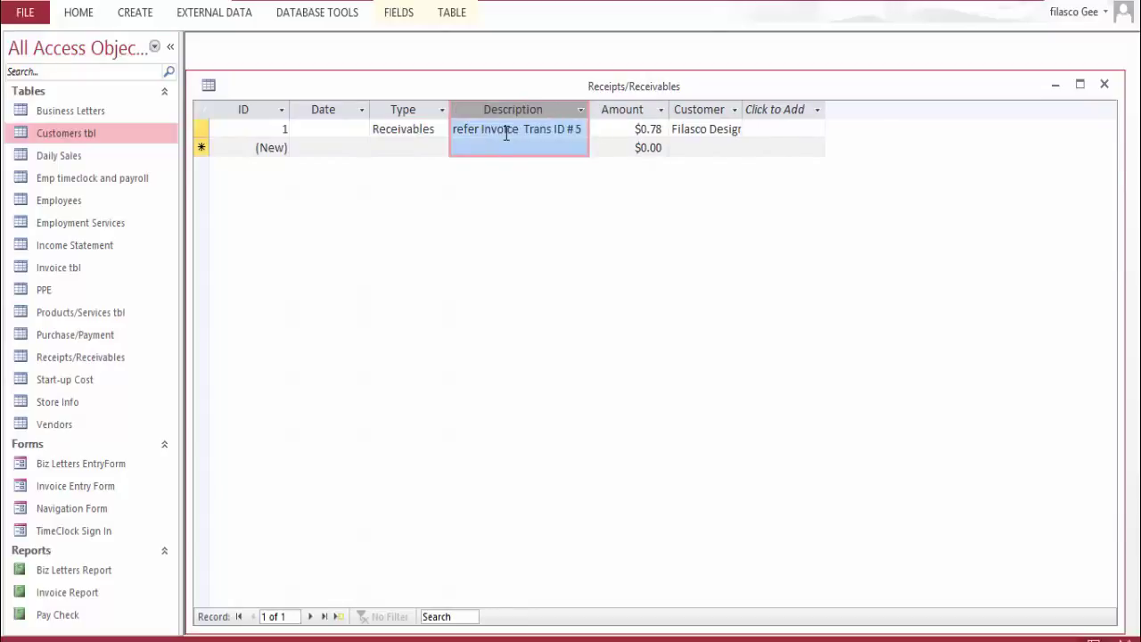
Reopen the Invoice table to check the invoice's Change amount, and return to the Receipts/Receivables table
{"action": "double_click", "coordinate": [59, 267]}
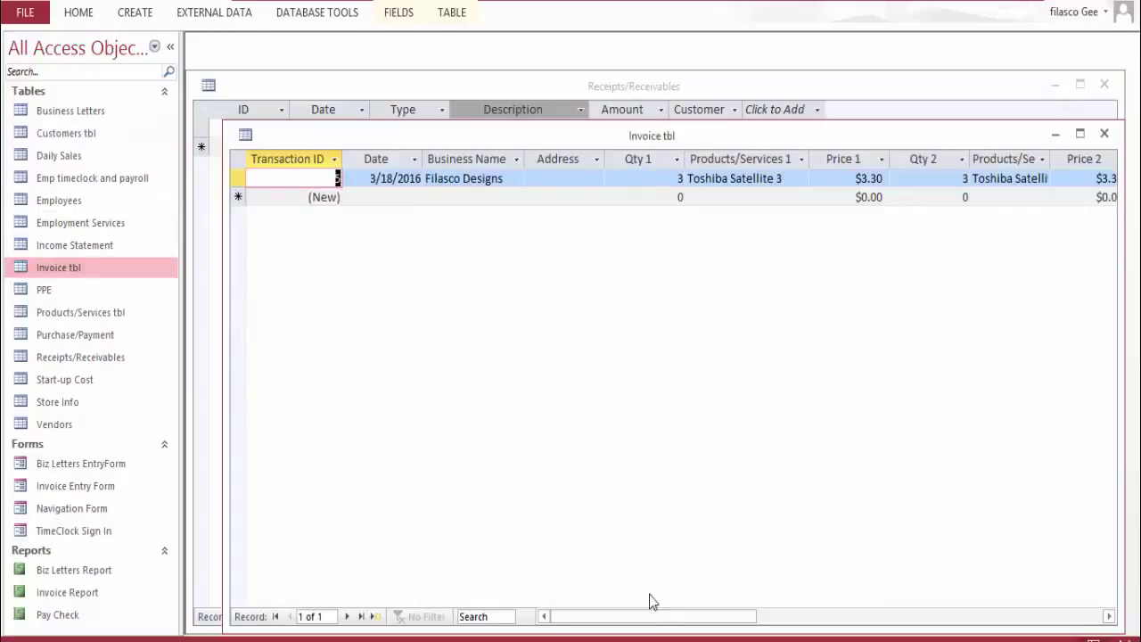
{"action": "left_click_drag", "start_coordinate": [649, 622], "coordinate": [837, 619]}
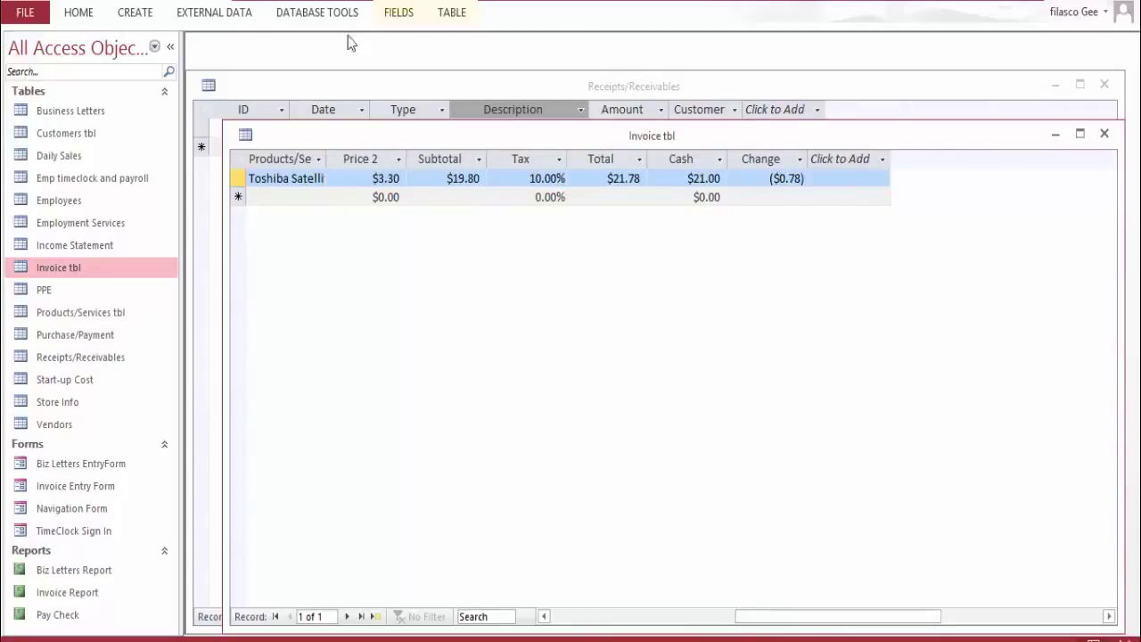
{"action": "double_click", "coordinate": [77, 357]}
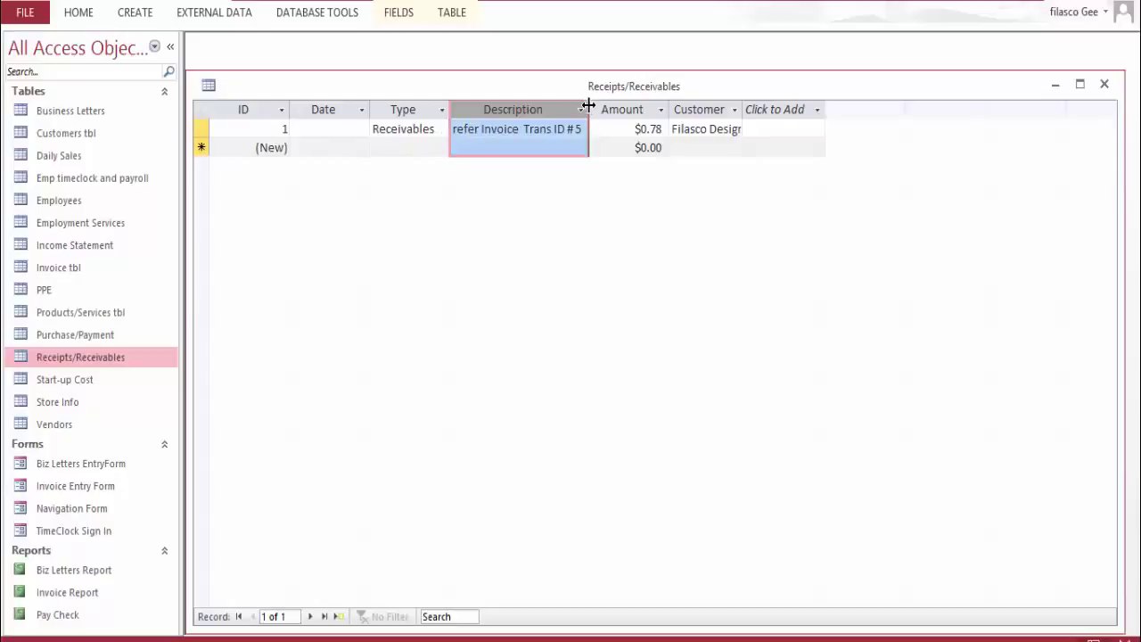
Fit the Customer column to its contents and set the Receivables record's date to 3/25/2016
{"action": "double_click", "coordinate": [743, 110]}
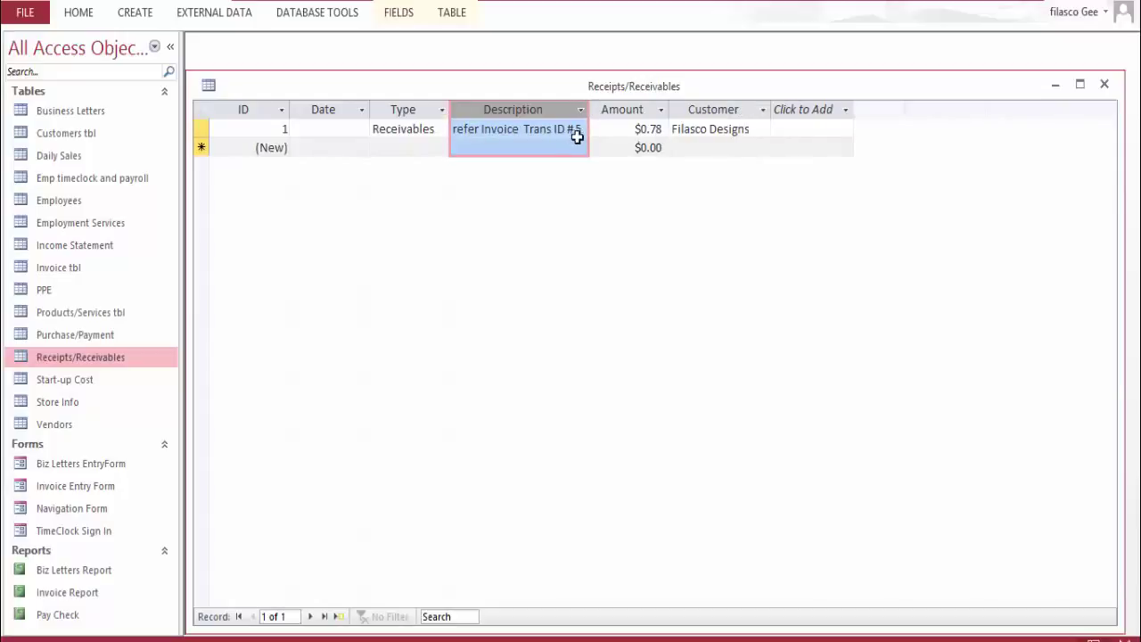
{"action": "left_click", "coordinate": [366, 128]}
{"action": "left_click", "coordinate": [376, 130]}
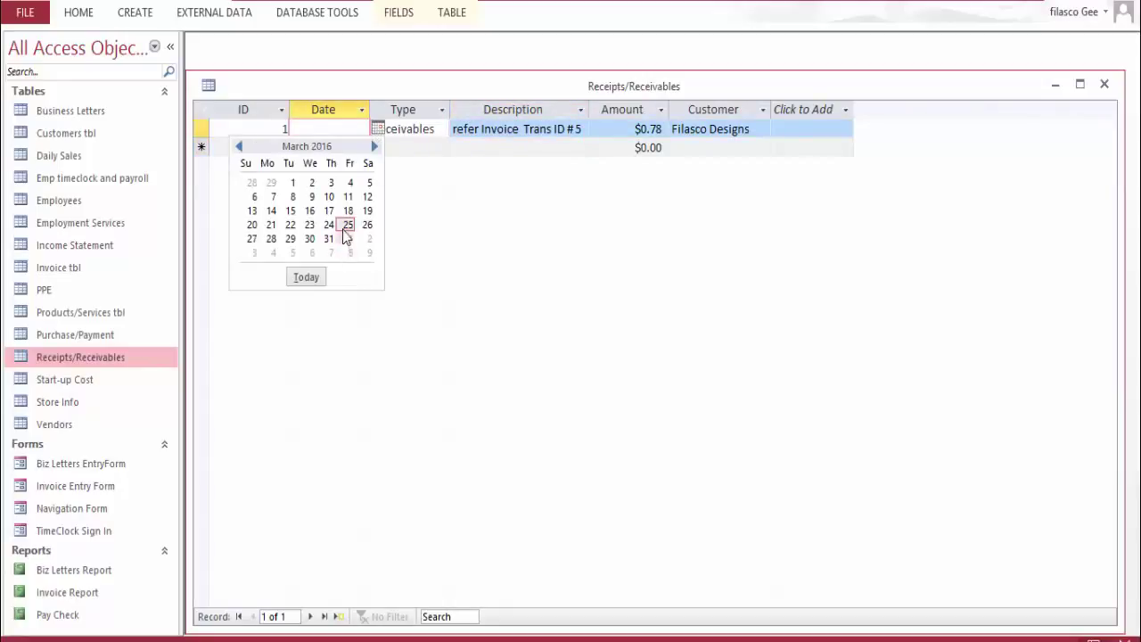
{"action": "left_click", "coordinate": [347, 223]}
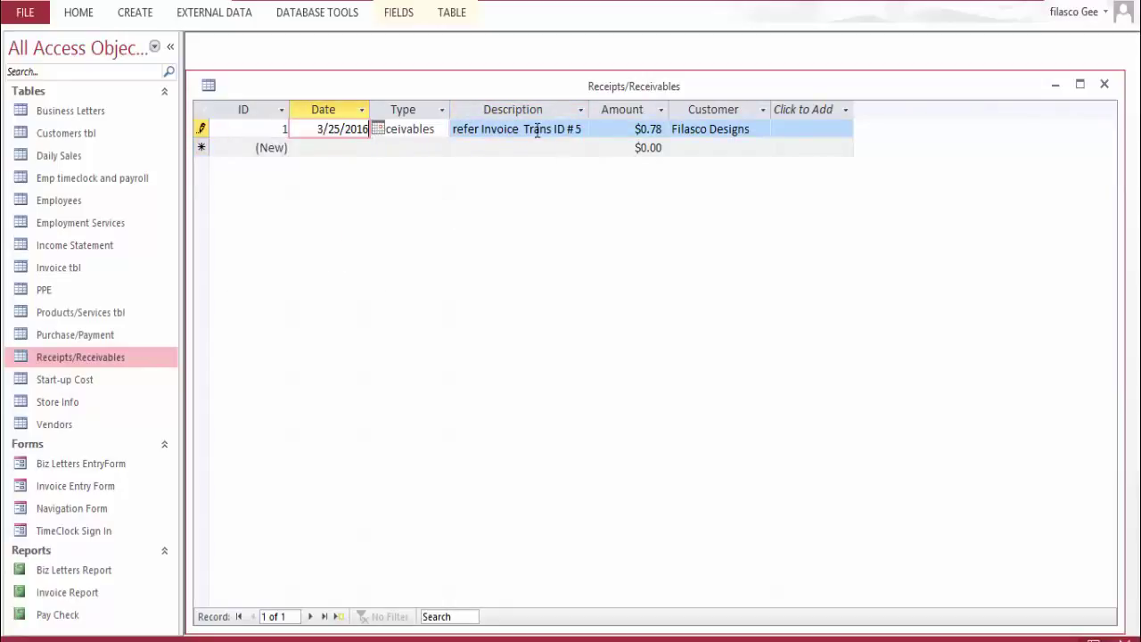
{"action": "left_click", "coordinate": [372, 104]}
Close the Receipts/Receivables table with its layout changes saved, and close the Invoice table
{"action": "left_click", "coordinate": [1104, 84]}
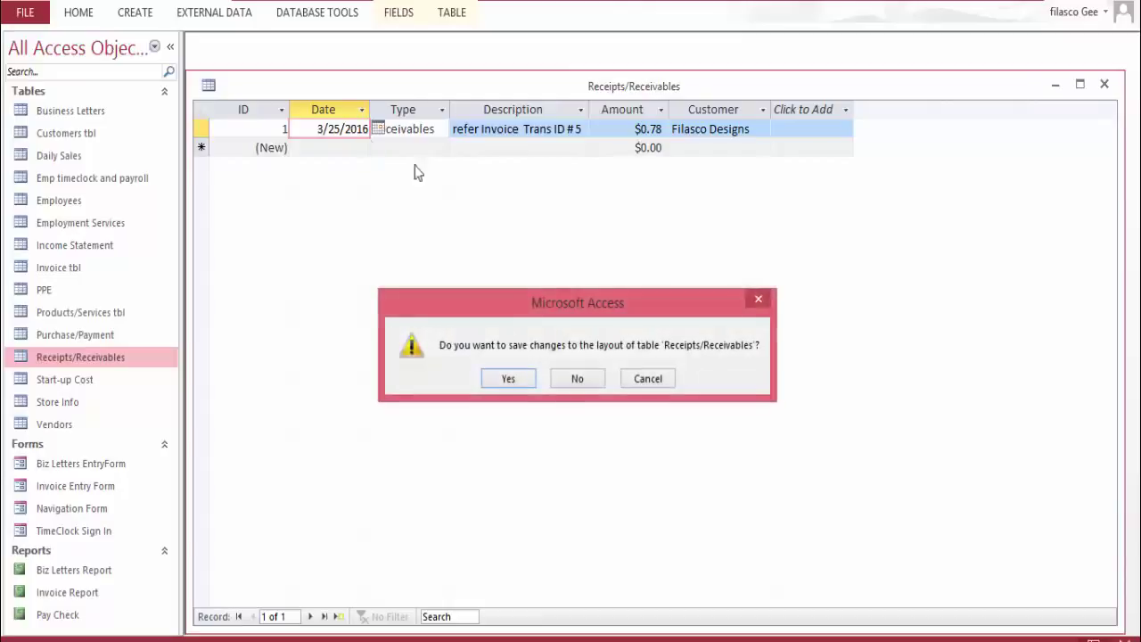
{"action": "left_click", "coordinate": [522, 381]}
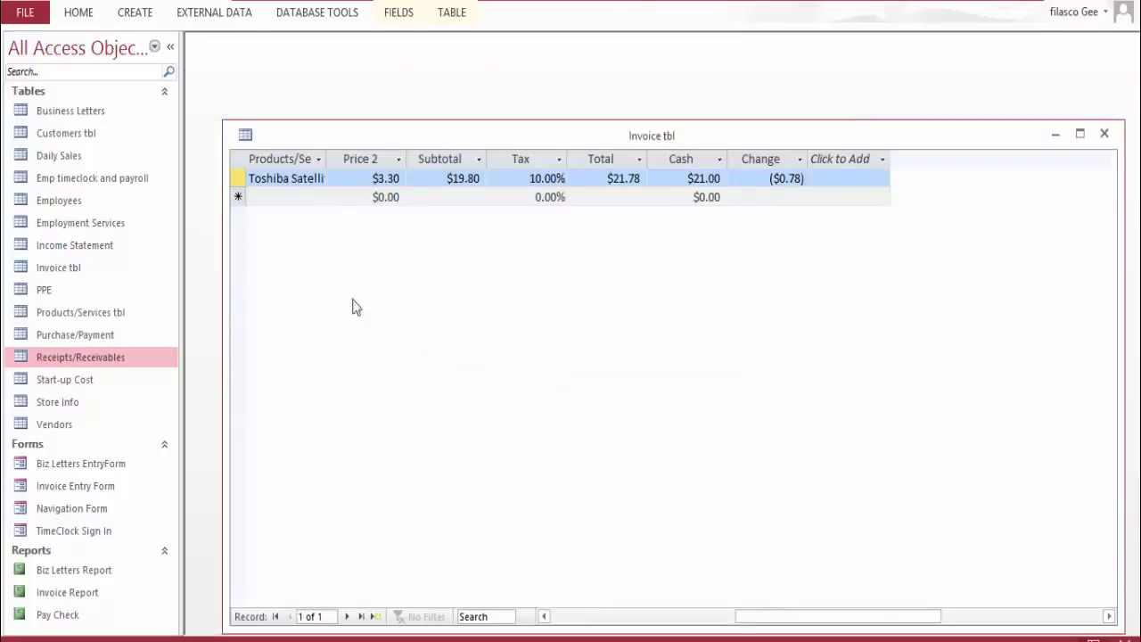
{"action": "left_click", "coordinate": [1104, 134]}
{"action": "left_click", "coordinate": [1105, 134]}
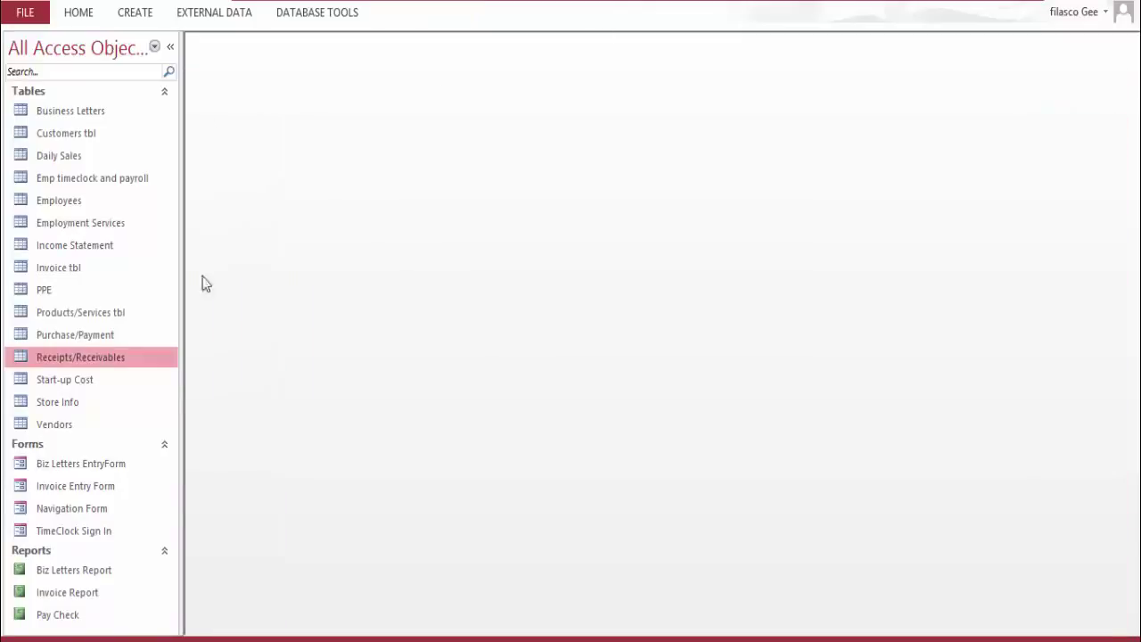
Open the Start-up Cost table and review the Type choices for the Baking powder record, keeping Inventory
{"action": "double_click", "coordinate": [78, 379]}
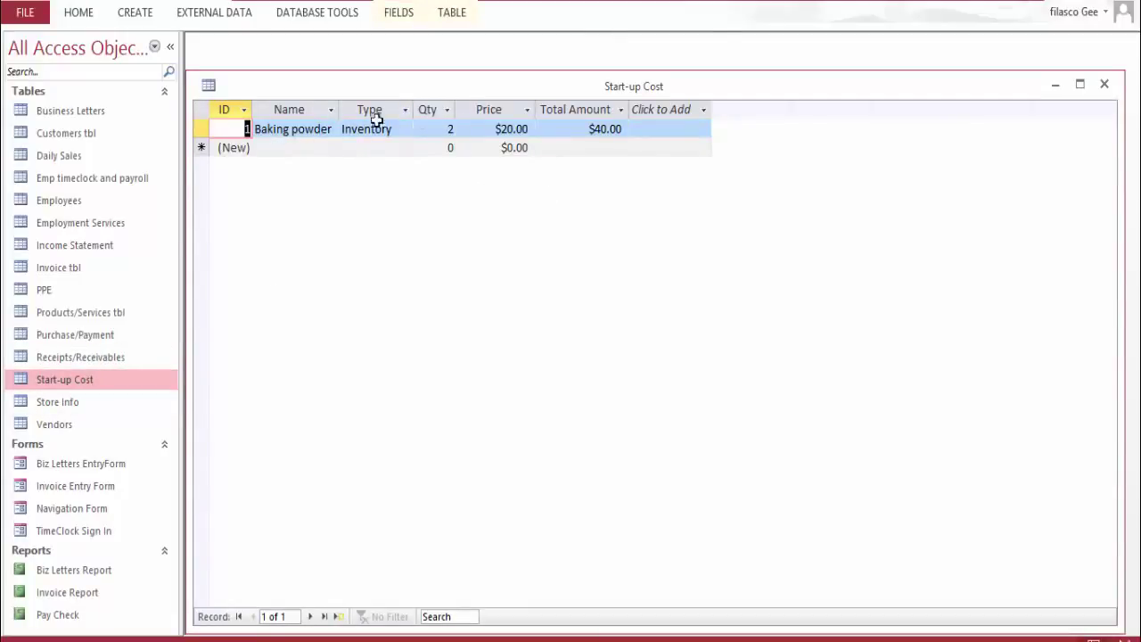
{"action": "left_click", "coordinate": [404, 129]}
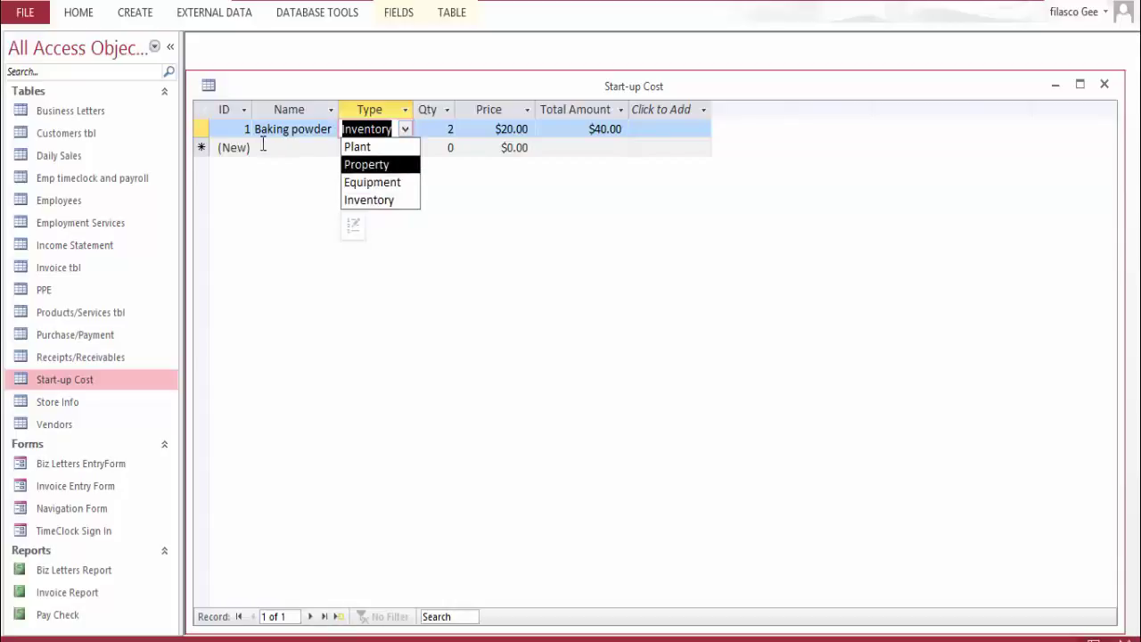
{"action": "left_click", "coordinate": [397, 201]}
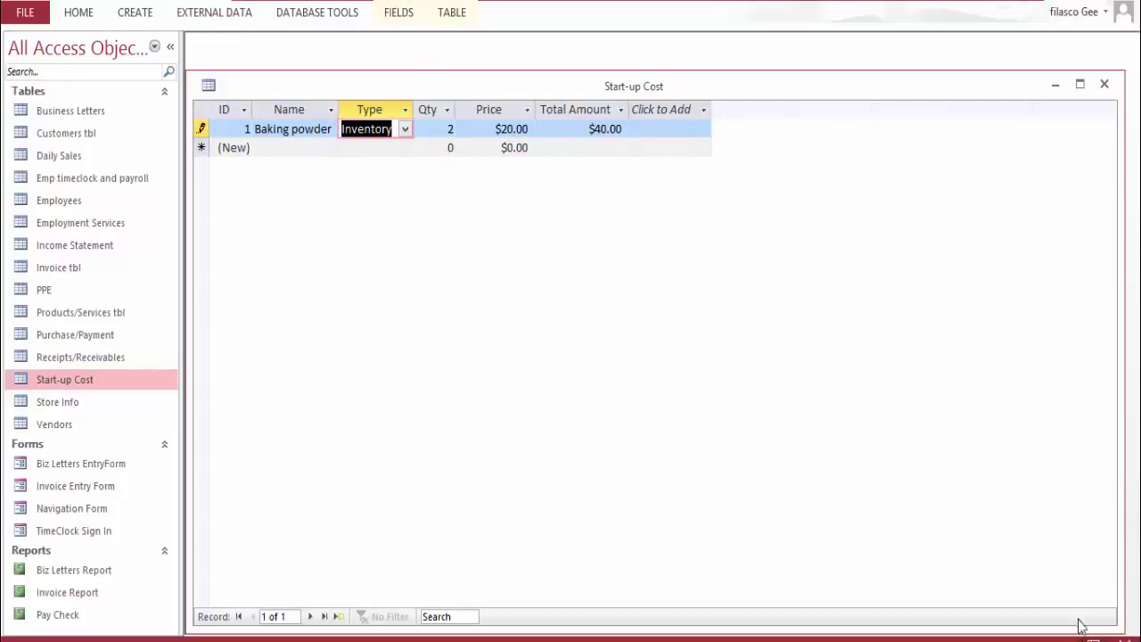
Examine the Price and Total Amount field properties in the Start-up Cost table's design, return to the datasheet and close the table
{"action": "left_click", "coordinate": [1118, 639]}
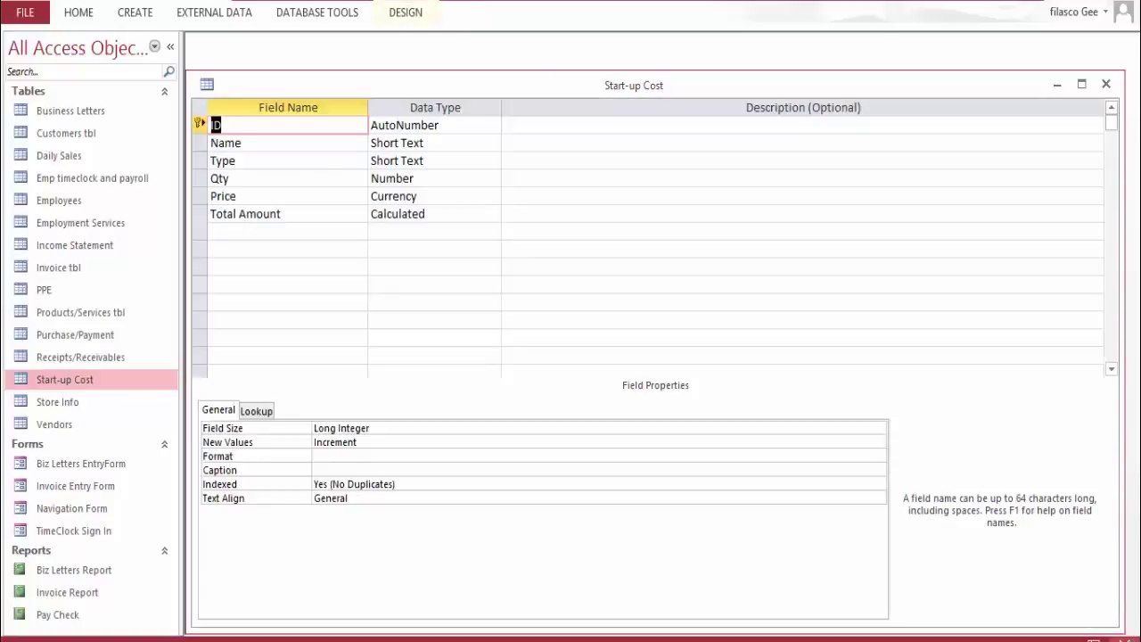
{"action": "left_click", "coordinate": [455, 205]}
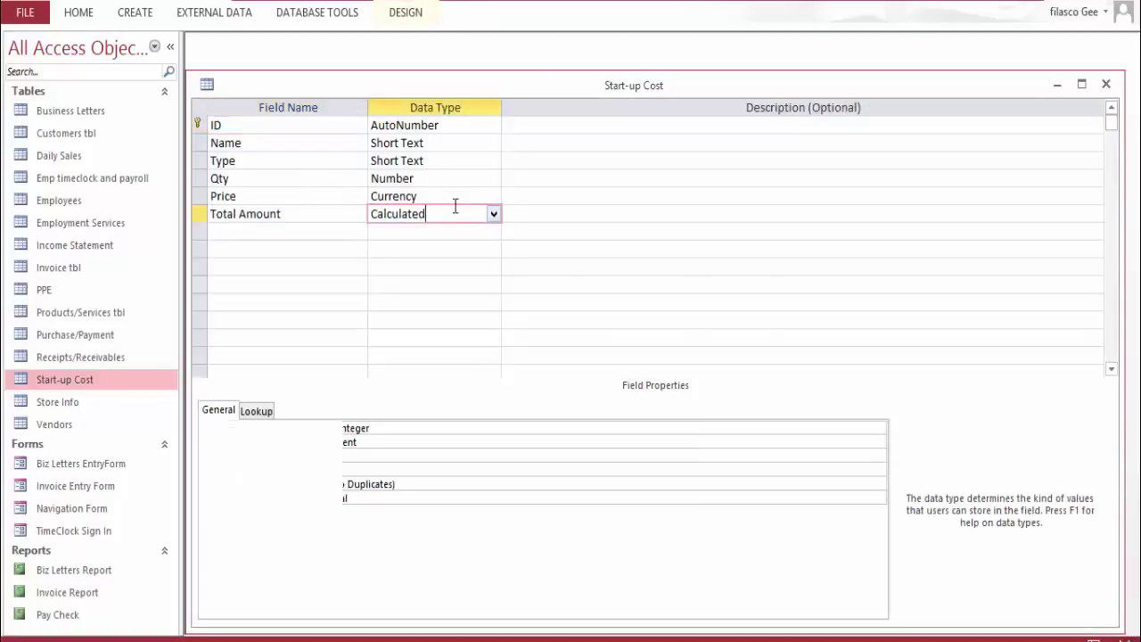
{"action": "left_click", "coordinate": [452, 194]}
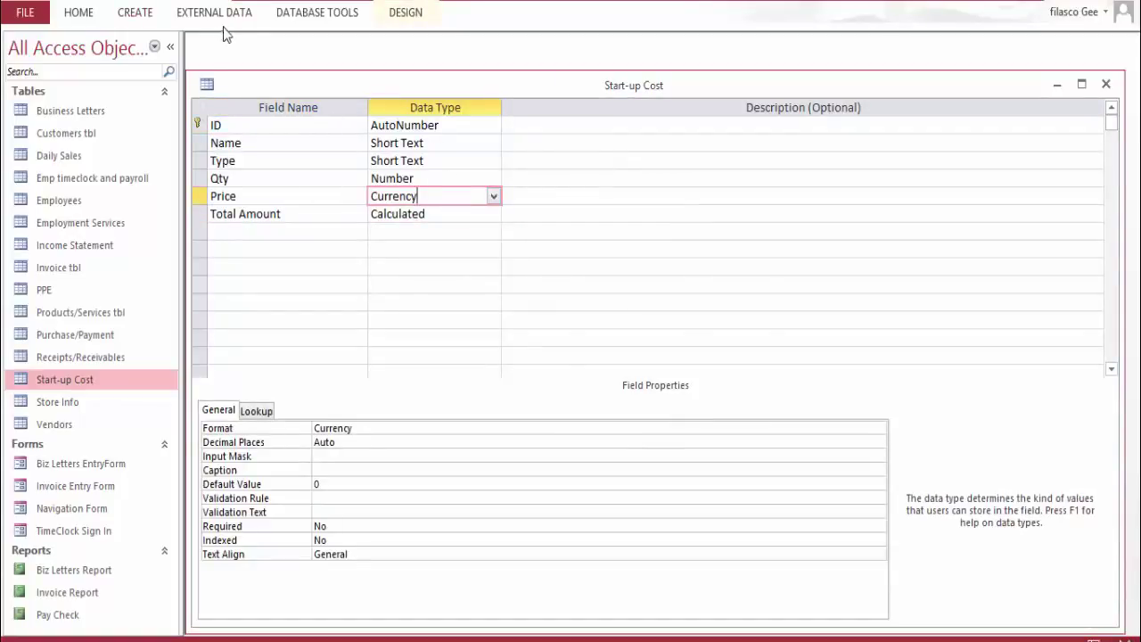
{"action": "left_click", "coordinate": [475, 219]}
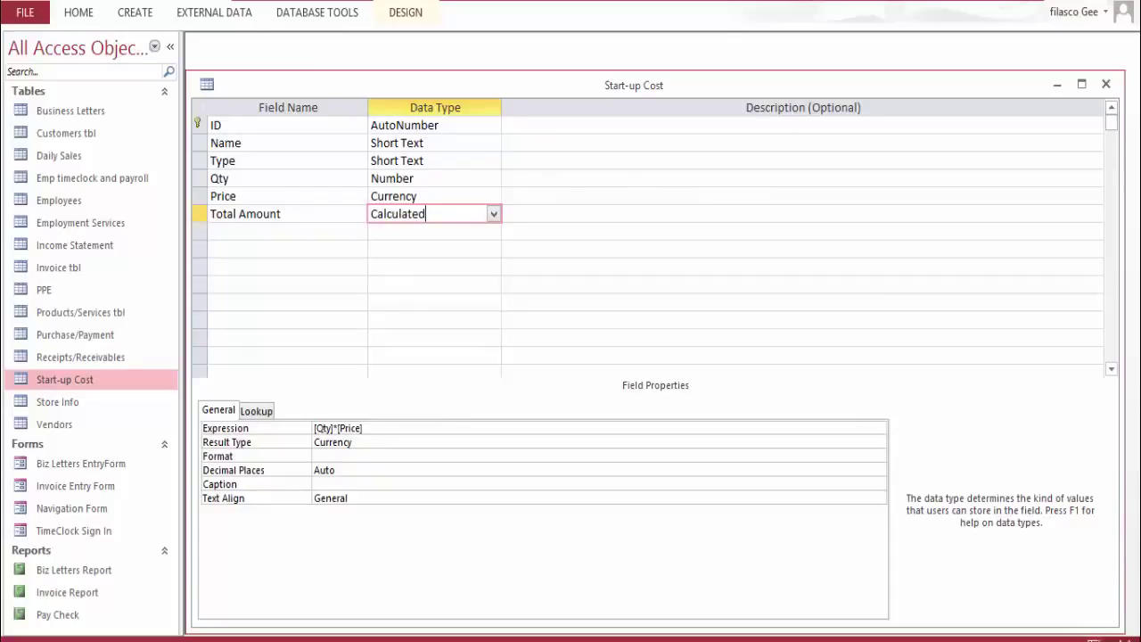
{"action": "left_click", "coordinate": [1089, 638]}
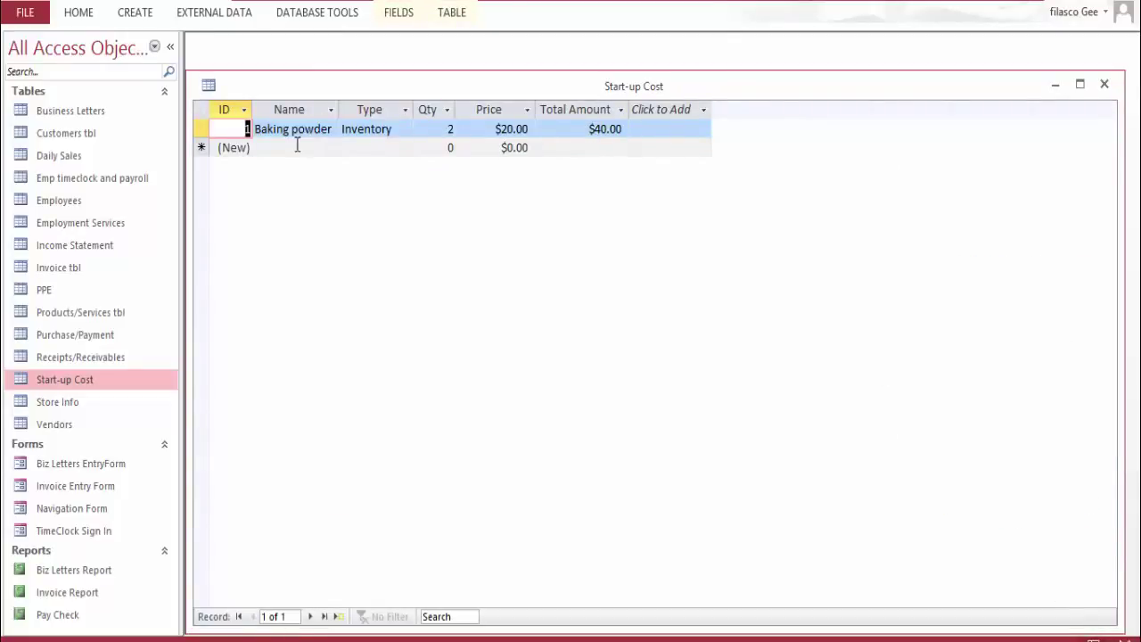
{"action": "left_click", "coordinate": [1114, 88]}
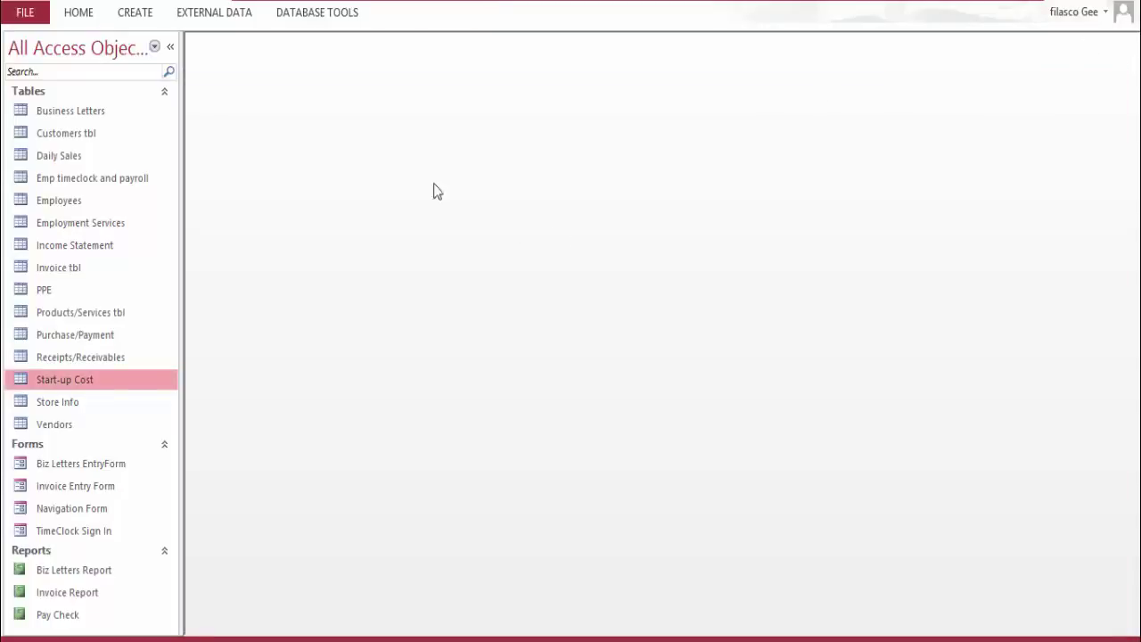
Open the Store Info table and view the attachment list of the record's store logo field, closing the list without changes
{"action": "double_click", "coordinate": [88, 403]}
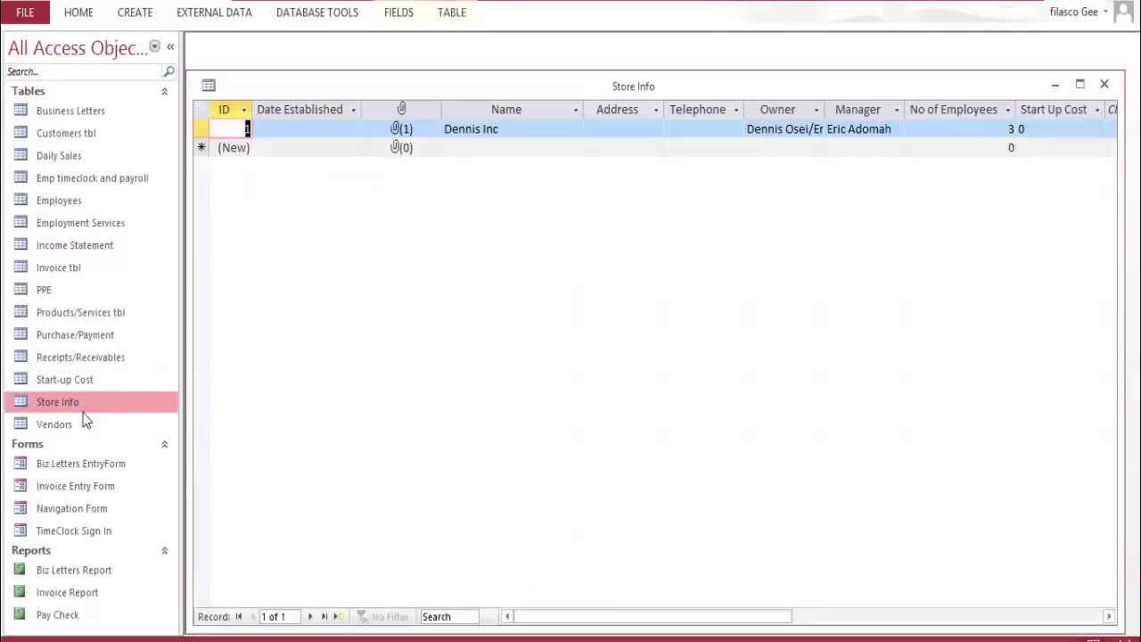
{"action": "left_click", "coordinate": [348, 128]}
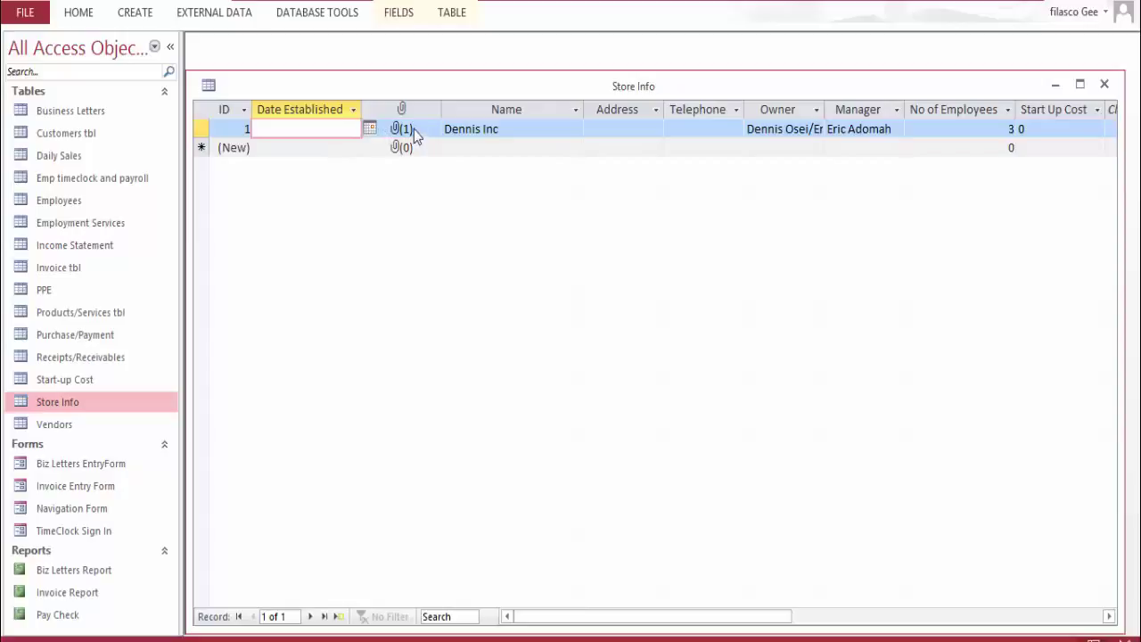
{"action": "left_click", "coordinate": [417, 133]}
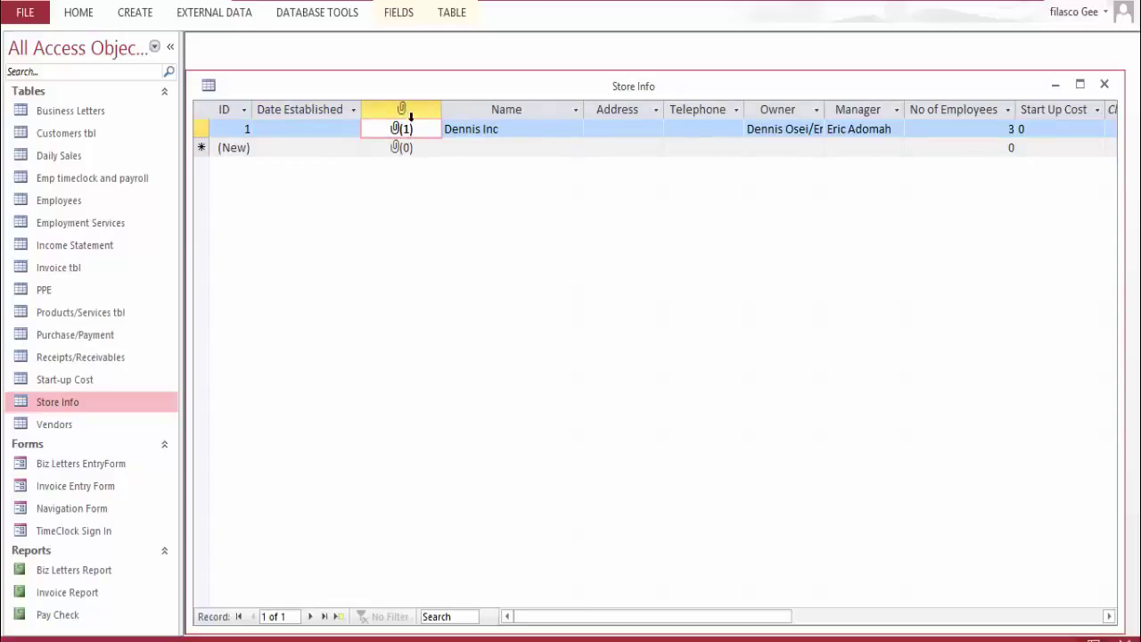
{"action": "right_click", "coordinate": [422, 132]}
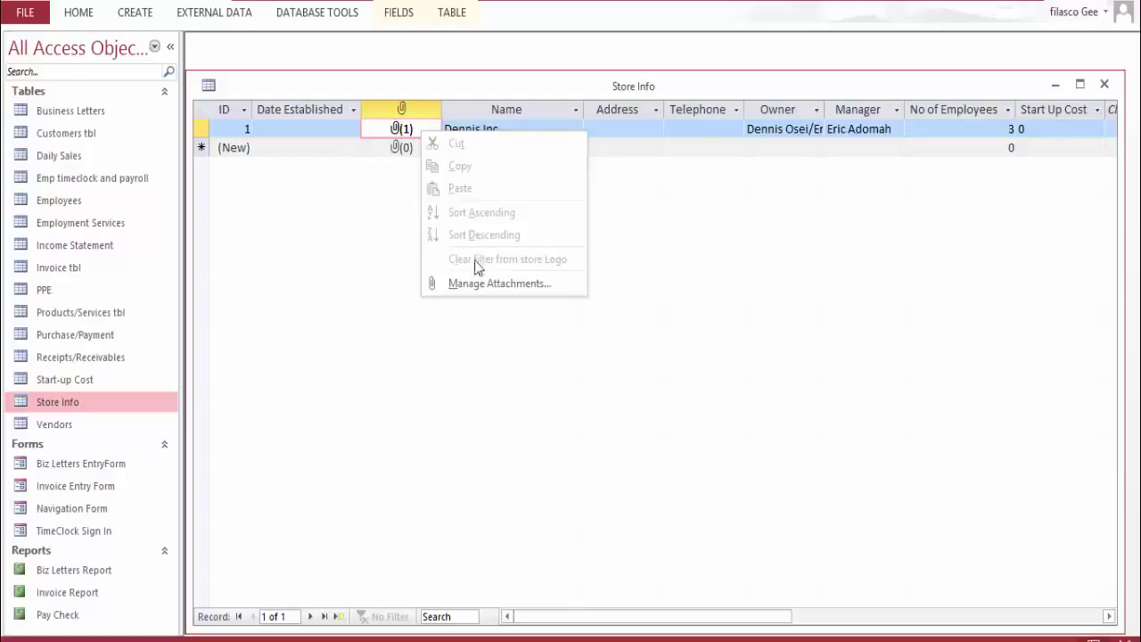
{"action": "left_click", "coordinate": [476, 282]}
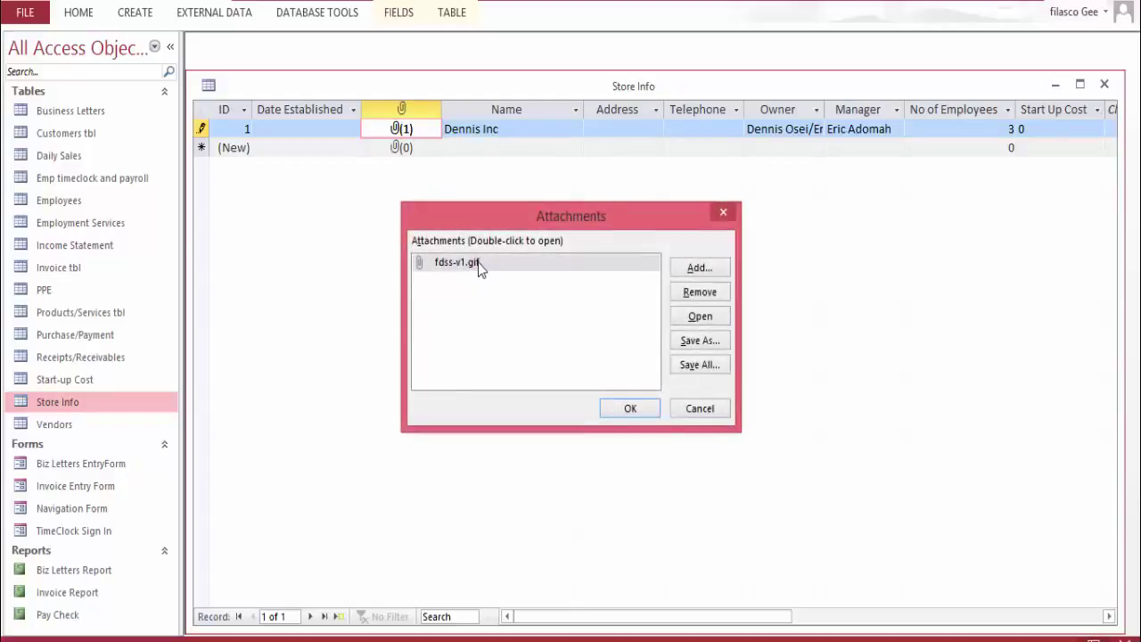
{"action": "left_click", "coordinate": [728, 215]}
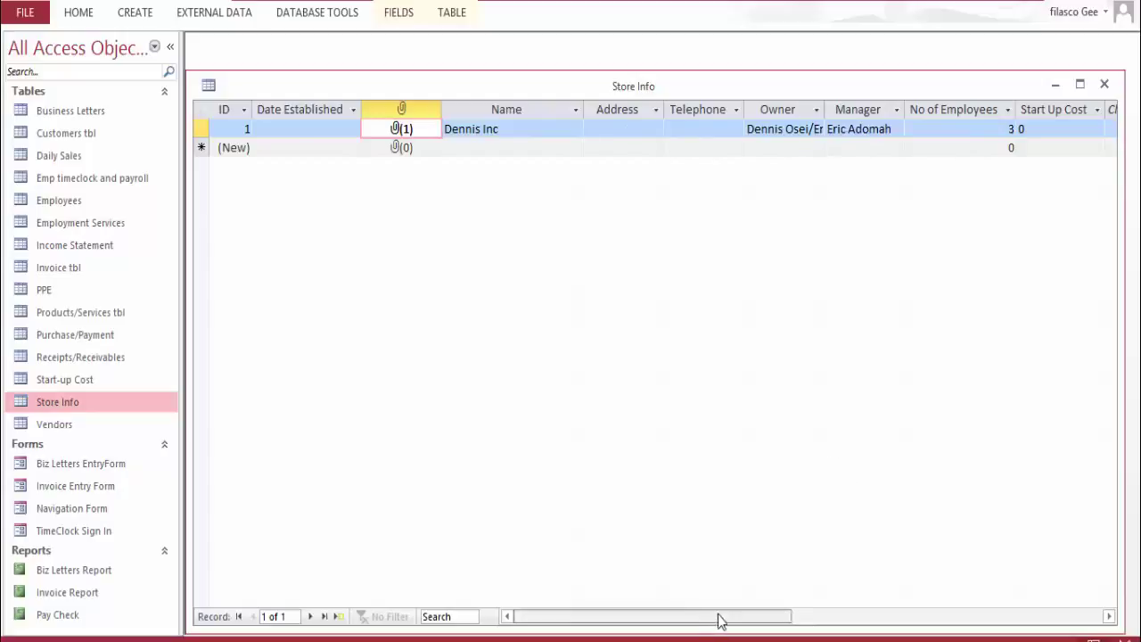
Check the Start Up Cost field in the Store Info table against the Start-up Cost table's Total Amount, closing both tables
{"action": "left_click_drag", "start_coordinate": [718, 615], "coordinate": [904, 618]}
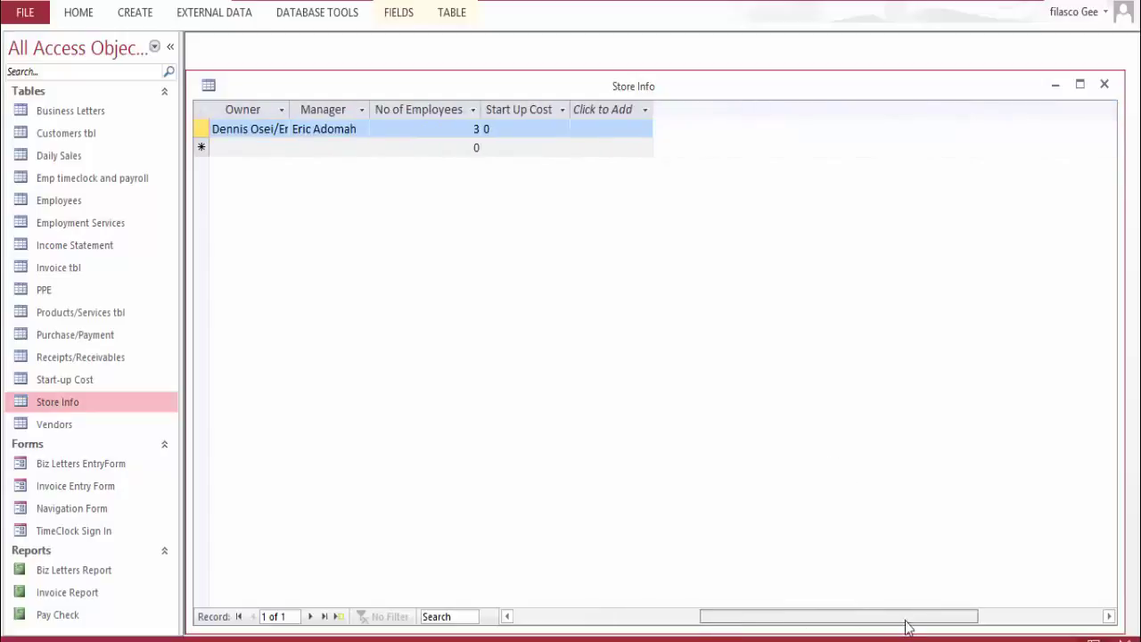
{"action": "left_click", "coordinate": [545, 129]}
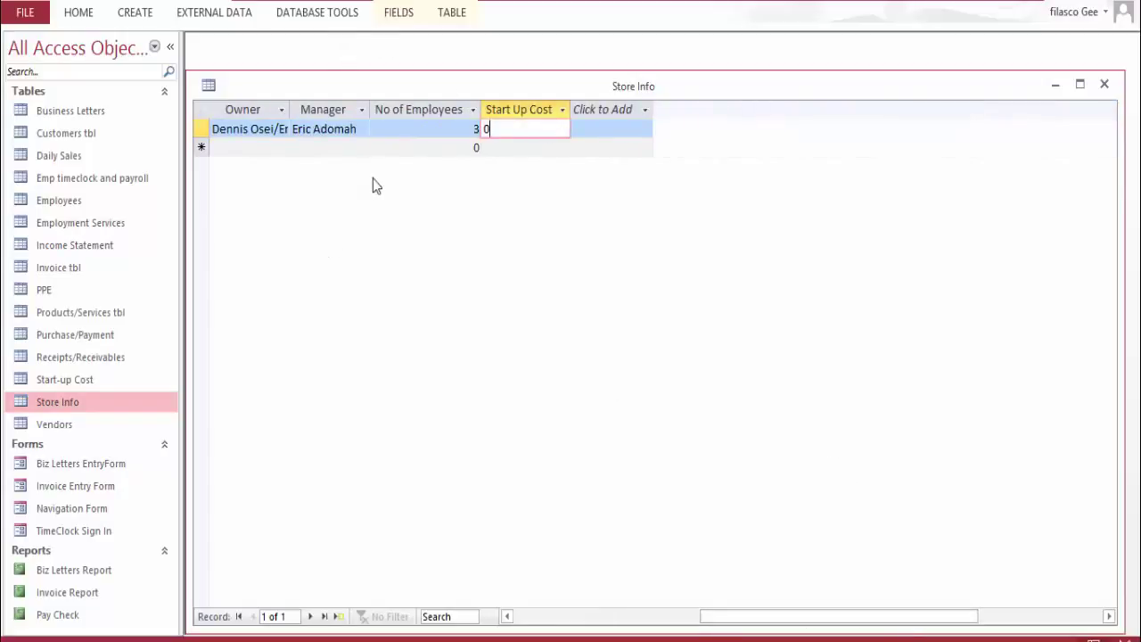
{"action": "left_click", "coordinate": [1105, 86]}
{"action": "double_click", "coordinate": [65, 381]}
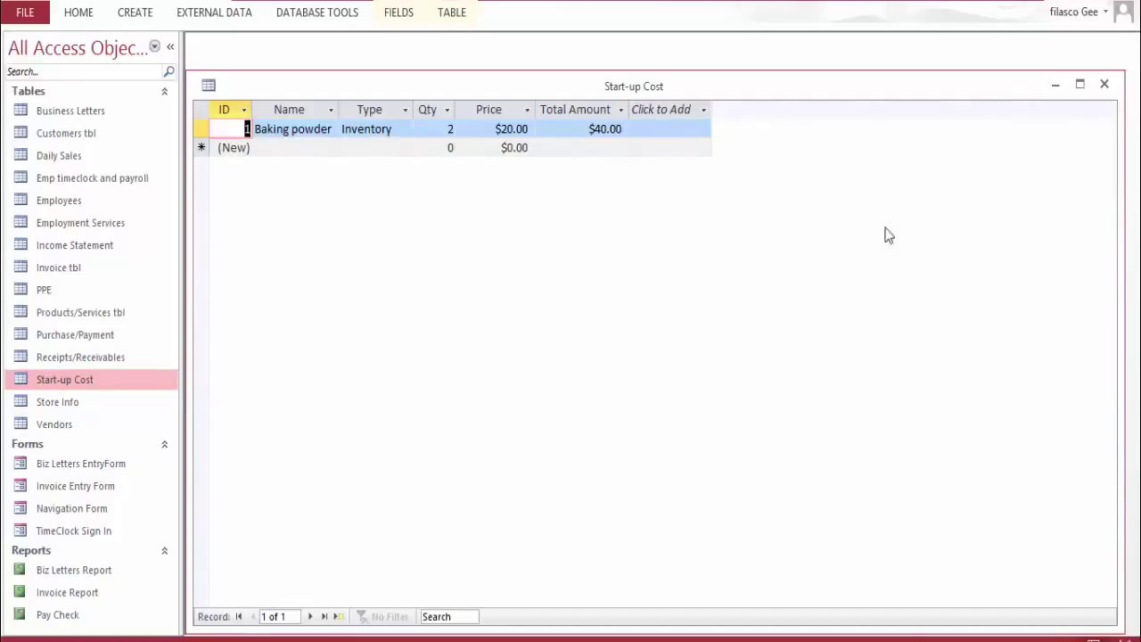
{"action": "left_click", "coordinate": [1105, 86]}
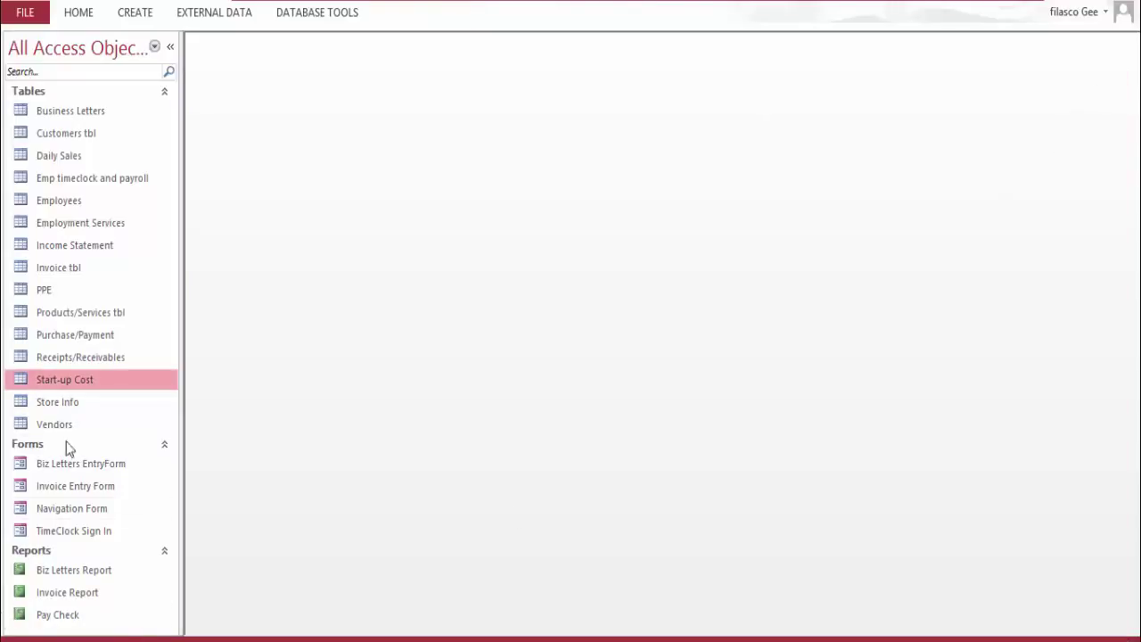
Open the Vendors table, review its fields through Vendor since, and close it
{"action": "double_click", "coordinate": [71, 426]}
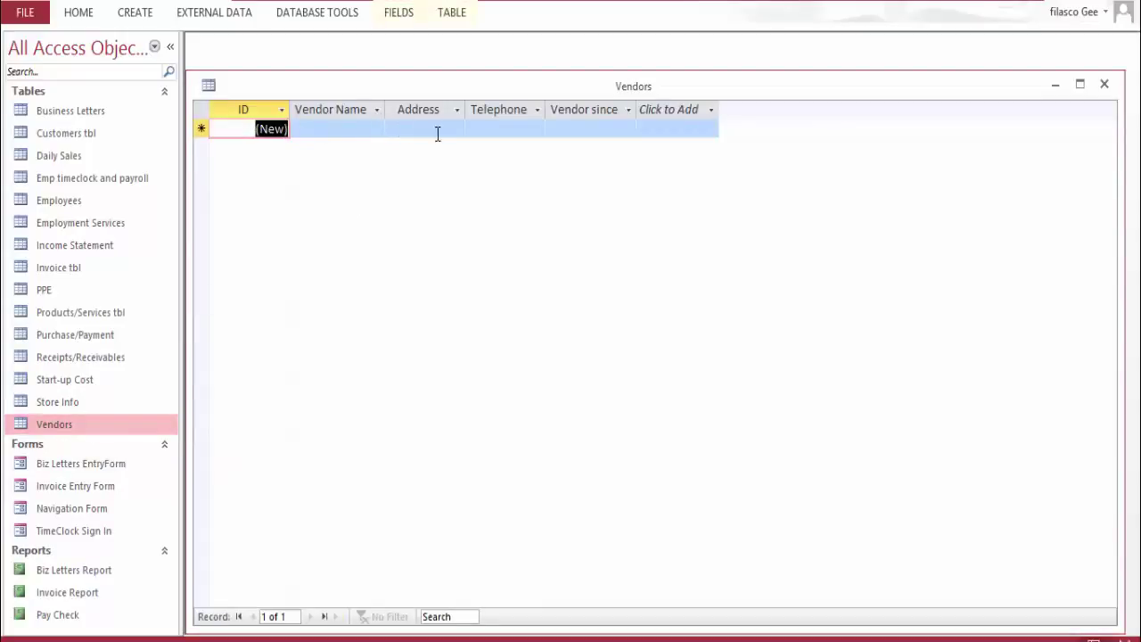
{"action": "left_click", "coordinate": [616, 128]}
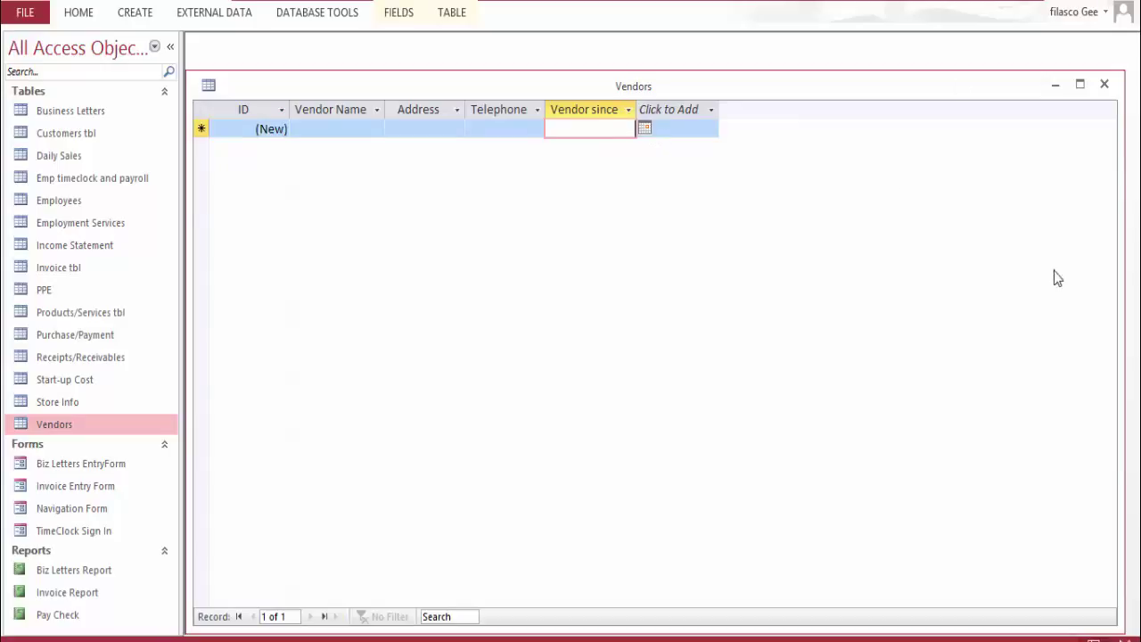
{"action": "left_click", "coordinate": [1103, 83]}
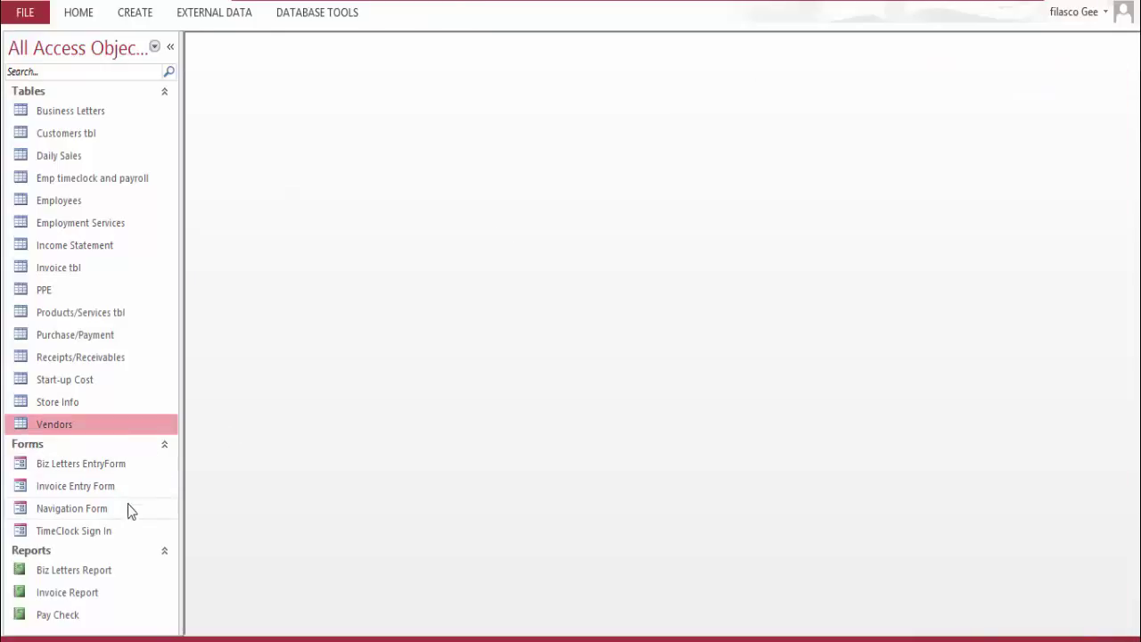
Open the Biz Letters EntryForm, read through the letter from the recipient to the signatory's title, and close the form
{"action": "left_click", "coordinate": [94, 463]}
{"action": "scroll", "coordinate": [687, 170], "scroll_direction": "down", "scroll_amount": 5}
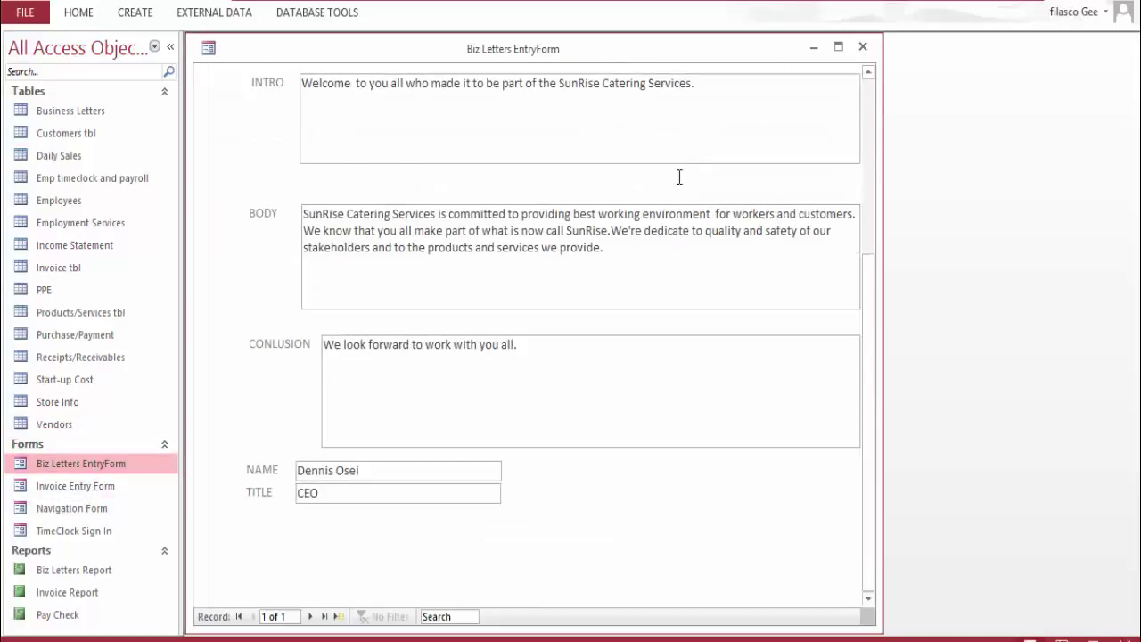
{"action": "scroll", "coordinate": [496, 224], "scroll_direction": "up", "scroll_amount": 5}
{"action": "scroll", "coordinate": [420, 331], "scroll_direction": "down", "scroll_amount": 3}
{"action": "scroll", "coordinate": [395, 233], "scroll_direction": "down", "scroll_amount": 2}
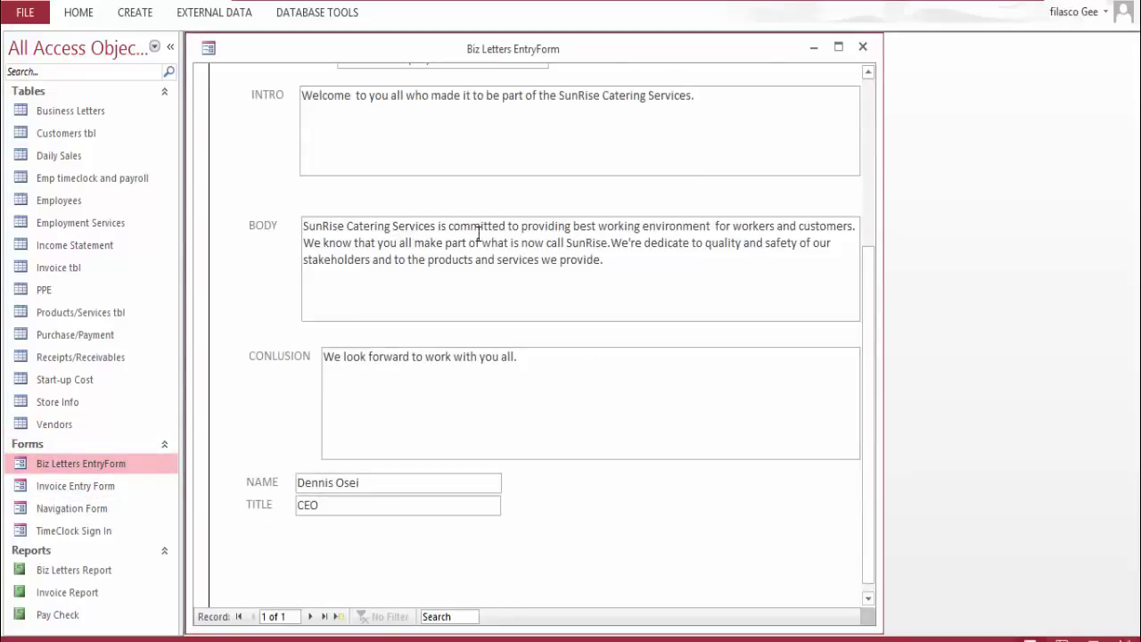
{"action": "scroll", "coordinate": [397, 241], "scroll_direction": "down", "scroll_amount": 1}
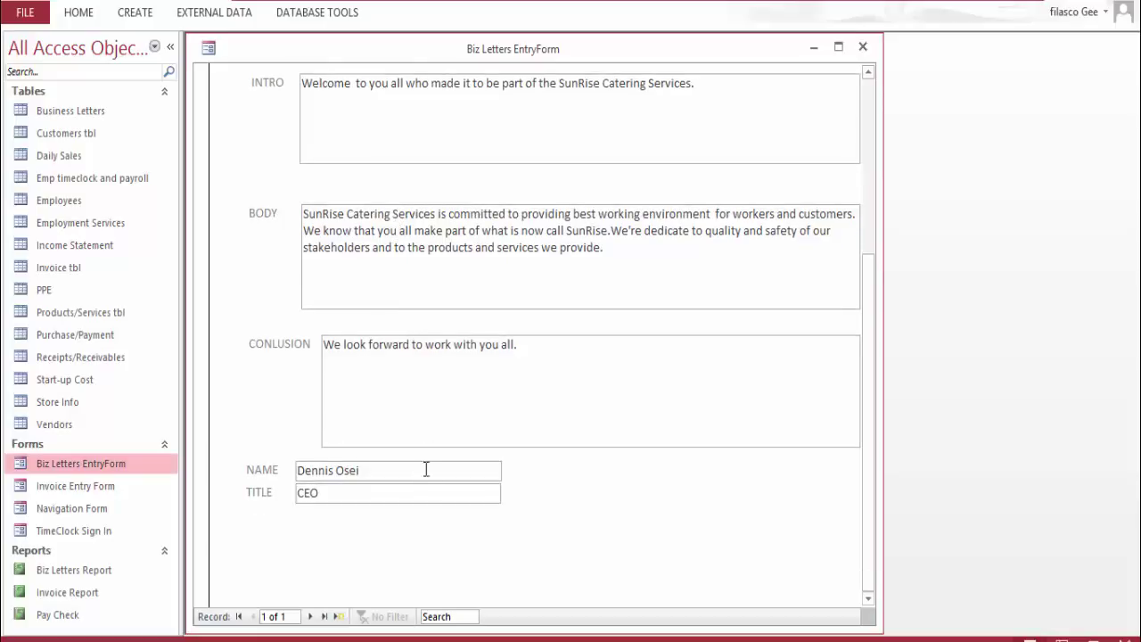
{"action": "scroll", "coordinate": [657, 193], "scroll_direction": "up", "scroll_amount": 6}
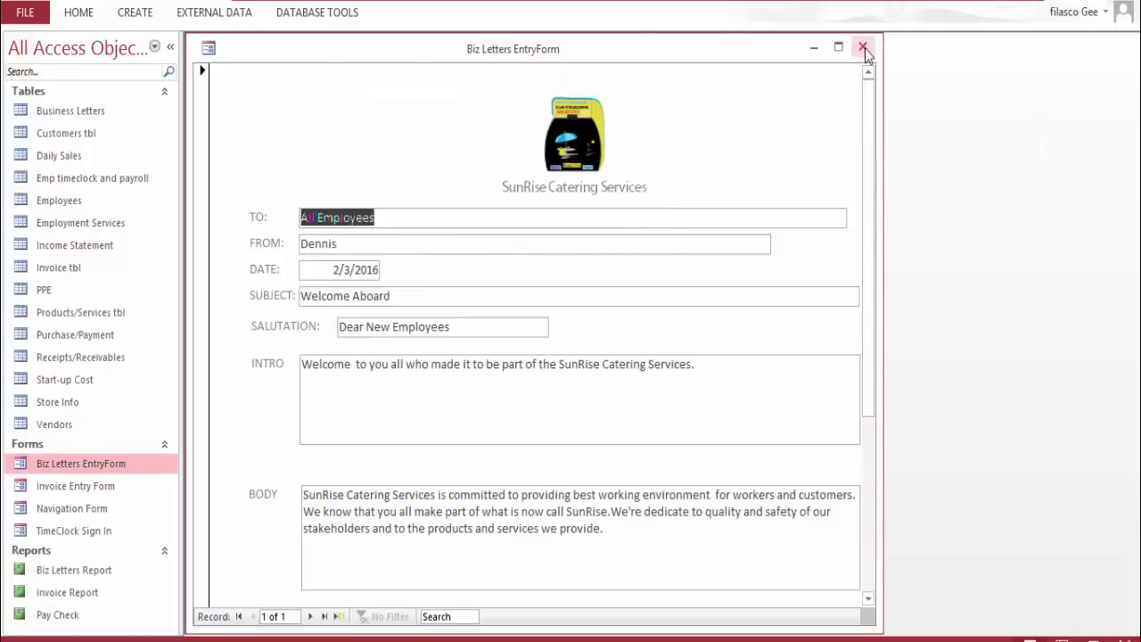
{"action": "left_click", "coordinate": [863, 47]}
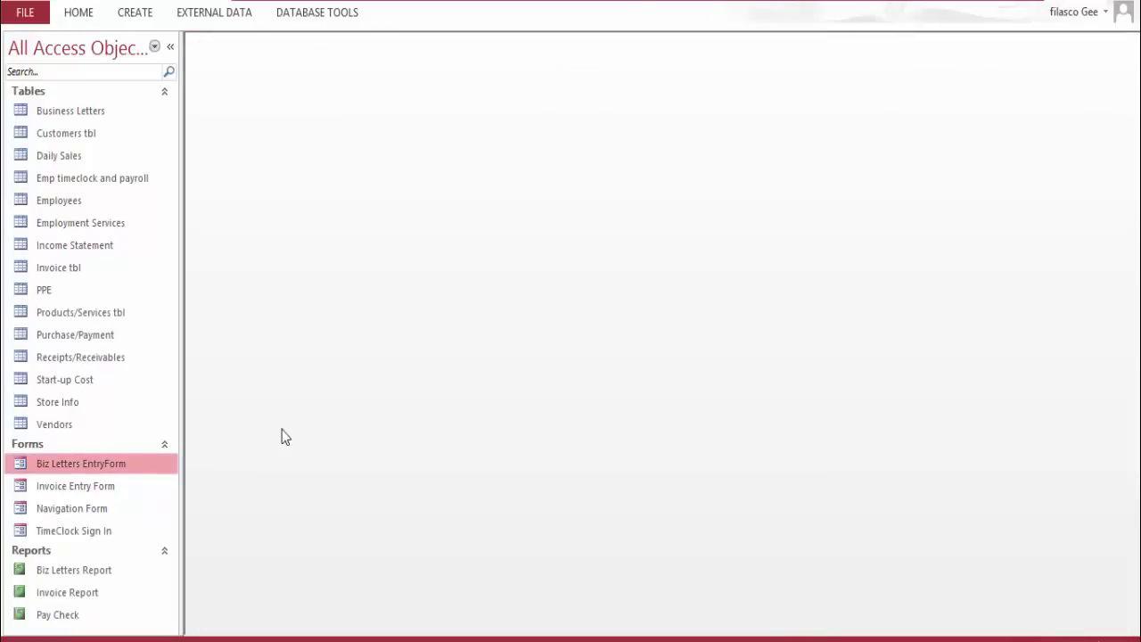
Open the Biz Letters Report and display it maximized in print preview, accepting the page-width notice
{"action": "double_click", "coordinate": [75, 571]}
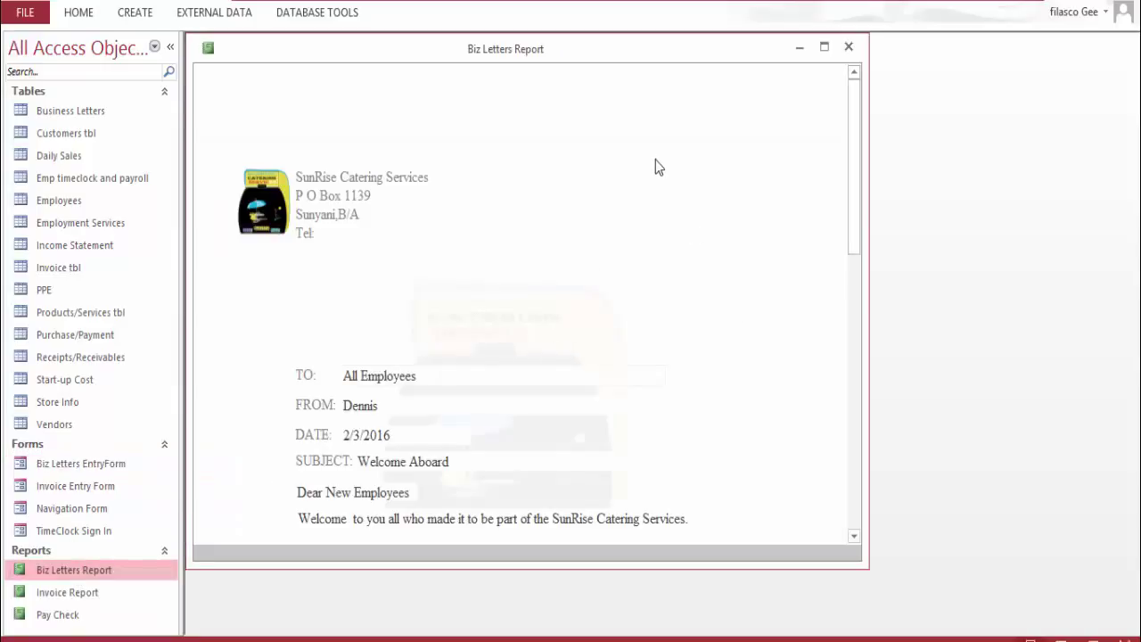
{"action": "scroll", "coordinate": [656, 170], "scroll_direction": "down", "scroll_amount": 3}
{"action": "scroll", "coordinate": [502, 104], "scroll_direction": "up", "scroll_amount": 3}
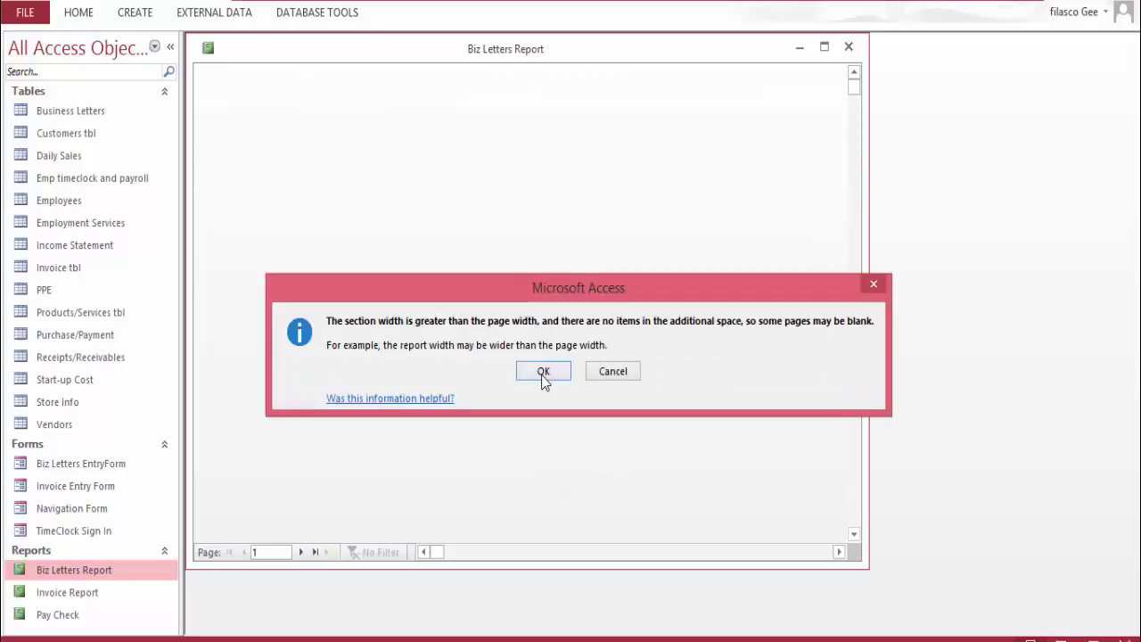
{"action": "left_click", "coordinate": [540, 374]}
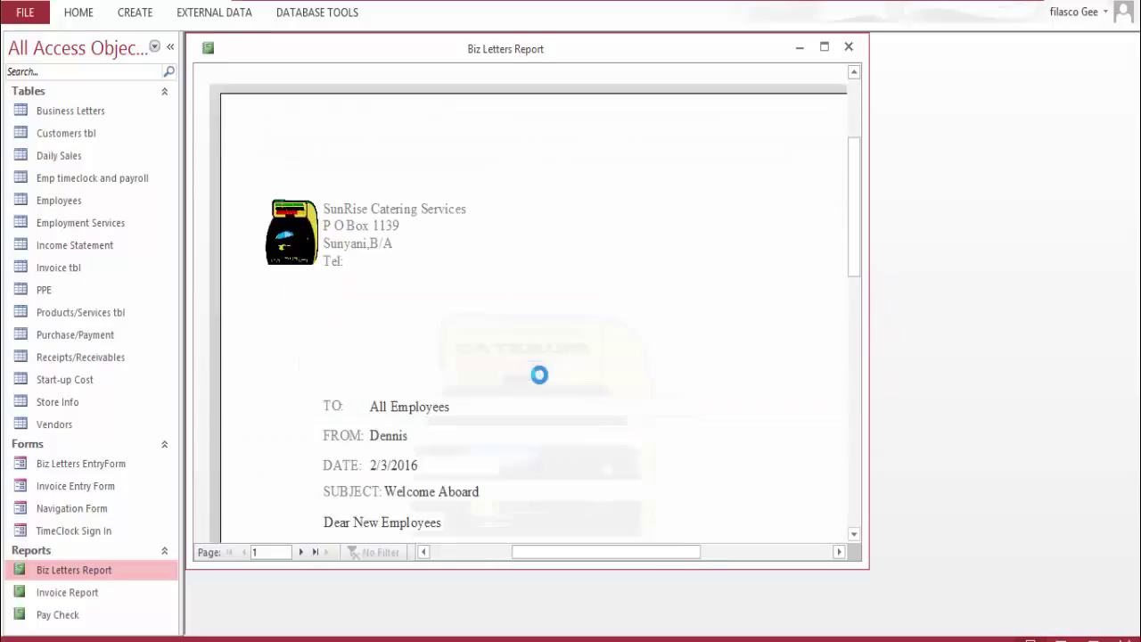
{"action": "left_click", "coordinate": [824, 128]}
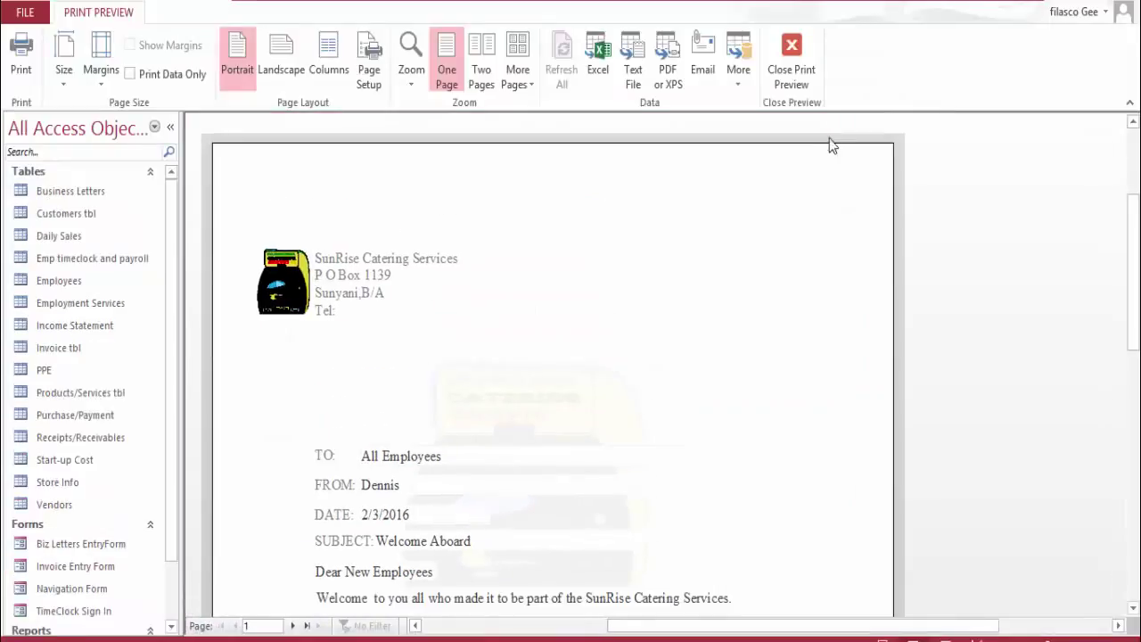
Examine the previewed business letter from its letterhead and watermark down to the signature block, and close the print preview
{"action": "scroll", "coordinate": [828, 145], "scroll_direction": "down", "scroll_amount": 10}
{"action": "scroll", "coordinate": [754, 271], "scroll_direction": "up", "scroll_amount": 10}
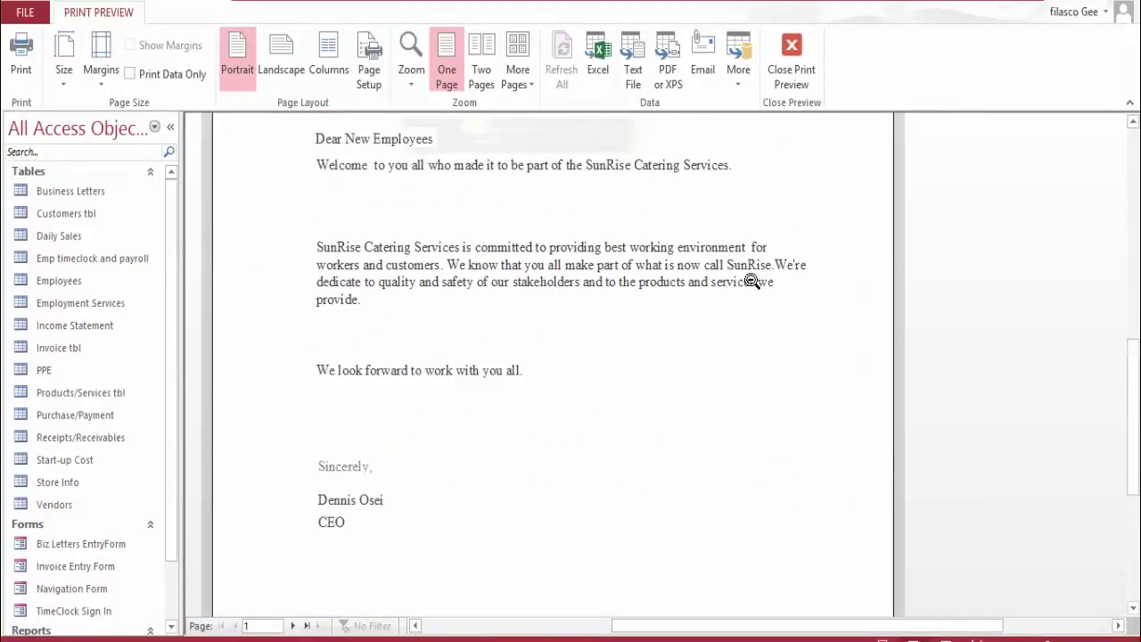
{"action": "scroll", "coordinate": [742, 295], "scroll_direction": "down", "scroll_amount": 4}
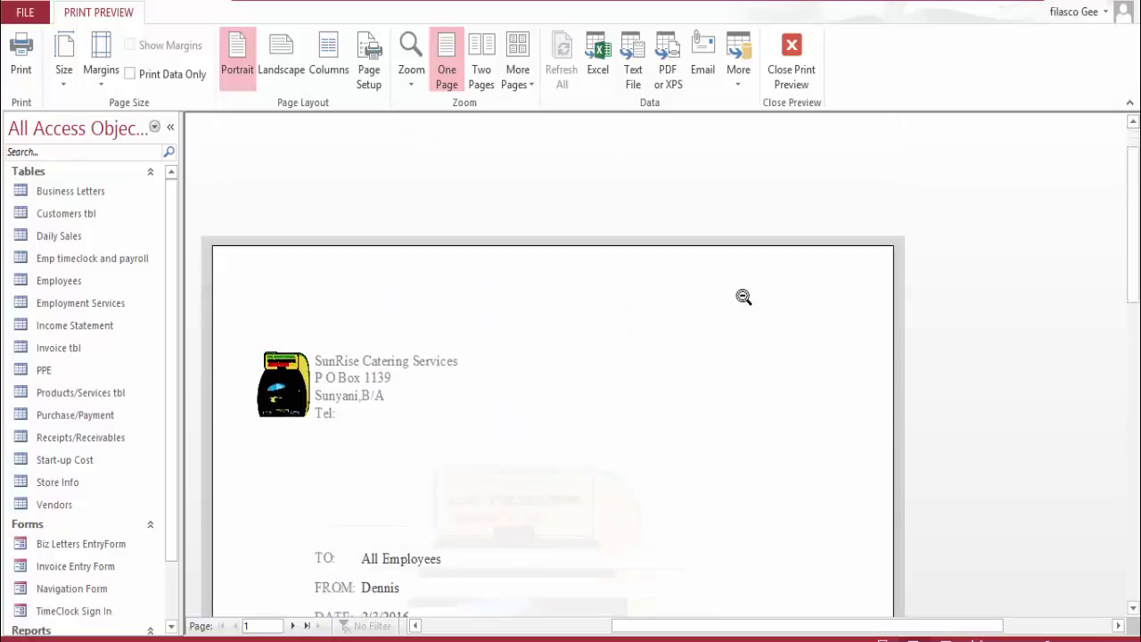
{"action": "scroll", "coordinate": [742, 297], "scroll_direction": "down", "scroll_amount": 10}
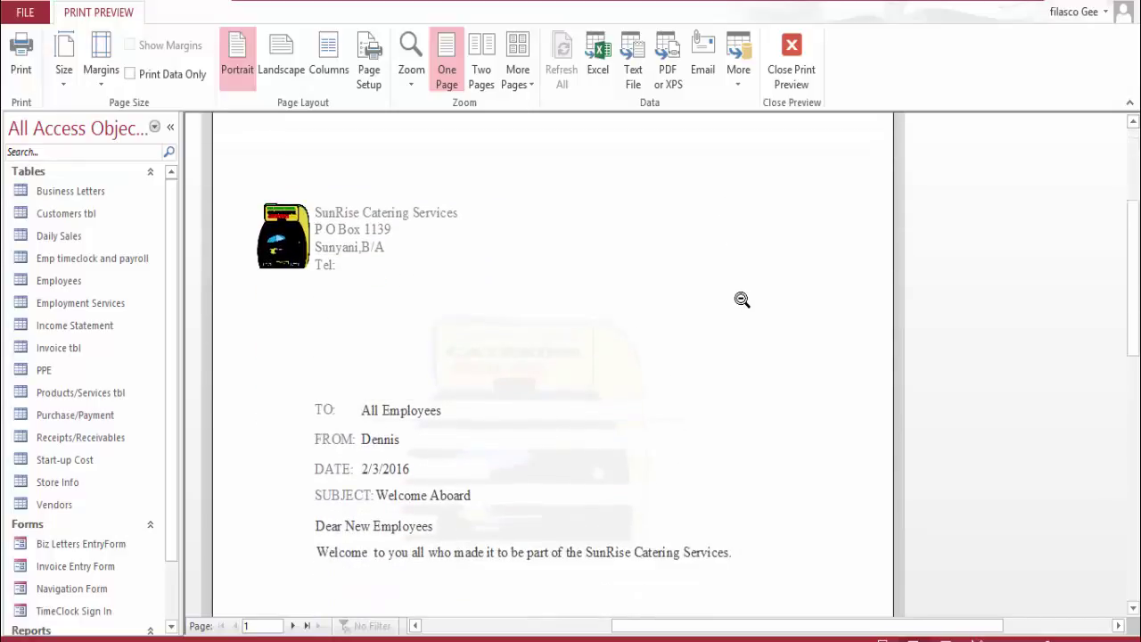
{"action": "scroll", "coordinate": [587, 392], "scroll_direction": "down", "scroll_amount": 7}
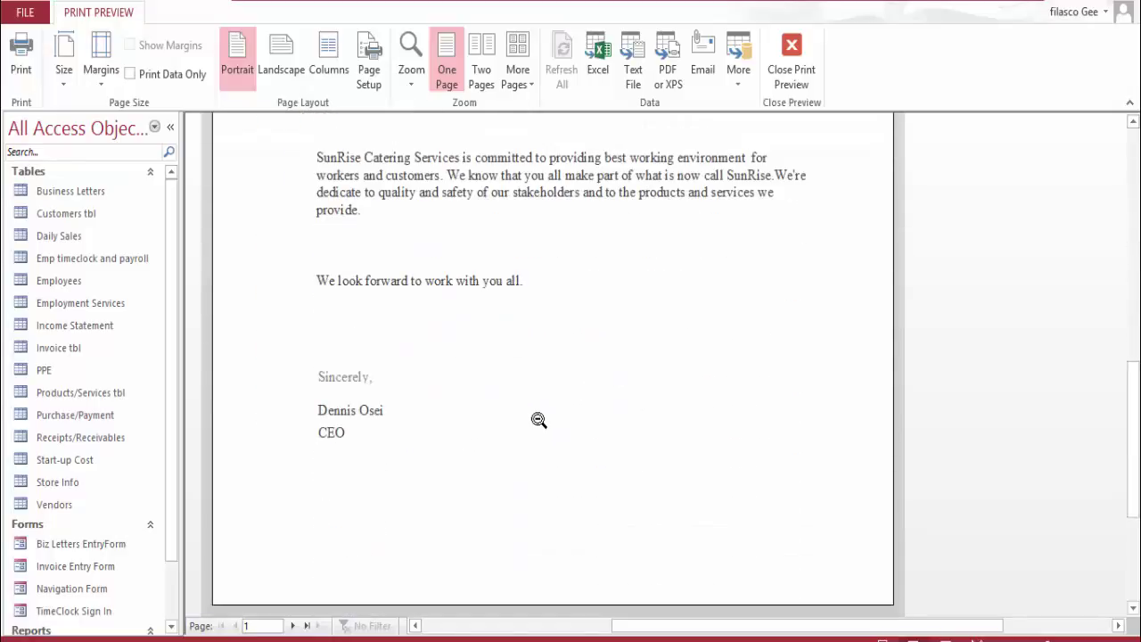
{"action": "scroll", "coordinate": [512, 424], "scroll_direction": "up", "scroll_amount": 2}
{"action": "scroll", "coordinate": [496, 425], "scroll_direction": "up", "scroll_amount": 12}
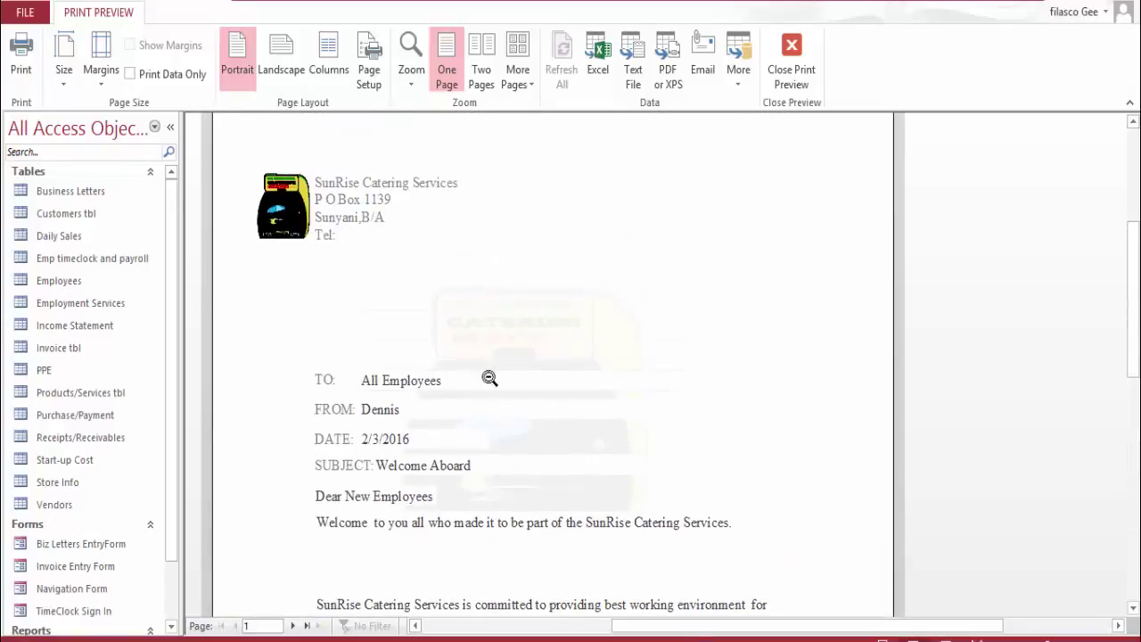
{"action": "scroll", "coordinate": [463, 301], "scroll_direction": "up", "scroll_amount": 3}
{"action": "left_click", "coordinate": [790, 46]}
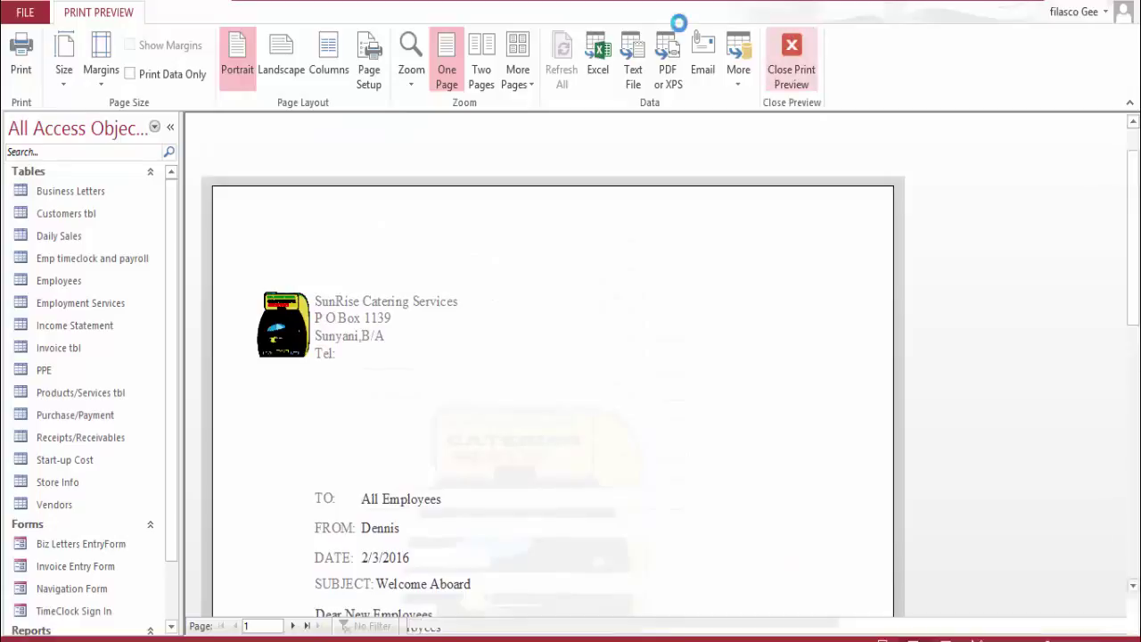
Open the Invoice Entry Form and set the invoice's Cash amount to $21.78
{"action": "double_click", "coordinate": [88, 489]}
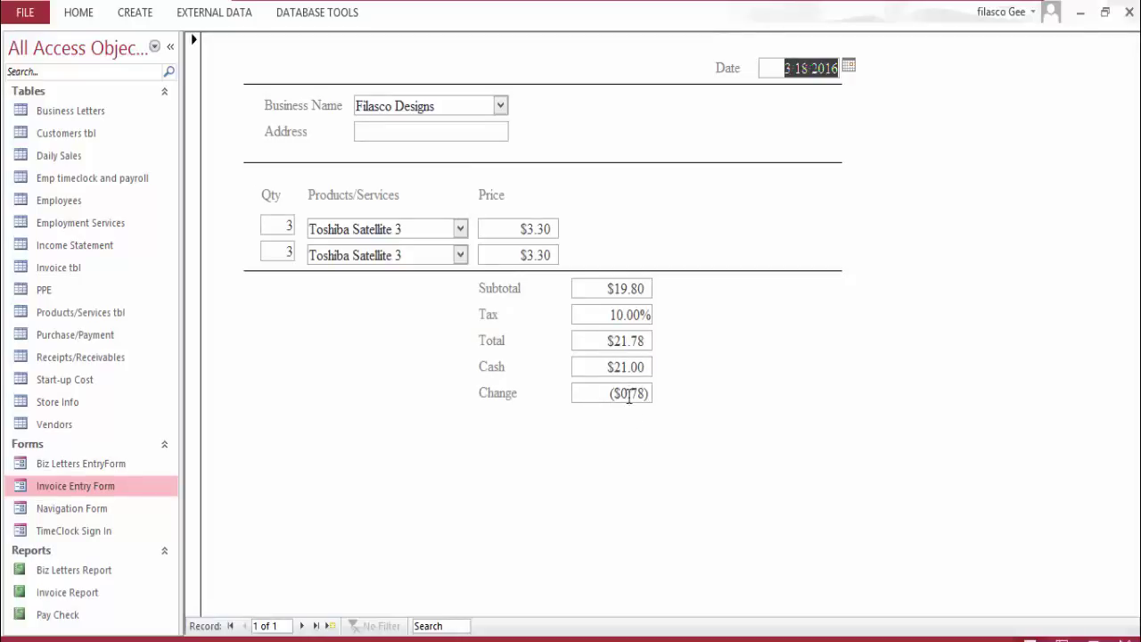
{"action": "left_click_drag", "start_coordinate": [629, 397], "coordinate": [672, 399]}
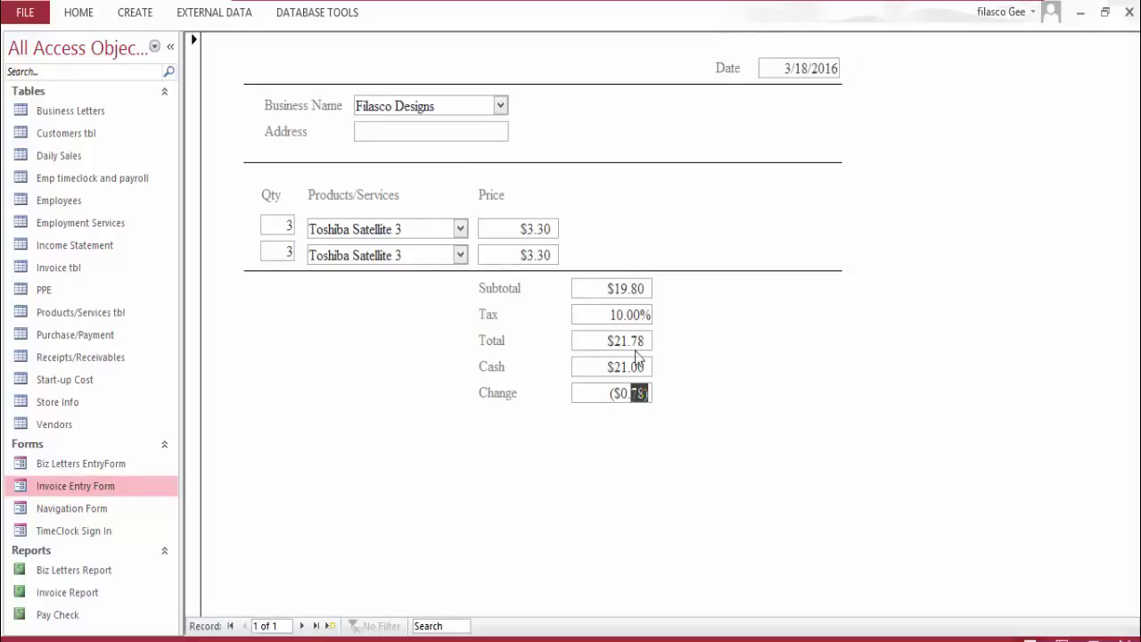
{"action": "left_click_drag", "start_coordinate": [621, 369], "coordinate": [649, 374]}
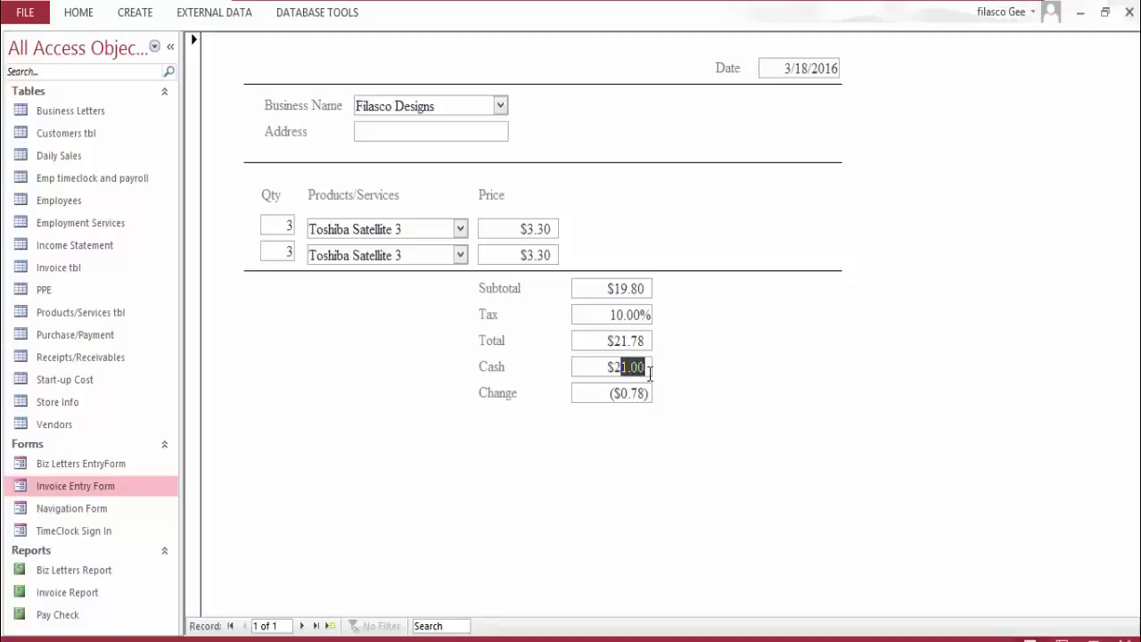
{"action": "type", "text": "1"}
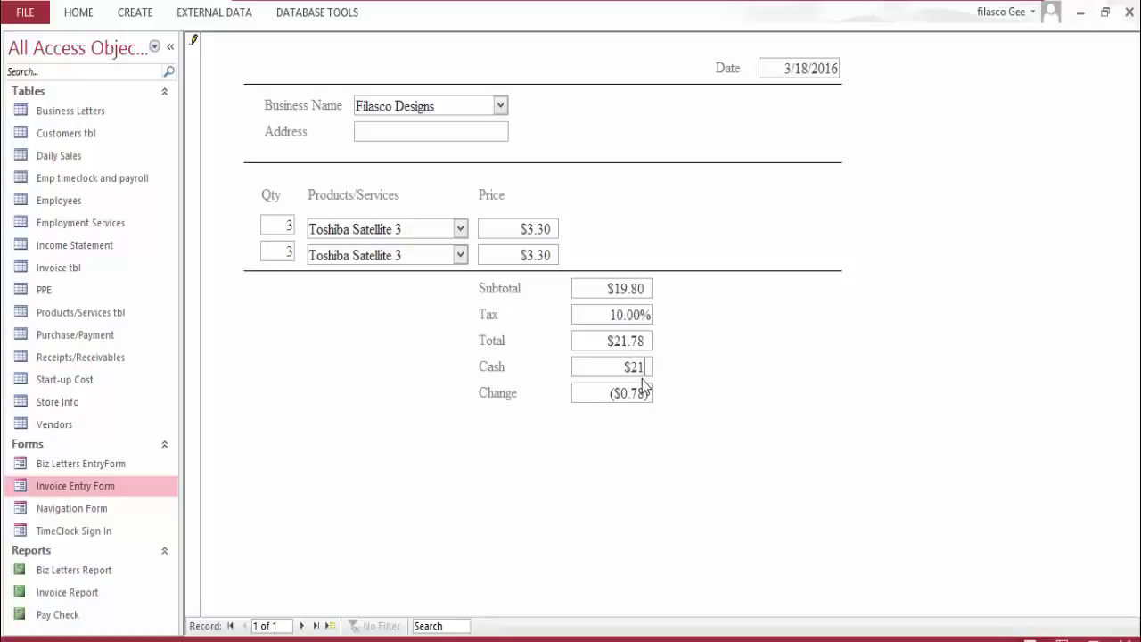
{"action": "type", "text": "."}
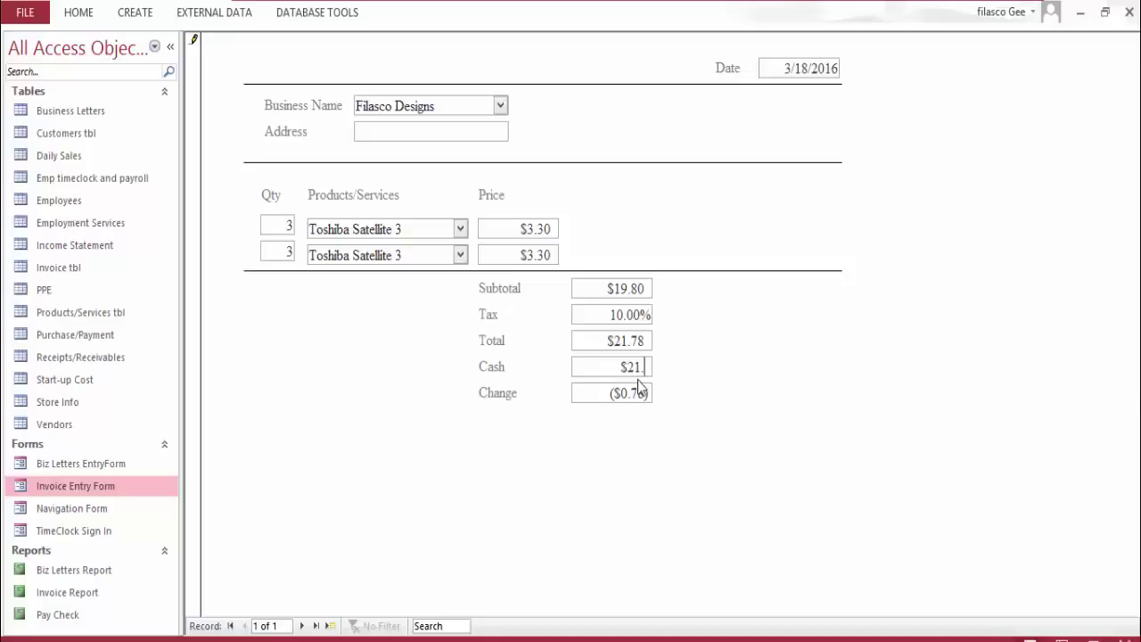
{"action": "type", "text": "78"}
{"action": "key", "text": "Tab"}
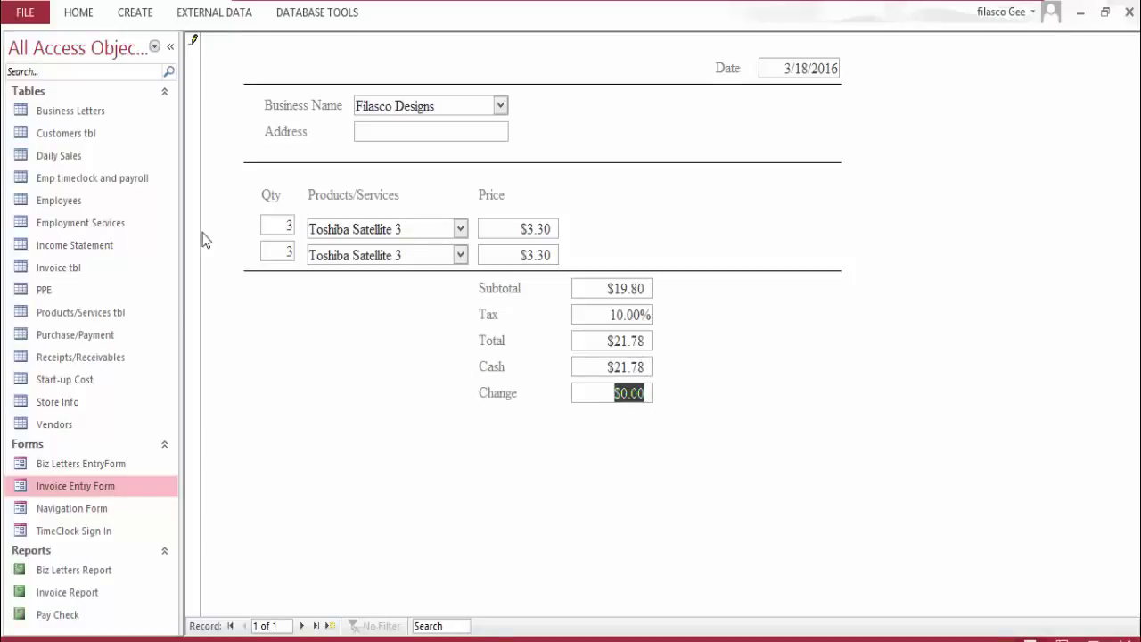
Open the Receipts/Receivables table to view its receivable record, and close the table, the Invoice Entry Form and the business letter
{"action": "left_click", "coordinate": [89, 359]}
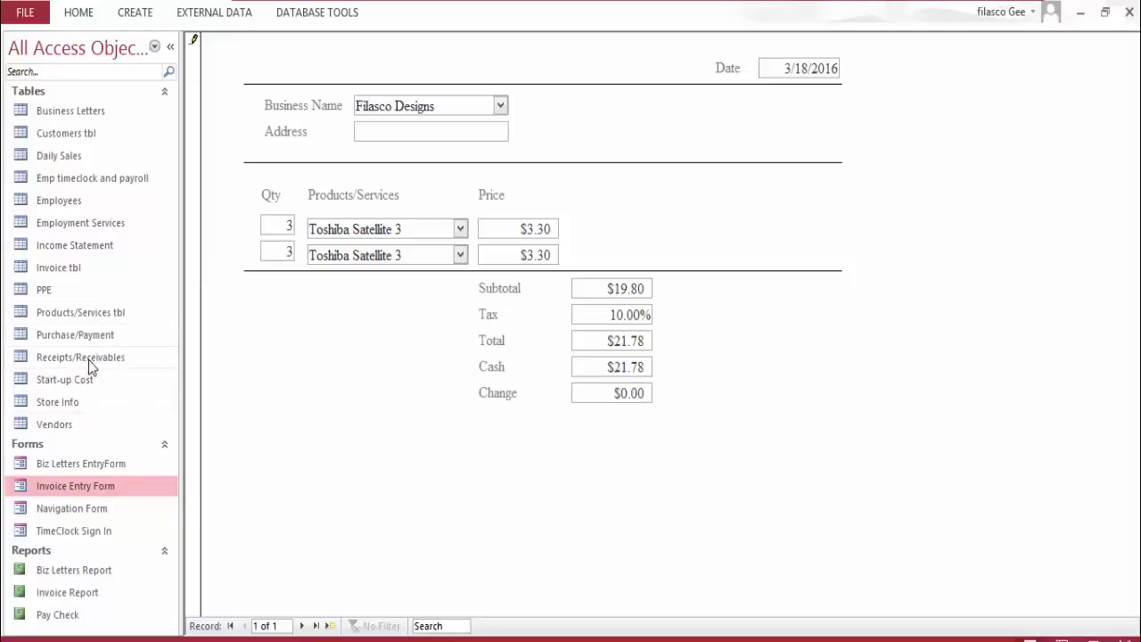
{"action": "double_click", "coordinate": [89, 360]}
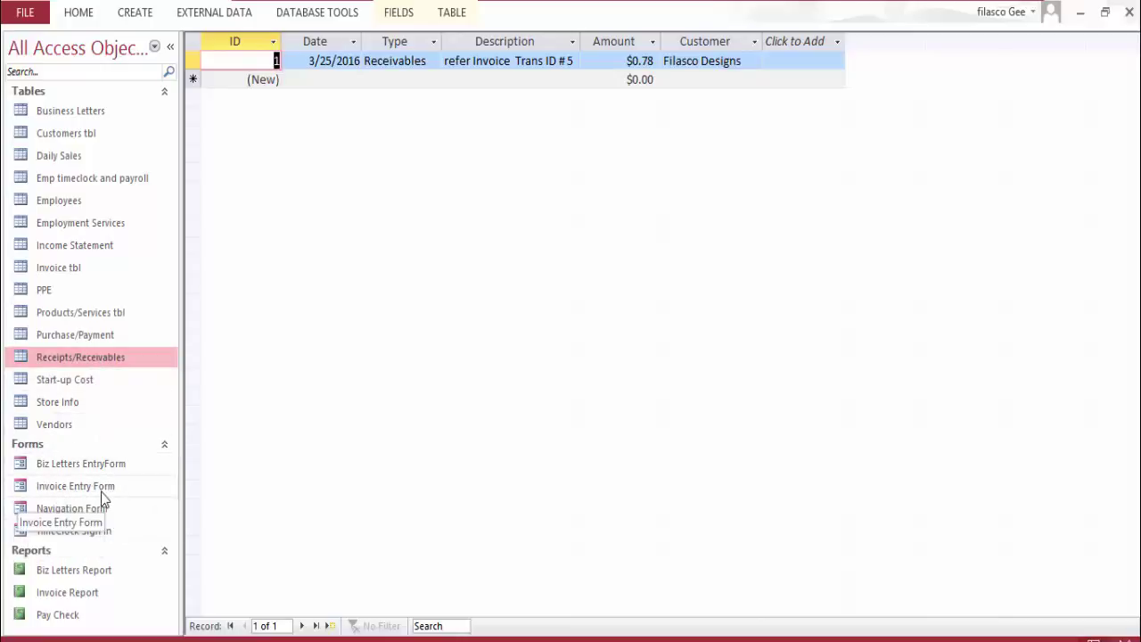
{"action": "left_click", "coordinate": [89, 463]}
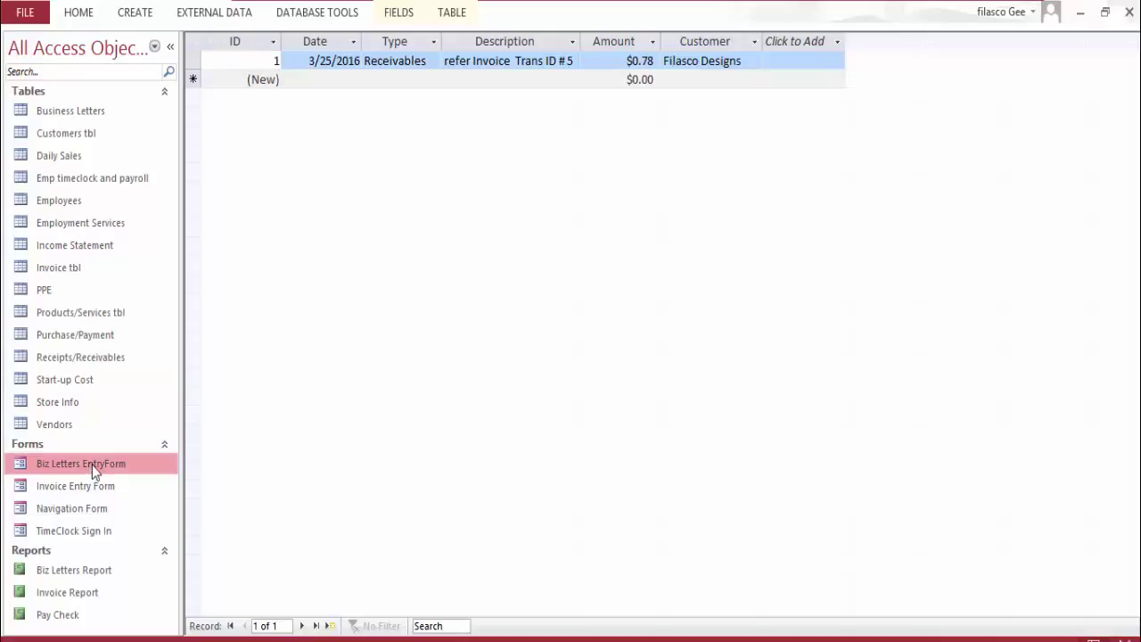
{"action": "left_click", "coordinate": [1127, 16]}
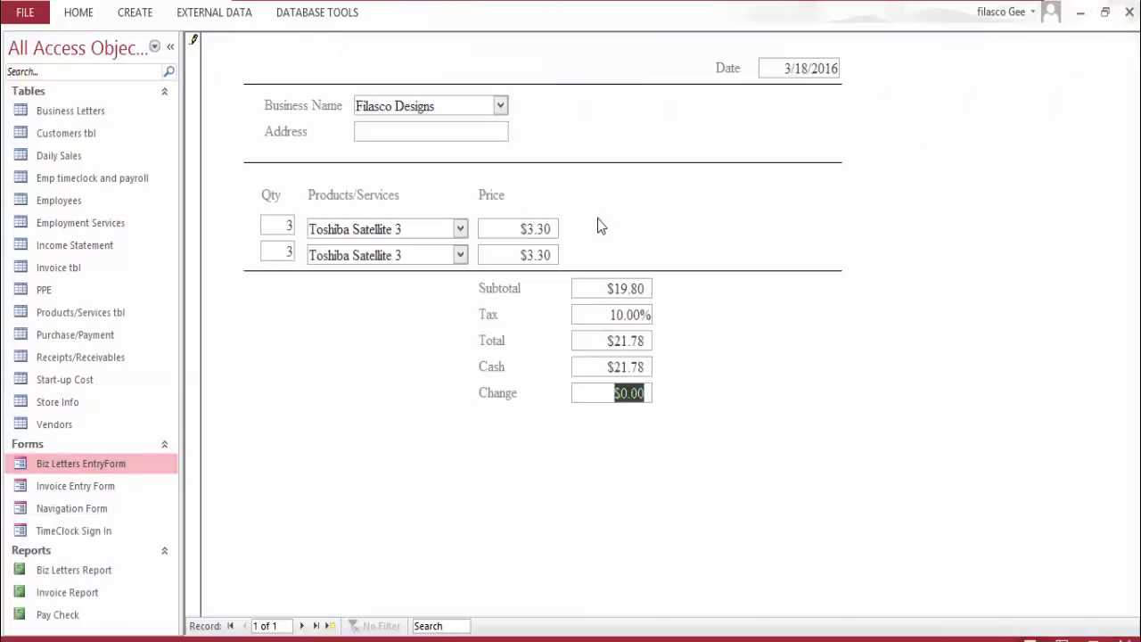
{"action": "left_click", "coordinate": [1129, 15]}
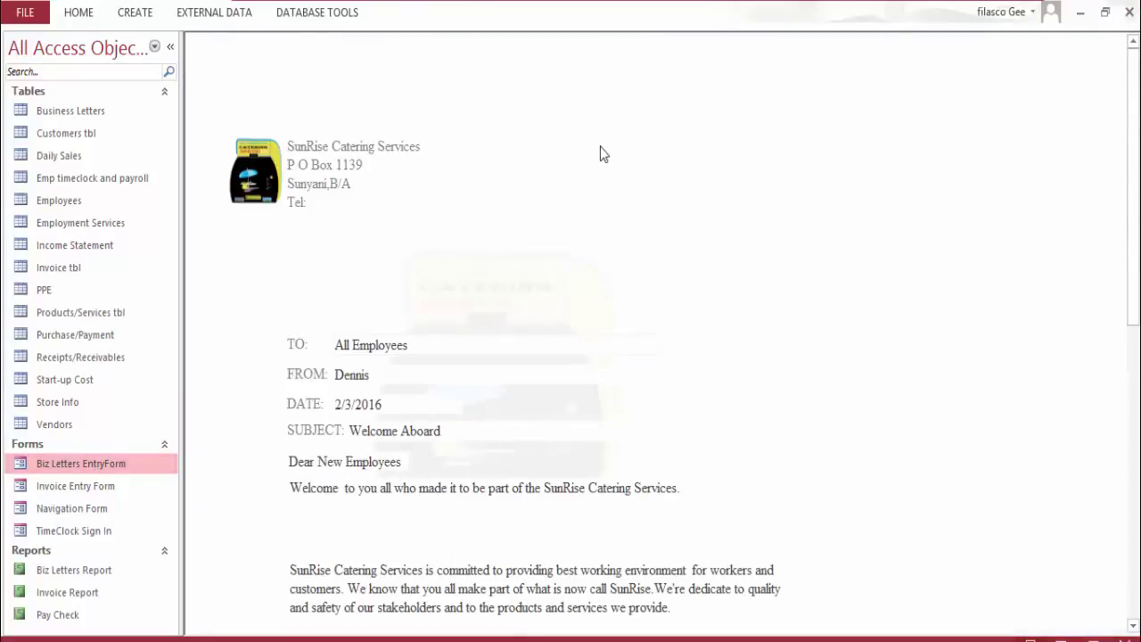
{"action": "left_click", "coordinate": [1129, 12]}
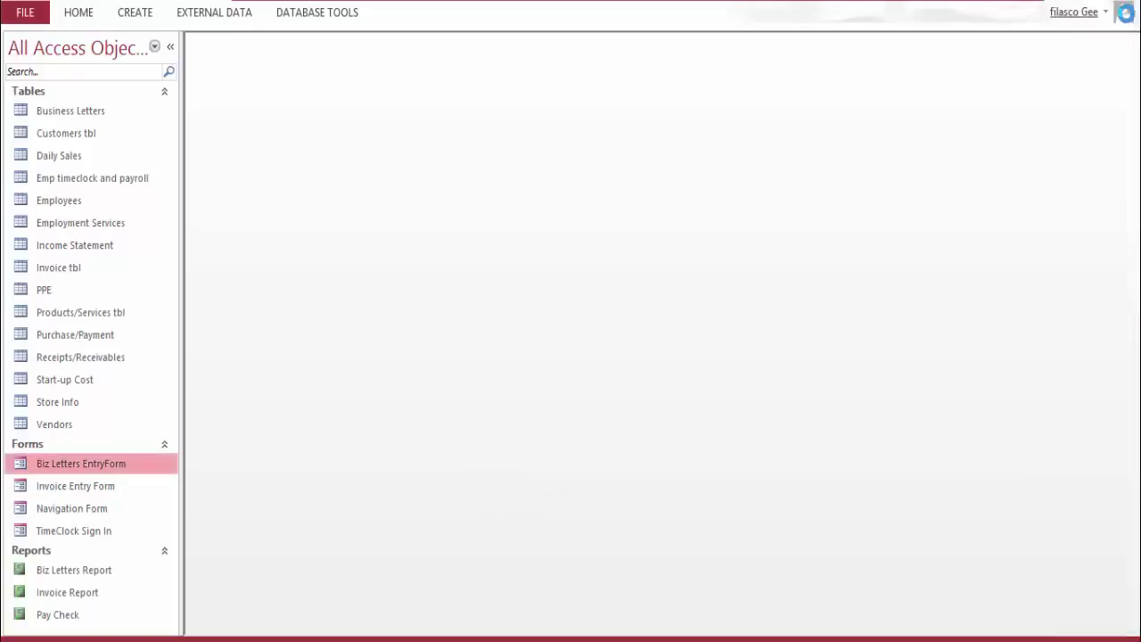
Open the Navigation Form, look over its Company, Employment, Employees, Financial and Product/Service sections, and close it
{"action": "left_click", "coordinate": [89, 507]}
{"action": "double_click", "coordinate": [82, 508]}
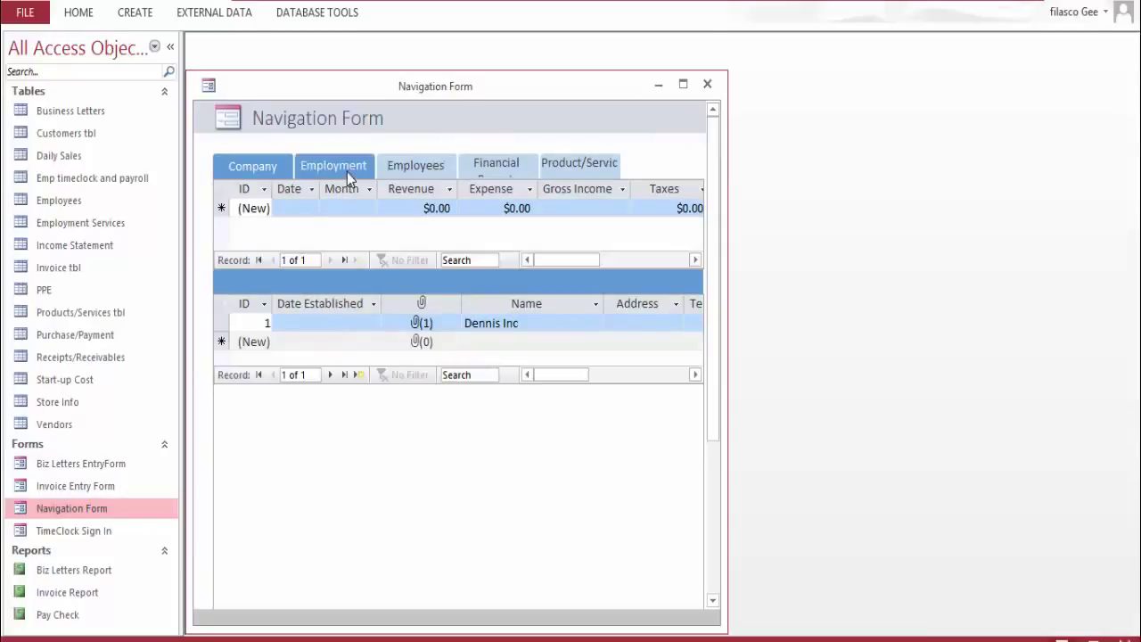
{"action": "left_click", "coordinate": [707, 86]}
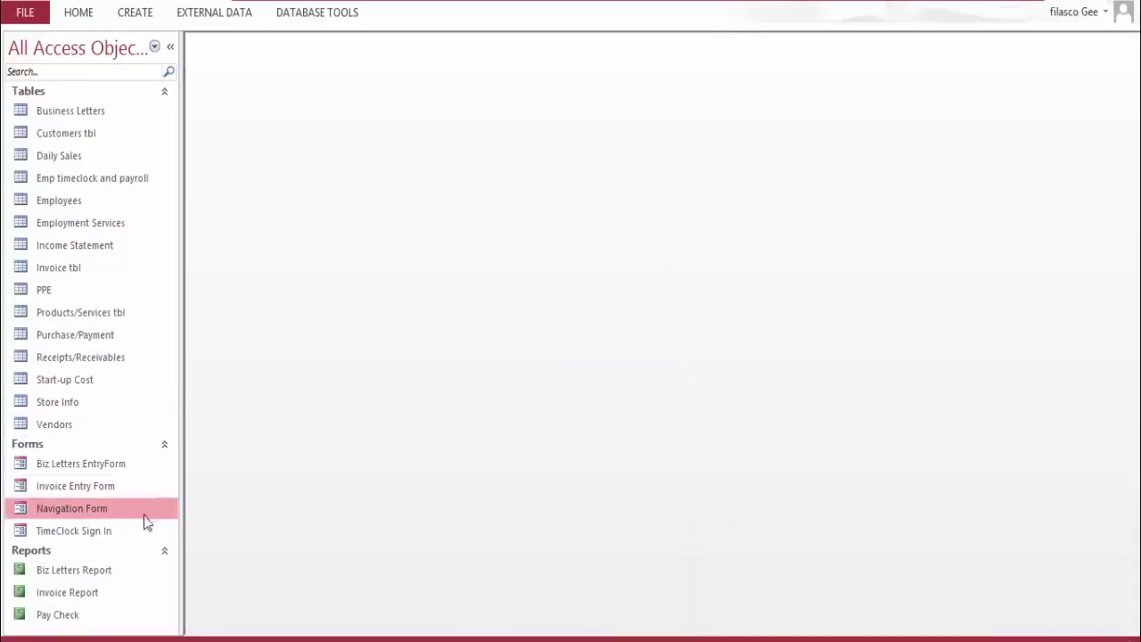
Open the TimeClock Sign In form and look over the first employee's date, days and hours worked
{"action": "double_click", "coordinate": [67, 532]}
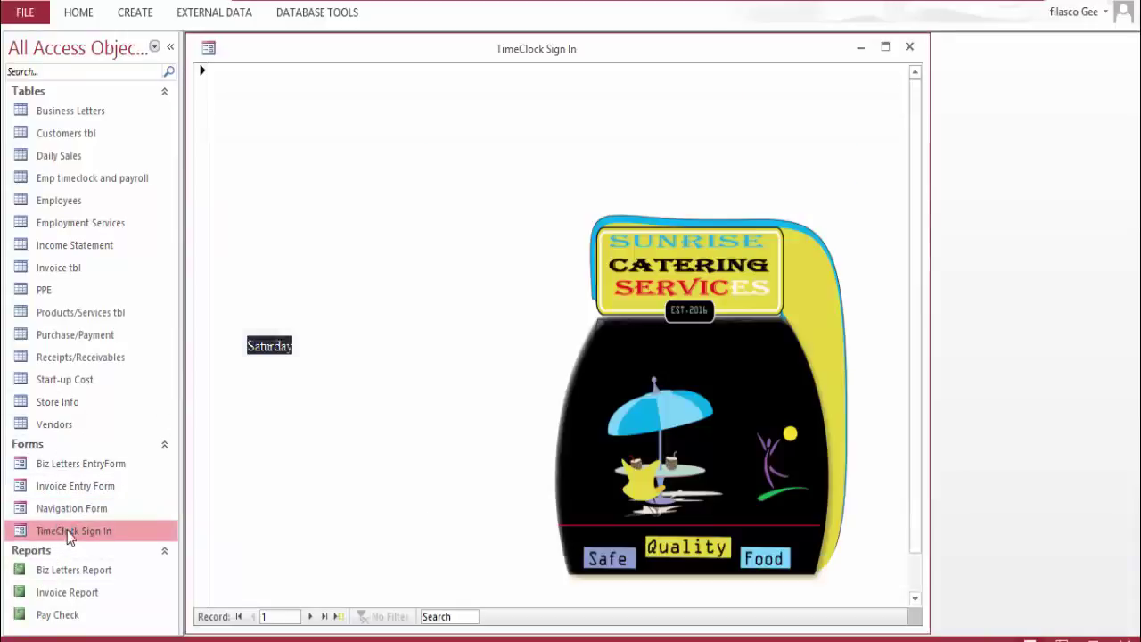
{"action": "scroll", "coordinate": [479, 250], "scroll_direction": "down", "scroll_amount": 1}
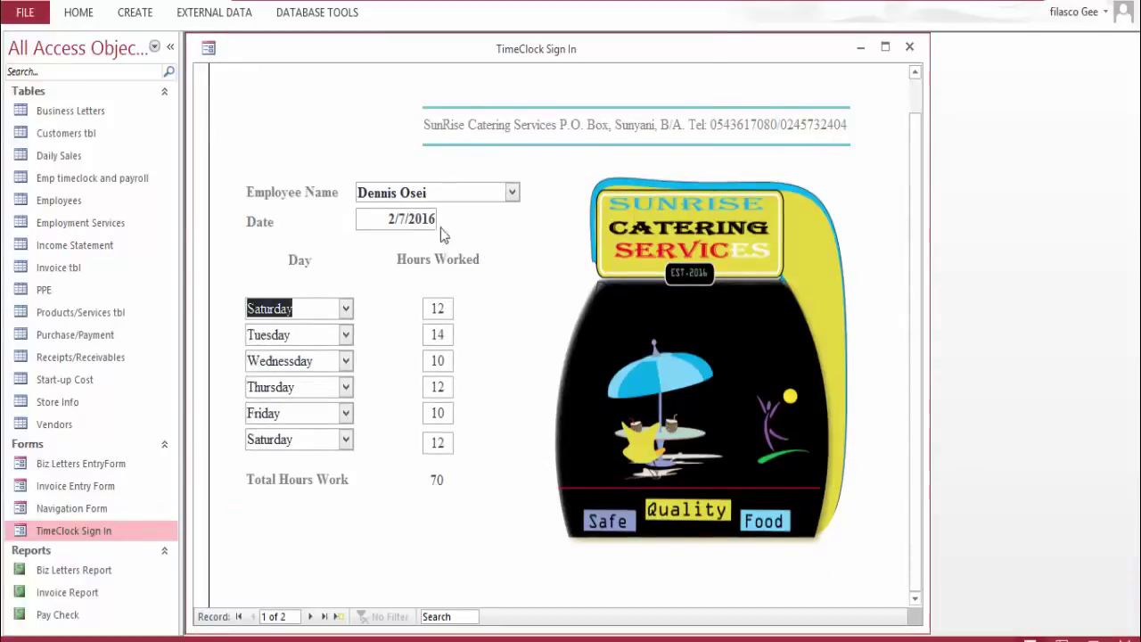
{"action": "scroll", "coordinate": [300, 311], "scroll_direction": "up", "scroll_amount": 1}
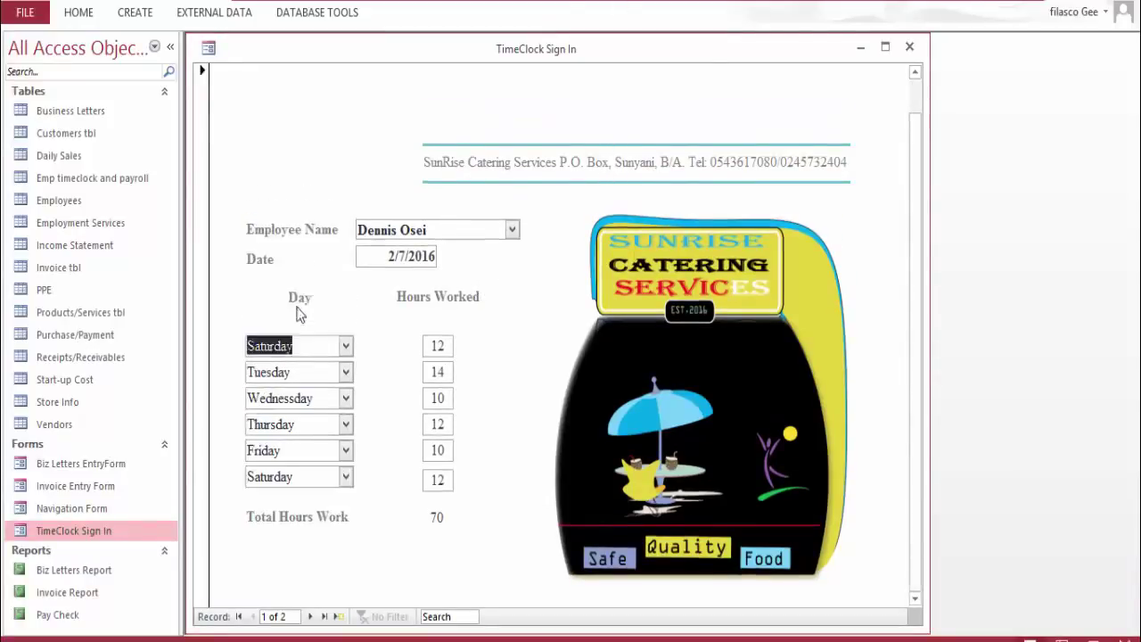
{"action": "left_click", "coordinate": [346, 347]}
{"action": "left_click", "coordinate": [346, 347]}
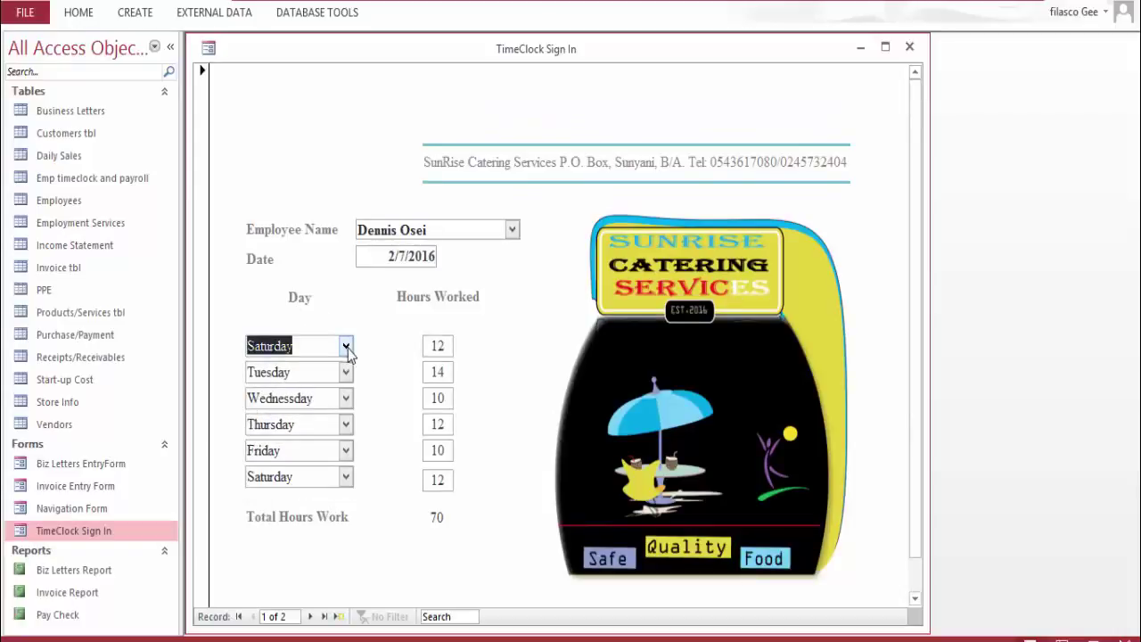
{"action": "scroll", "coordinate": [472, 339], "scroll_direction": "down", "scroll_amount": 1}
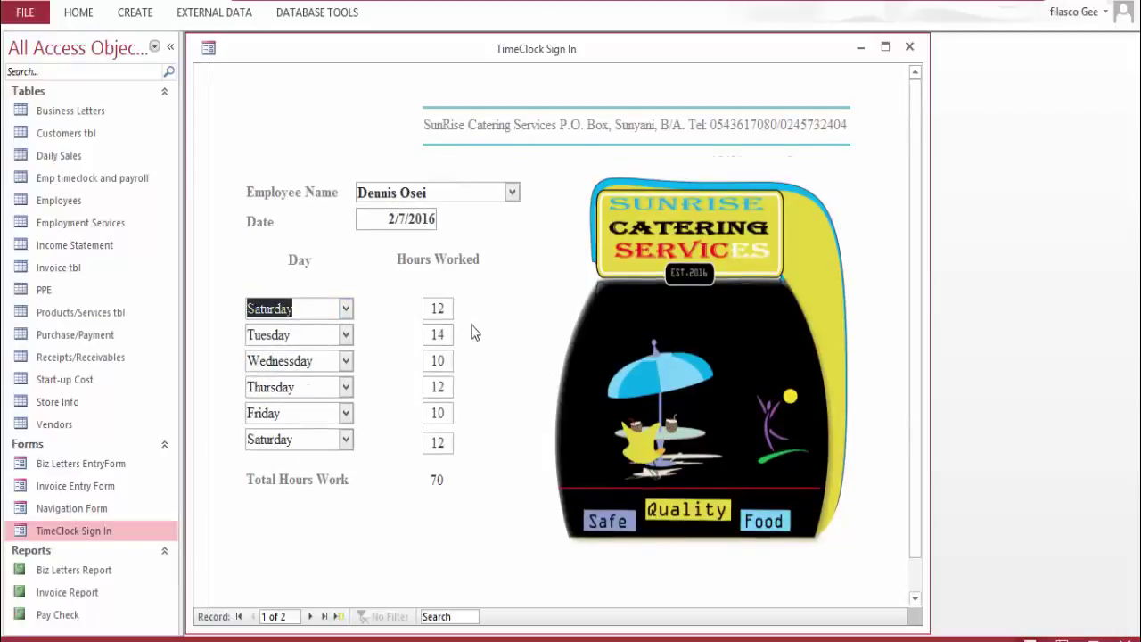
Go to a new time clock record, choose the second listed employee and set the date to 3/11/2016
{"action": "left_click", "coordinate": [309, 616]}
{"action": "left_click", "coordinate": [310, 616]}
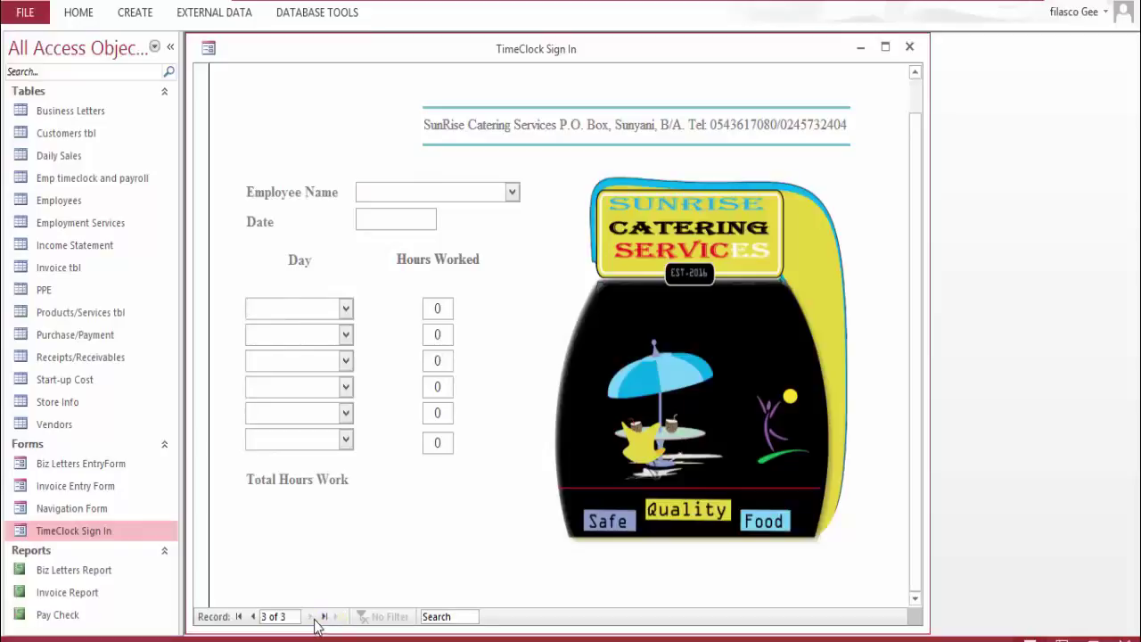
{"action": "left_click", "coordinate": [512, 191]}
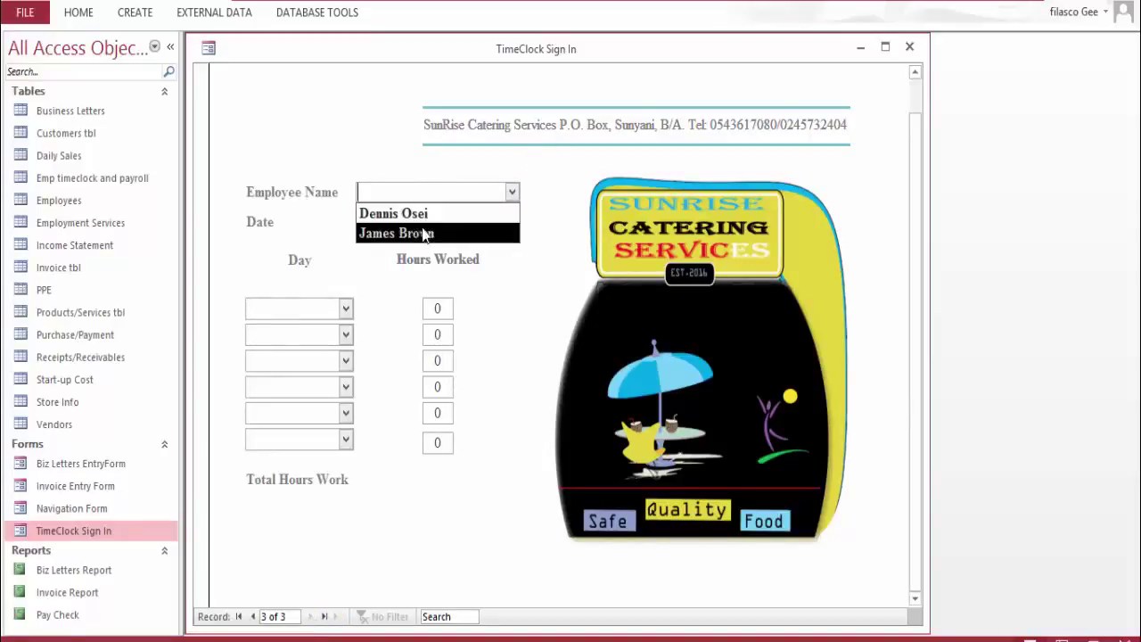
{"action": "left_click", "coordinate": [456, 214]}
{"action": "left_click", "coordinate": [512, 193]}
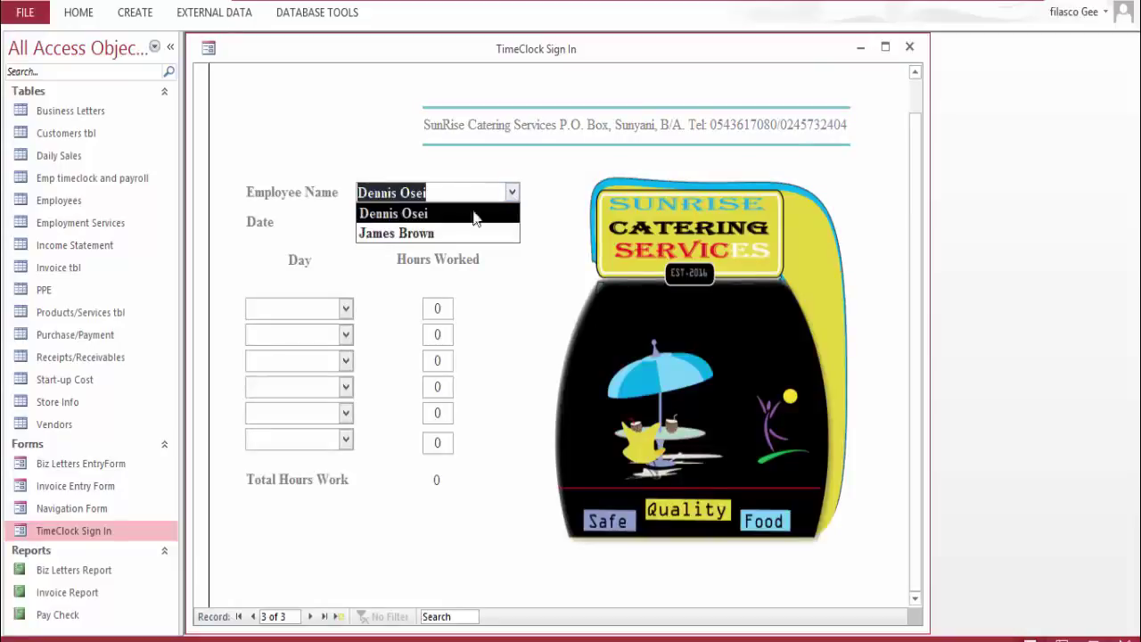
{"action": "left_click", "coordinate": [449, 232]}
{"action": "left_click", "coordinate": [414, 222]}
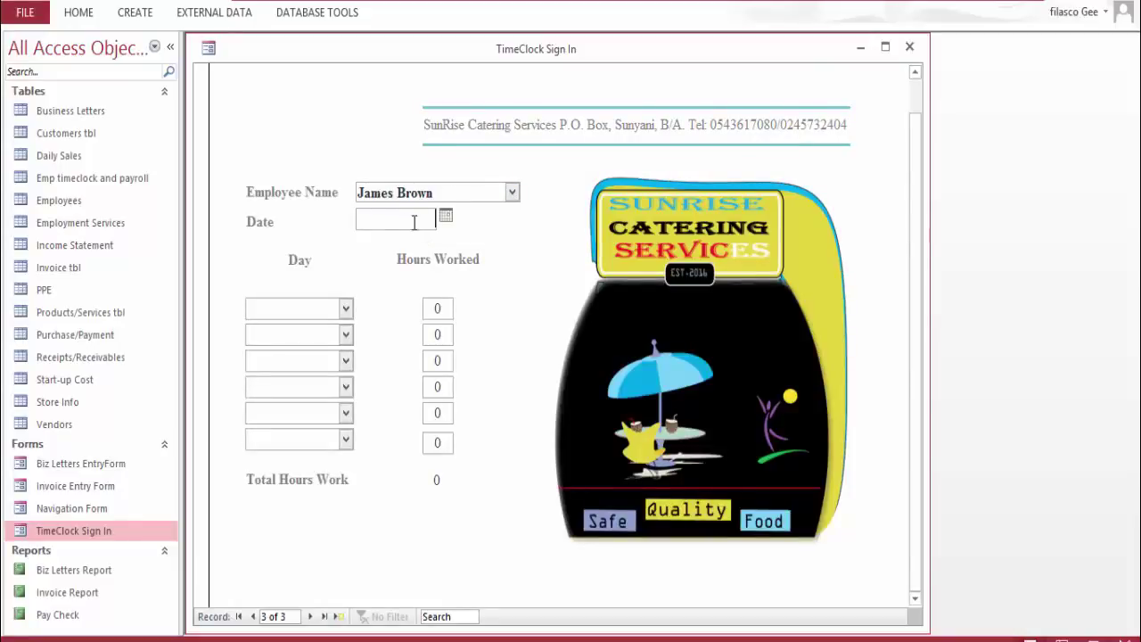
{"action": "left_click", "coordinate": [445, 216]}
{"action": "left_click", "coordinate": [413, 285]}
Enter 10 hours worked in each of the first two day rows of the new time clock record
{"action": "left_click", "coordinate": [436, 308]}
{"action": "type", "text": "1"}
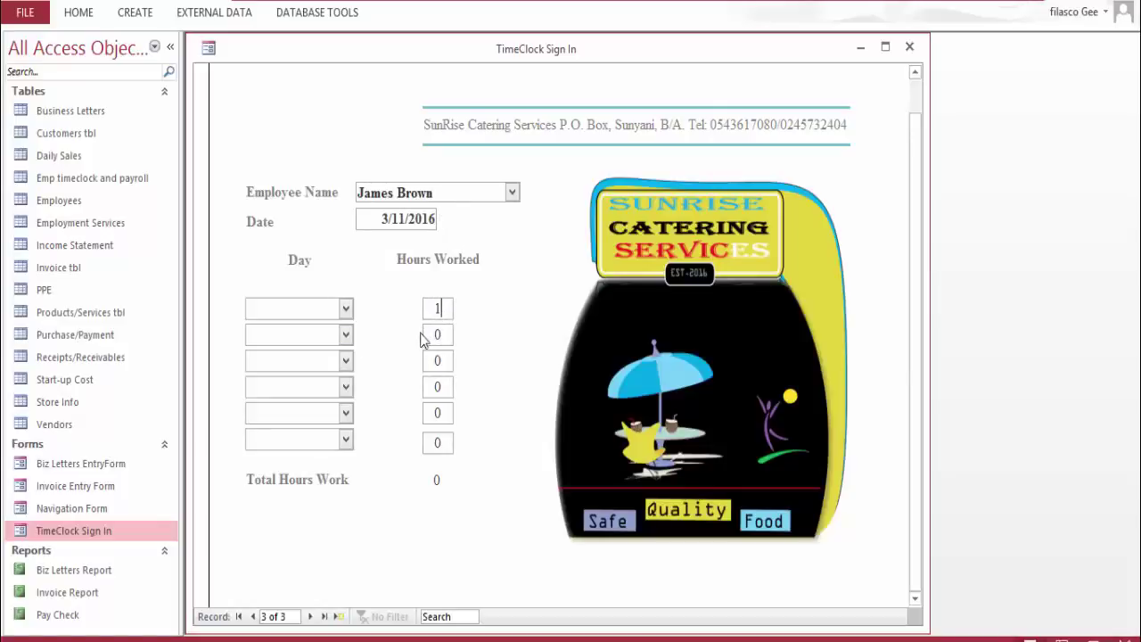
{"action": "type", "text": "0"}
{"action": "left_click", "coordinate": [437, 334]}
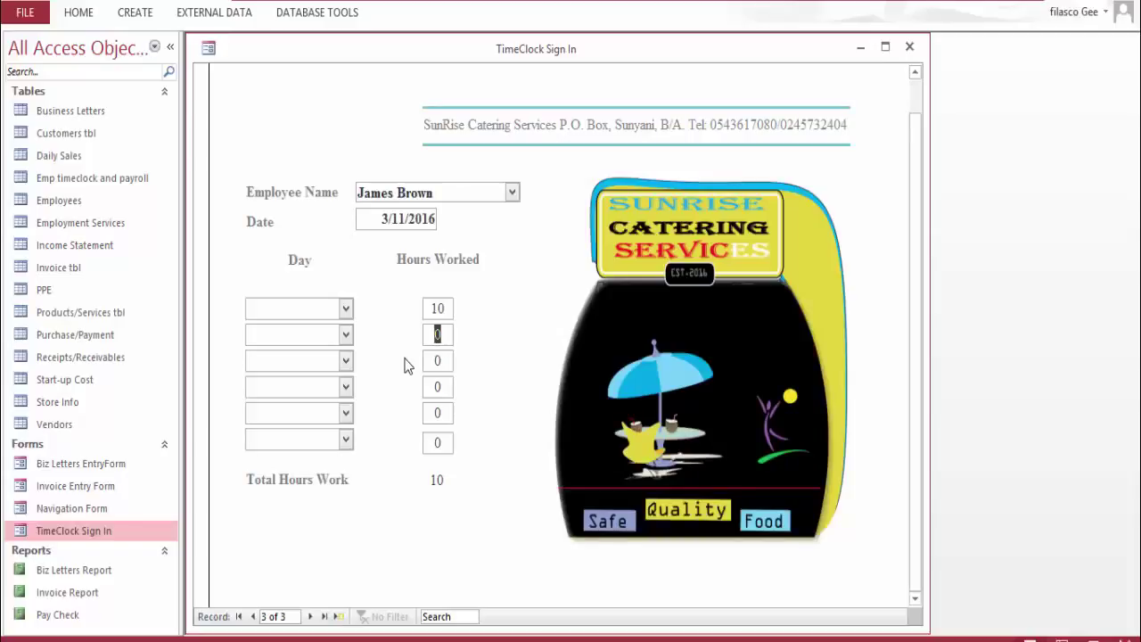
{"action": "type", "text": "10"}
{"action": "left_click", "coordinate": [440, 360]}
Open the Invoice Report, maximize it and display it in print preview
{"action": "left_click", "coordinate": [89, 597]}
{"action": "double_click", "coordinate": [89, 595]}
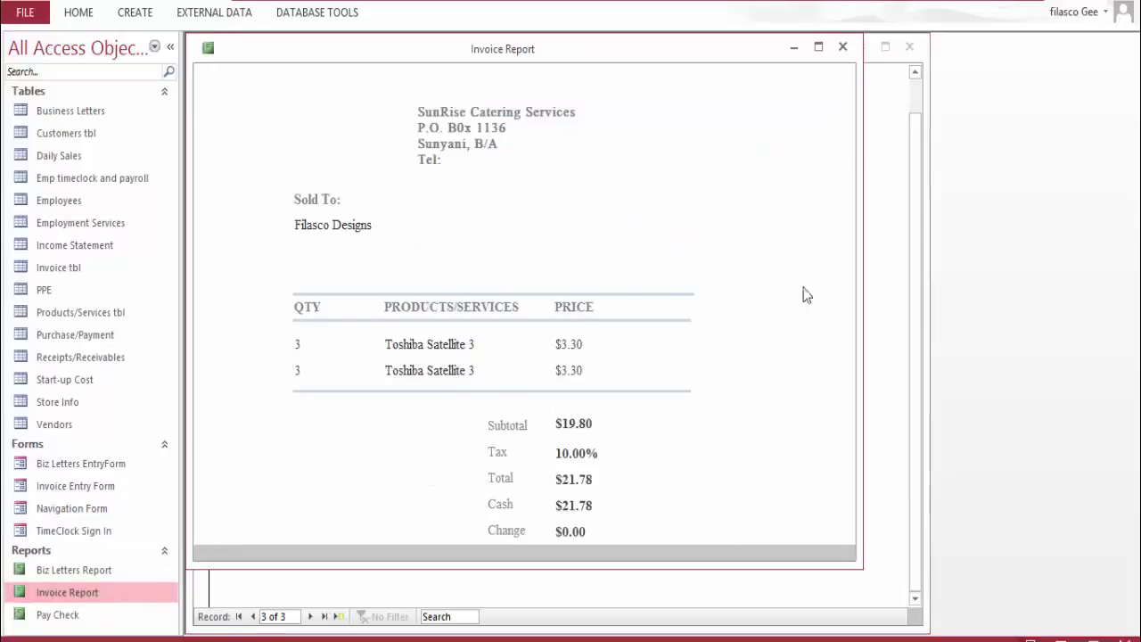
{"action": "left_click", "coordinate": [819, 46]}
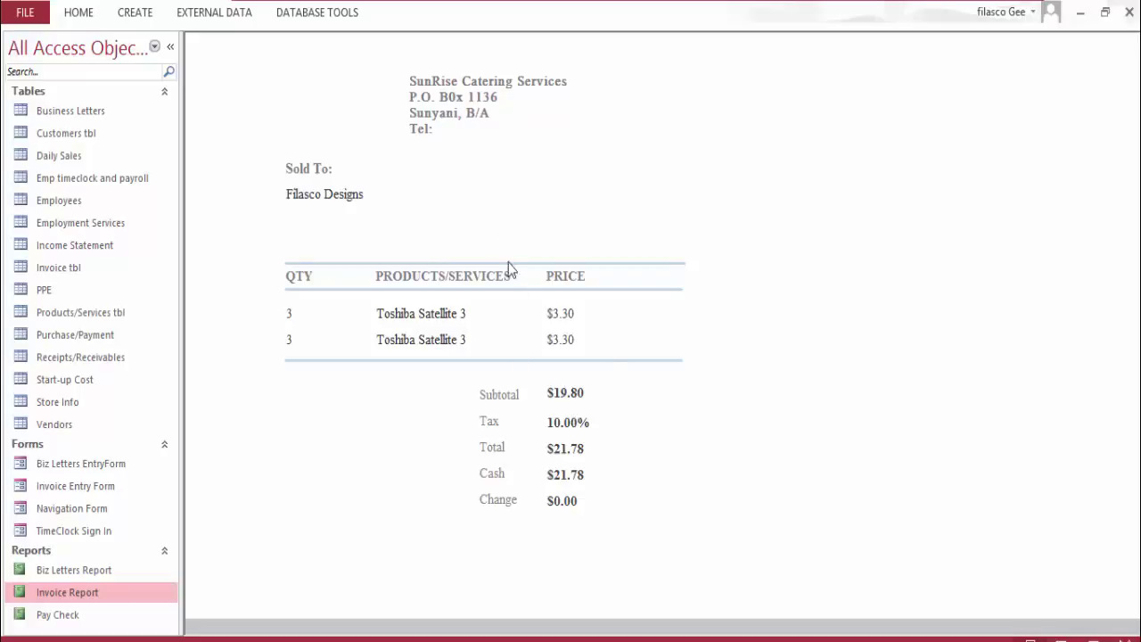
{"action": "left_click", "coordinate": [166, 0]}
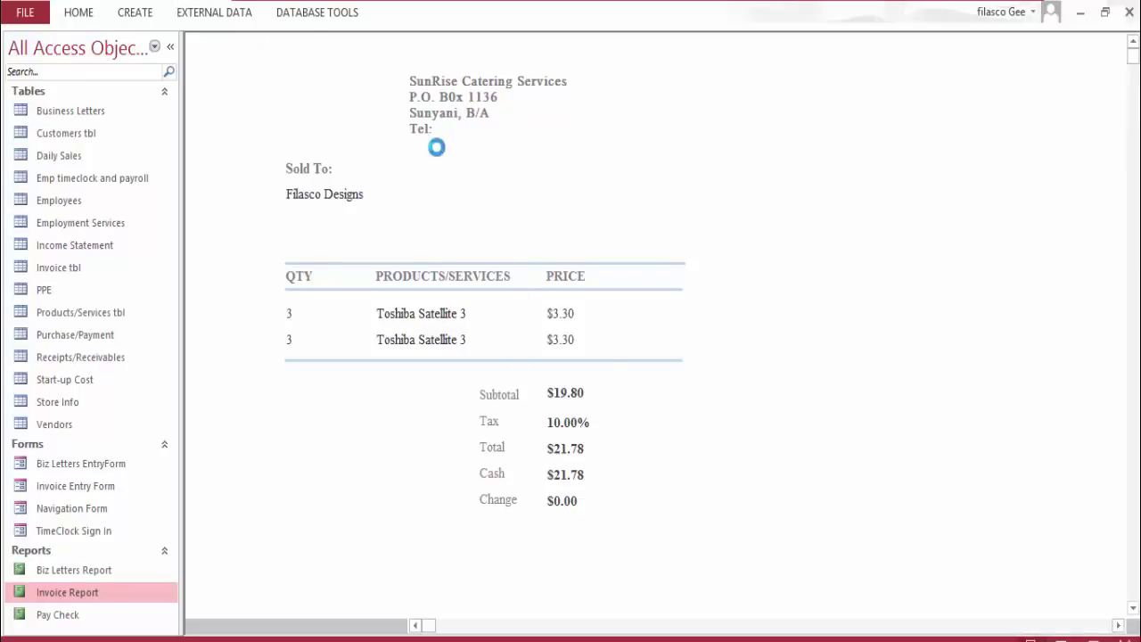
{"action": "left_click", "coordinate": [542, 409]}
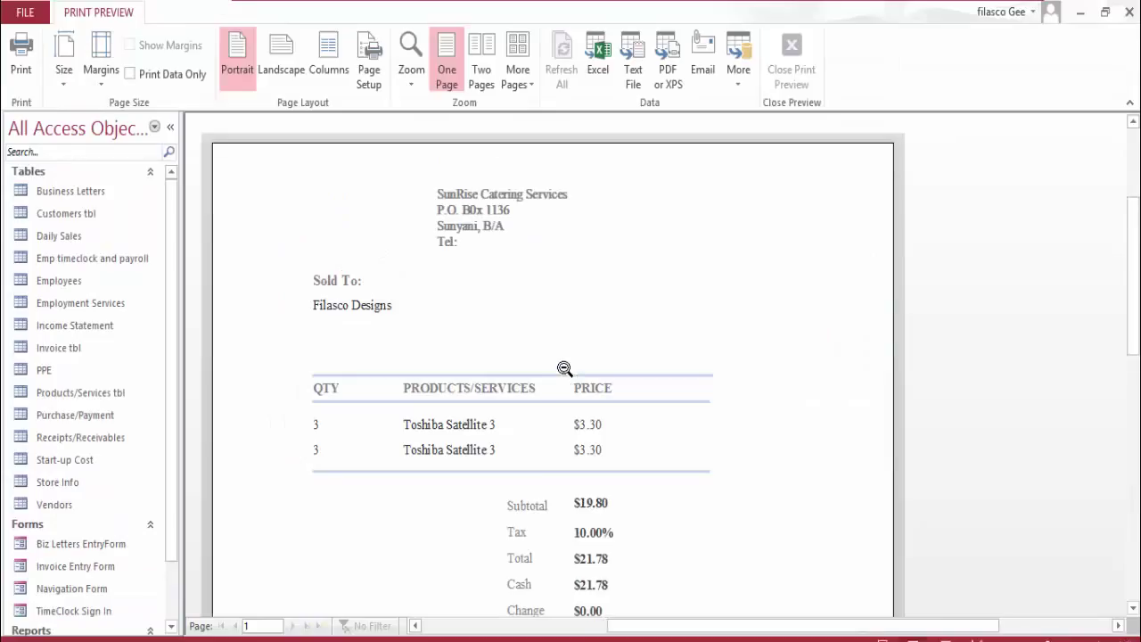
Examine the previewed invoice from its company header to the change amount, and close the preview and the TimeClock Sign In form
{"action": "scroll", "coordinate": [606, 270], "scroll_direction": "down", "scroll_amount": 5}
{"action": "scroll", "coordinate": [682, 297], "scroll_direction": "up", "scroll_amount": 5}
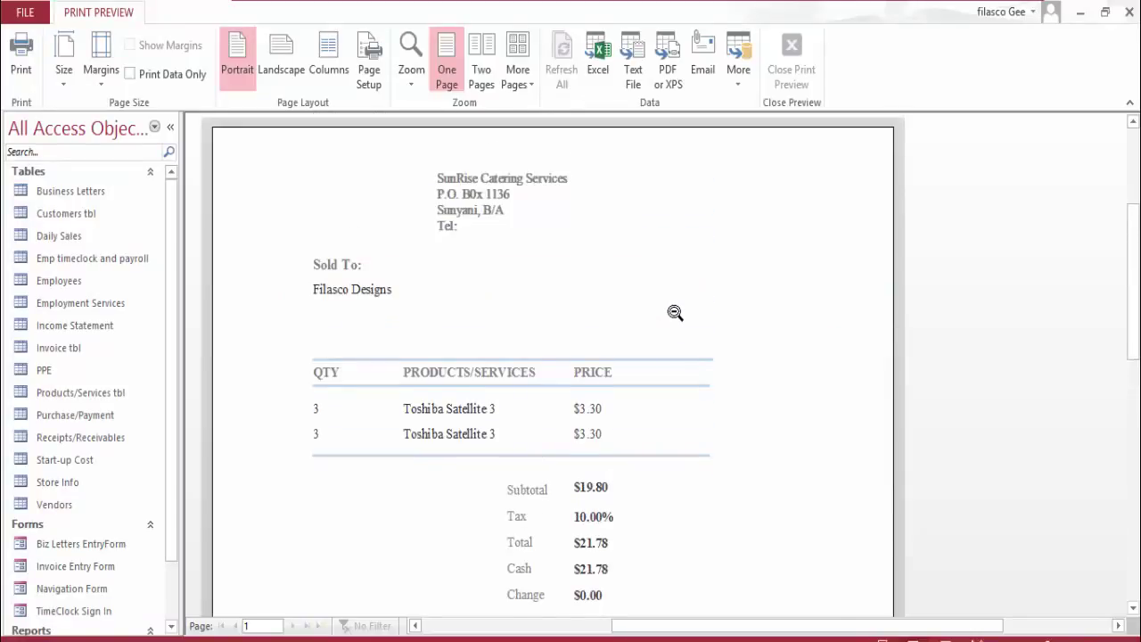
{"action": "scroll", "coordinate": [676, 312], "scroll_direction": "down", "scroll_amount": 3}
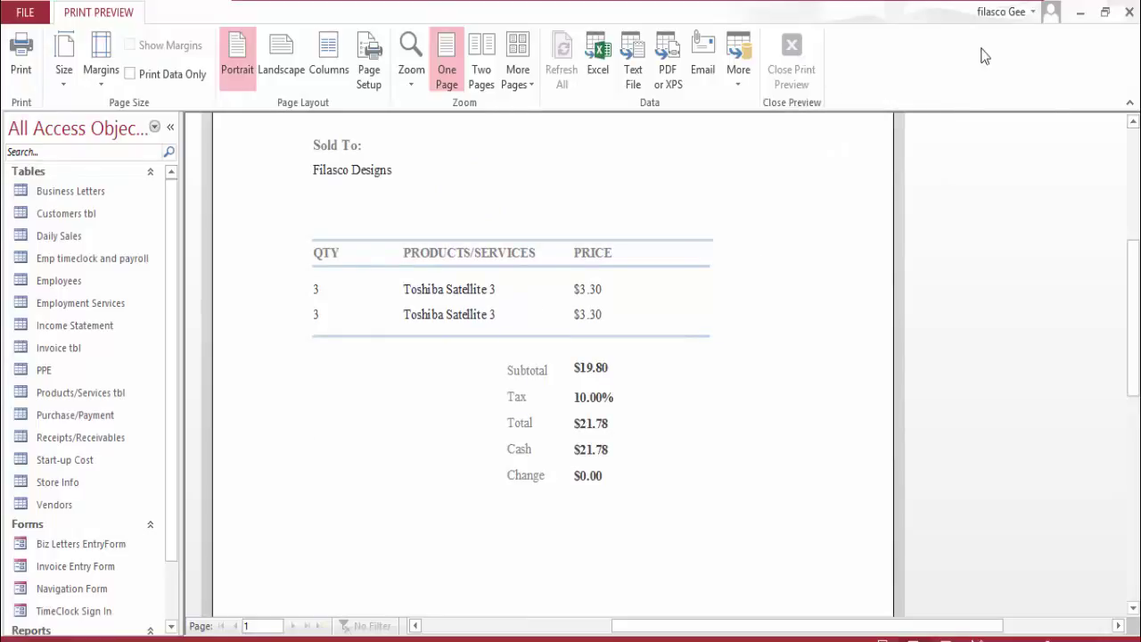
{"action": "left_click", "coordinate": [1129, 13]}
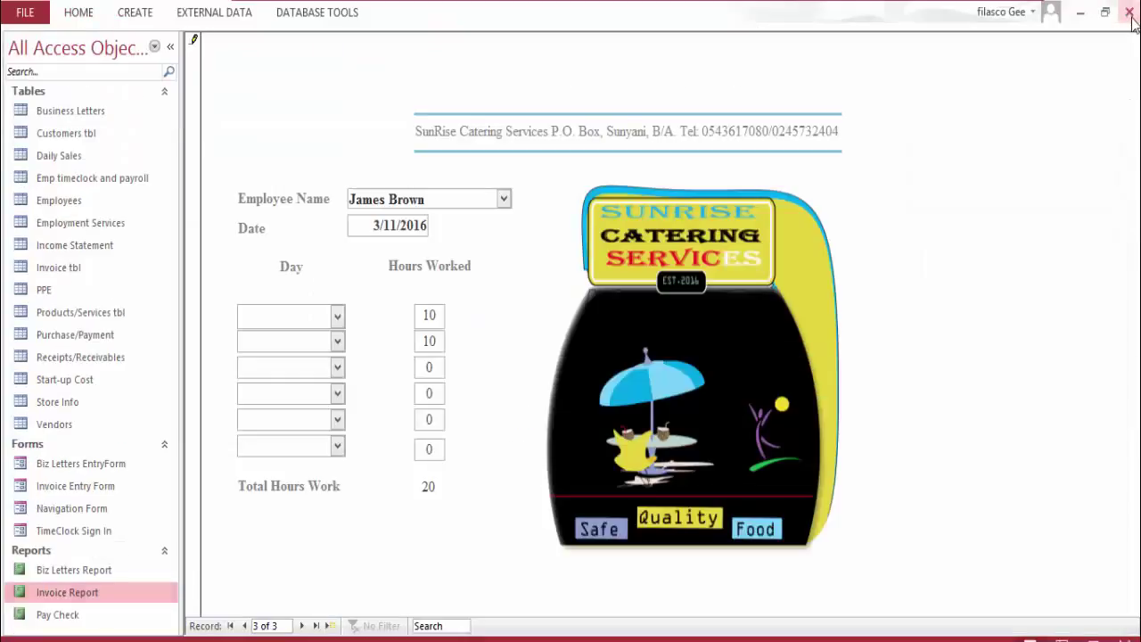
{"action": "left_click", "coordinate": [1129, 13]}
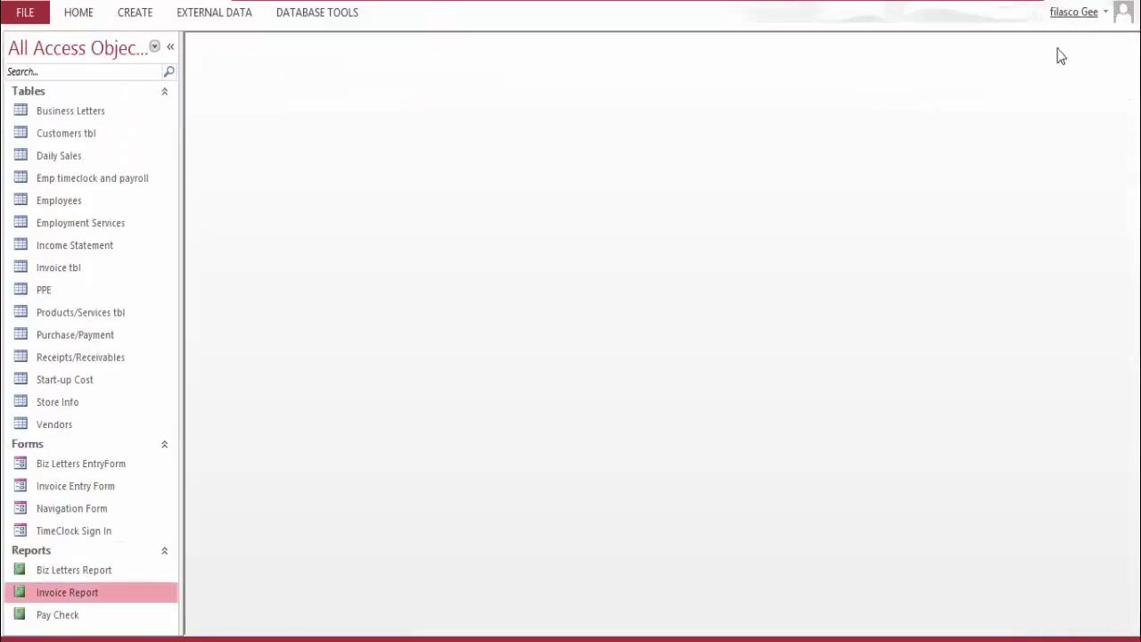
Open the Pay Check report and examine each employee's pay rate, total hours, gross pay, deductions and net pay
{"action": "double_click", "coordinate": [74, 614]}
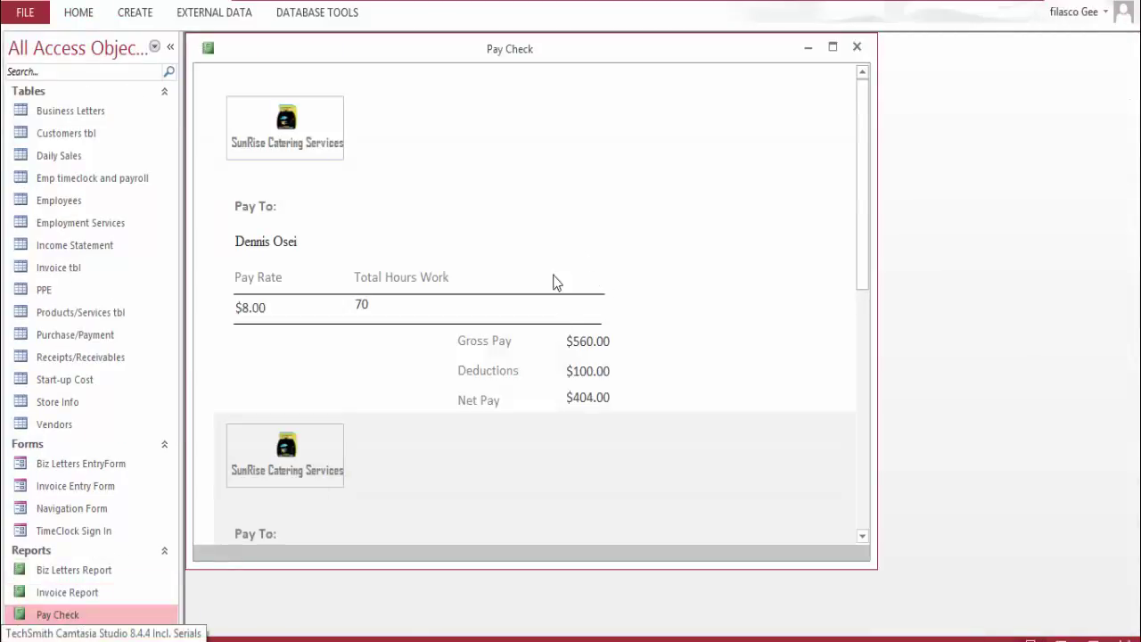
{"action": "scroll", "coordinate": [555, 285], "scroll_direction": "down", "scroll_amount": 6}
{"action": "scroll", "coordinate": [557, 304], "scroll_direction": "down", "scroll_amount": 5}
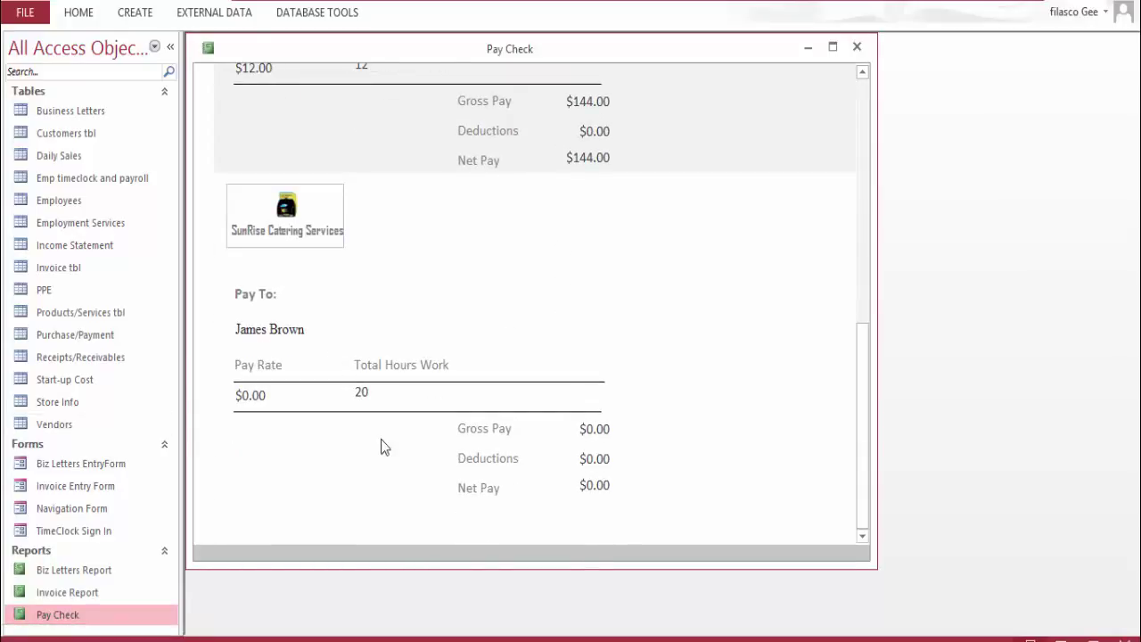
{"action": "scroll", "coordinate": [423, 329], "scroll_direction": "up", "scroll_amount": 5}
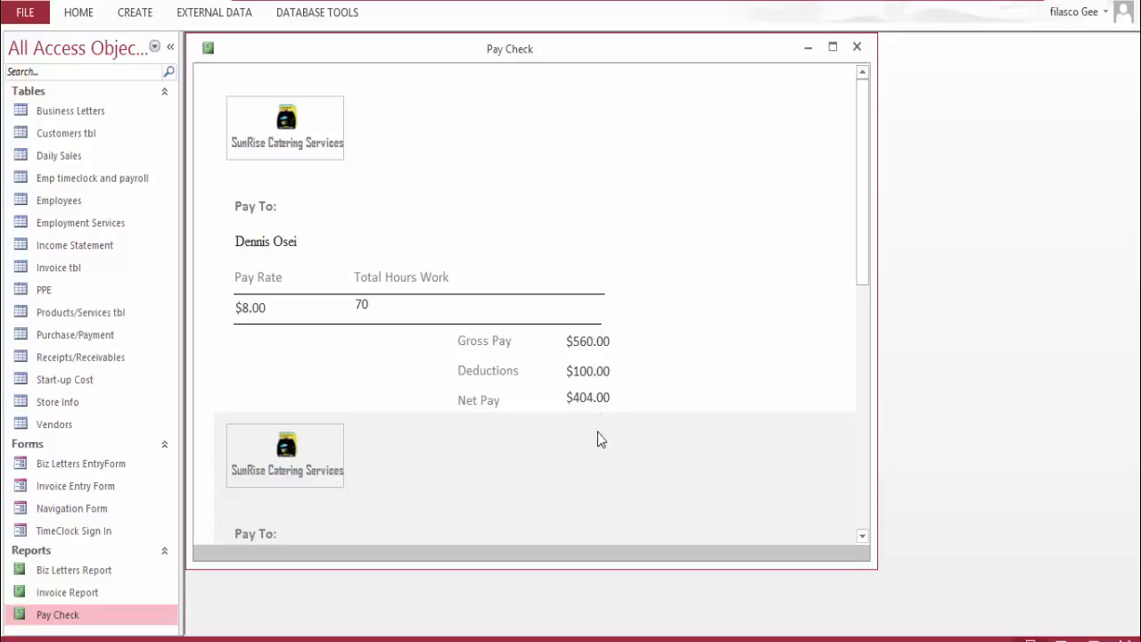
{"action": "scroll", "coordinate": [630, 375], "scroll_direction": "down", "scroll_amount": 4}
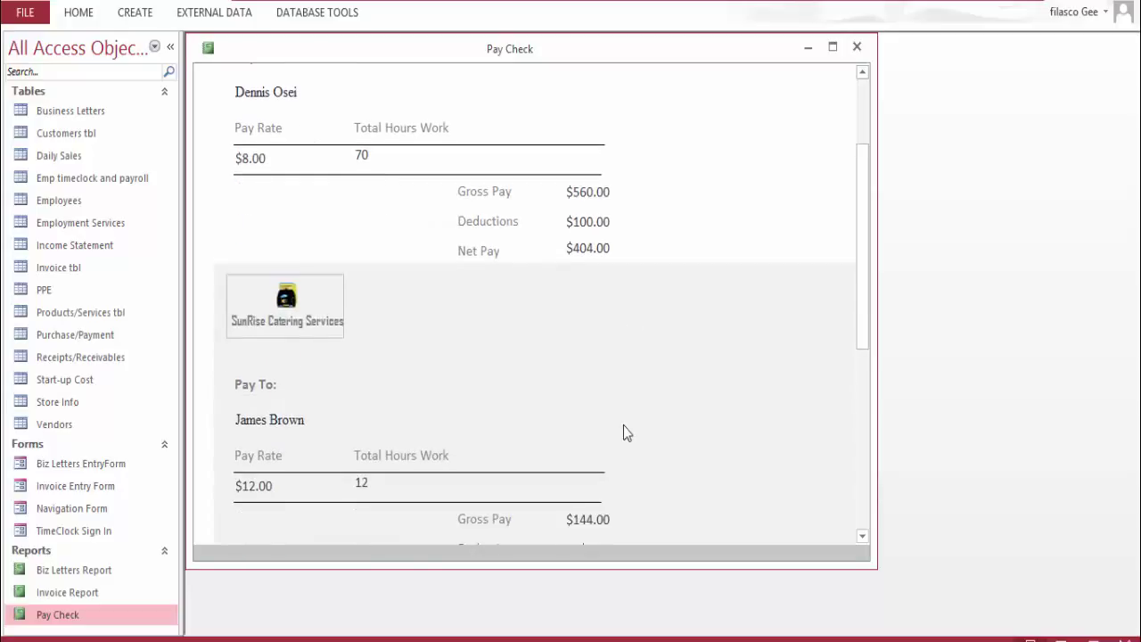
{"action": "scroll", "coordinate": [623, 432], "scroll_direction": "down", "scroll_amount": 2}
{"action": "scroll", "coordinate": [432, 320], "scroll_direction": "down", "scroll_amount": 3}
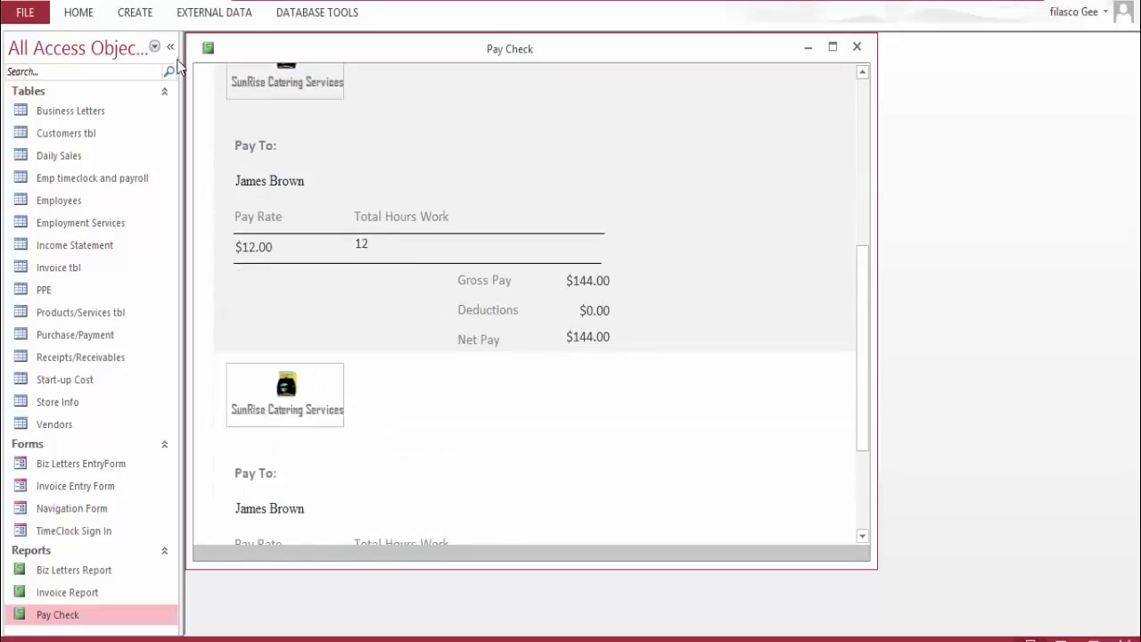
Display the Pay Check report in print preview and examine its first page down to the end
{"action": "left_click", "coordinate": [168, 0]}
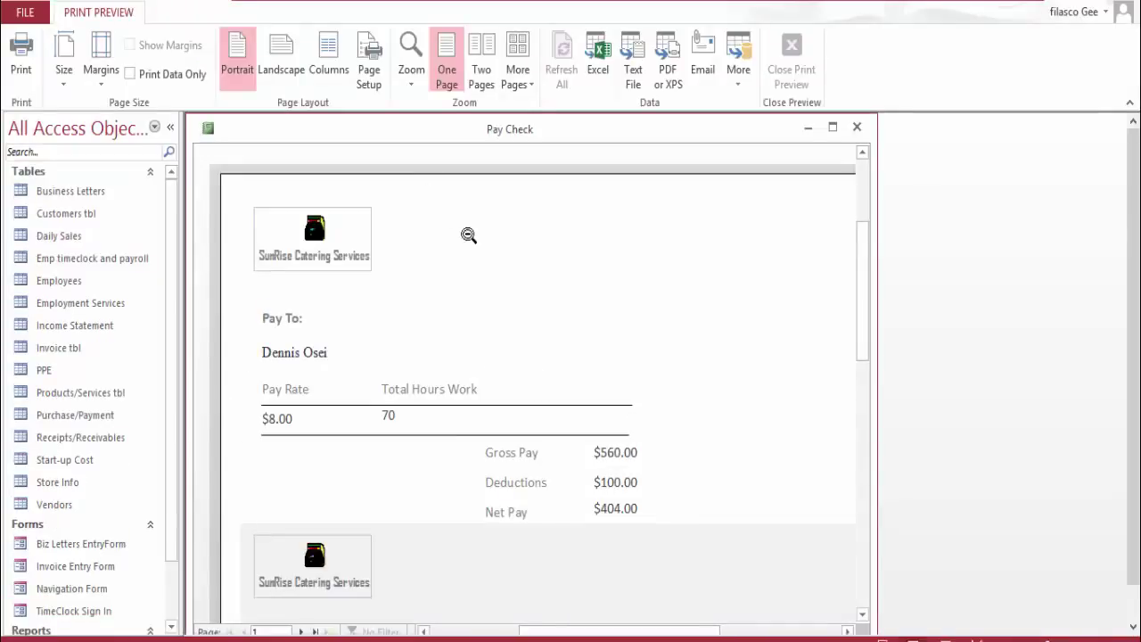
{"action": "scroll", "coordinate": [539, 282], "scroll_direction": "down", "scroll_amount": 3}
{"action": "scroll", "coordinate": [539, 283], "scroll_direction": "down", "scroll_amount": 3}
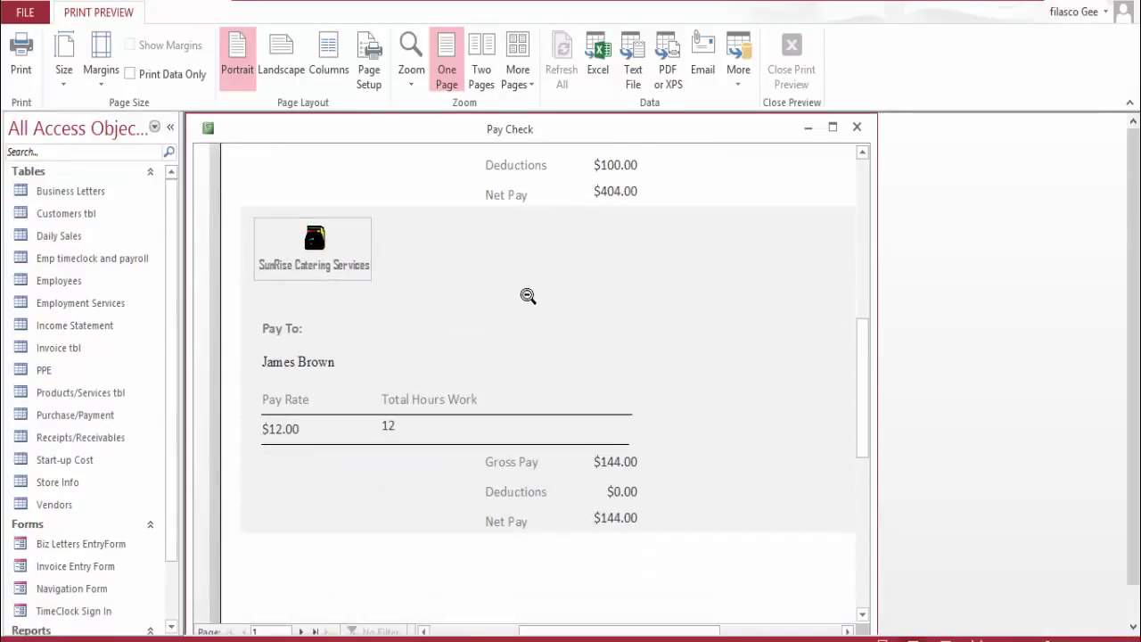
{"action": "scroll", "coordinate": [527, 295], "scroll_direction": "down", "scroll_amount": 5}
{"action": "scroll", "coordinate": [527, 323], "scroll_direction": "down", "scroll_amount": 3}
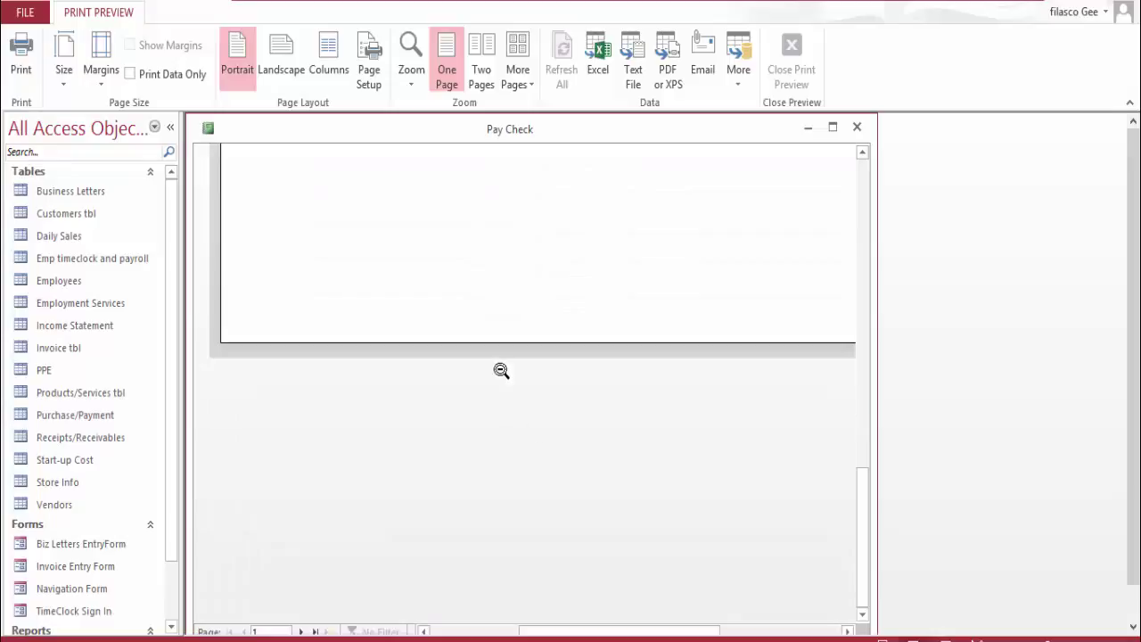
Show two pages of the Pay Check preview side by side and zoom in on the first check's gross pay, deductions and net pay
{"action": "scroll", "coordinate": [500, 367], "scroll_direction": "up", "scroll_amount": 5}
{"action": "left_click", "coordinate": [481, 70]}
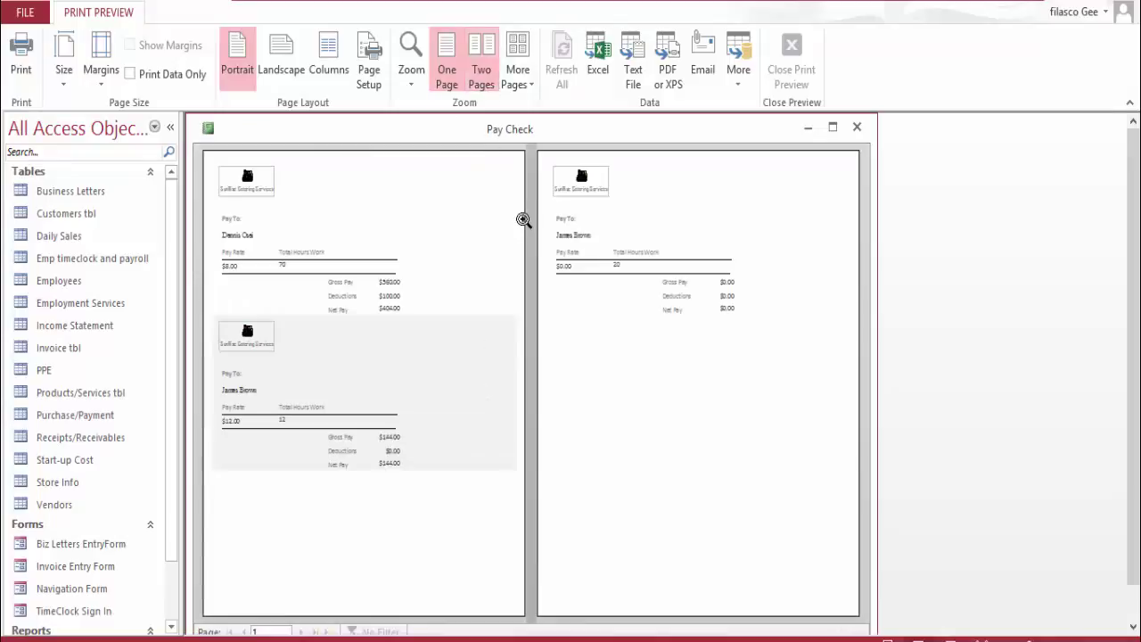
{"action": "left_click", "coordinate": [410, 280]}
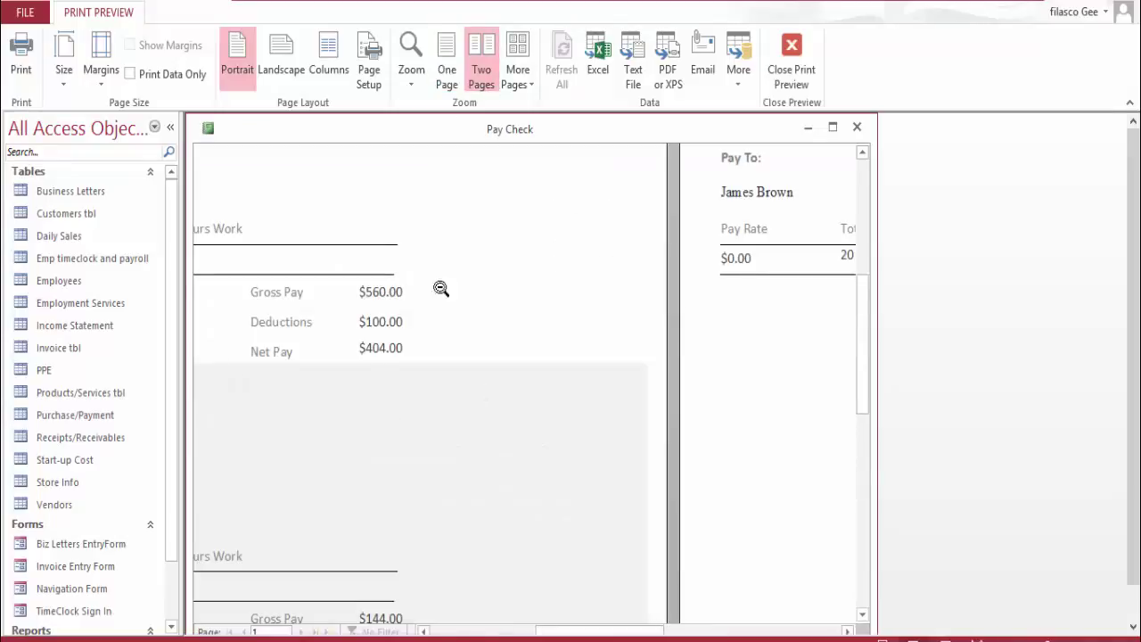
{"action": "scroll", "coordinate": [575, 332], "scroll_direction": "up", "scroll_amount": 3}
Maximize the Pay Check report to examine the first check from its company logo down, and close the print preview
{"action": "left_click", "coordinate": [832, 126]}
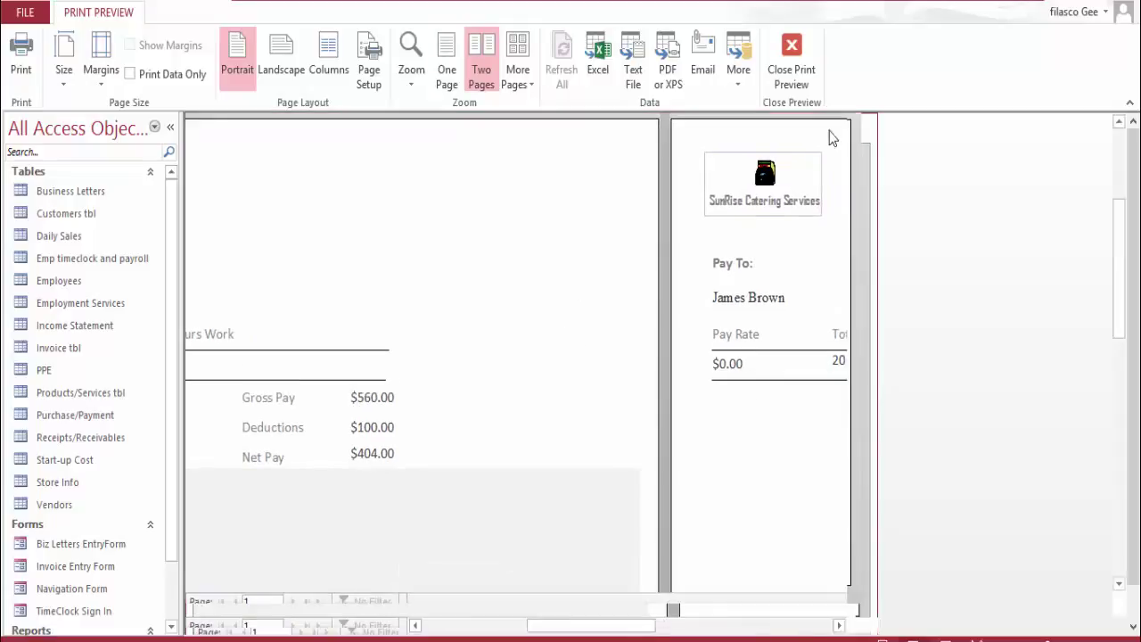
{"action": "scroll", "coordinate": [570, 326], "scroll_direction": "down", "scroll_amount": 3}
{"action": "left_click_drag", "start_coordinate": [693, 628], "coordinate": [593, 613]}
{"action": "scroll", "coordinate": [738, 454], "scroll_direction": "up", "scroll_amount": 5}
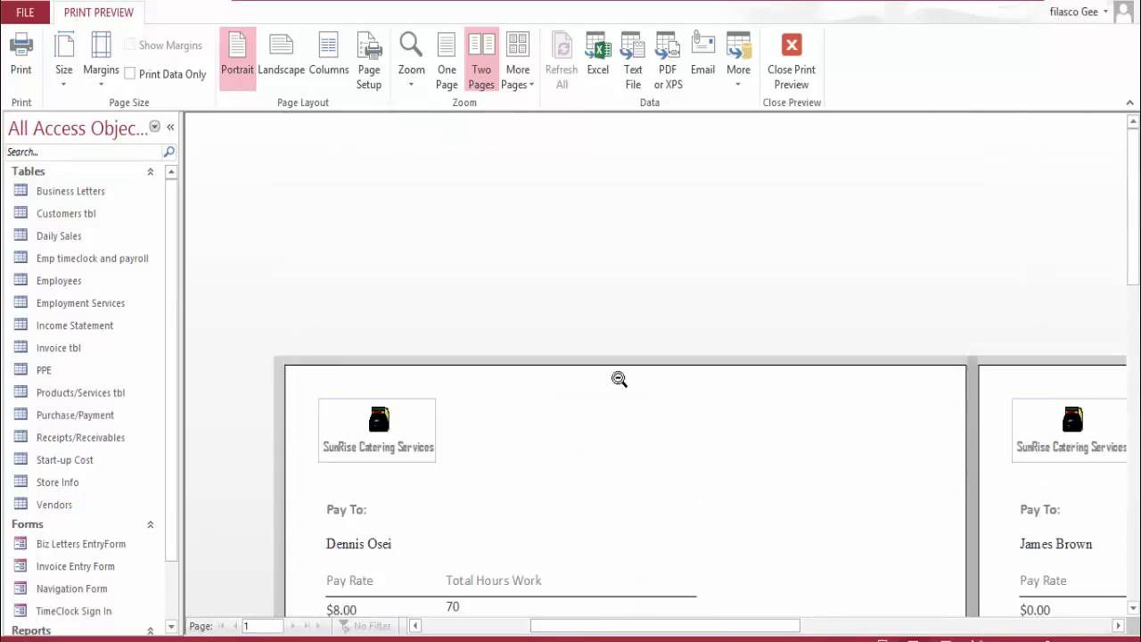
{"action": "scroll", "coordinate": [164, 410], "scroll_direction": "down", "scroll_amount": 3}
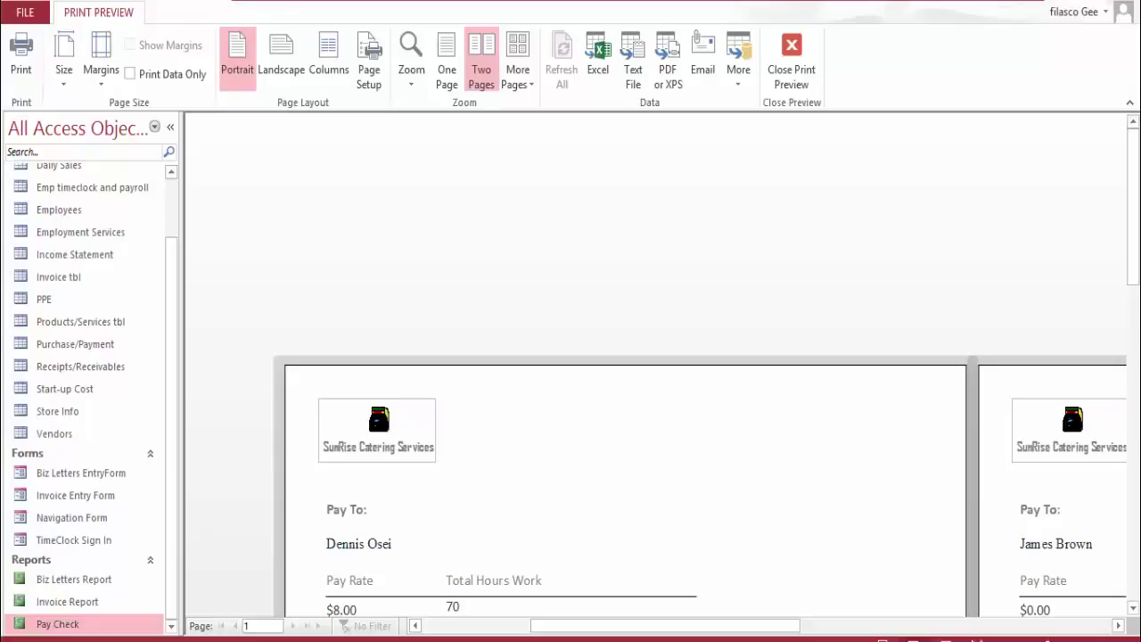
{"action": "left_click", "coordinate": [789, 89]}
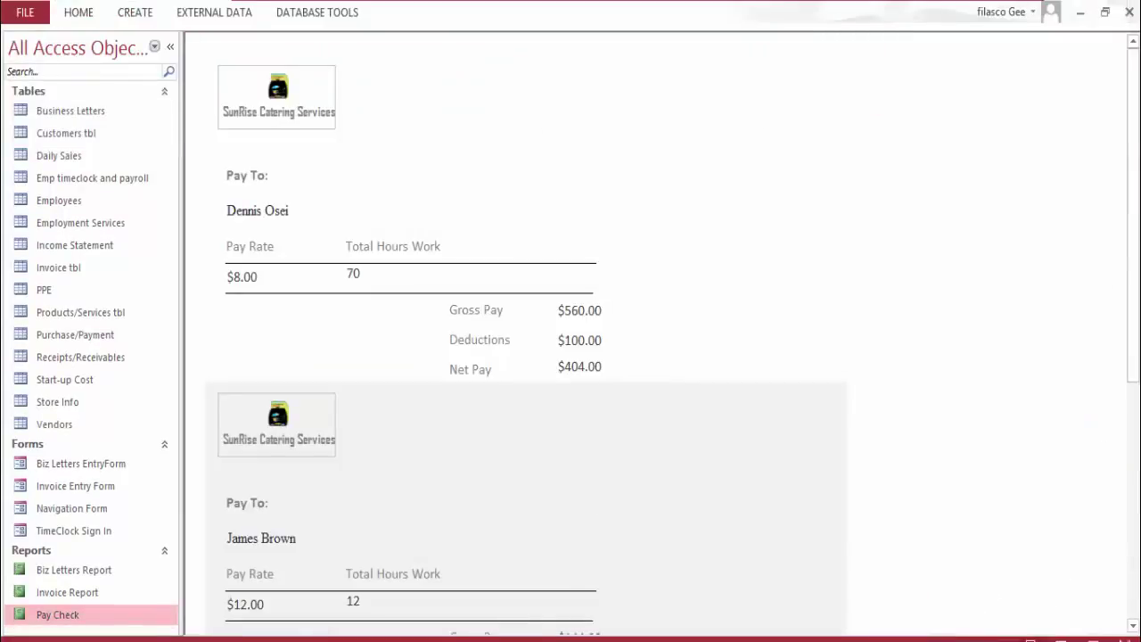
{"action": "left_click", "coordinate": [1040, 639]}
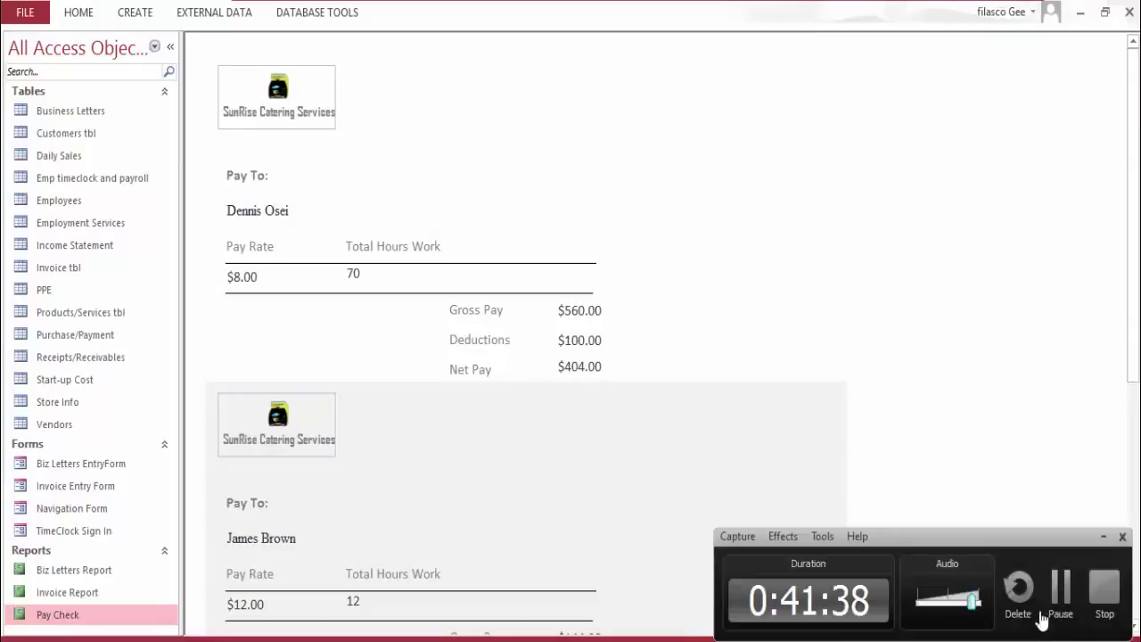